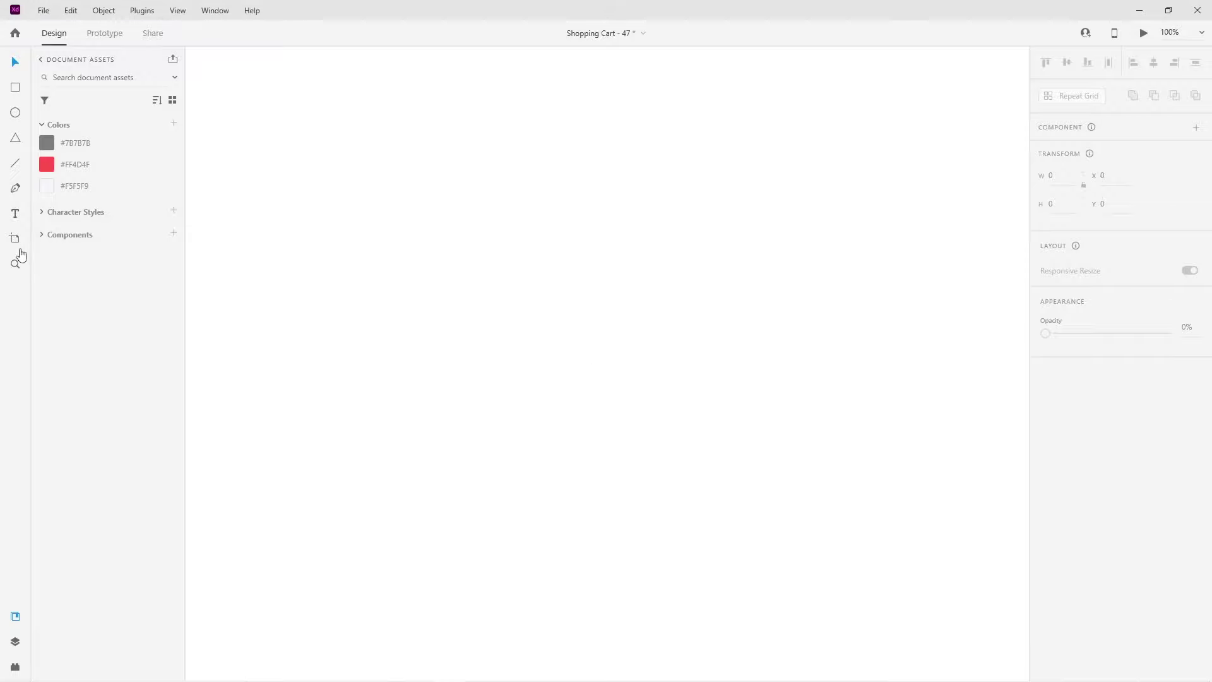
Add an iPhone 12, 12 Pro artboard to the canvas
click(23, 246)
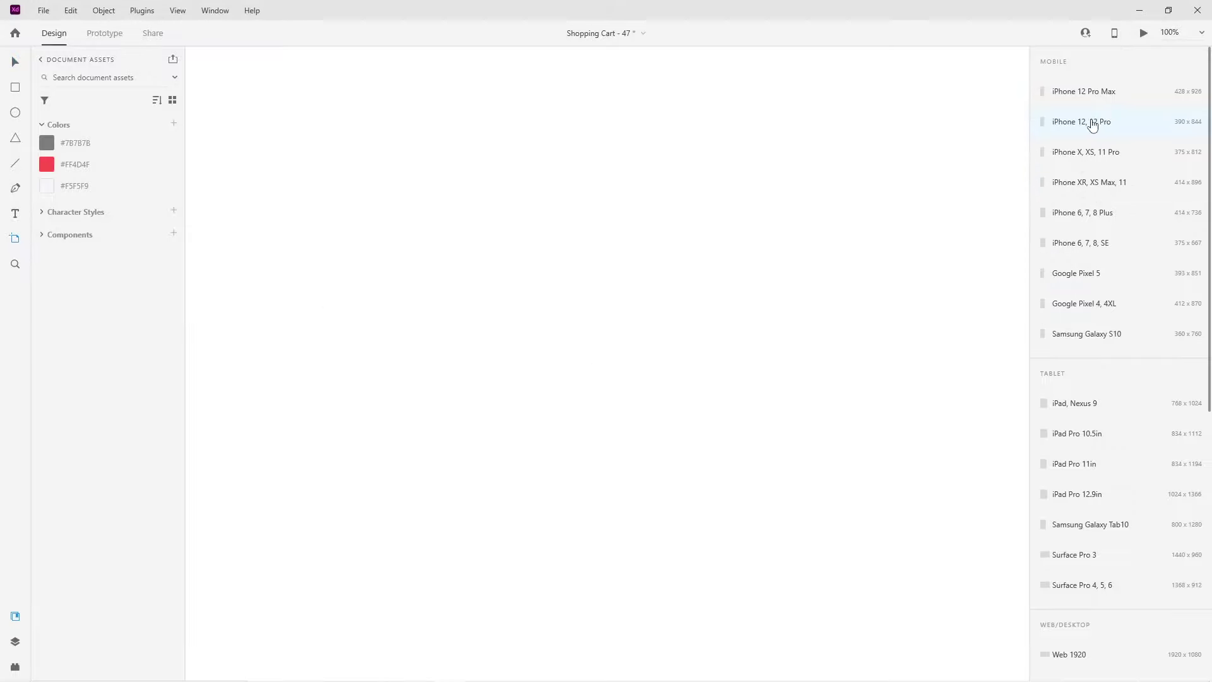
click(1093, 126)
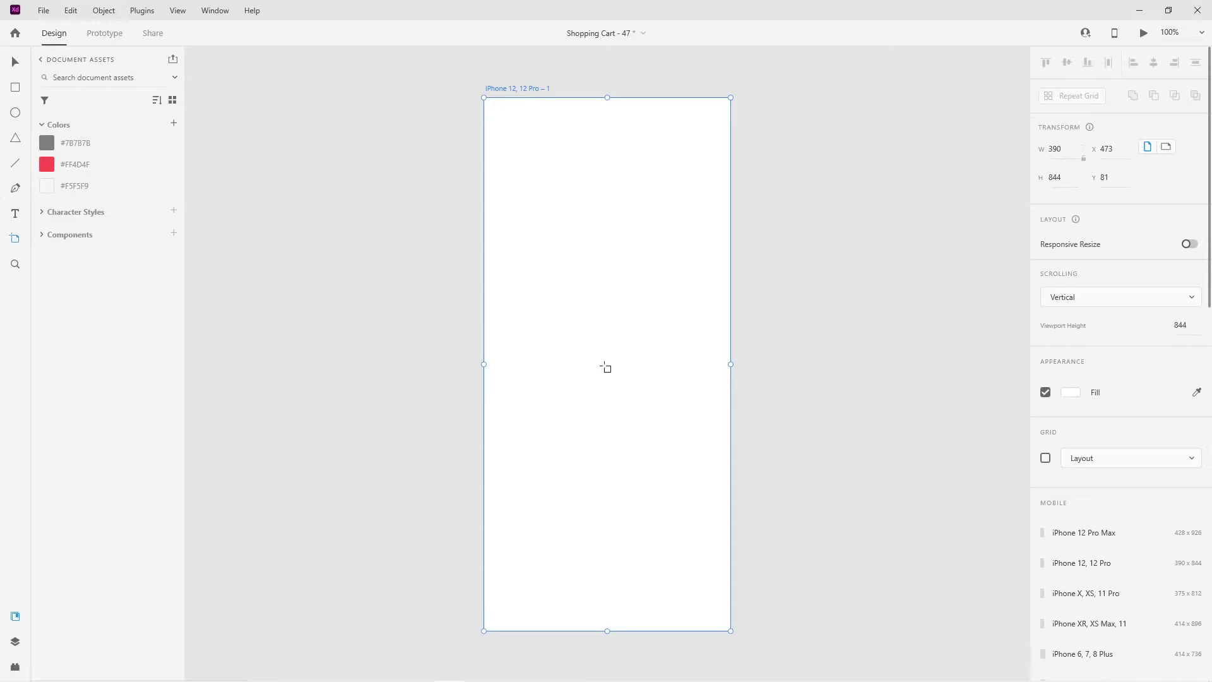
click(15, 61)
scroll(571, 79, up, 5)
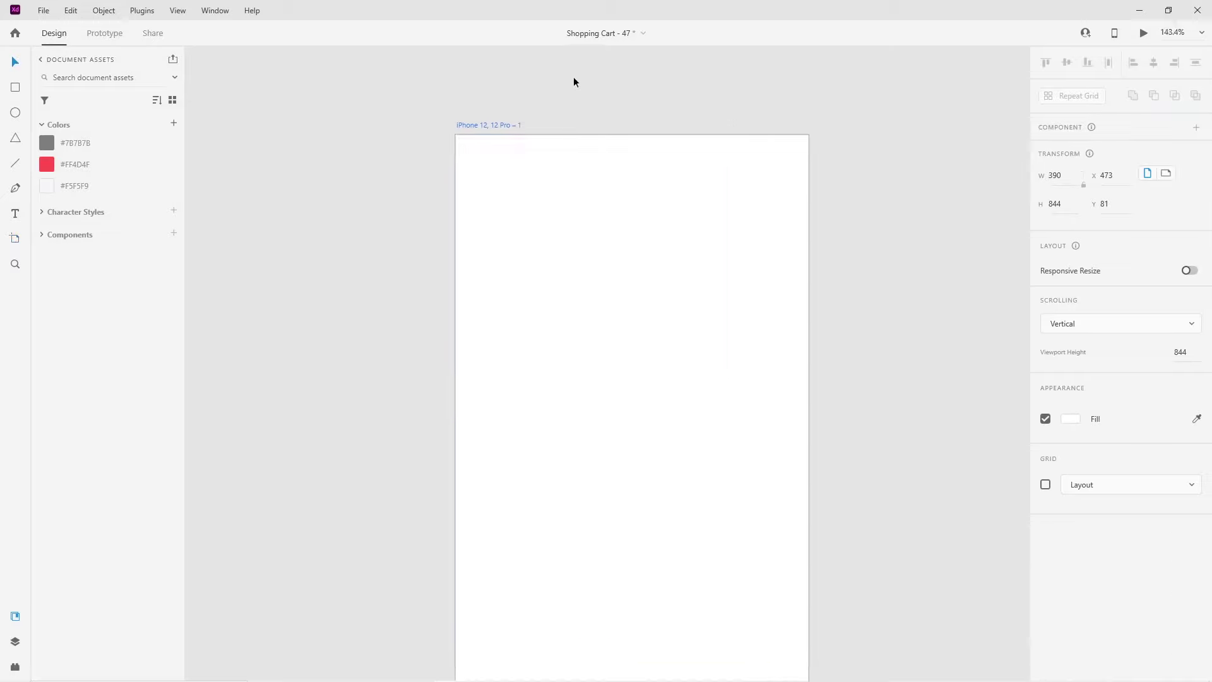
scroll(590, 162, up, 2)
Drag a horizontal guide near the artboard top and left and right margin guides
drag(598, 167, 595, 208)
drag(330, 282, 369, 282)
scroll(369, 282, down, 2)
scroll(568, 281, down, 2)
scroll(568, 281, up, 3)
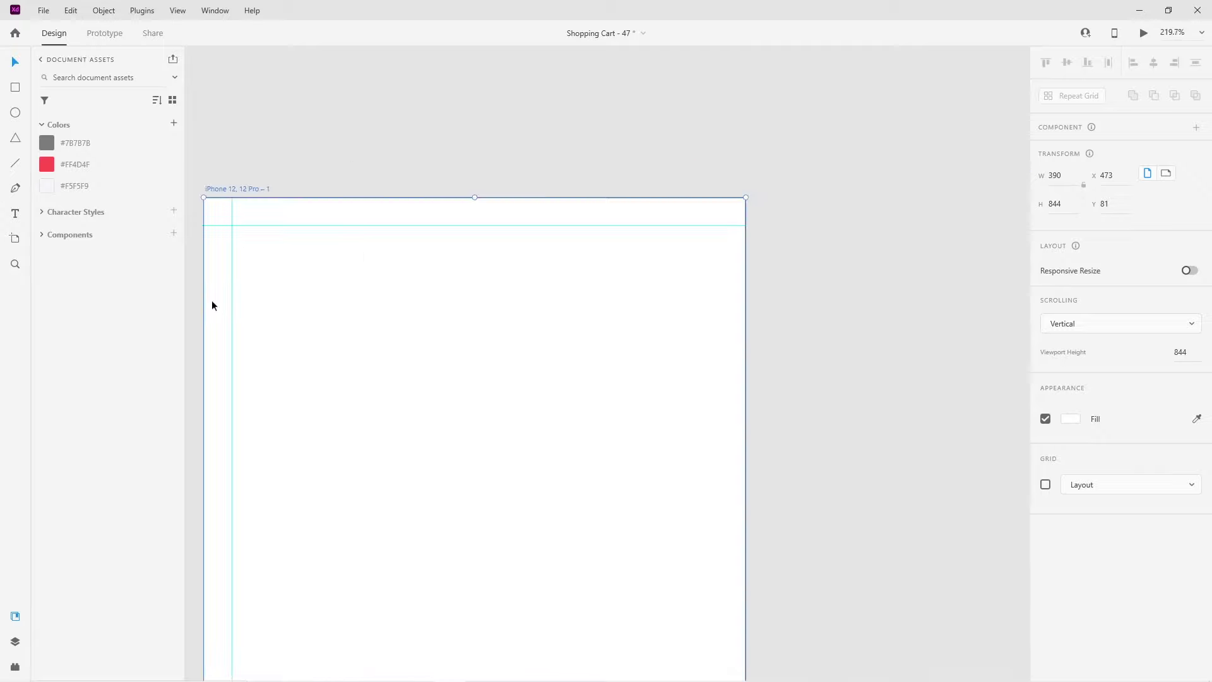
drag(198, 302, 723, 306)
key(ctrl+1)
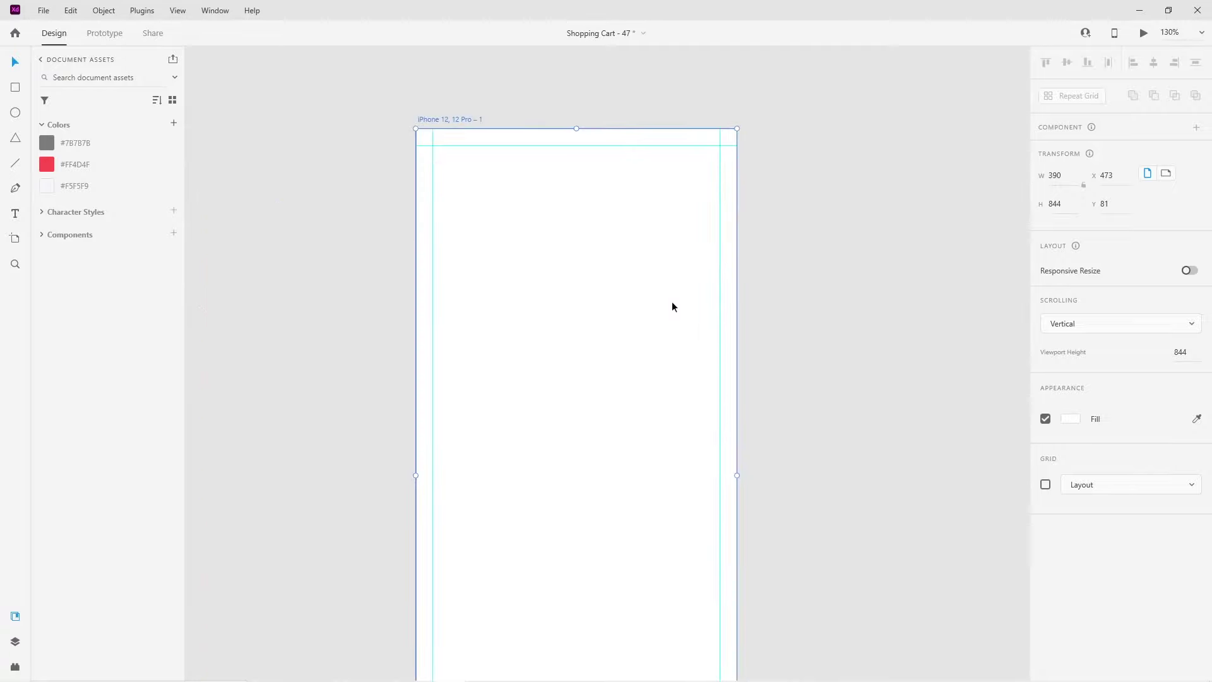
click(863, 344)
scroll(757, 311, up, 1)
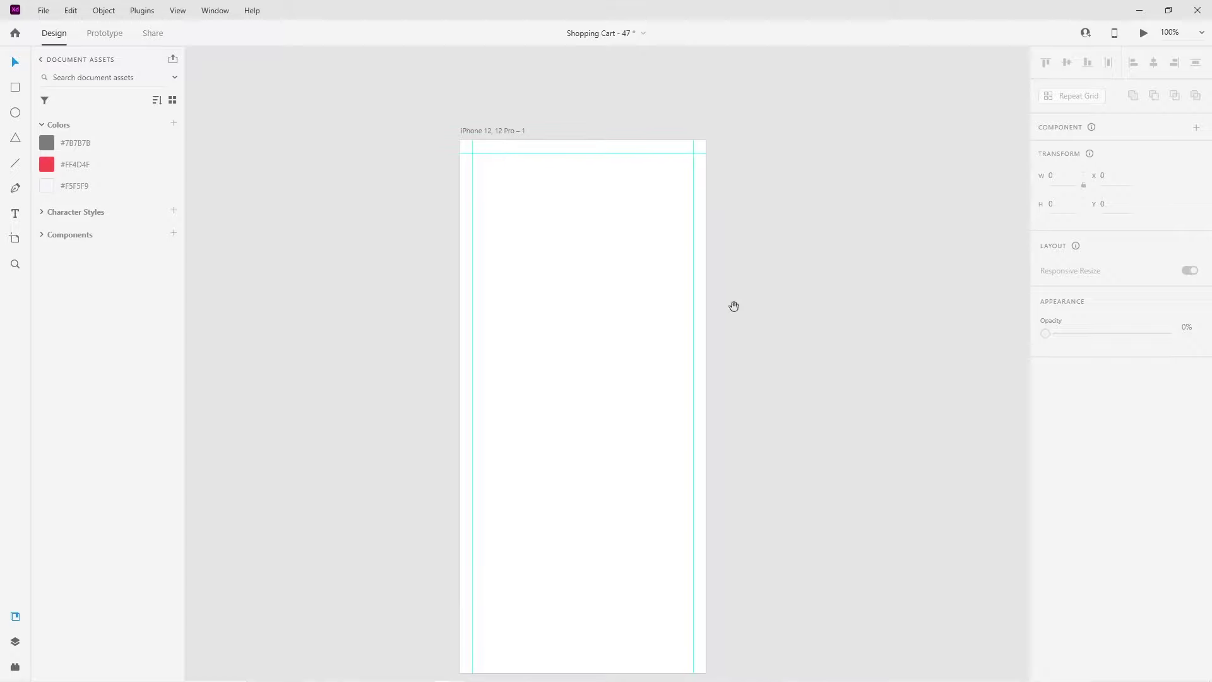
scroll(471, 135, up, 5)
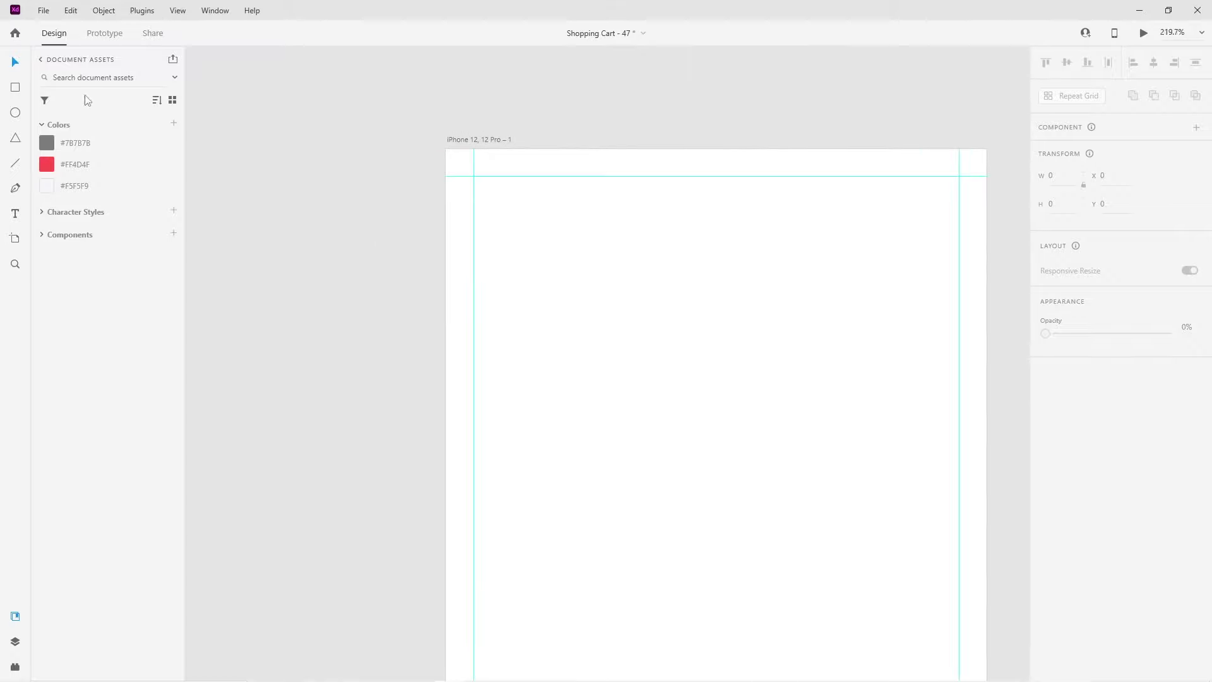
Drag the '<' back chevron from the Denali Icons plugin onto the artboard
click(15, 667)
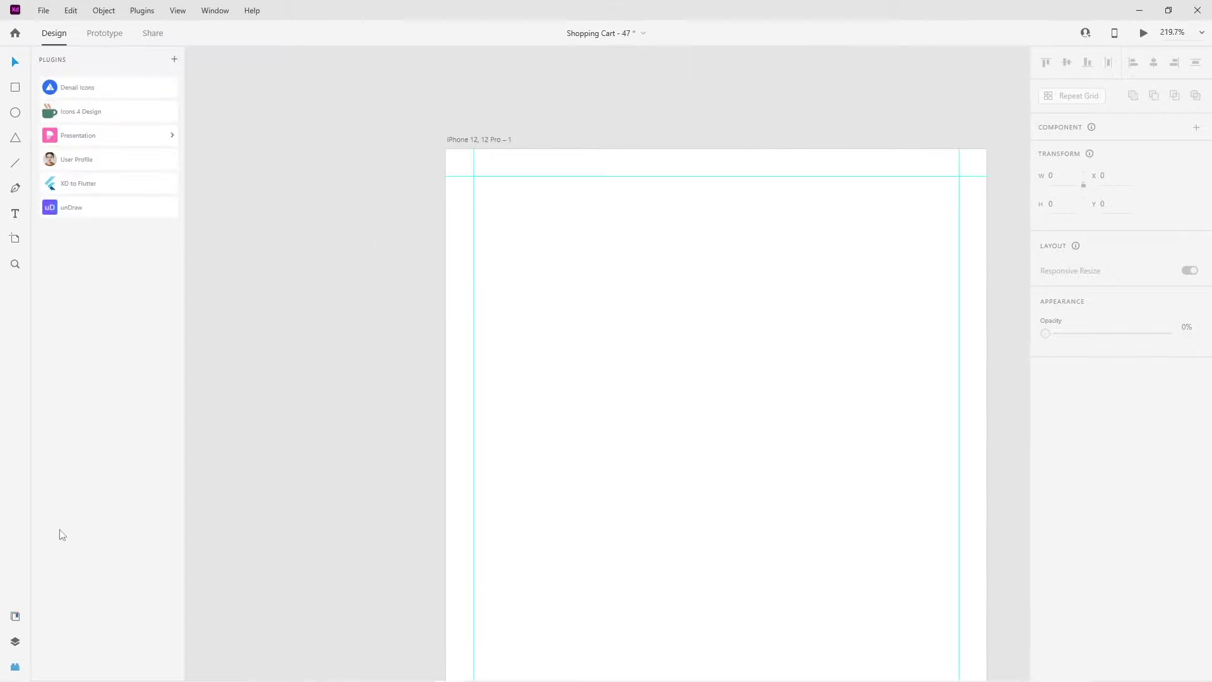
click(85, 94)
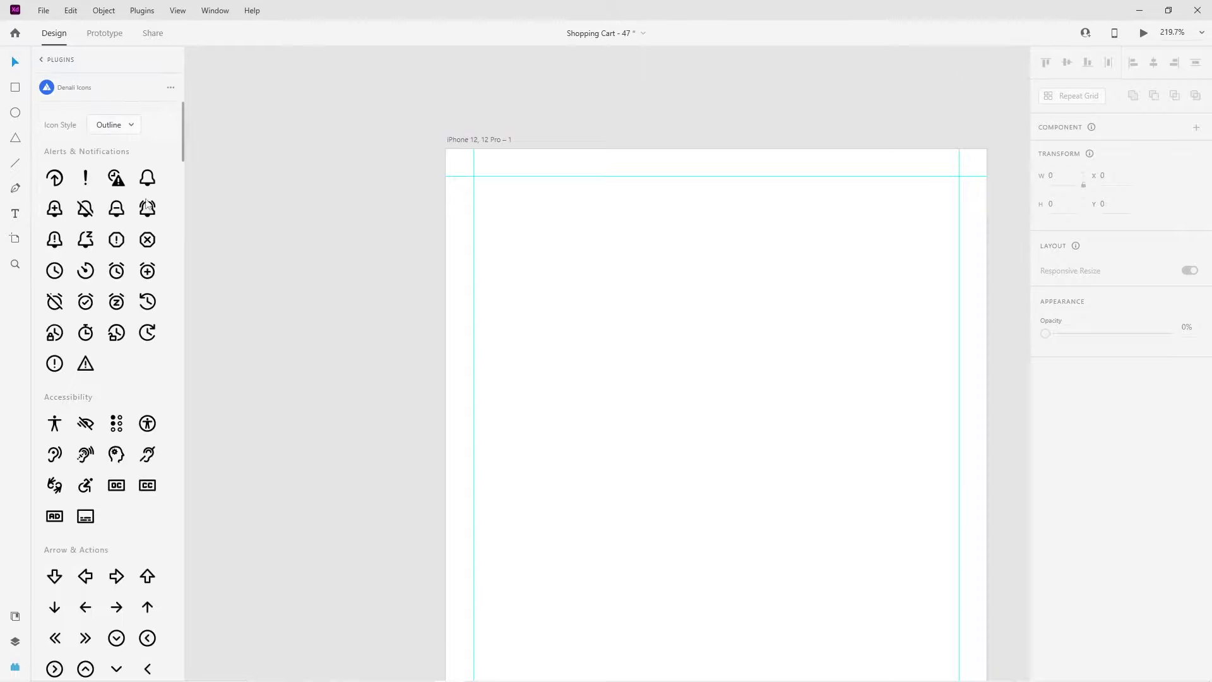
scroll(149, 343, down, 1)
scroll(136, 387, down, 4)
scroll(126, 379, down, 2)
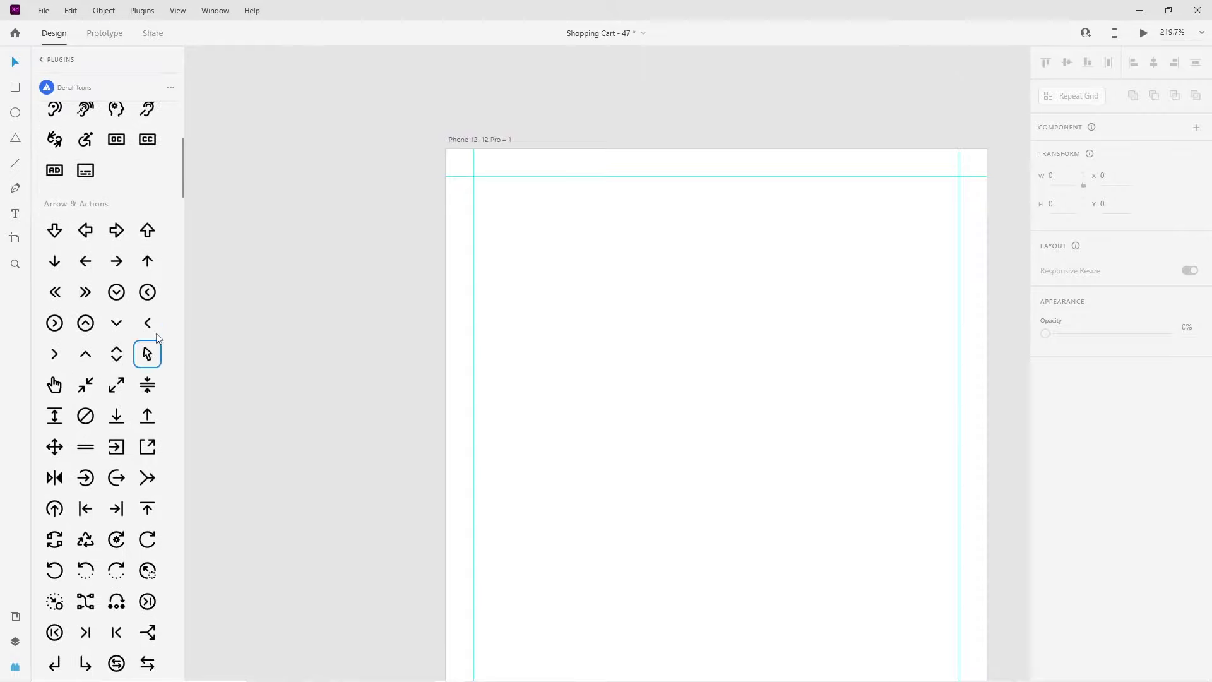
drag(151, 325, 541, 321)
Position the chevron in the top-left corner, aligned with the margin guides
click(524, 335)
mouse_move(591, 344)
mouse_down()
mouse_move(540, 243)
mouse_move(497, 214)
mouse_up()
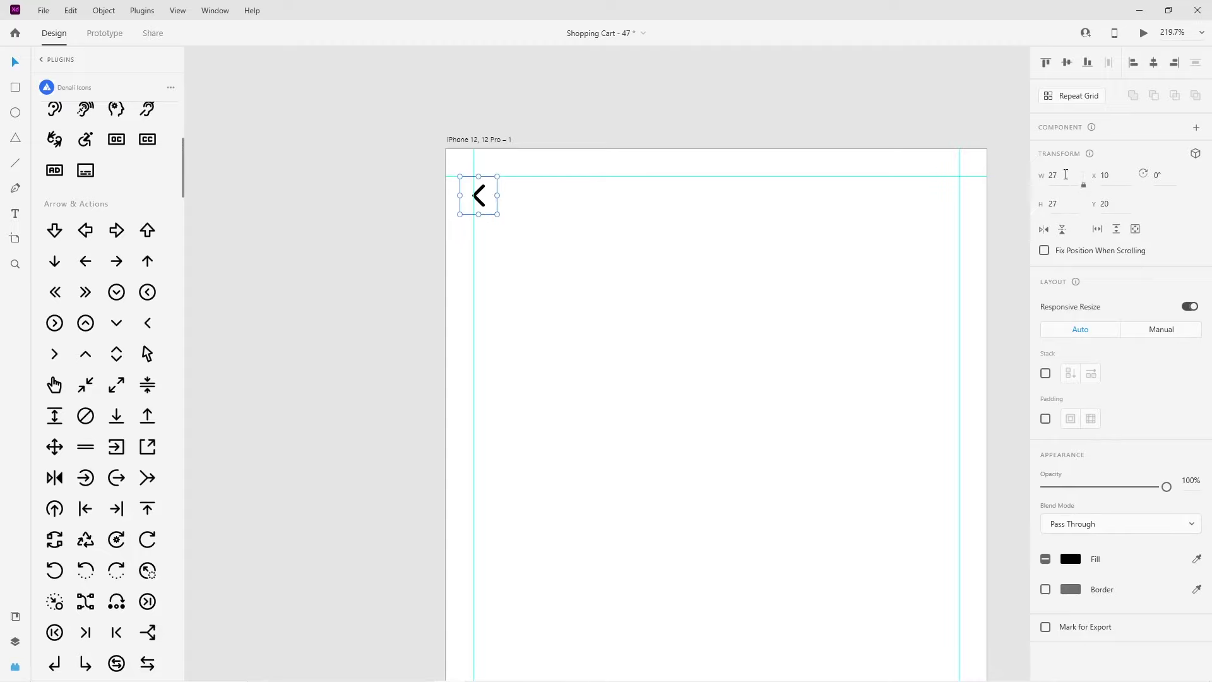
click(775, 286)
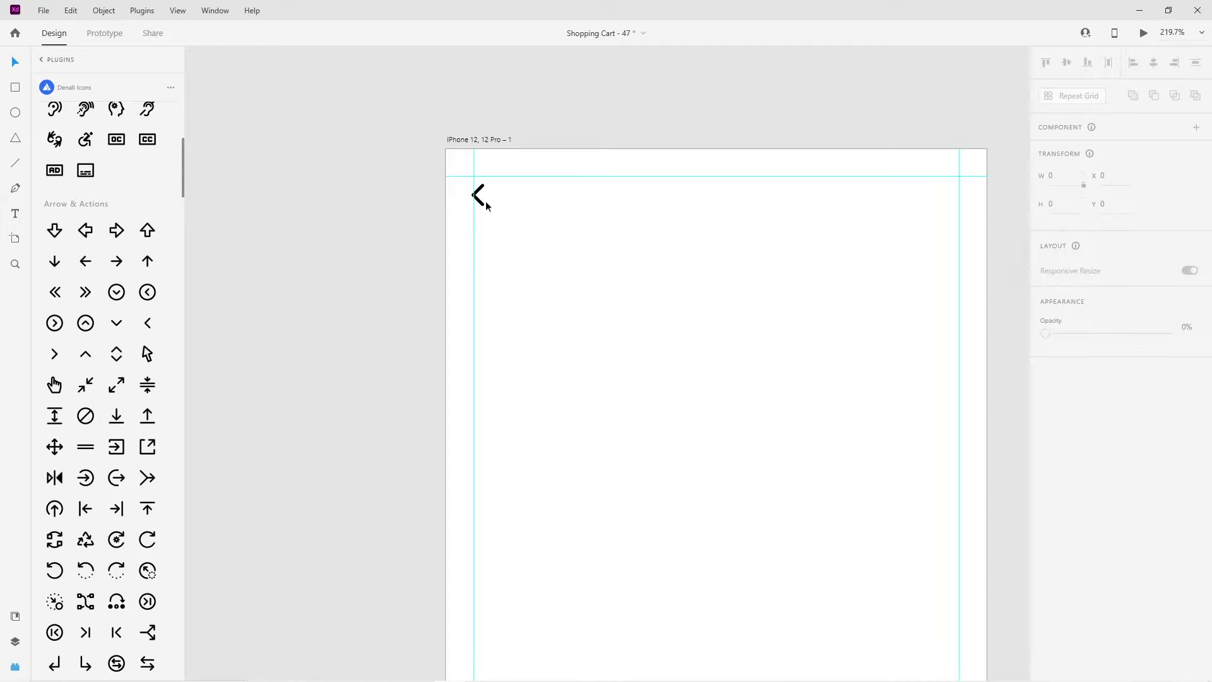
drag(480, 212, 496, 212)
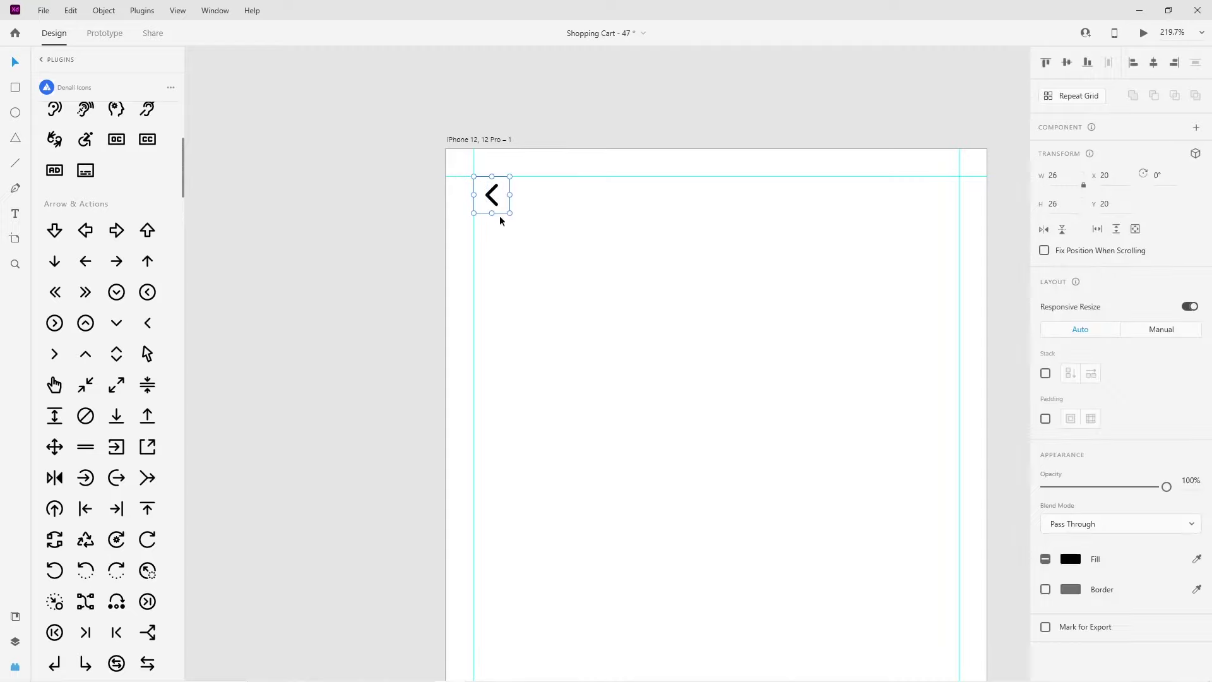
click(518, 250)
drag(493, 203, 485, 202)
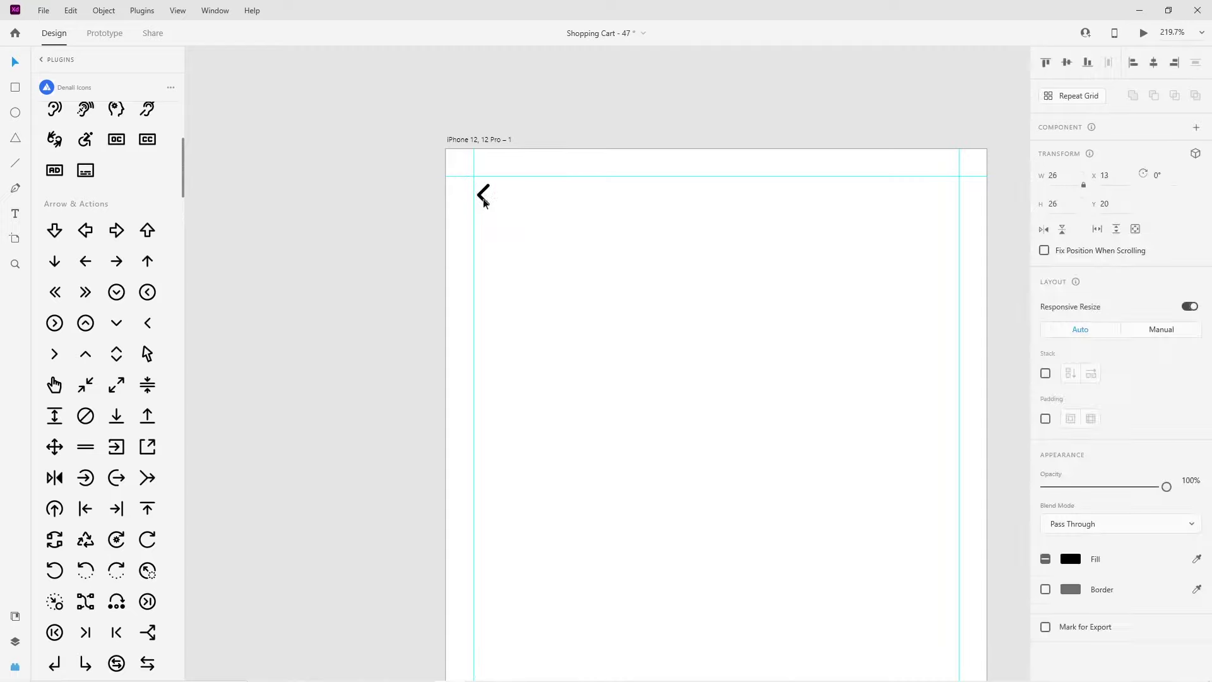
key(shift+Up)
click(803, 248)
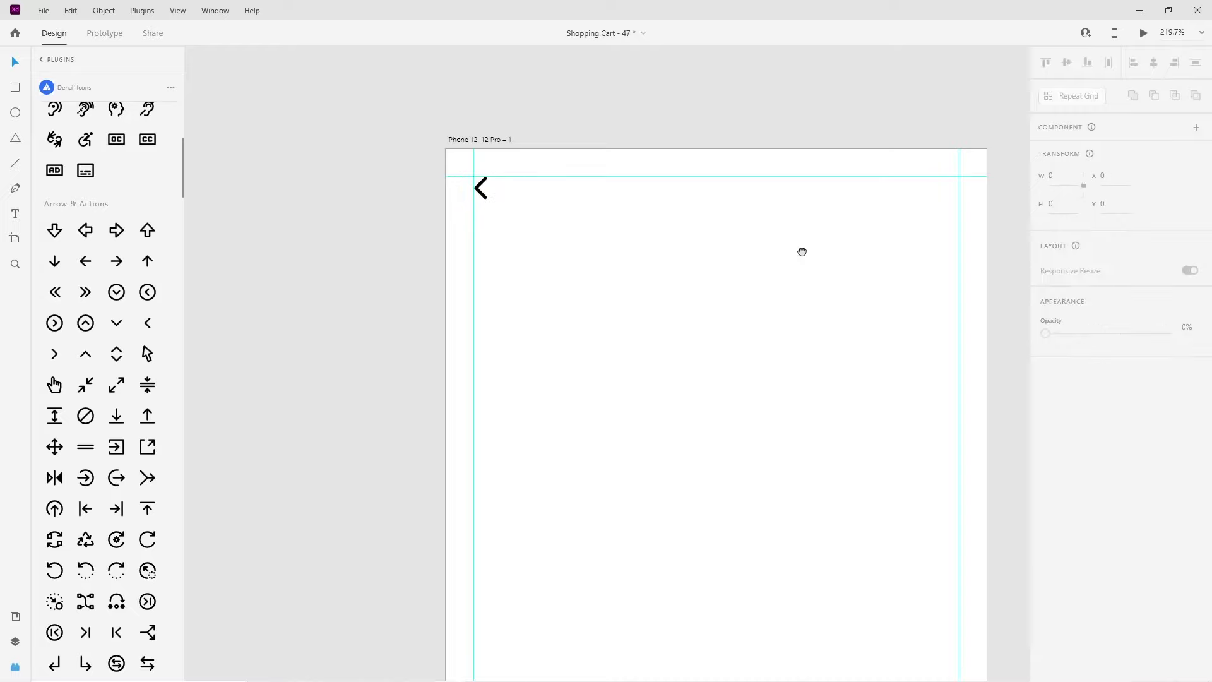
scroll(931, 209, up, 1)
scroll(932, 209, right, 1)
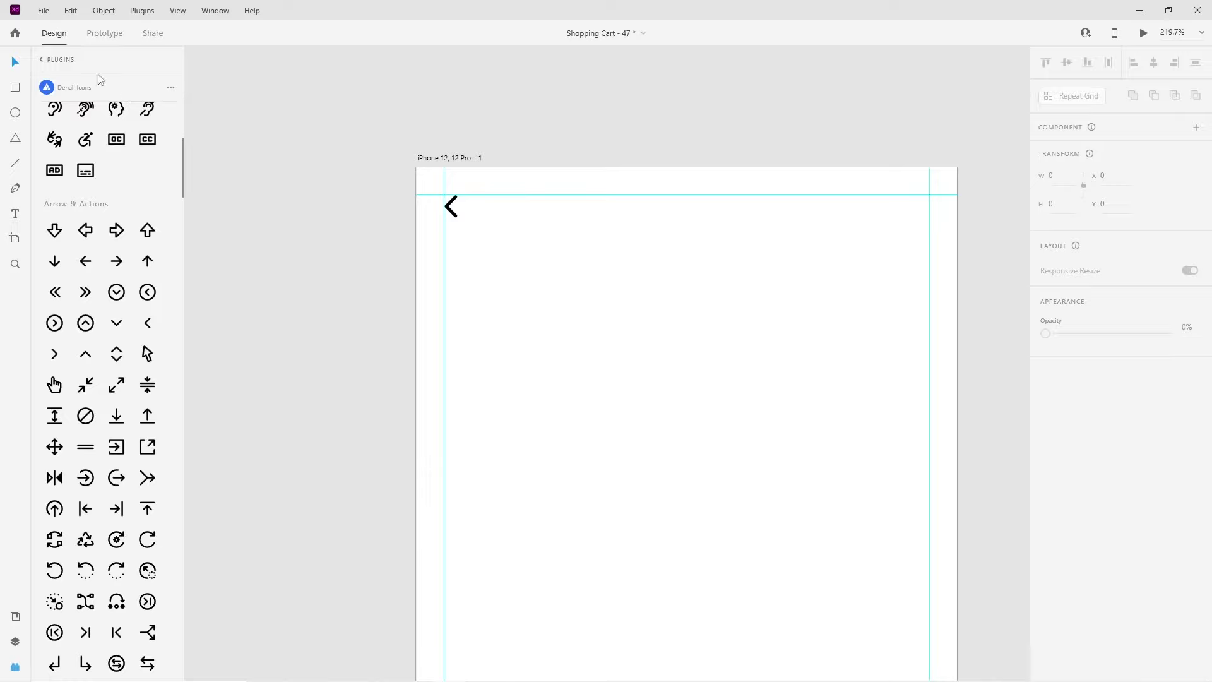
Open the User Profile plugin and draw a 25×25 circle at the artboard's top right
click(52, 61)
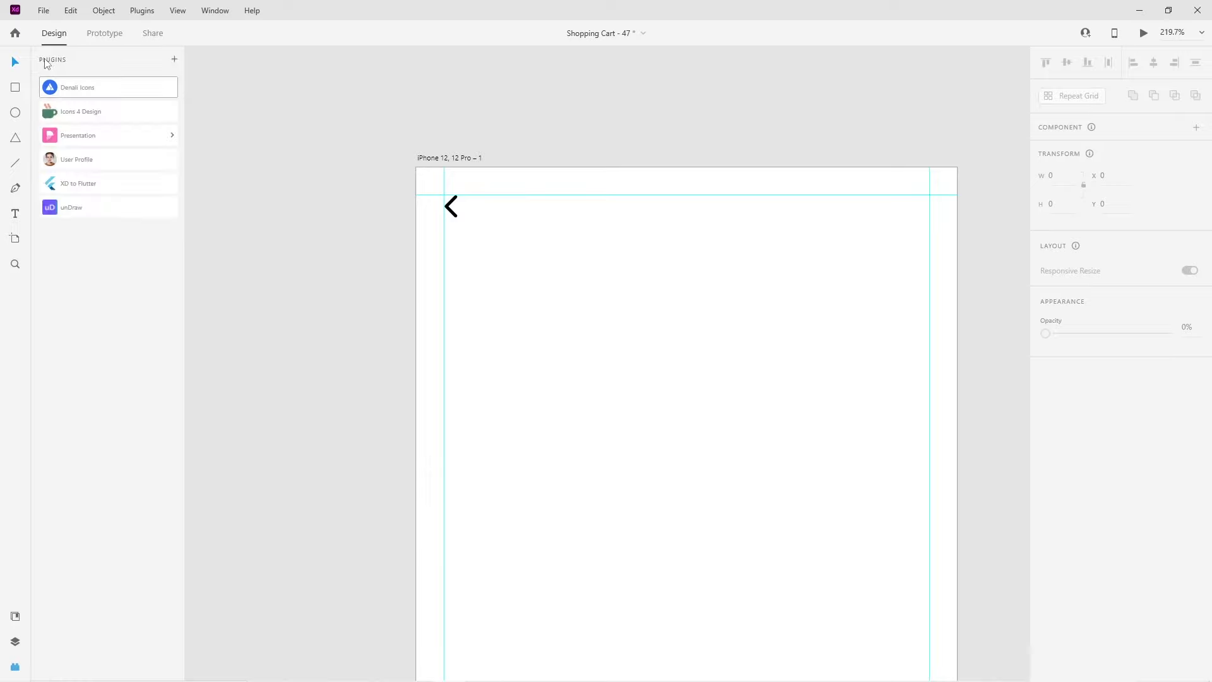
click(65, 163)
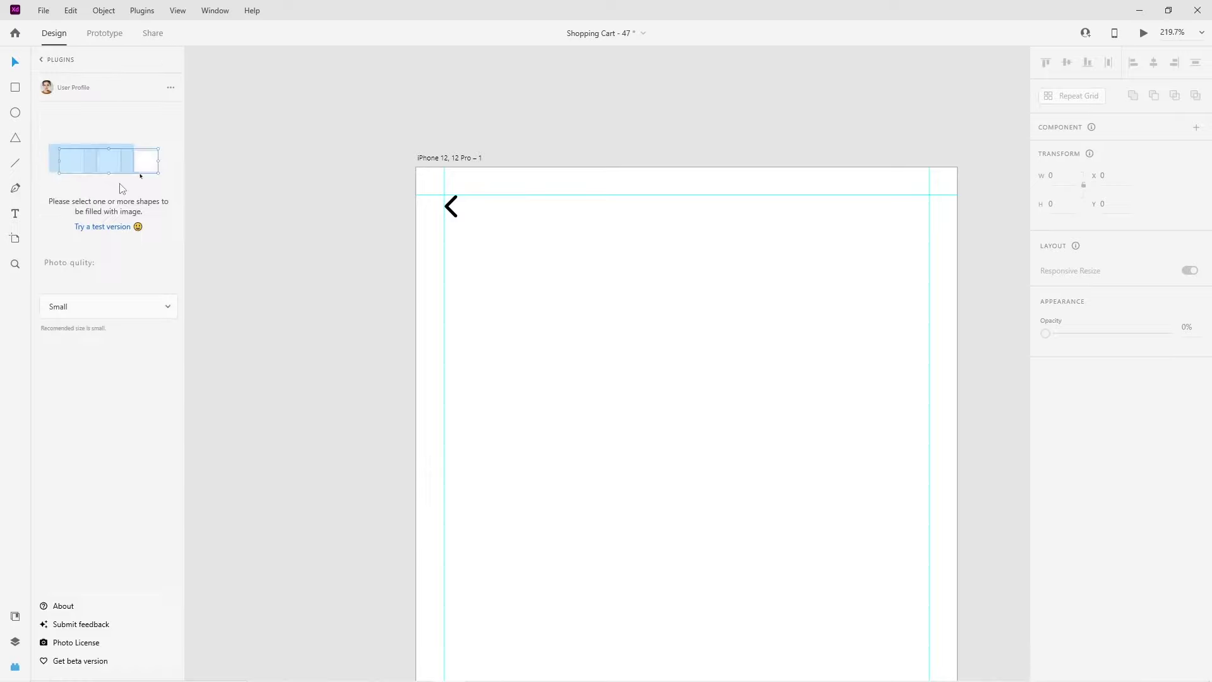
key(e)
drag(903, 196, 928, 221)
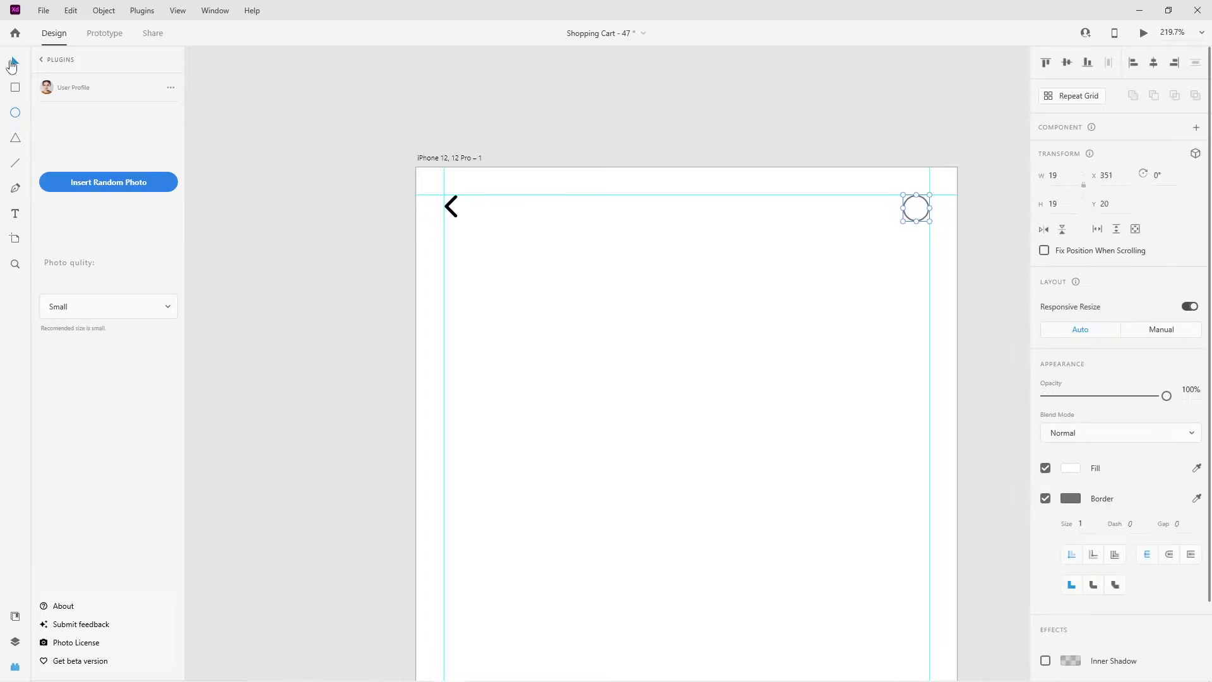
key(Up)
key(Up)
key(Up)
key(Up)
key(Up)
key(Up)
drag(931, 211, 916, 212)
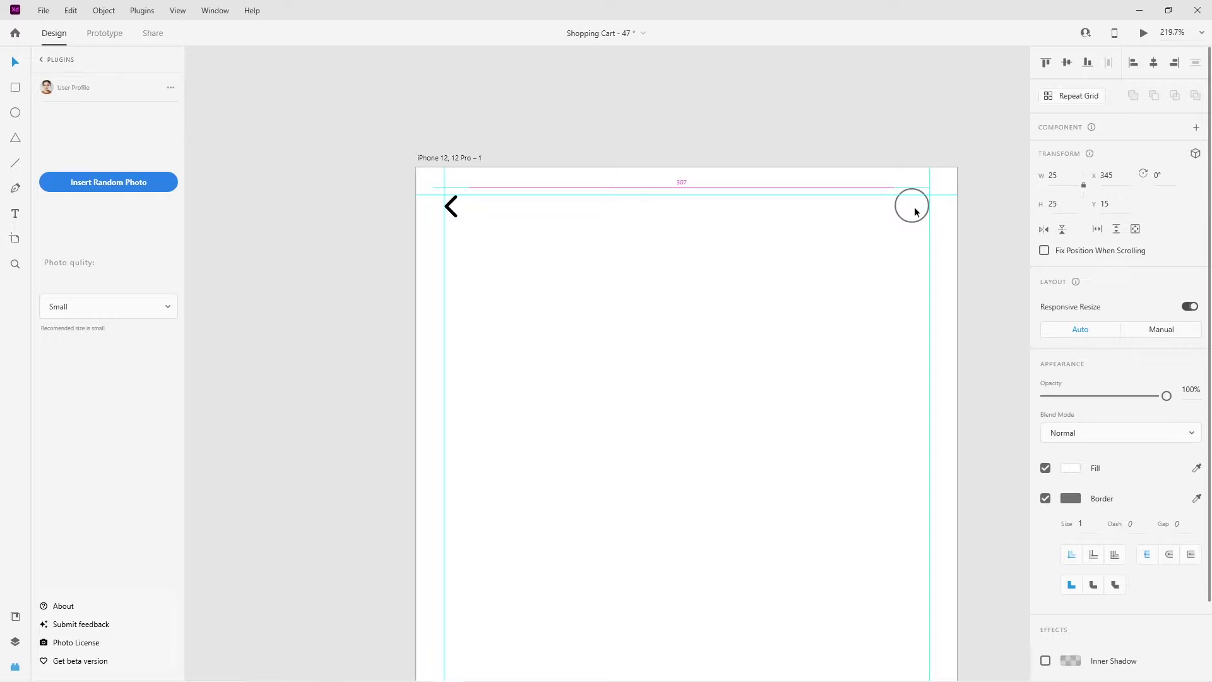
drag(916, 211, 916, 211)
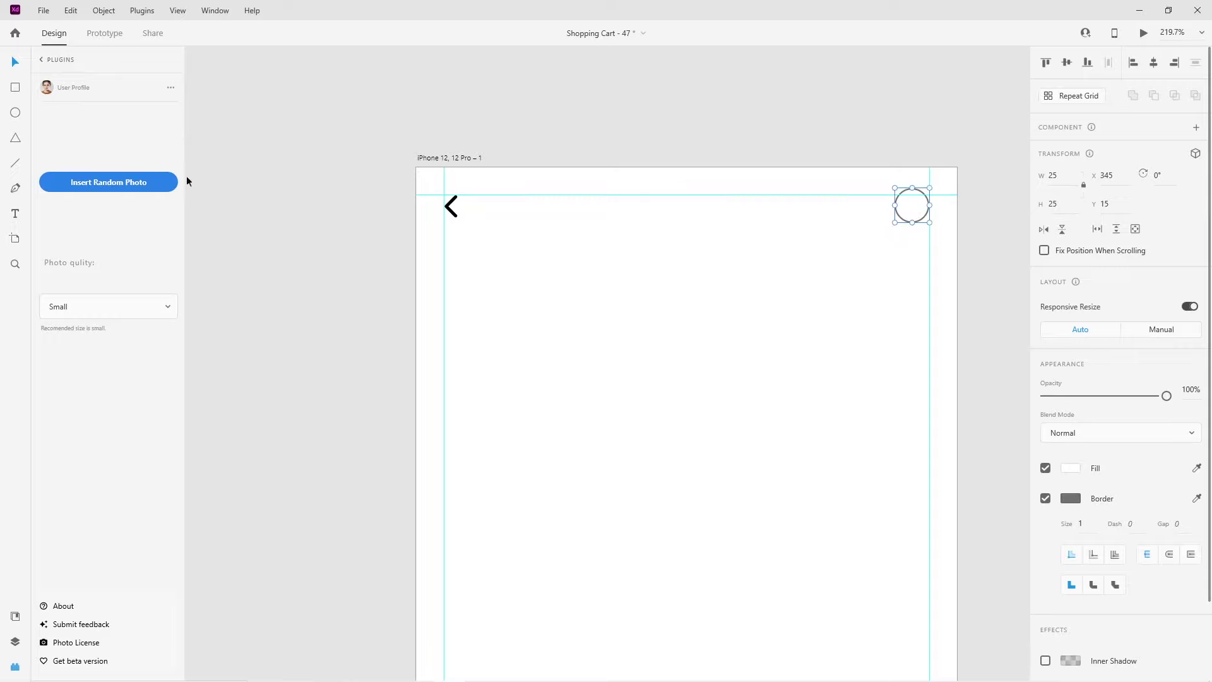
Fill the circle with a random portrait photo and remove its border
click(99, 193)
click(120, 184)
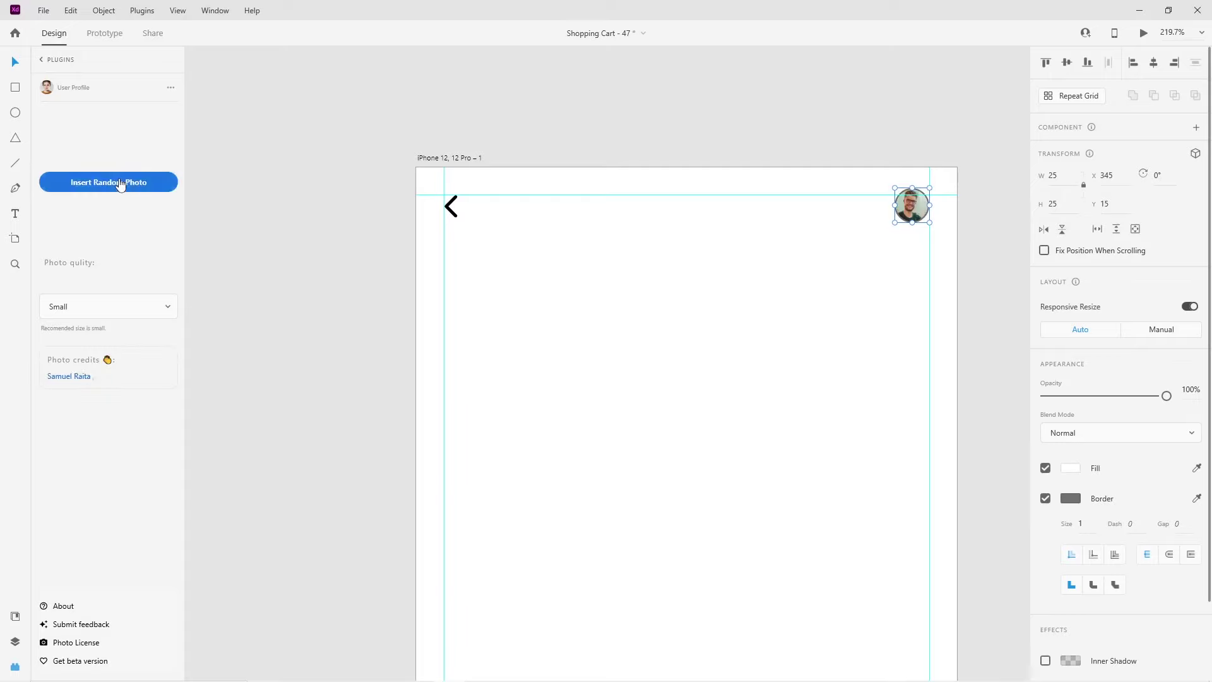
click(1047, 502)
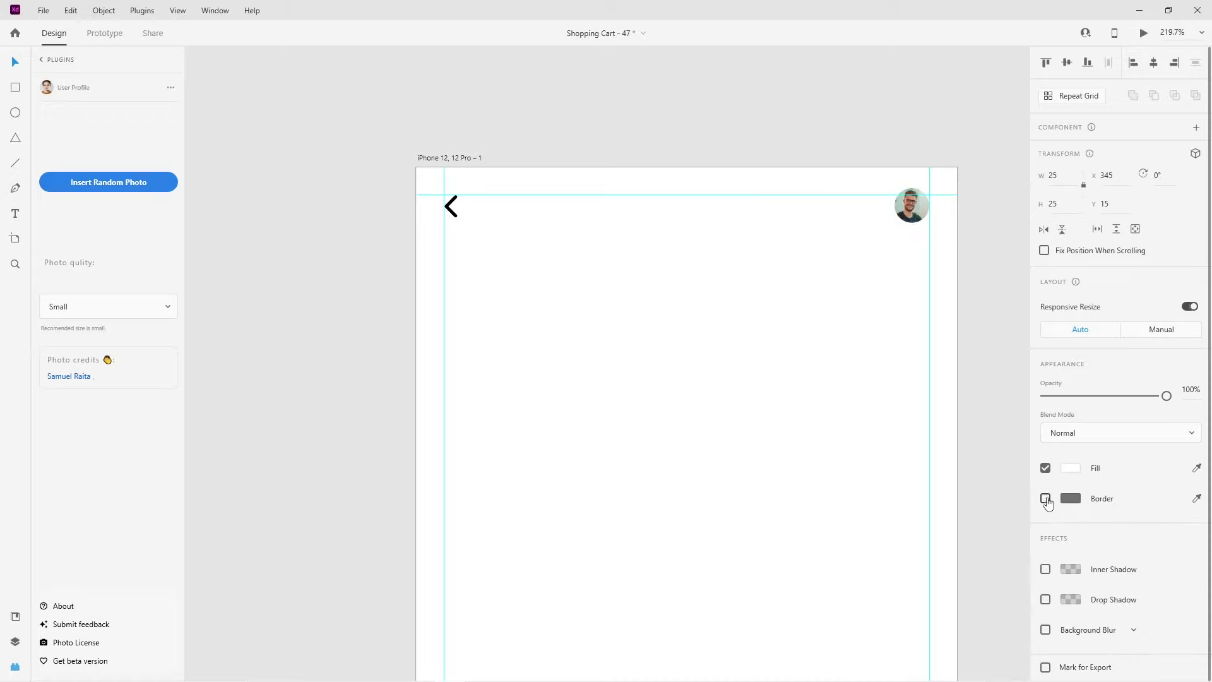
click(865, 271)
drag(688, 352, 629, 357)
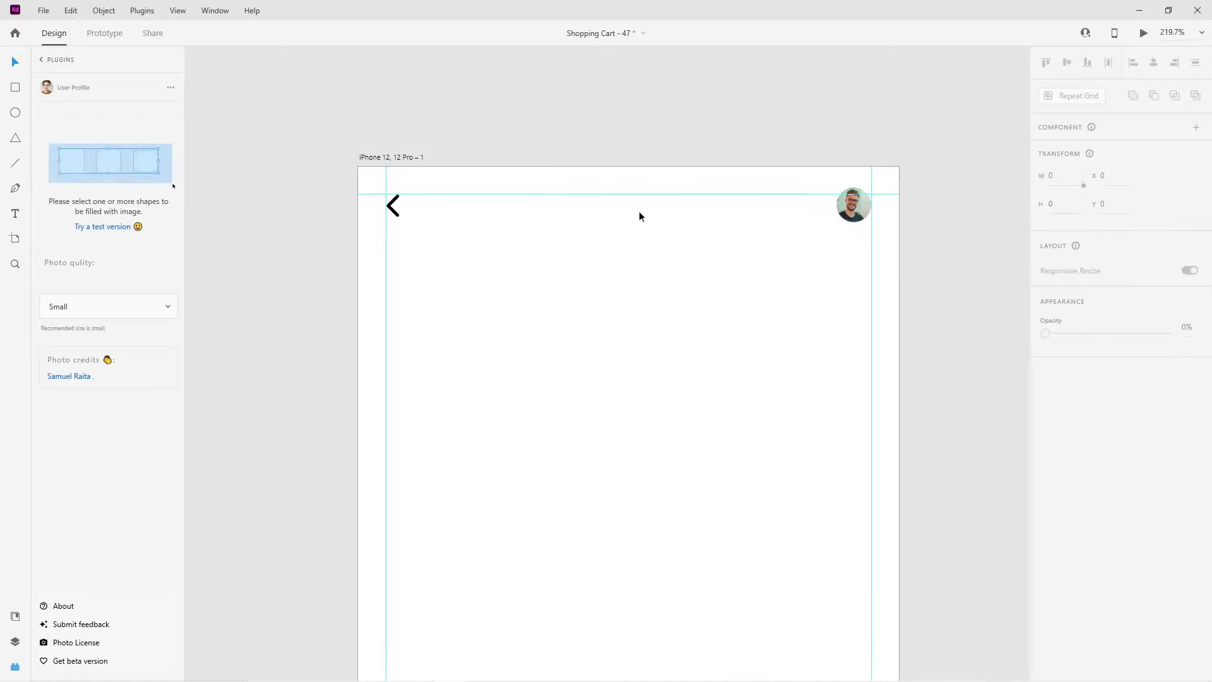
Add a 'My Cart' text label to the artboard
click(15, 214)
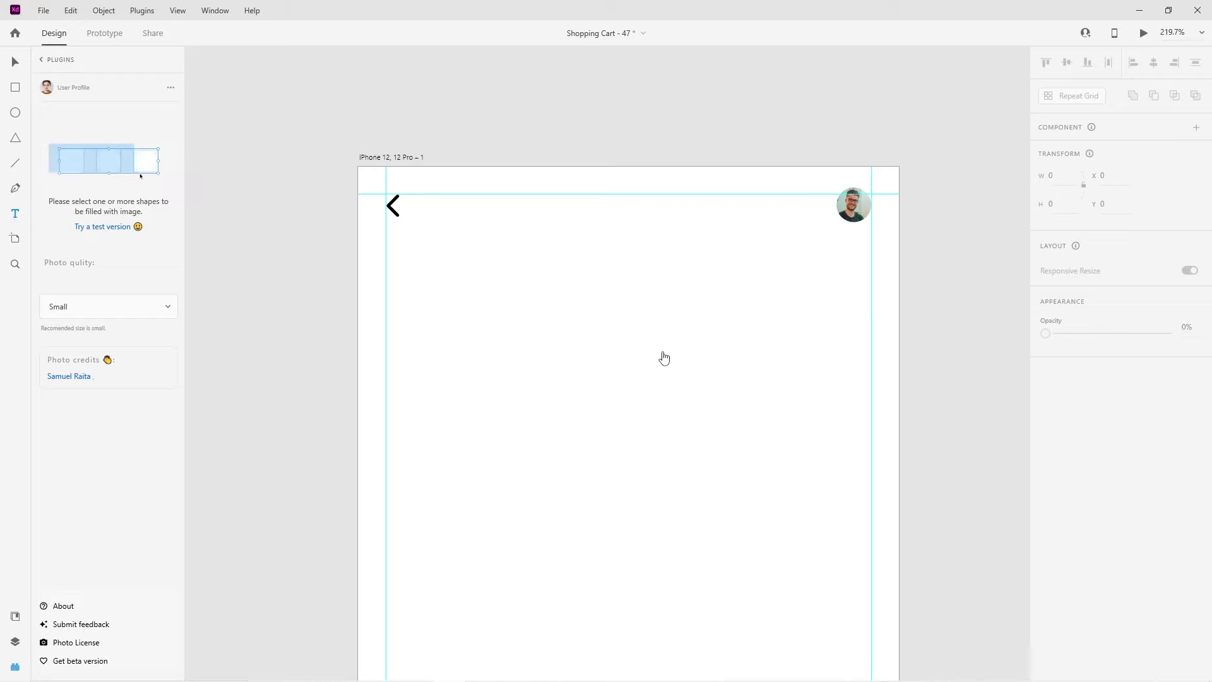
click(541, 241)
text(My Cart)
key(Escape)
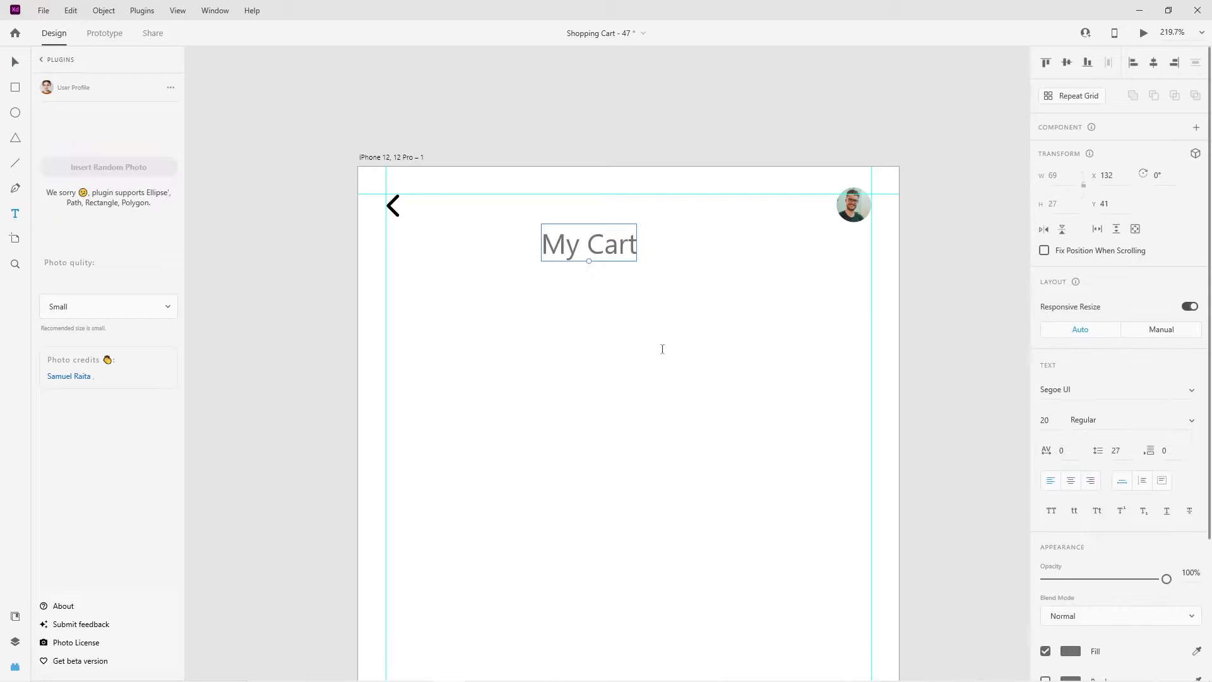
key(v)
Set the My Cart title to Space Grotesk bold
click(1075, 389)
text(Space Grotesk)
key(Return)
text(16)
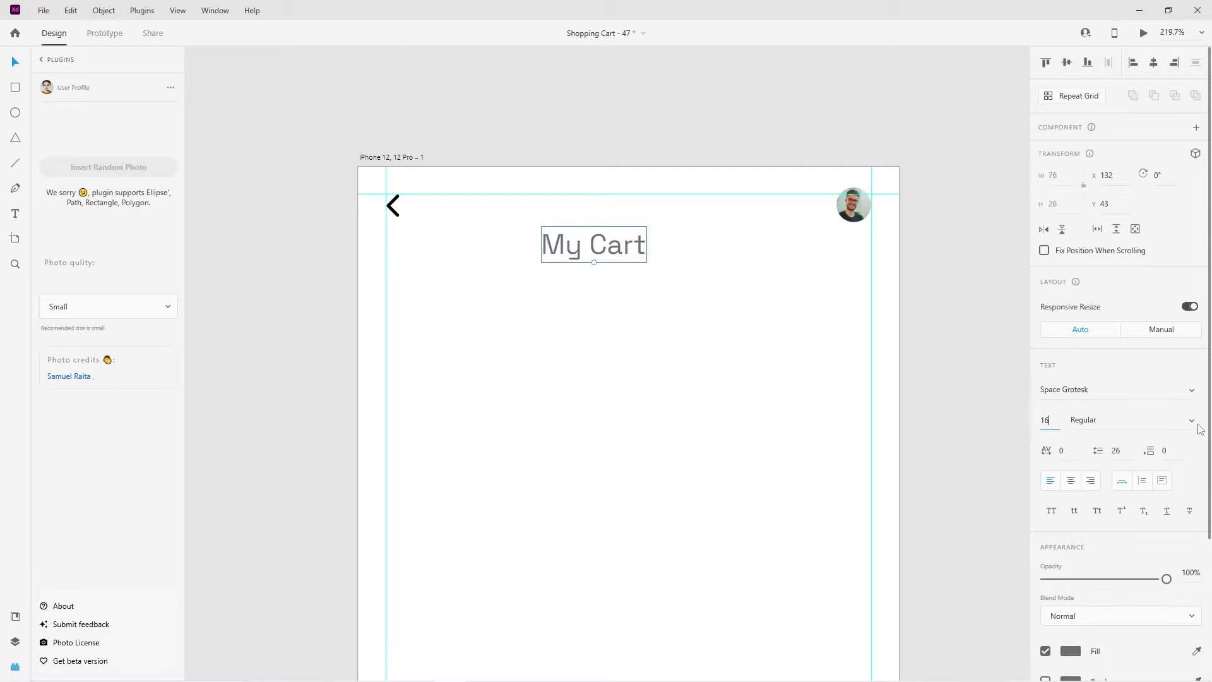
click(1191, 420)
click(1107, 469)
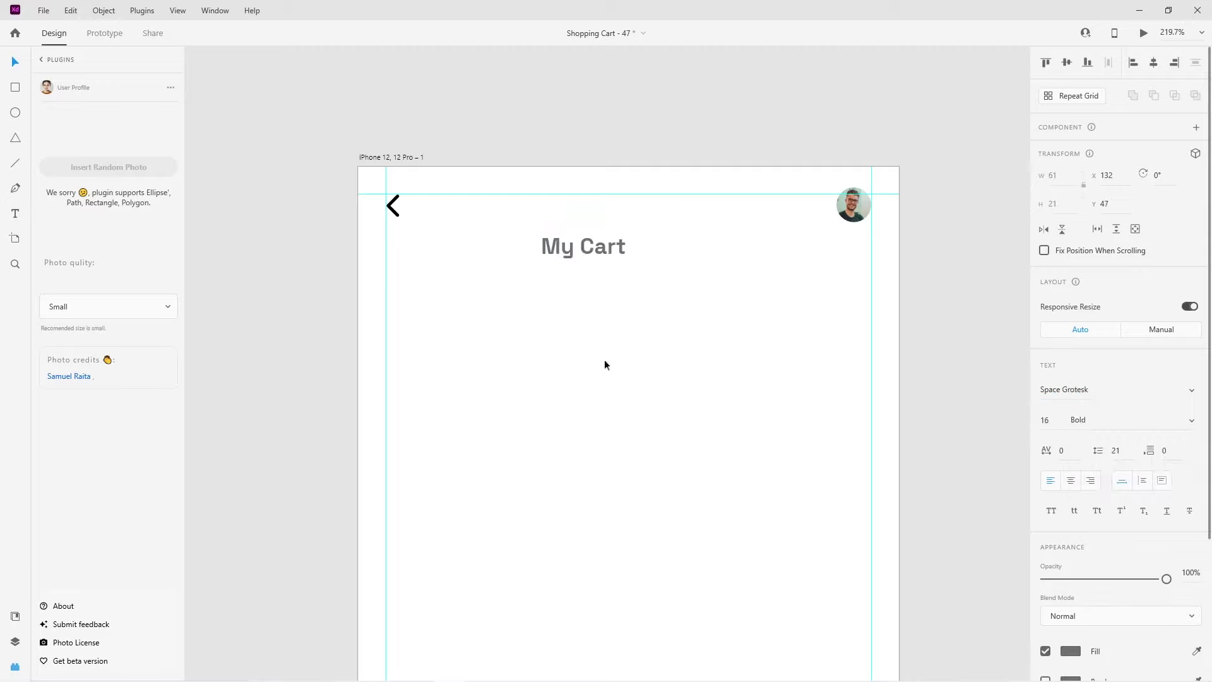
key(Escape)
Make the title black and centre it horizontally in the top bar
drag(596, 256, 637, 219)
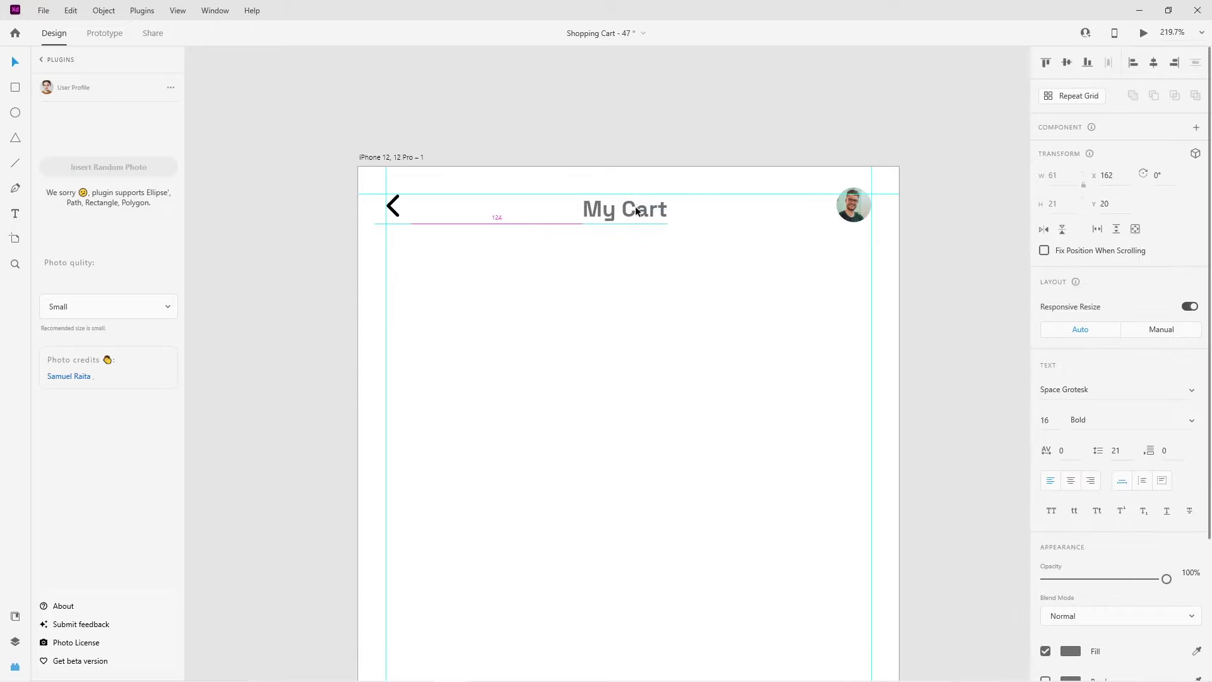
click(1071, 644)
drag(968, 578, 853, 670)
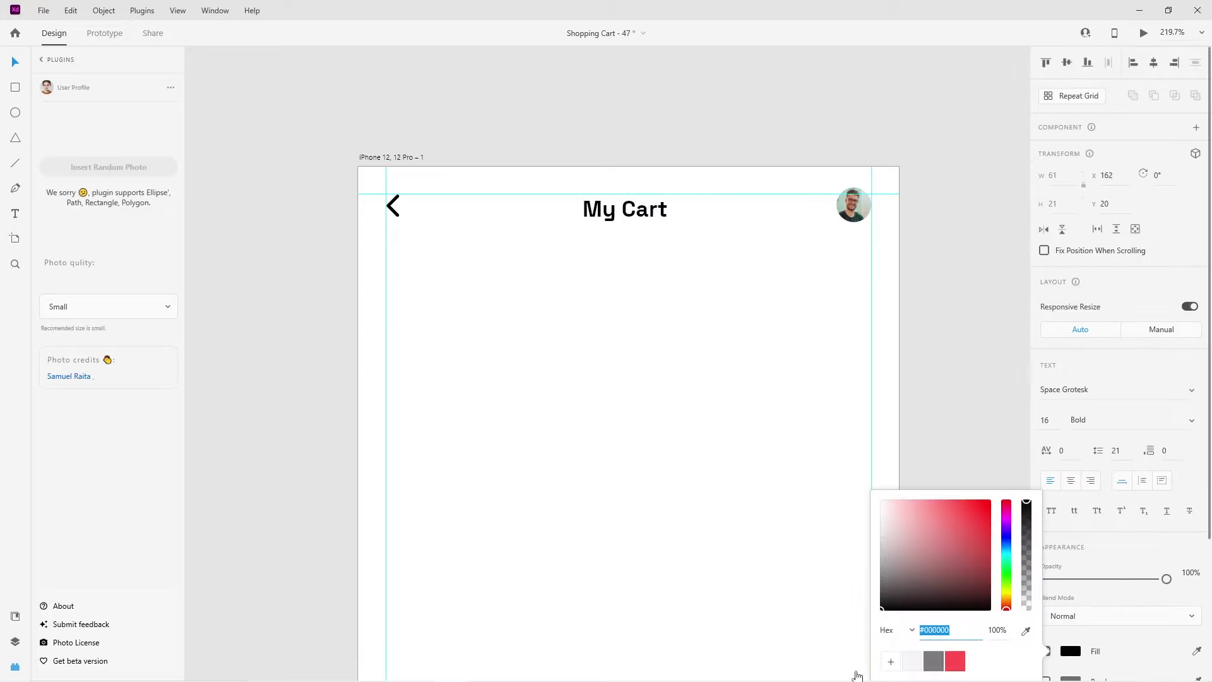
click(639, 372)
drag(630, 210, 633, 210)
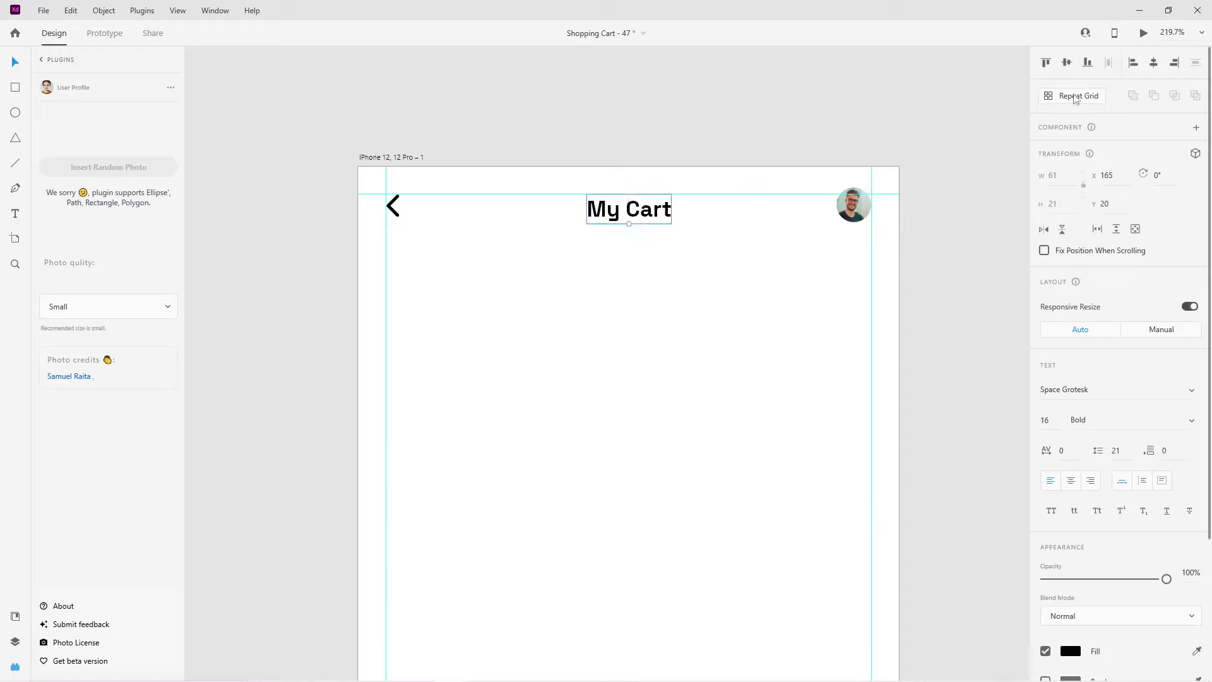
Nudge the My Cart title up a few pixels to Y 16
click(846, 189)
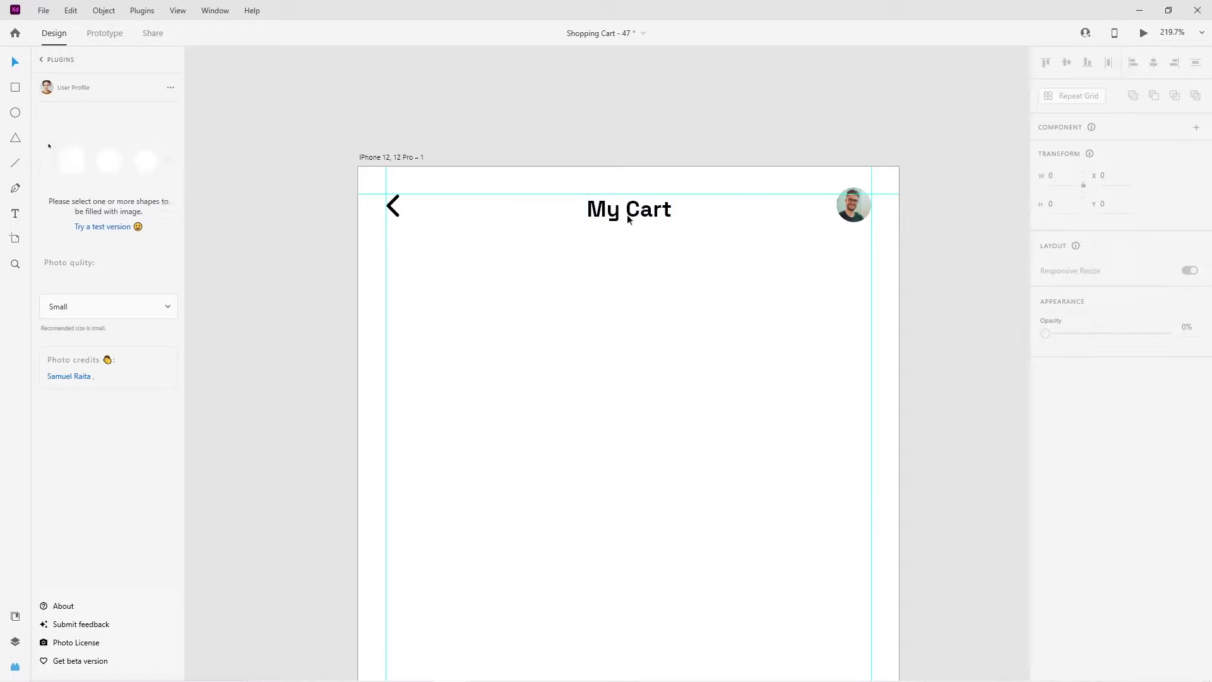
drag(630, 219, 630, 214)
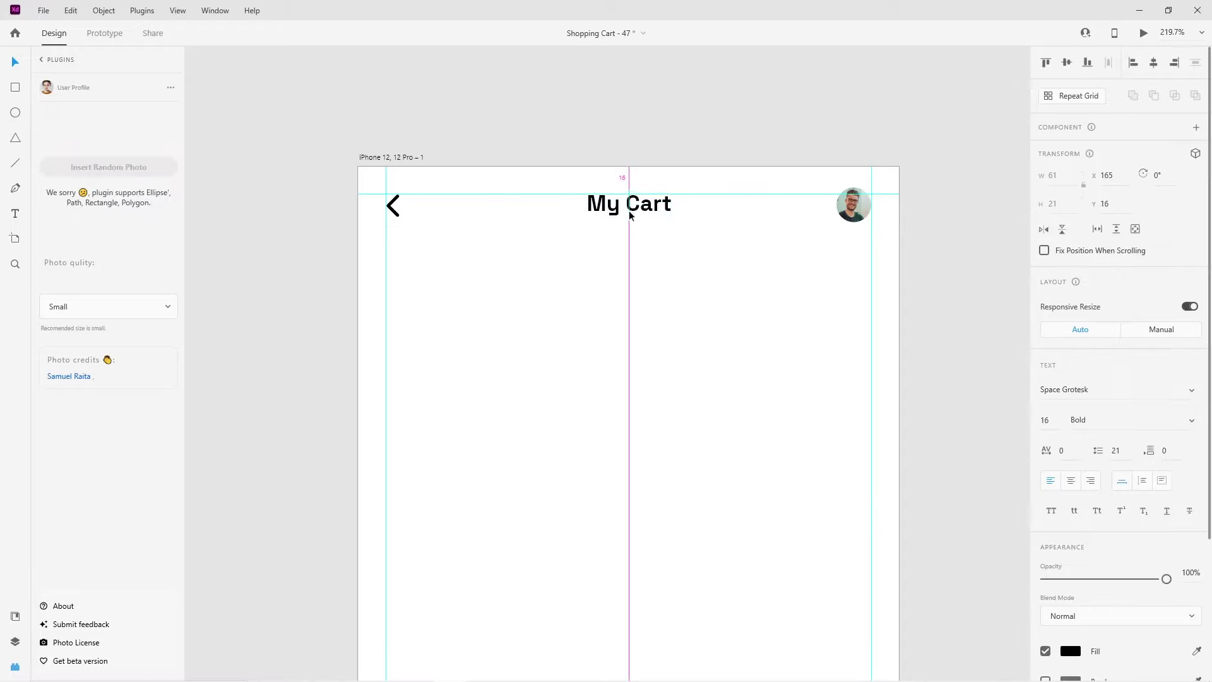
key(Up)
click(627, 339)
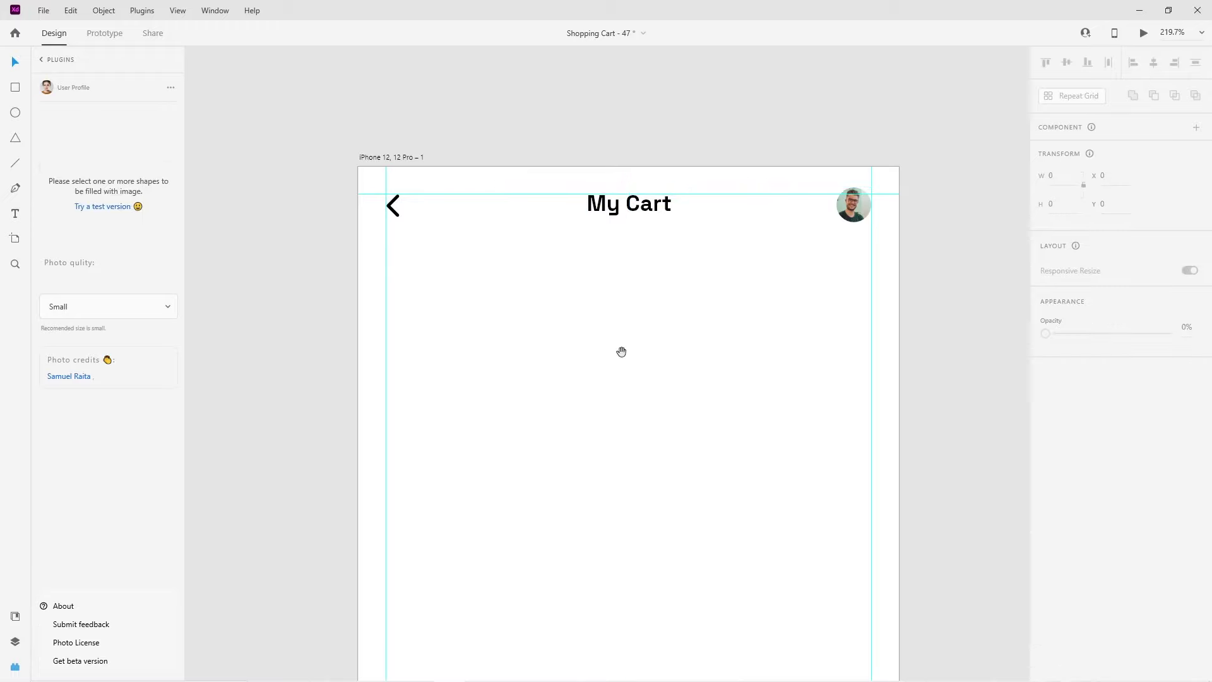
scroll(619, 341, down, 1)
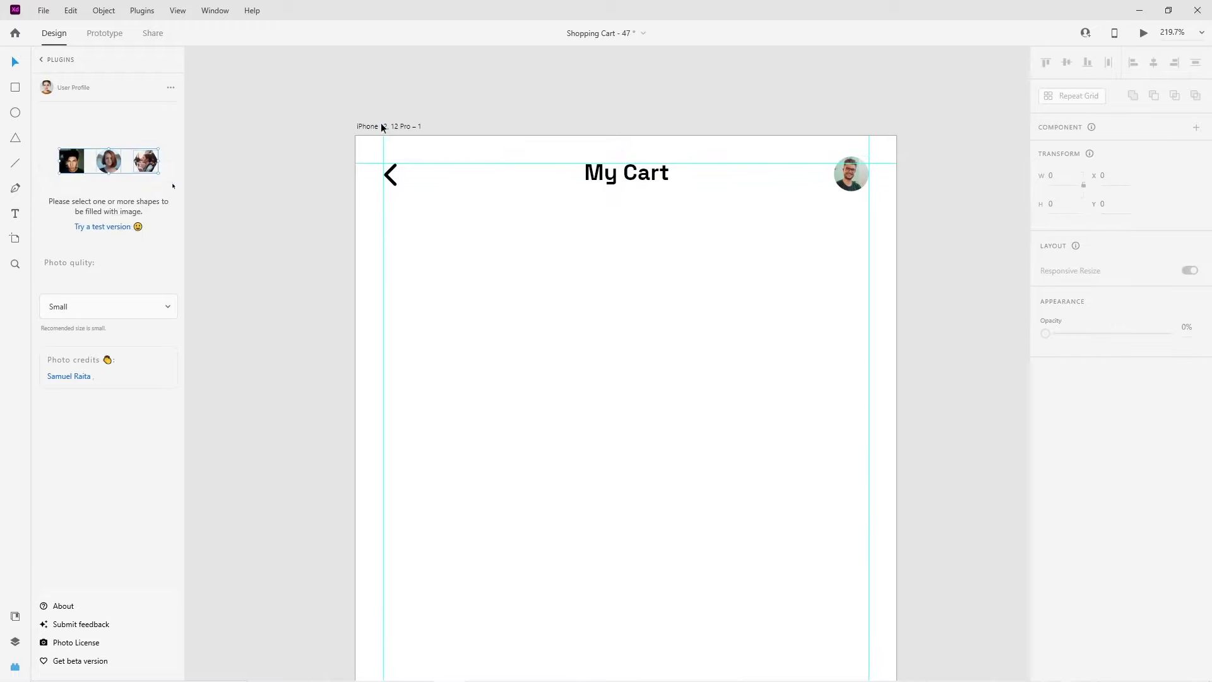
Give the iPhone artboard a light grey-blue #F5F5F9 background fill
click(382, 126)
click(1071, 418)
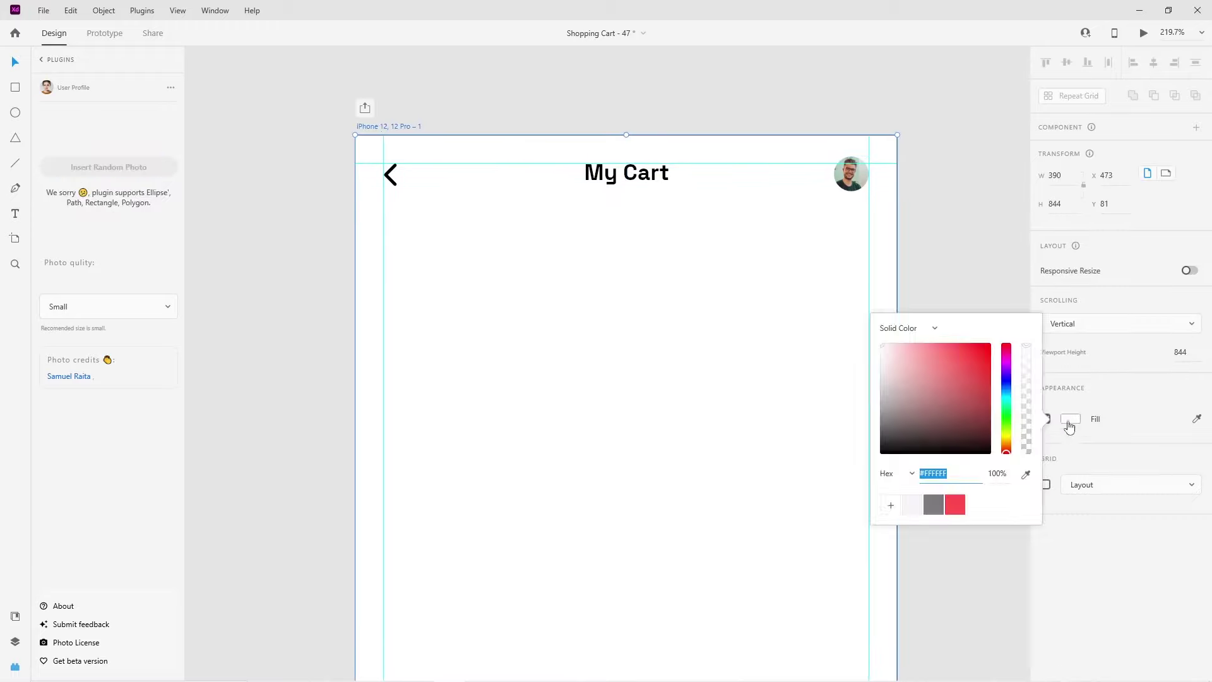
click(912, 507)
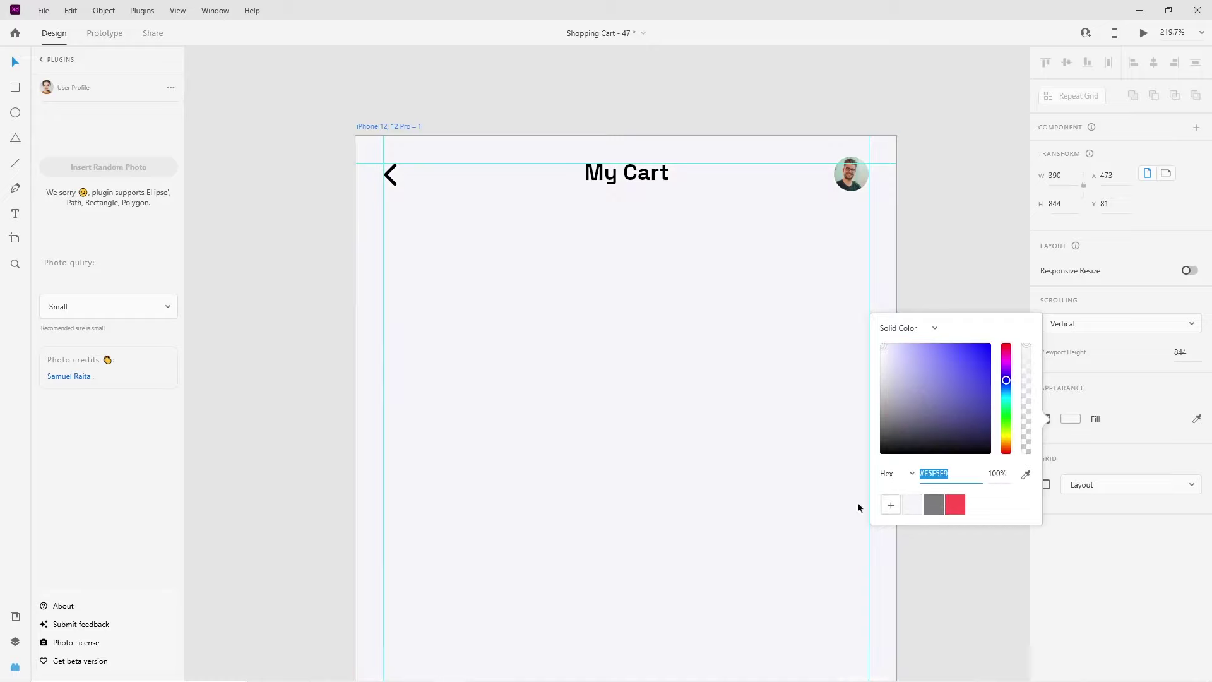
click(297, 328)
Fit the artboard in view, show Document Assets, and draw a wide rectangle below the header
key(ctrl+1)
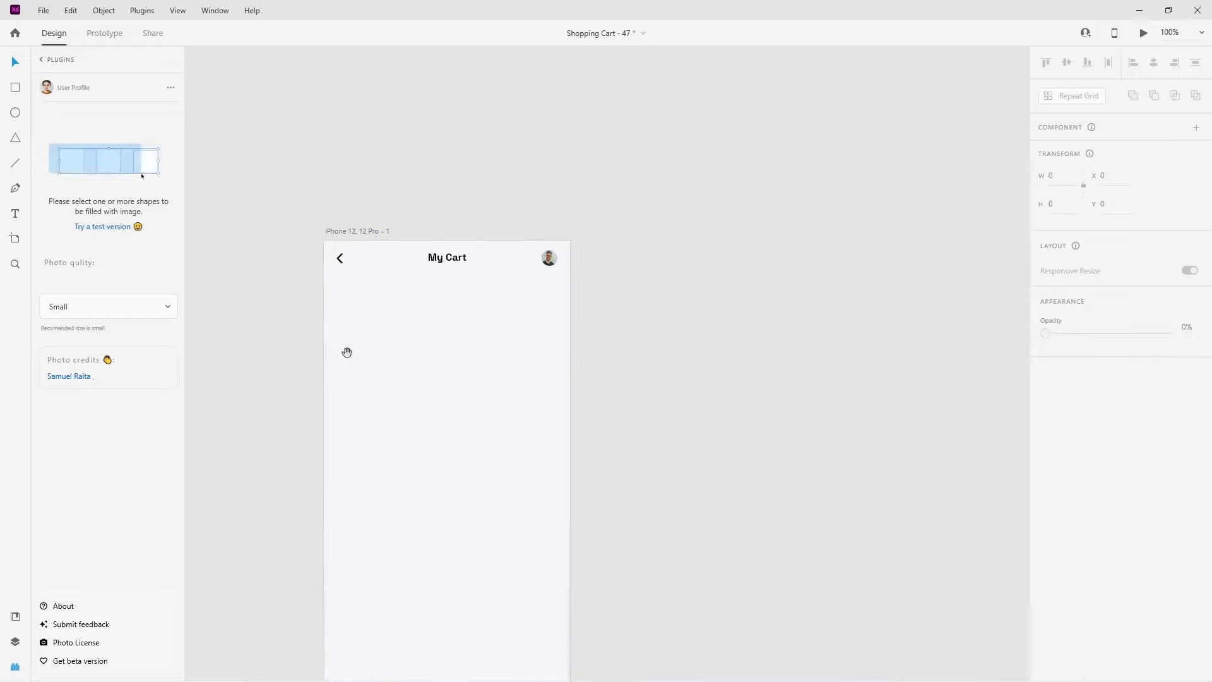
drag(347, 352, 468, 352)
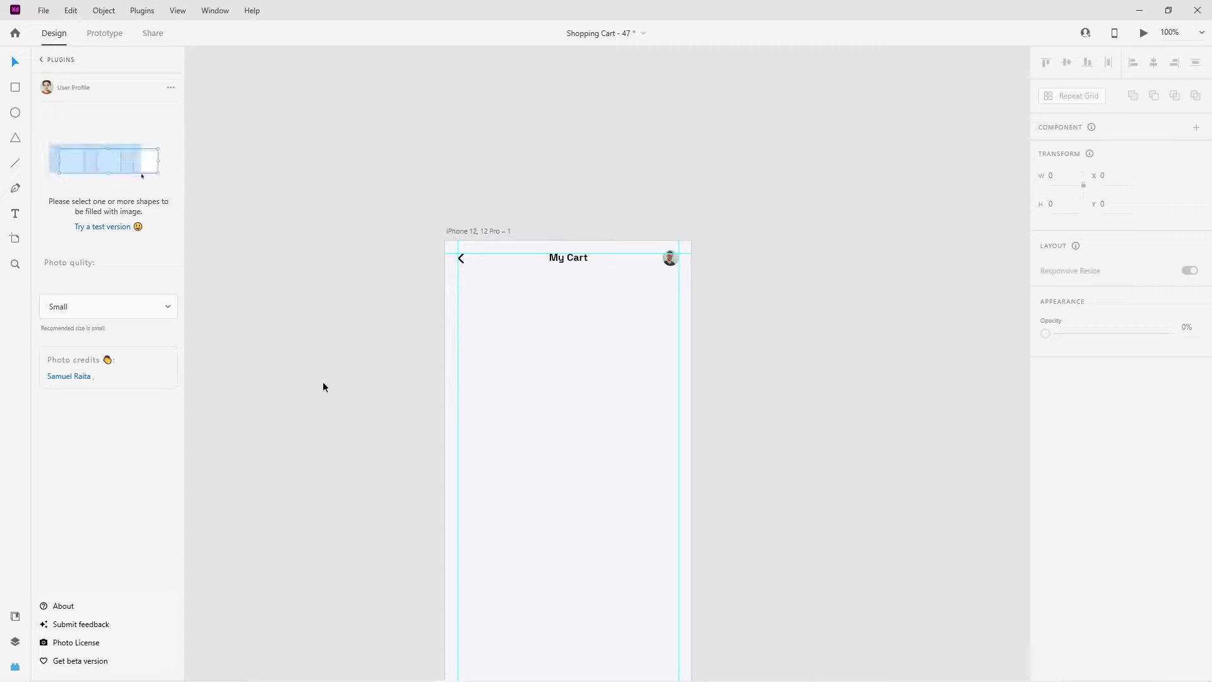
click(14, 618)
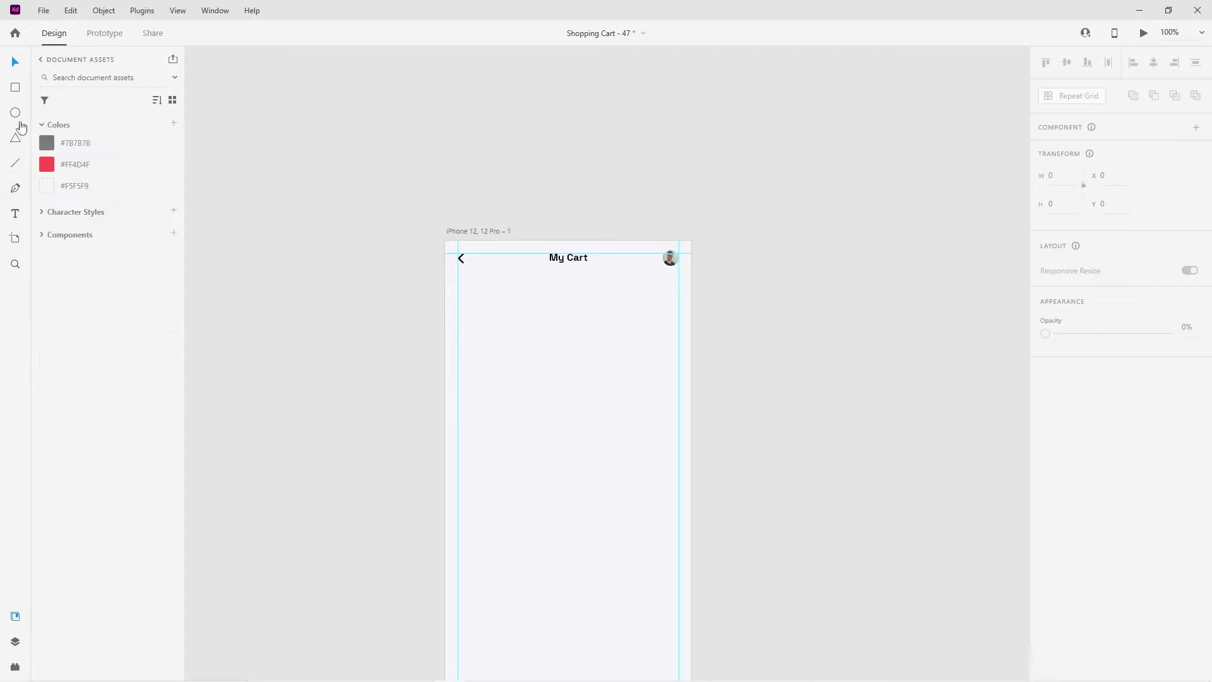
drag(458, 298, 678, 376)
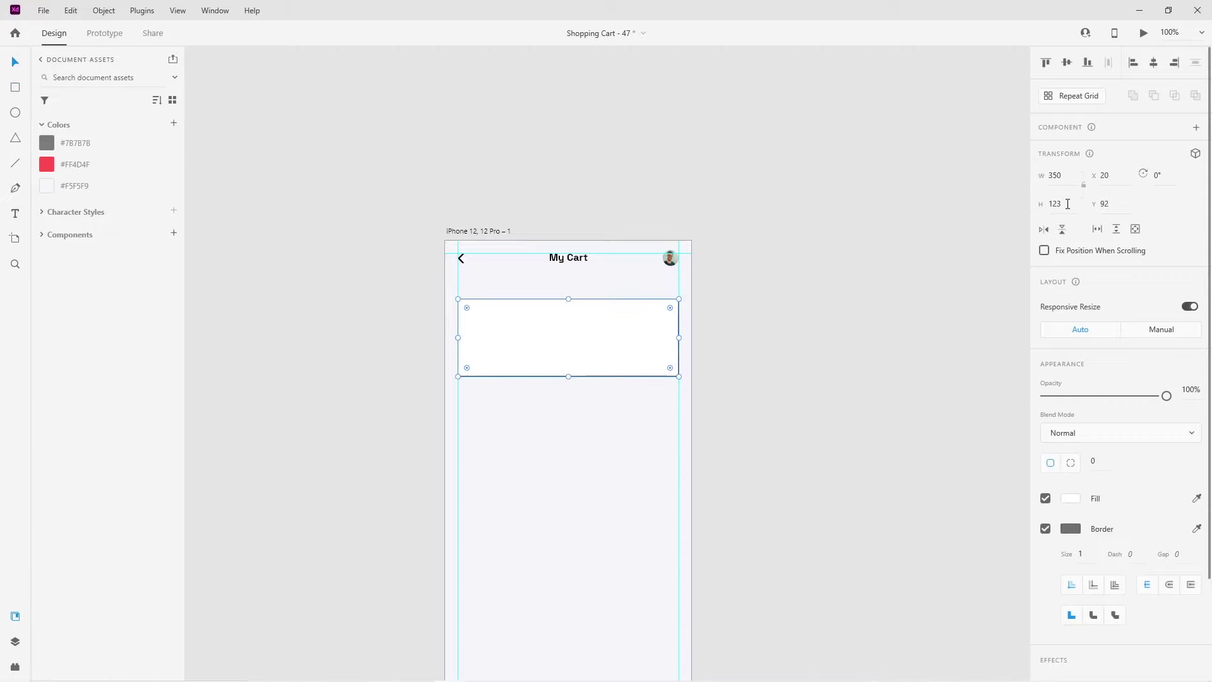
Resize the card rectangle to 350×104 and remove its border
key(Return)
key(Up)
key(Up)
click(532, 376)
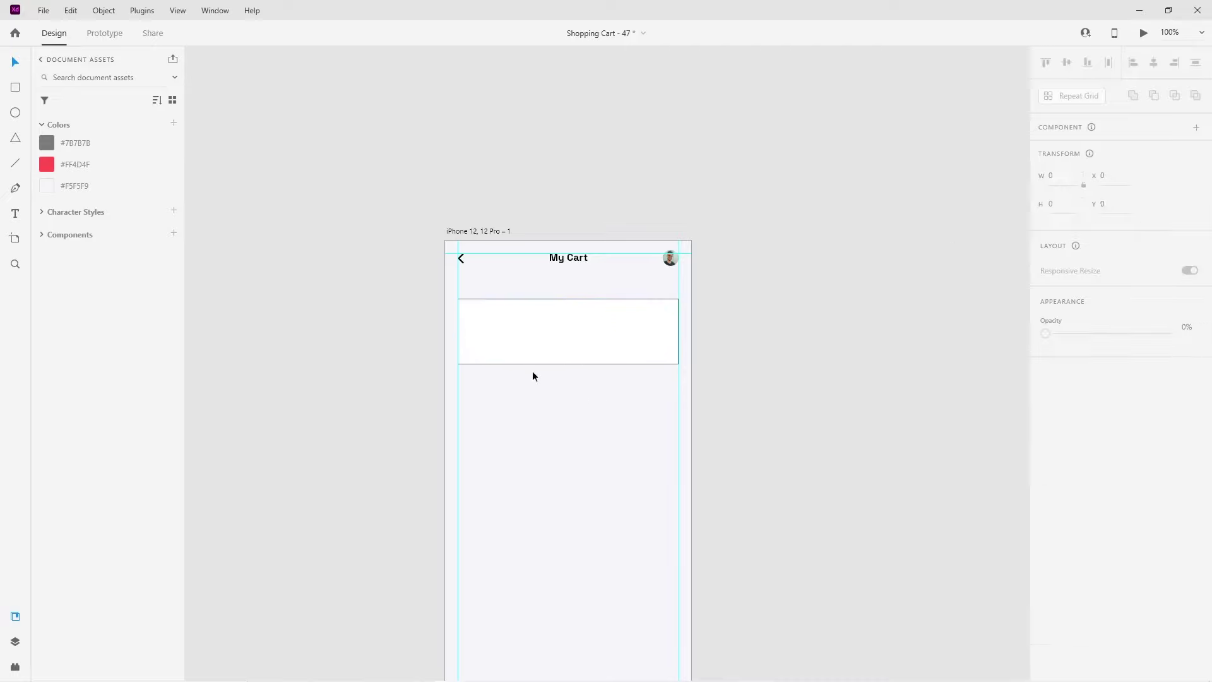
scroll(525, 335, up, 5)
click(720, 305)
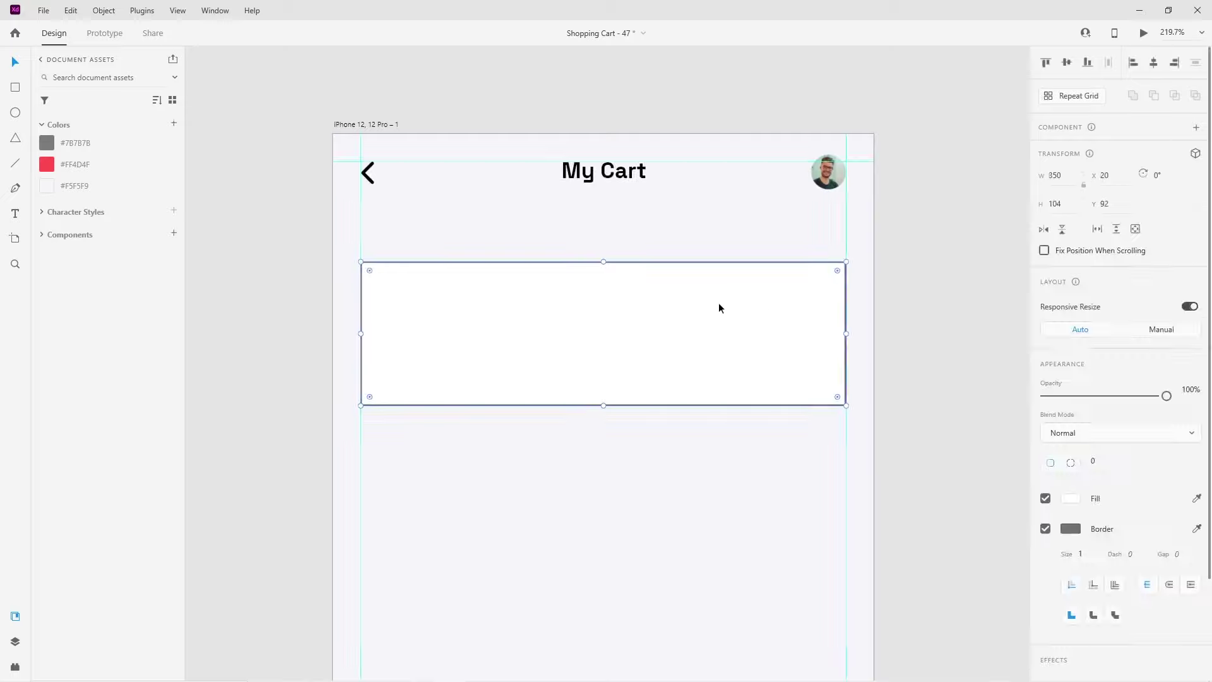
click(1046, 529)
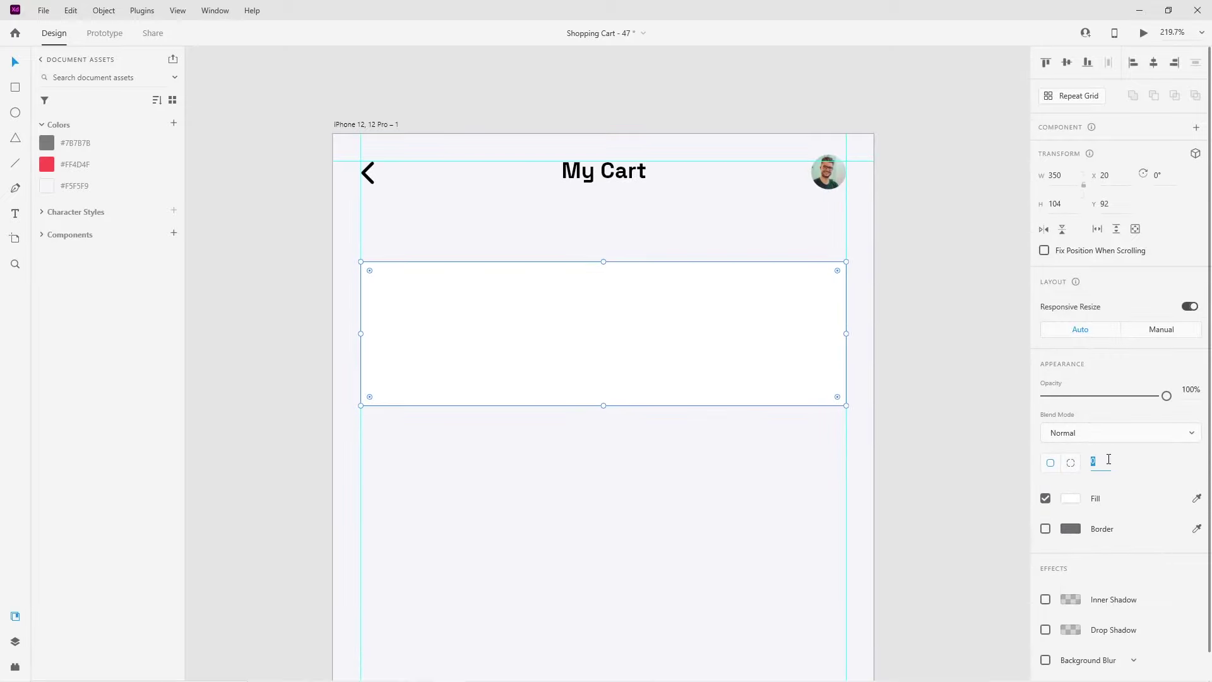
text(15)
Round the card's corners to 15 and add a light purple drop shadow
key(Return)
click(617, 383)
click(1045, 629)
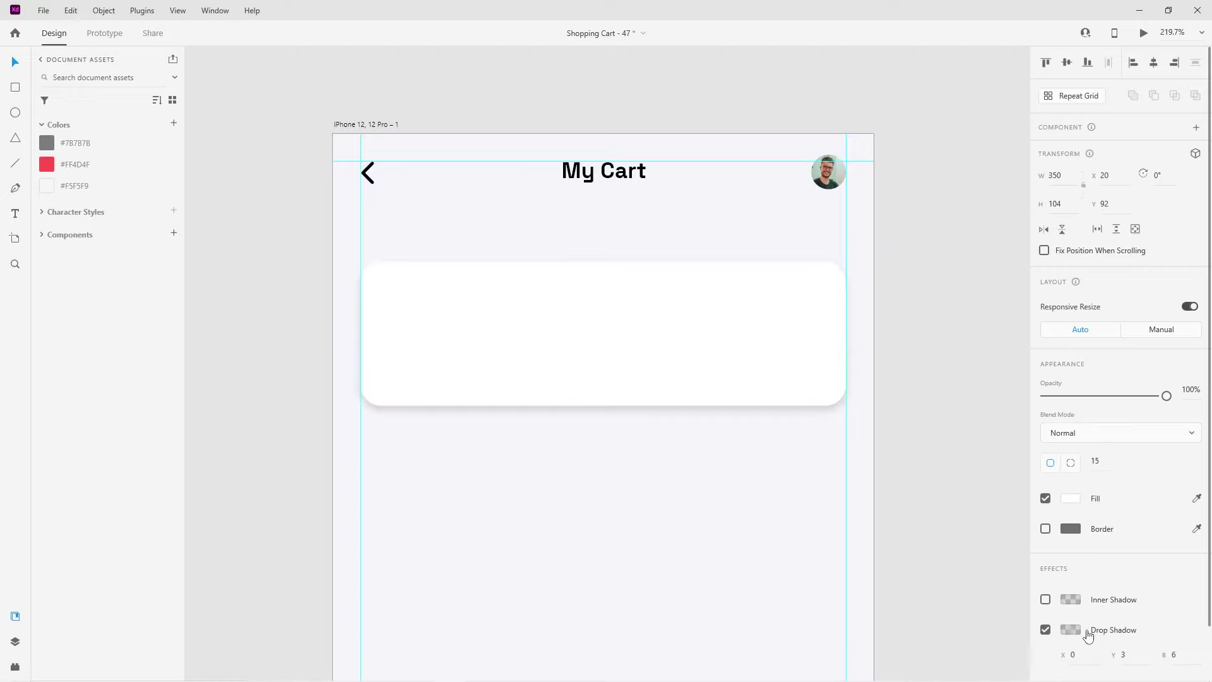
click(1070, 629)
click(911, 660)
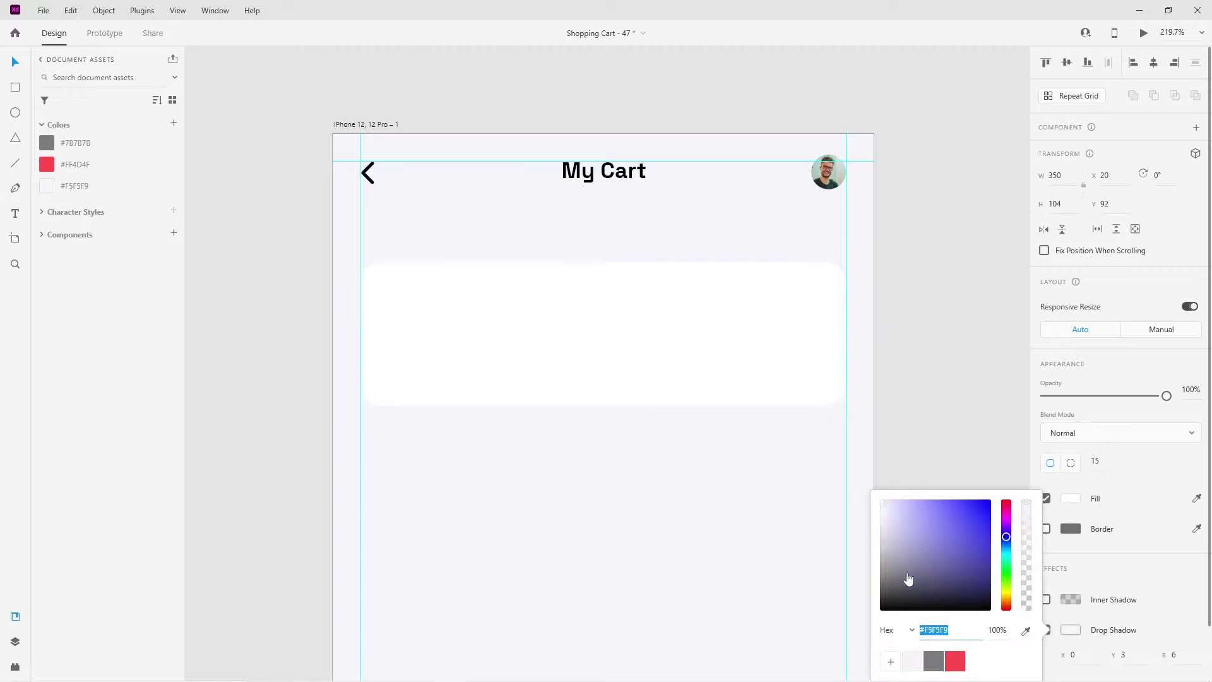
click(893, 514)
click(1130, 652)
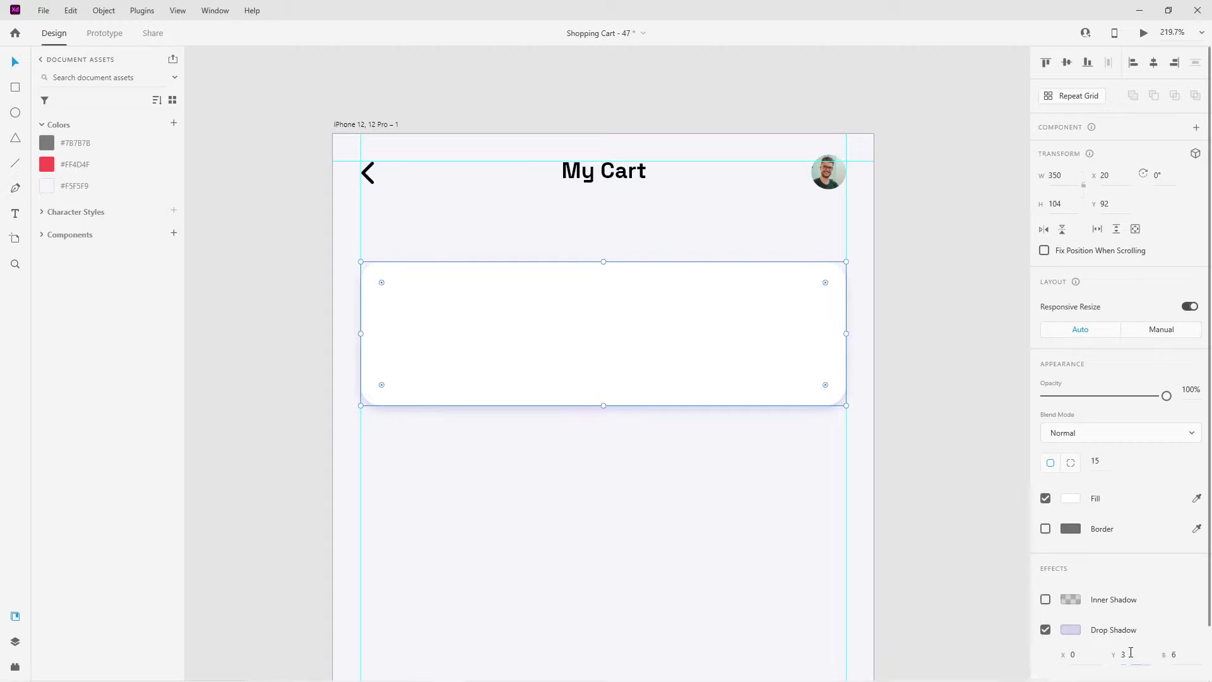
text(10)
Set the shadow blur to 15 and lighten the shadow colour to pale lavender
click(1189, 660)
text(10)
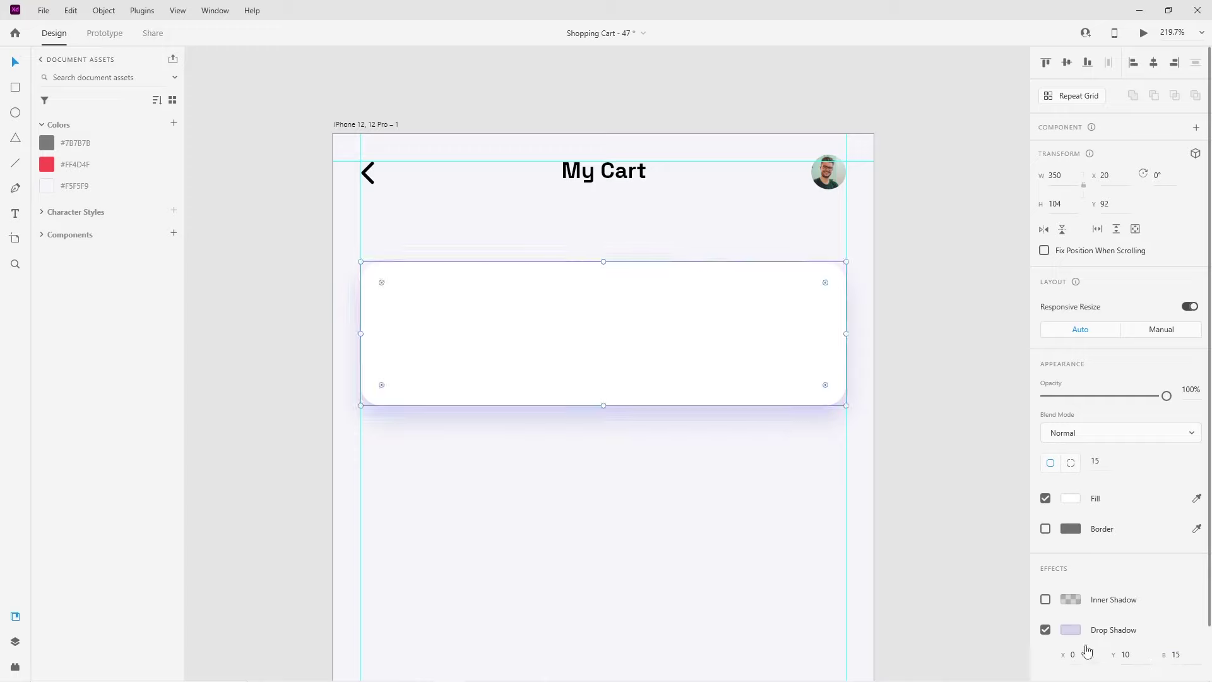
click(1071, 630)
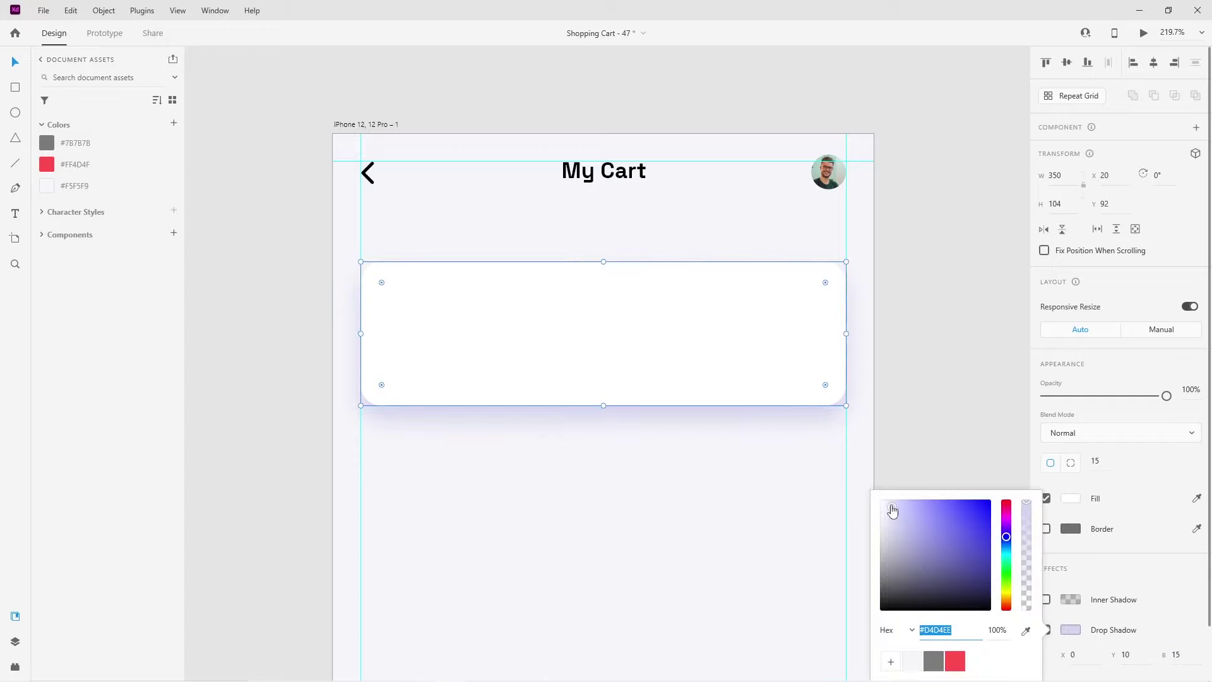
drag(892, 510, 888, 512)
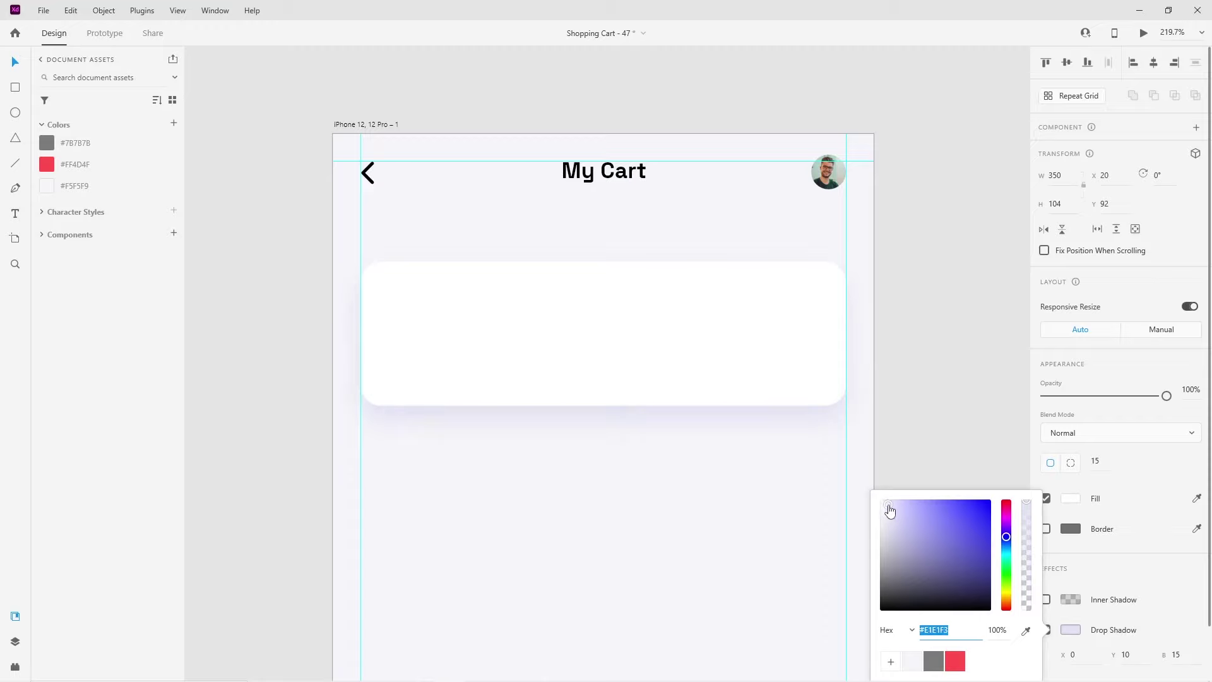
click(582, 503)
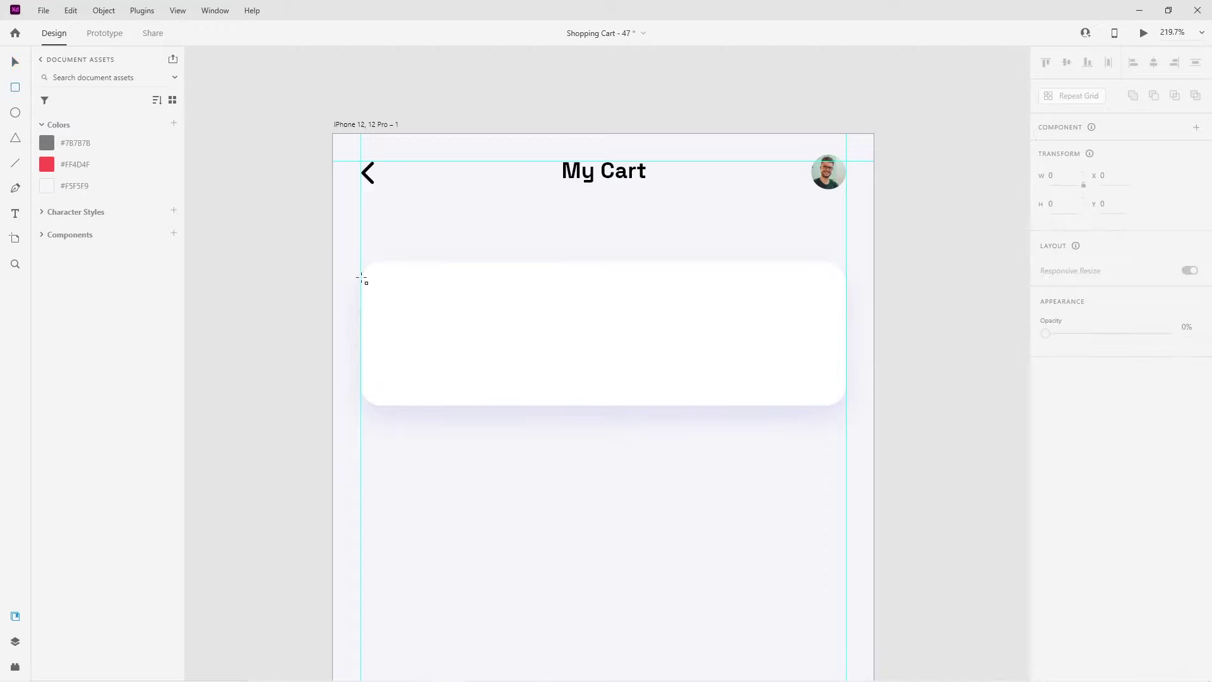
Draw an 85×85 square placeholder inside the card
drag(374, 278, 488, 392)
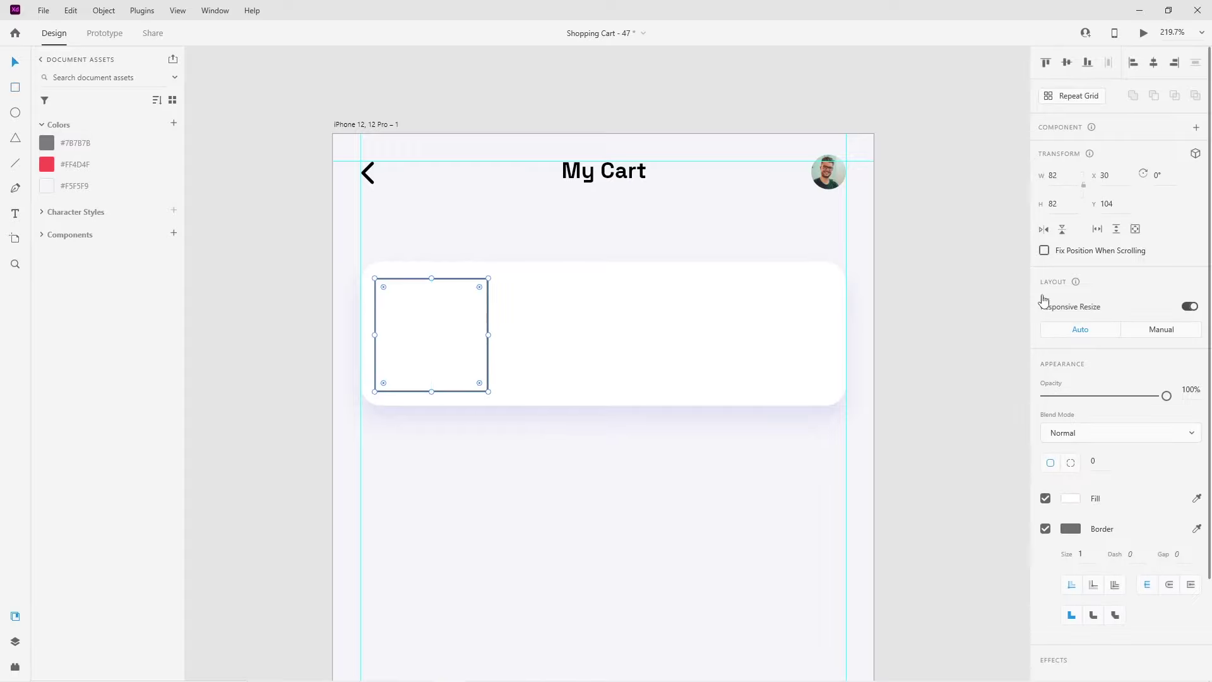
key(Up)
key(Up)
key(Up)
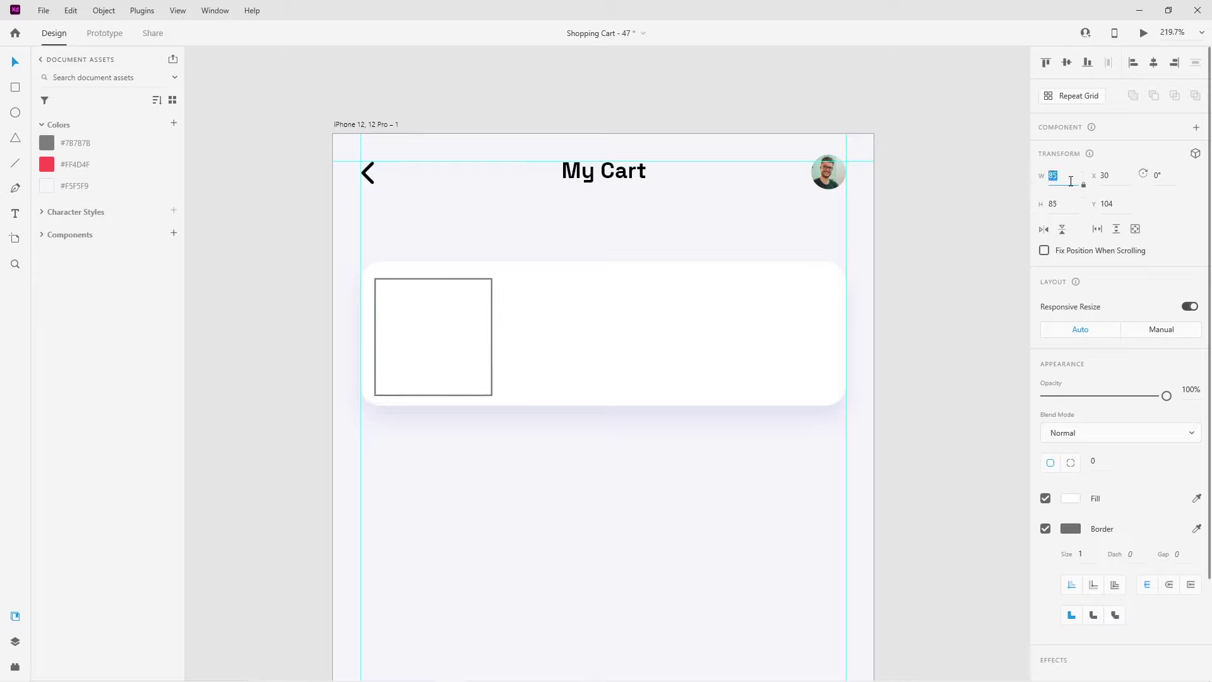
shift+click(601, 331)
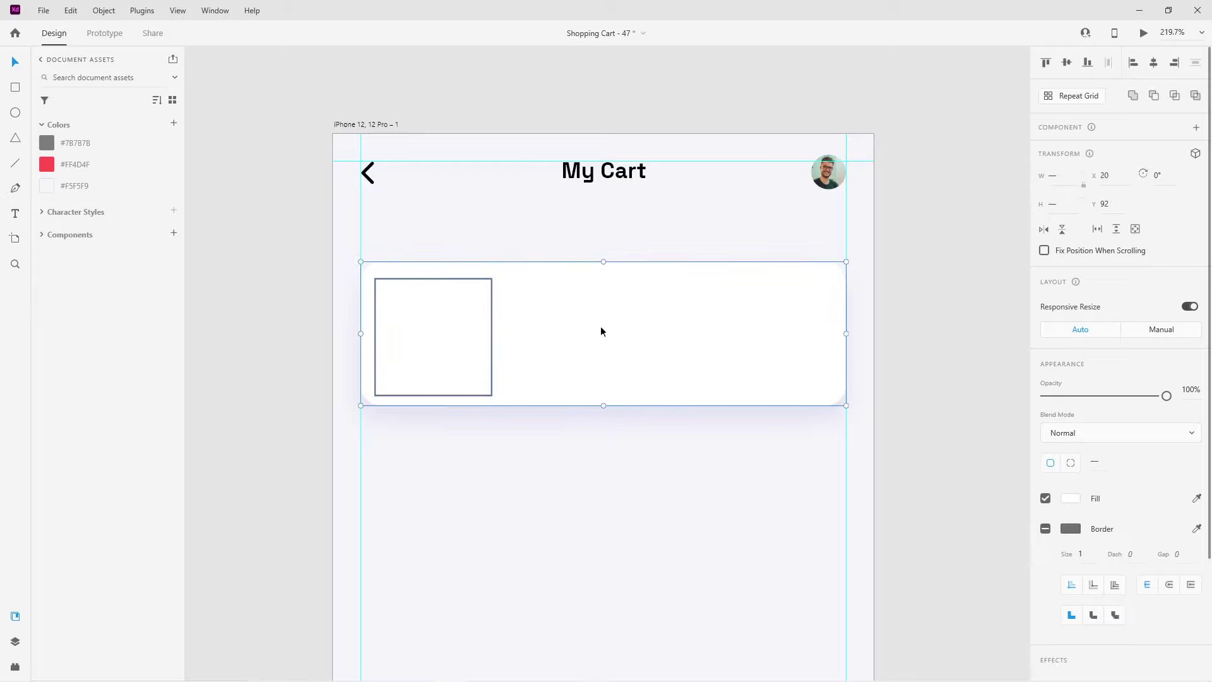
click(644, 465)
scroll(373, 271, up, 1)
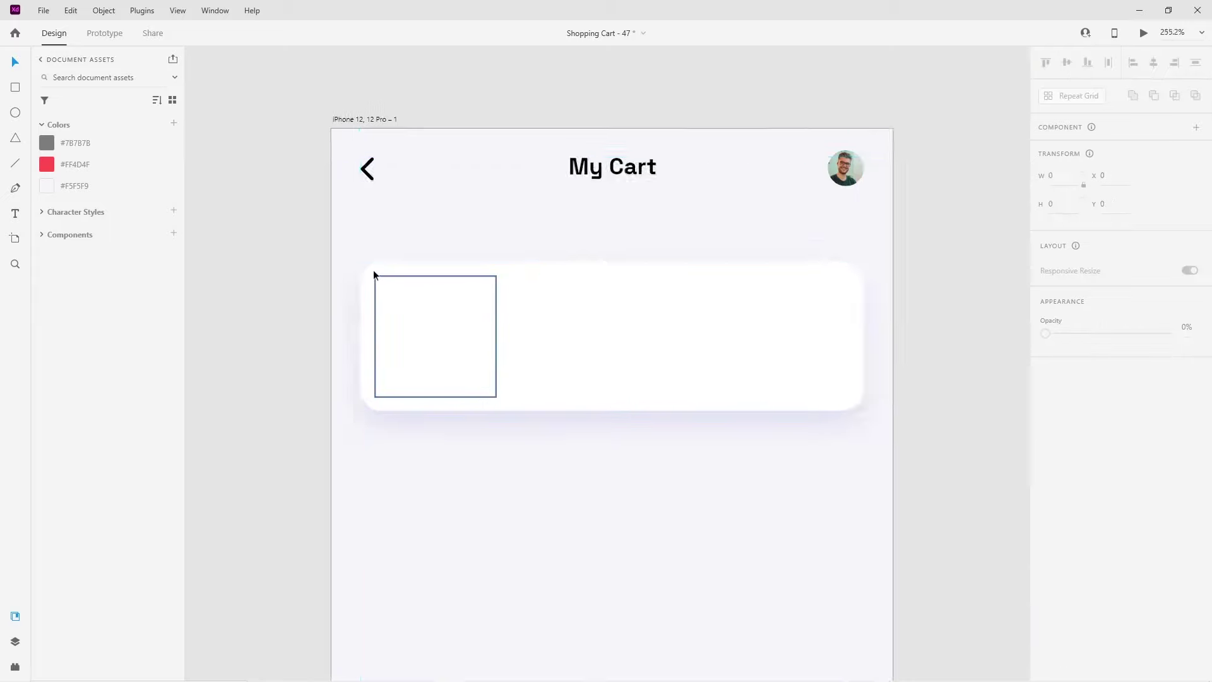
scroll(373, 270, up, 5)
scroll(385, 309, up, 1)
Round the square's corners, remove its fill, and give it a pale lavender border
click(394, 325)
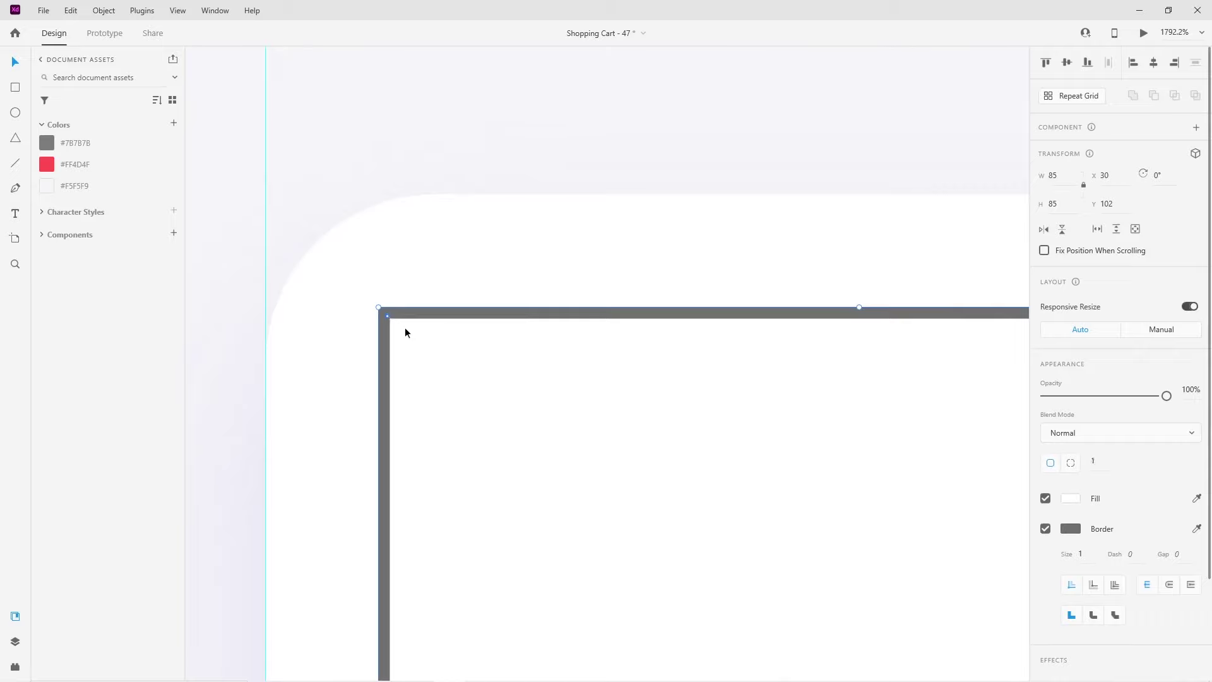
drag(387, 316, 437, 364)
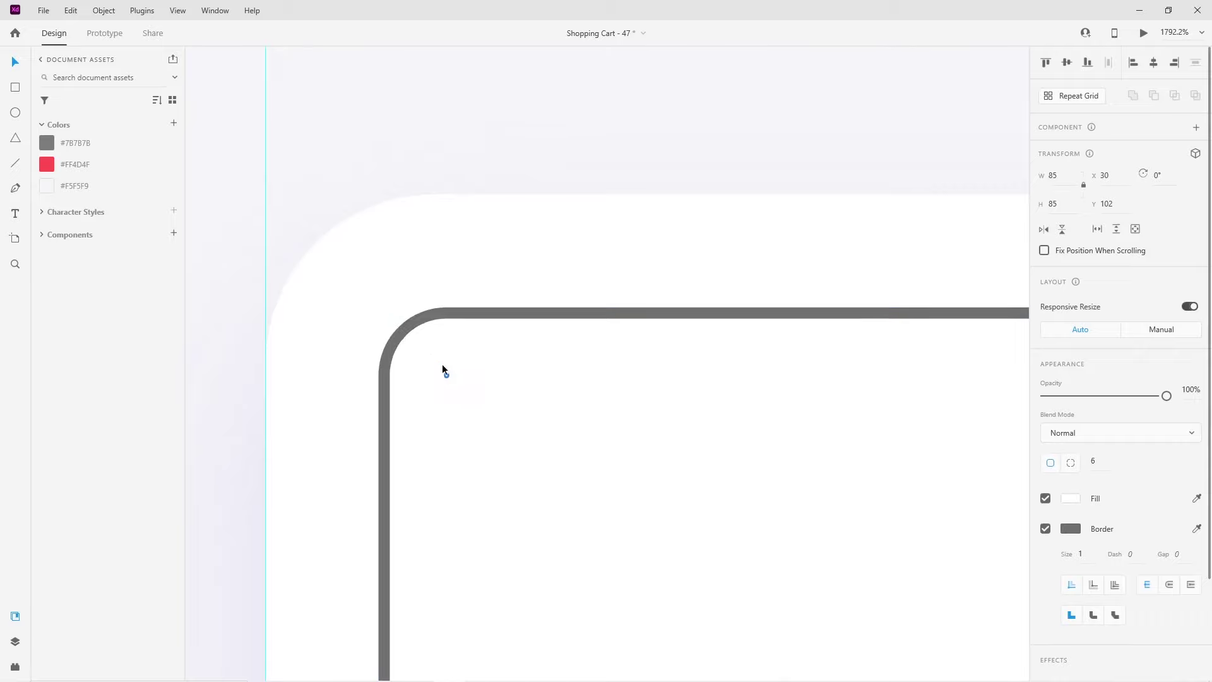
scroll(443, 365, down, 5)
click(1045, 498)
click(1069, 530)
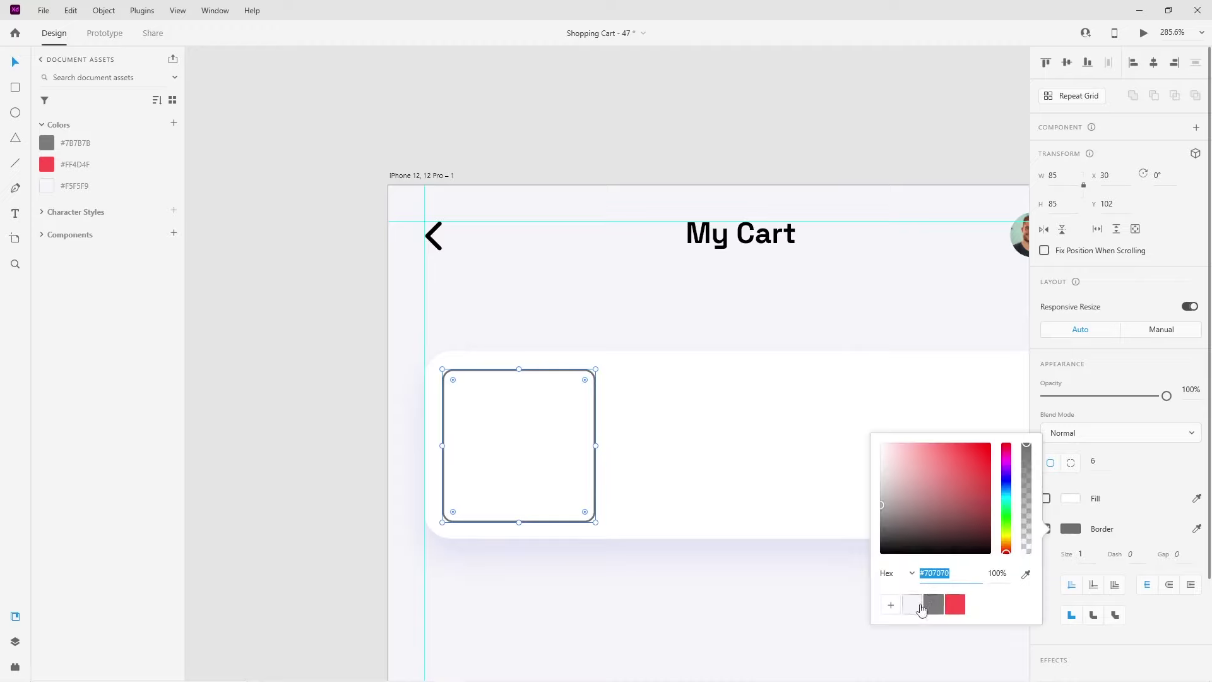
click(920, 604)
drag(885, 453, 890, 454)
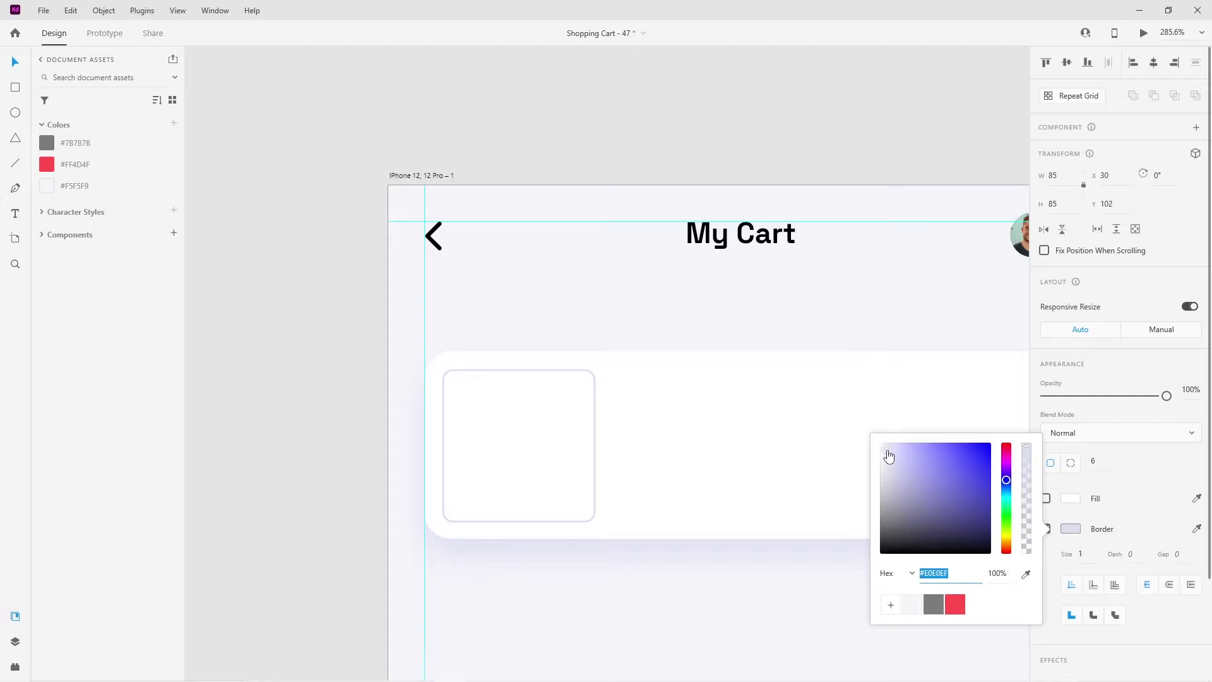
click(495, 577)
scroll(495, 577, down, 2)
scroll(589, 610, down, 2)
scroll(652, 568, up, 1)
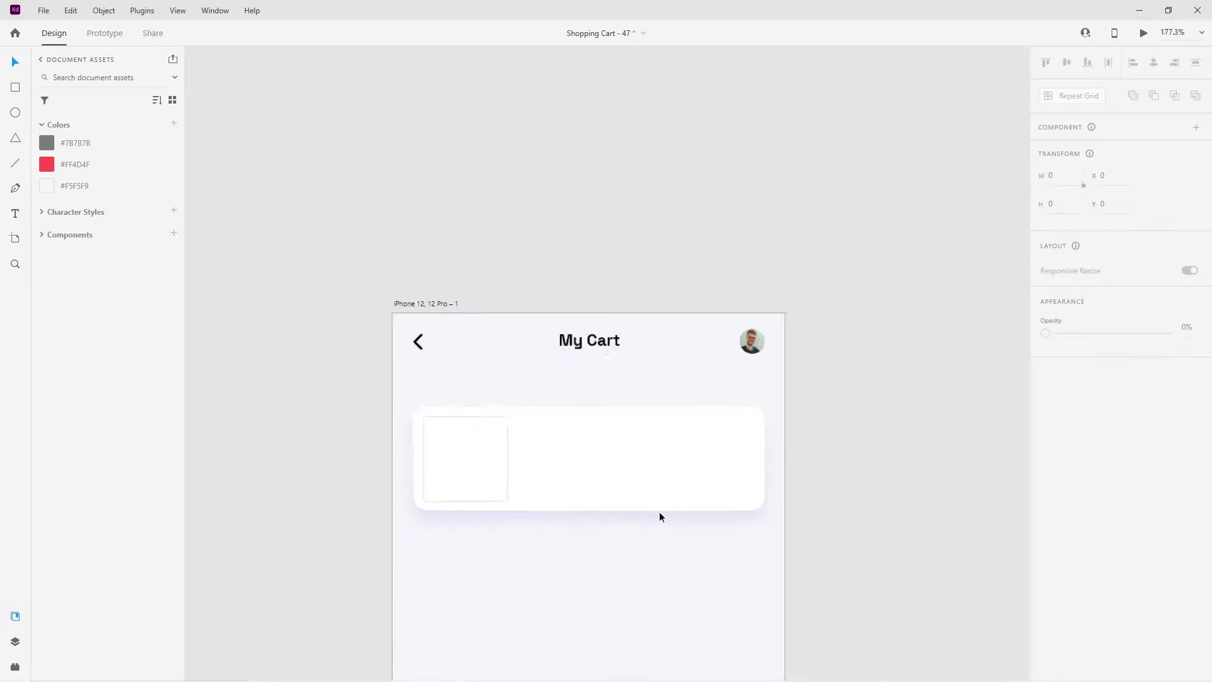
scroll(660, 512, up, 2)
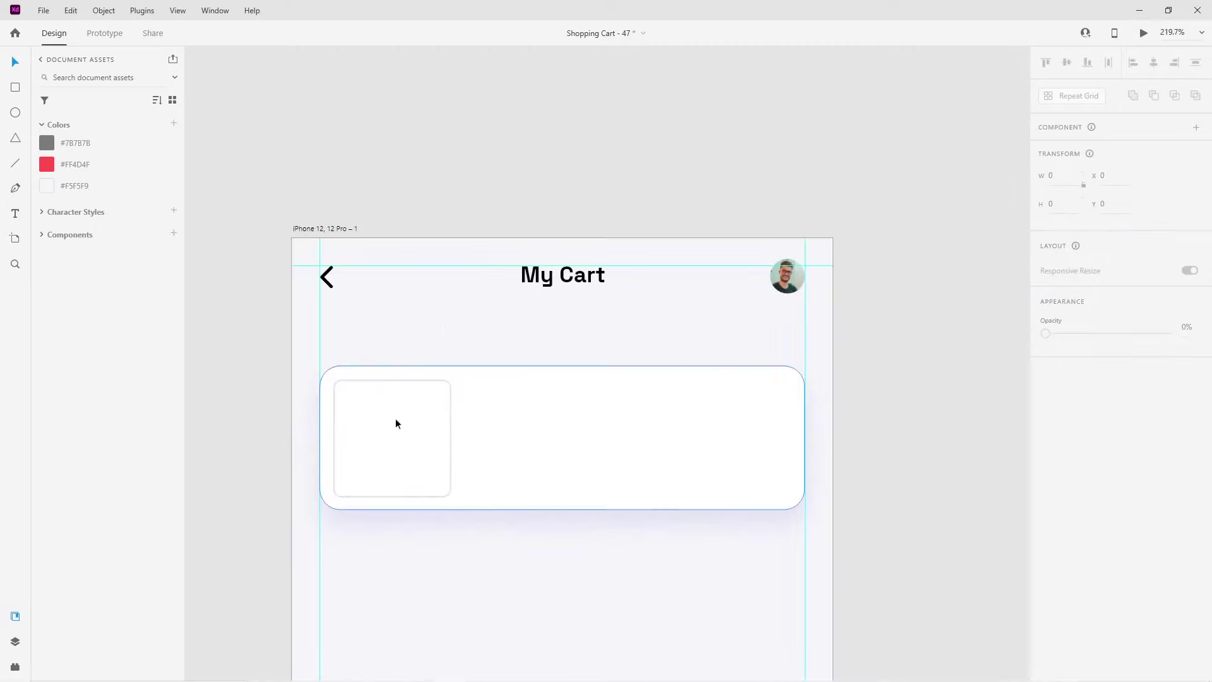
Drag the red-t-shirt-plp image from File Explorer into the Adobe XD design
click(330, 675)
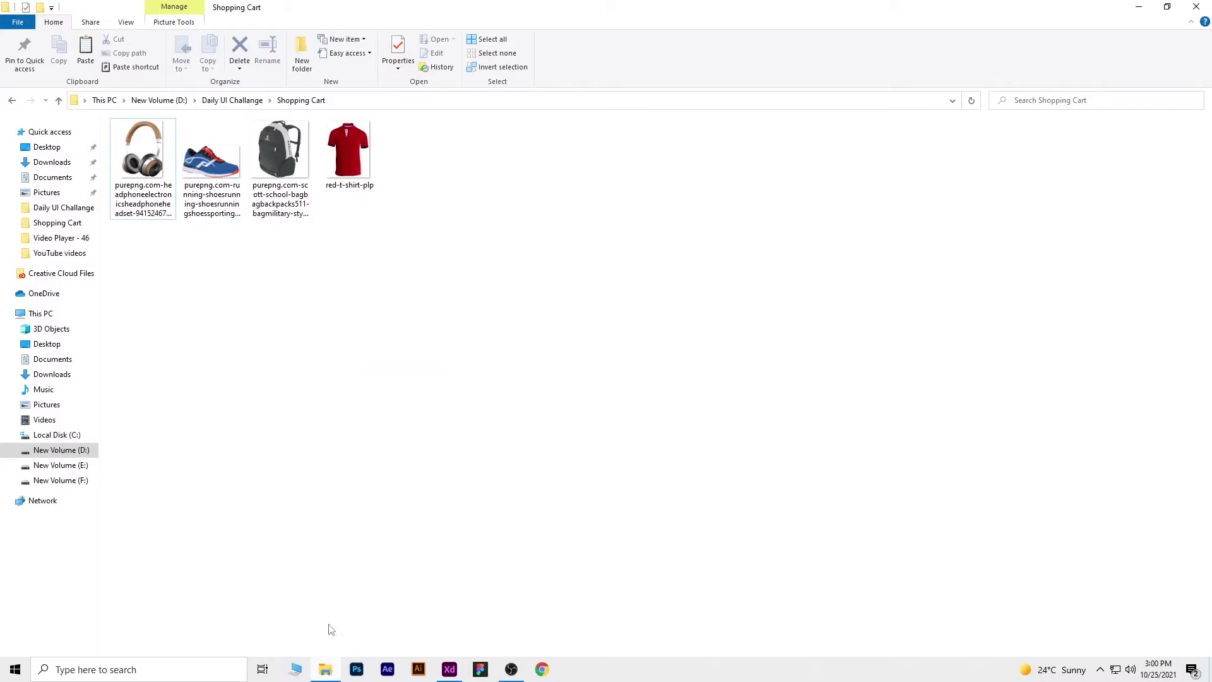
drag(349, 152, 446, 669)
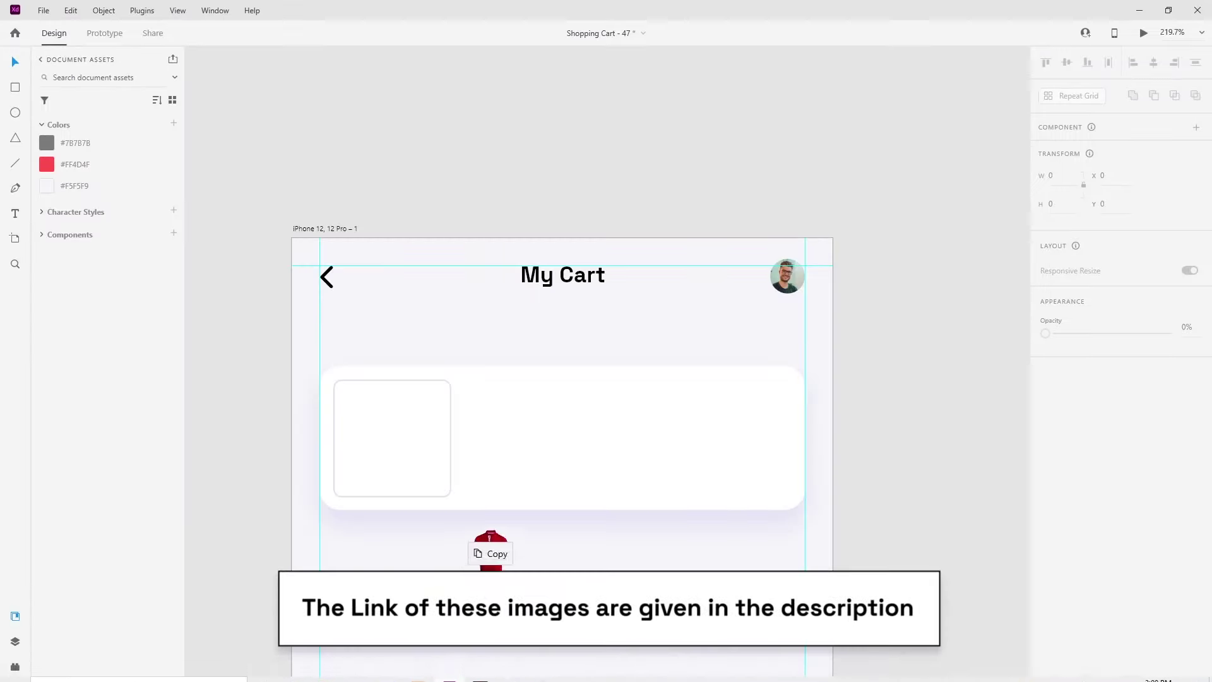
drag(447, 669, 516, 567)
scroll(516, 566, down, 10)
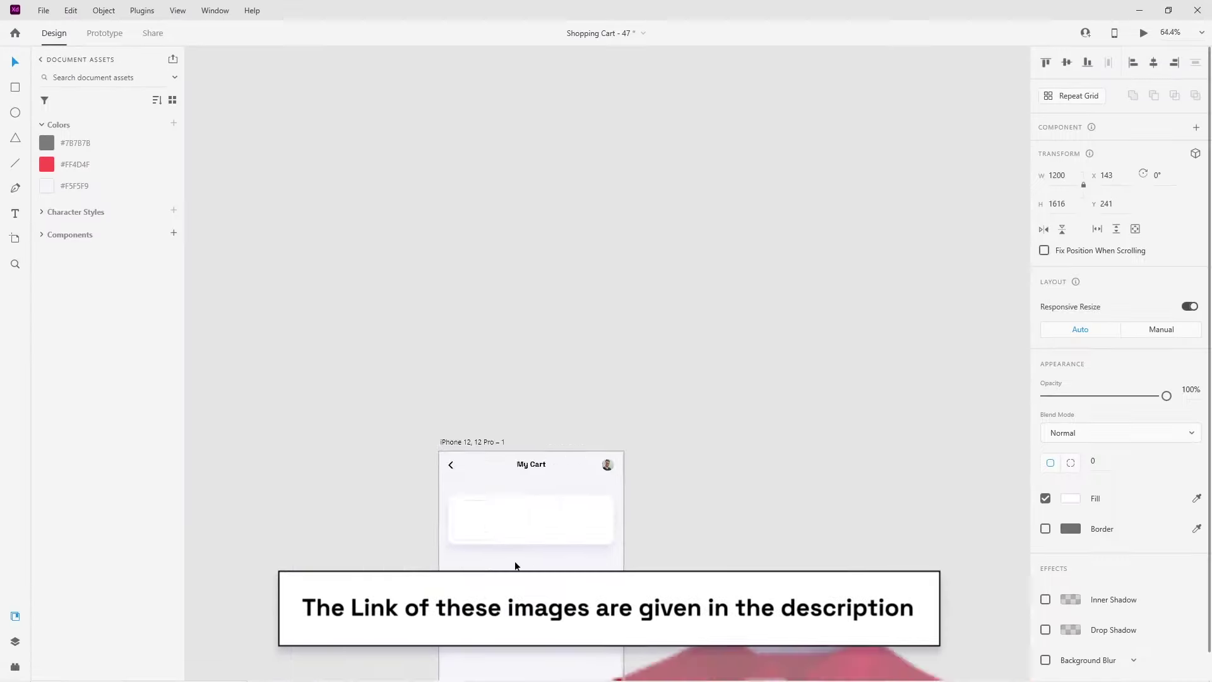
Move the t-shirt into the card's thumbnail box and set its width to 42
drag(515, 566, 518, 514)
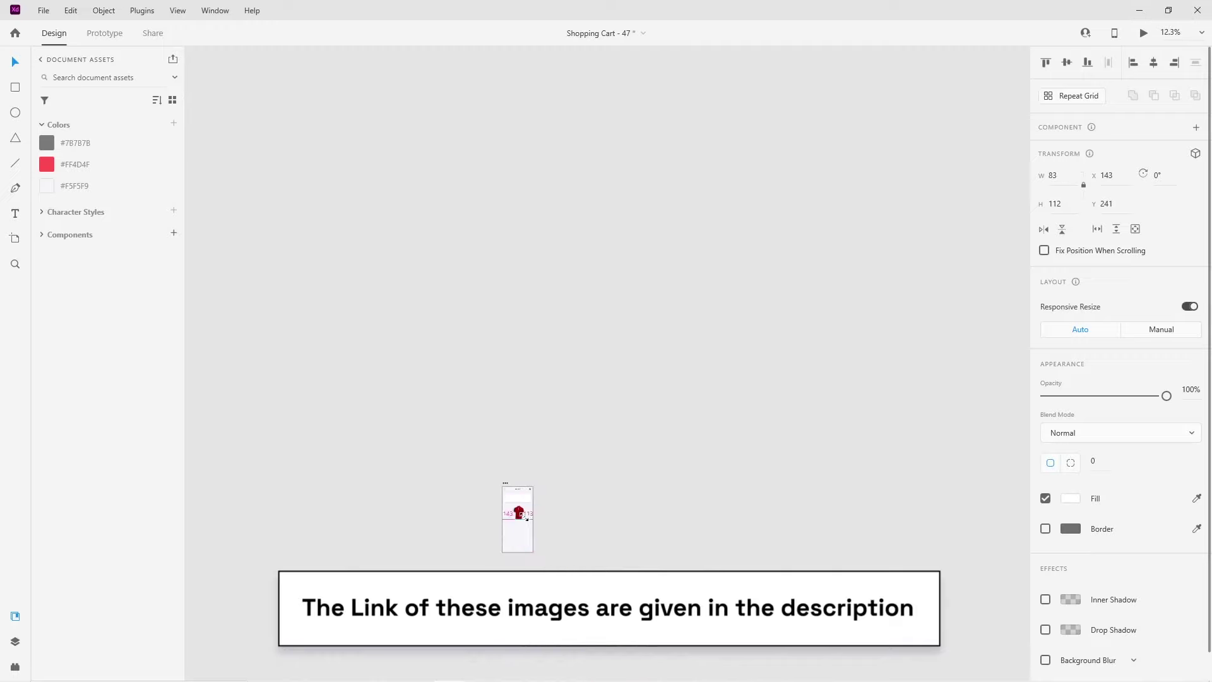
scroll(523, 516, up, 10)
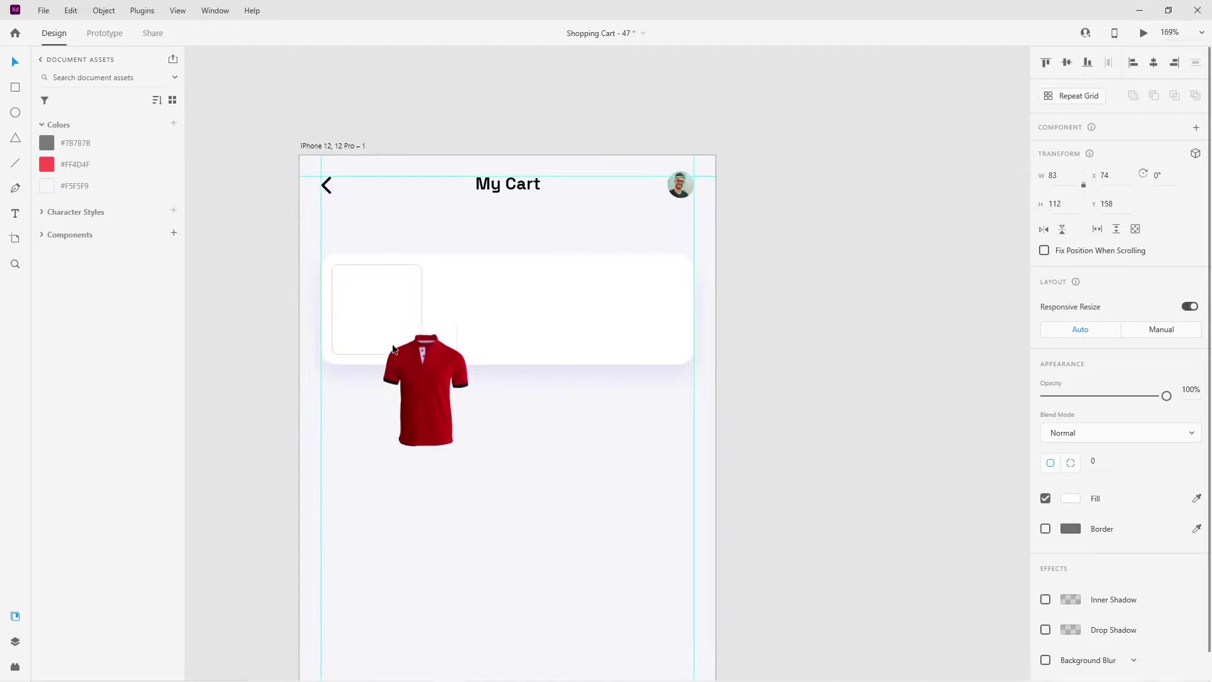
drag(486, 488, 392, 341)
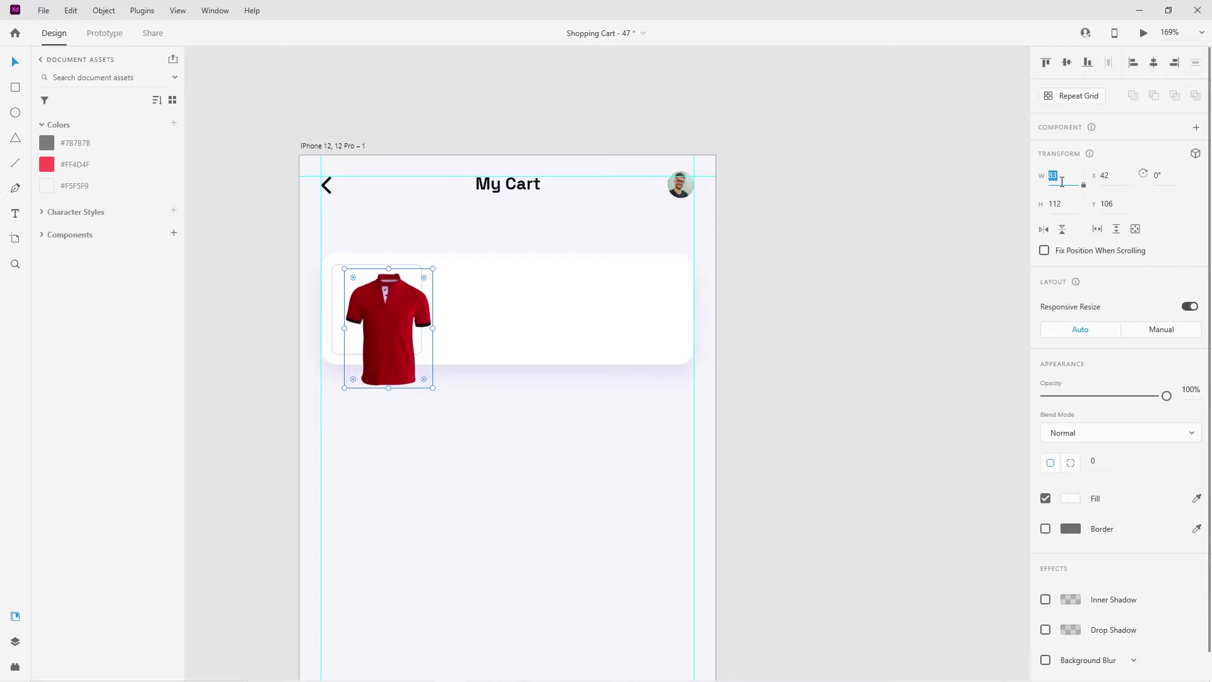
text(42)
key(Return)
scroll(415, 283, up, 3)
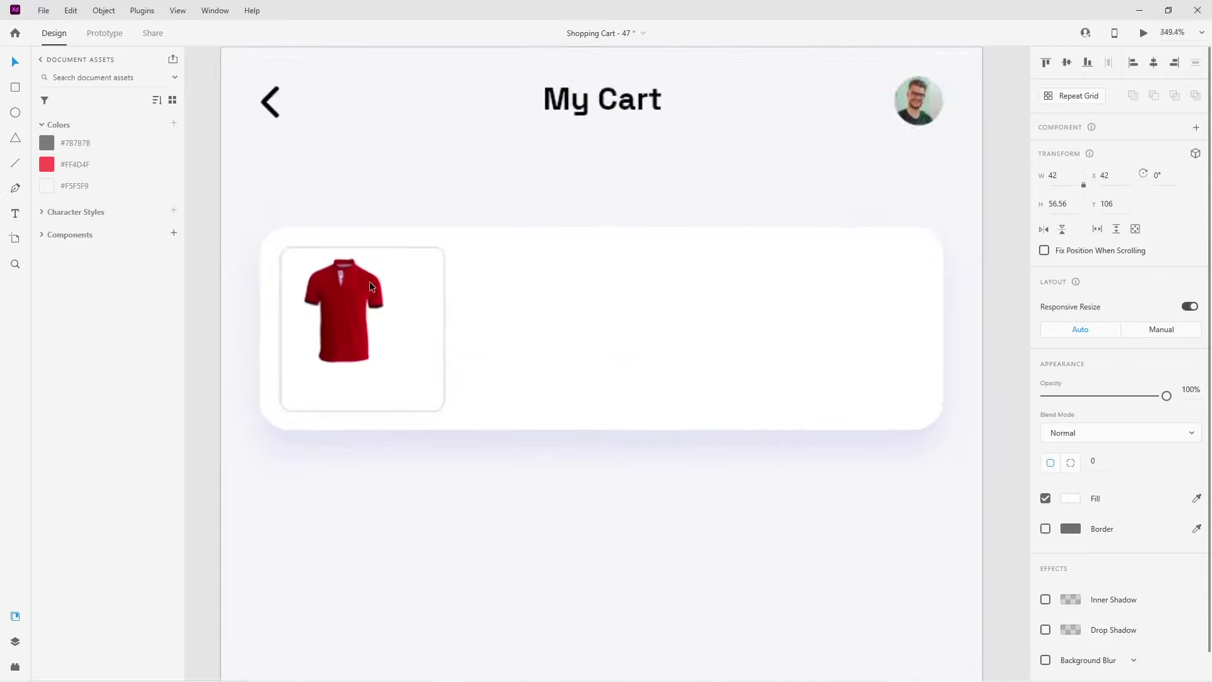
scroll(369, 281, up, 3)
Enlarge the t-shirt slightly and centre it within the thumbnail box
drag(342, 365, 349, 373)
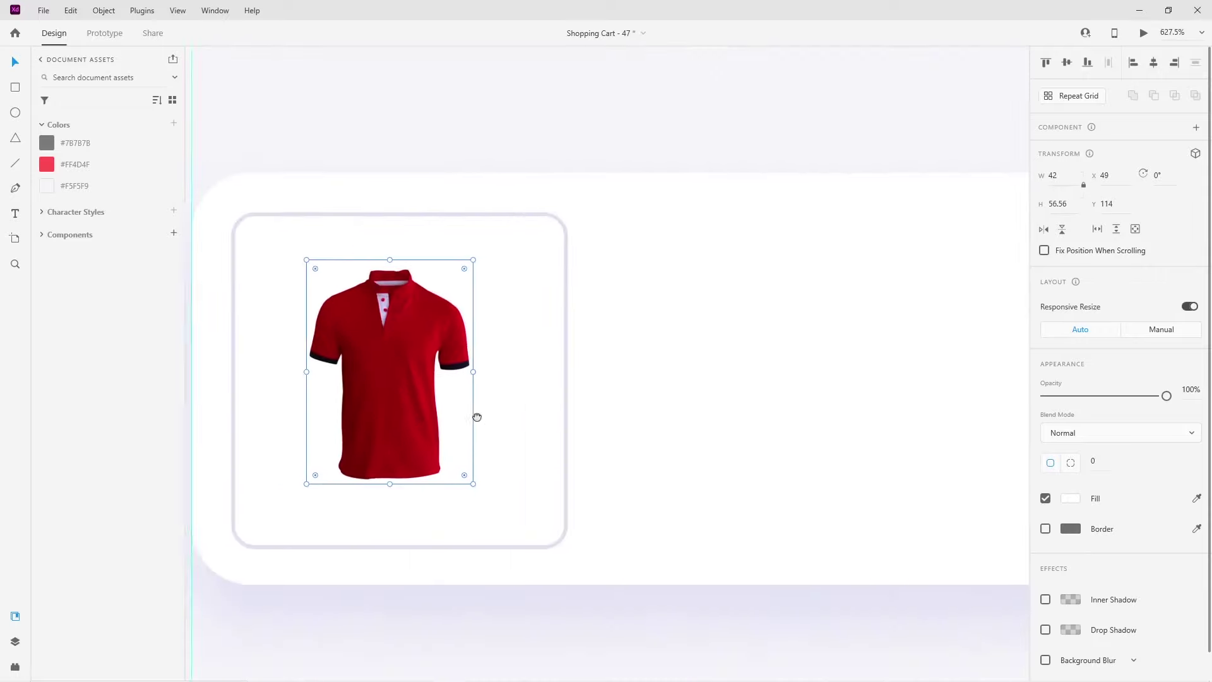
scroll(477, 414, left, 3)
drag(555, 484, 574, 501)
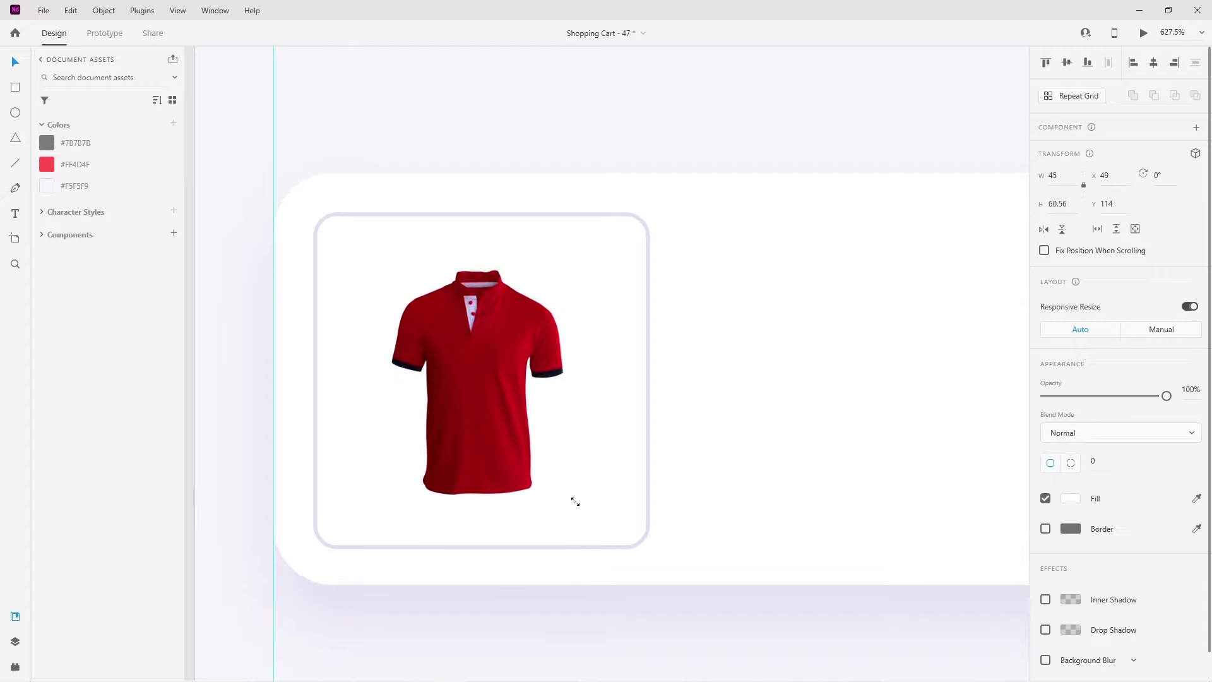
drag(485, 391, 488, 394)
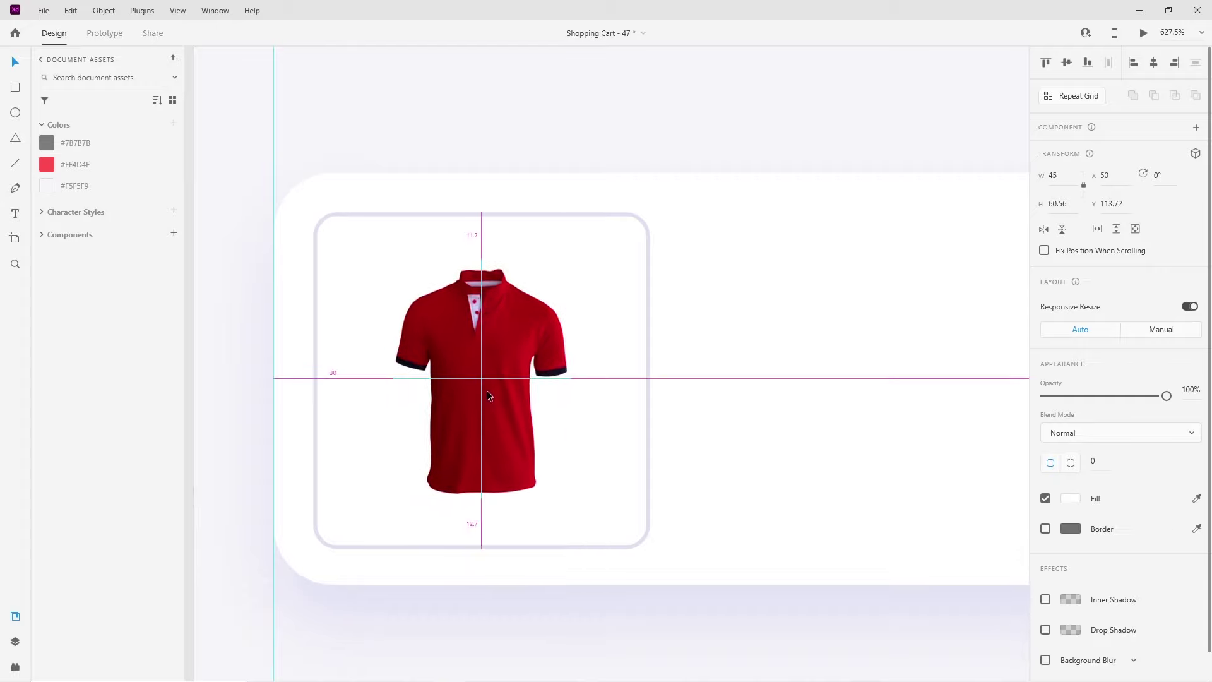
scroll(461, 401, down, 5)
click(590, 505)
scroll(644, 527, right, 3)
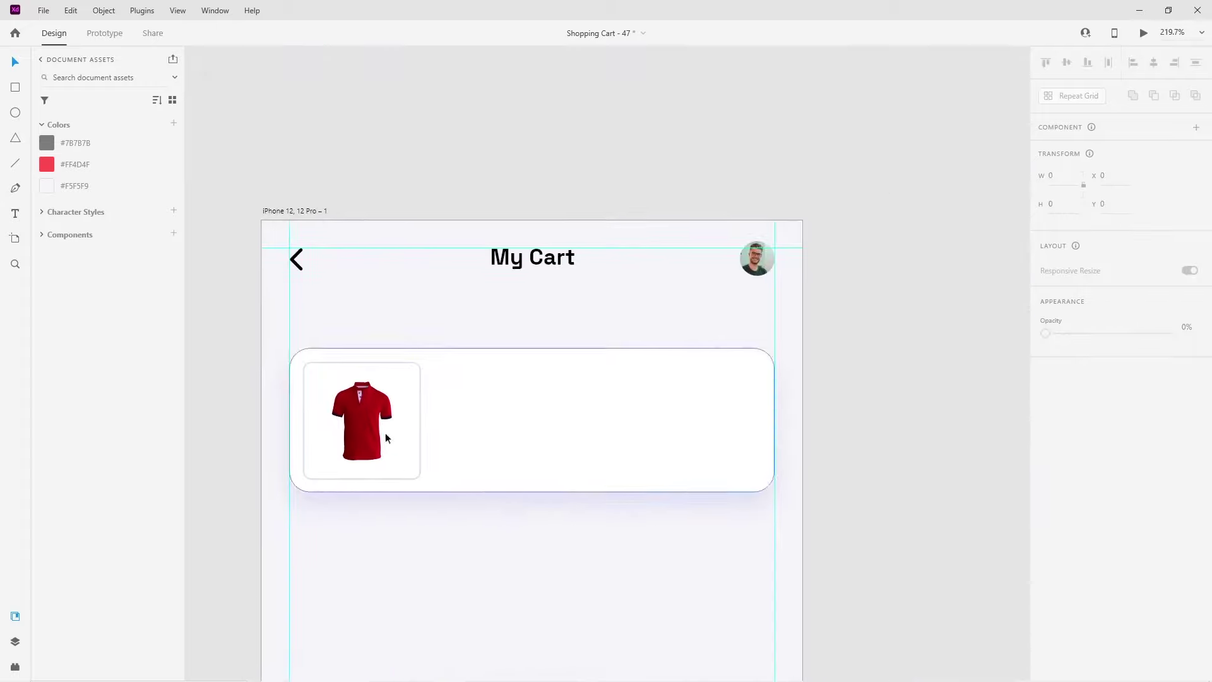
drag(524, 554, 520, 566)
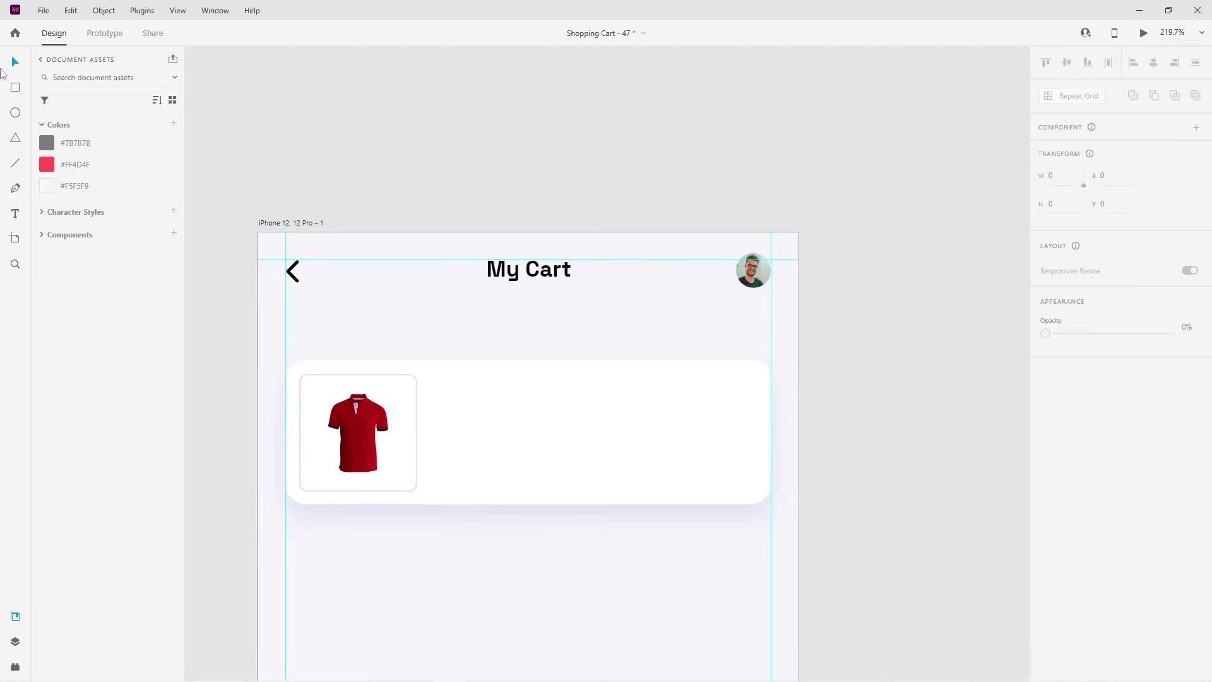
click(459, 392)
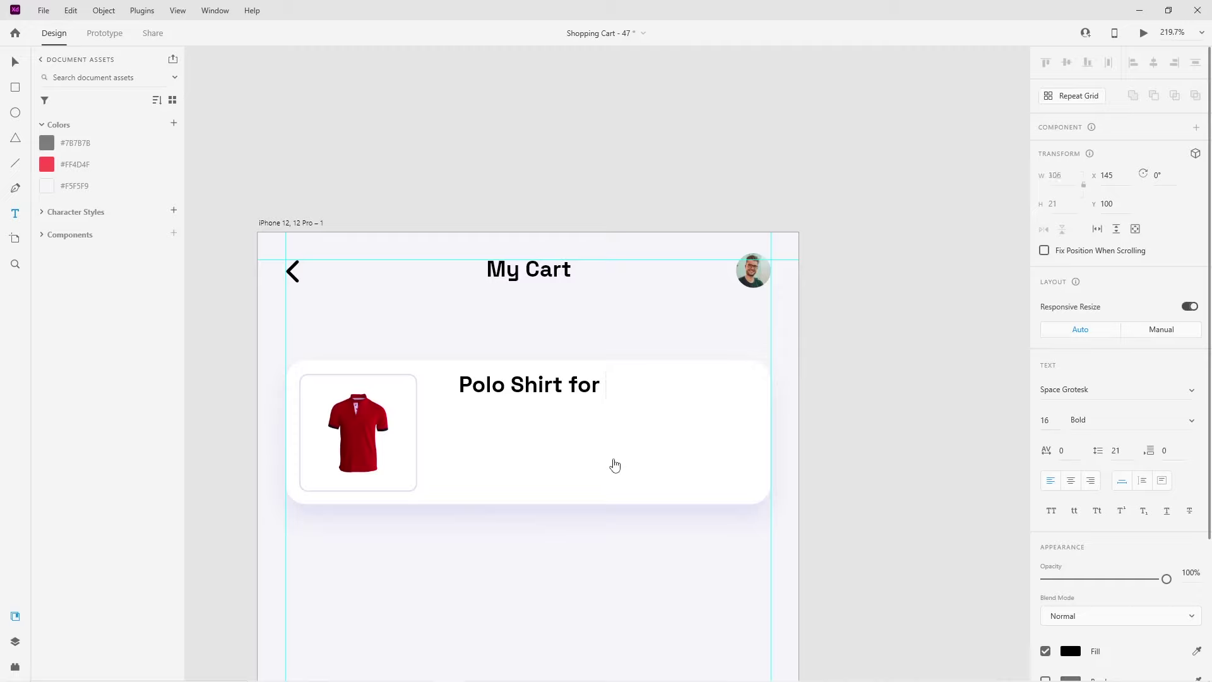
Add the title 'Polo Shirt For Men' beside the shirt in Regular weight
text(Men)
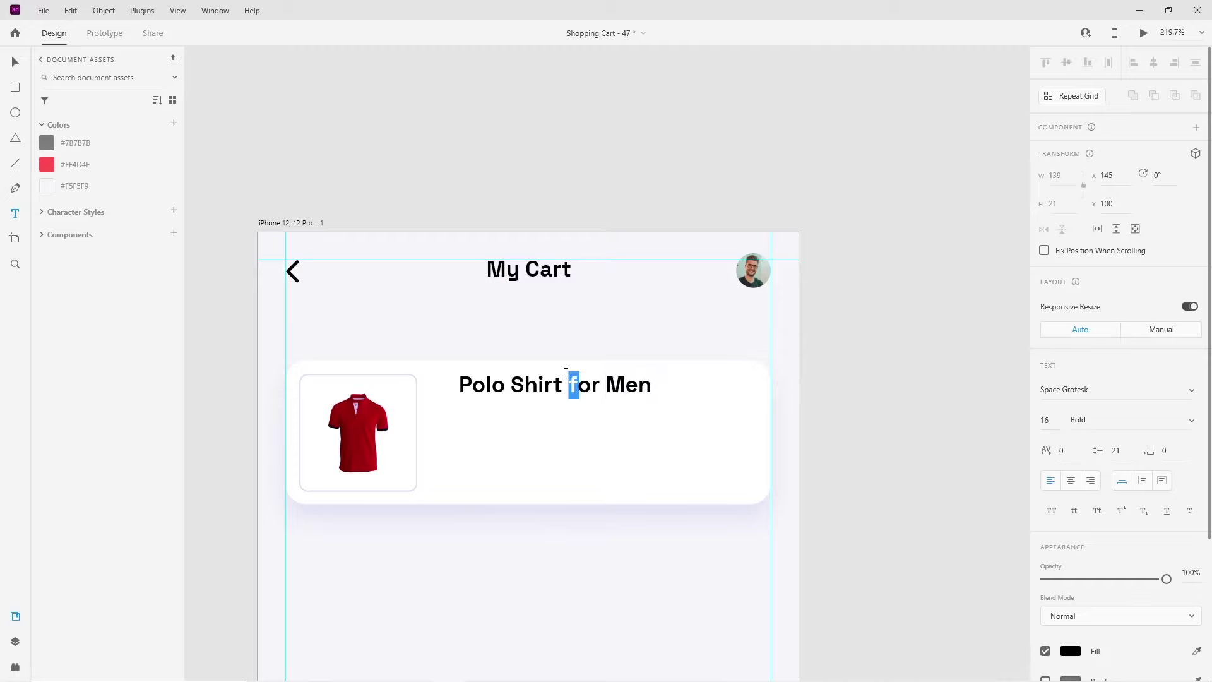
text(F)
key(Escape)
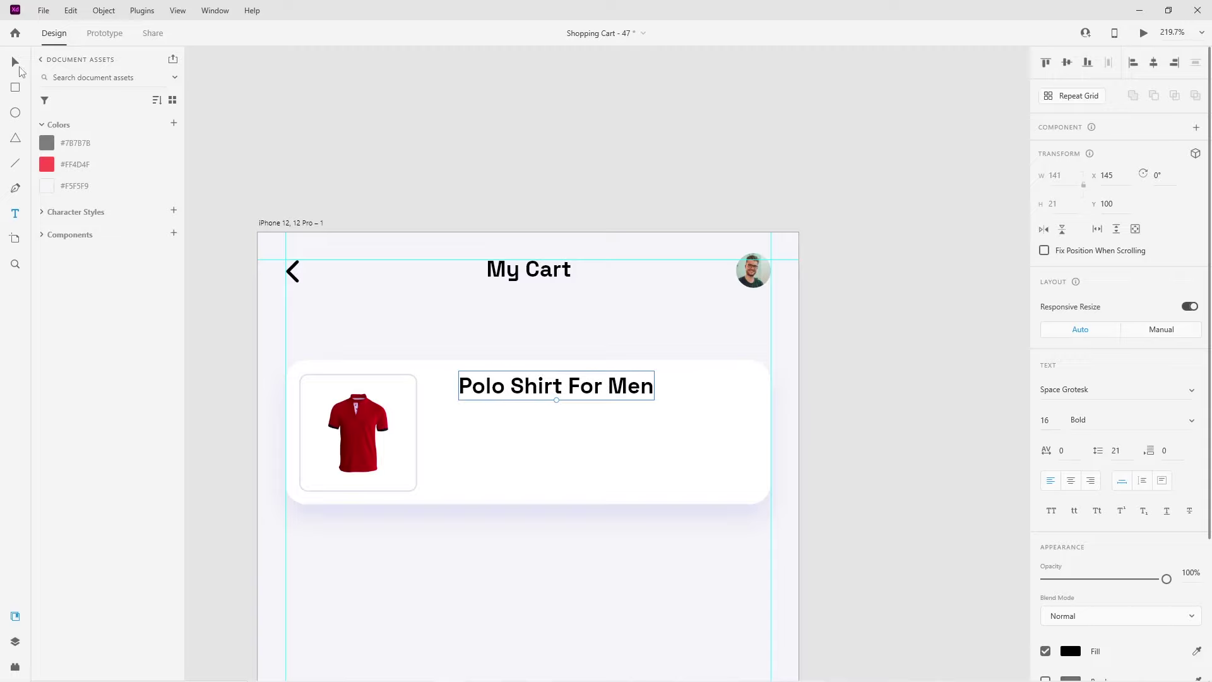
drag(564, 382, 548, 384)
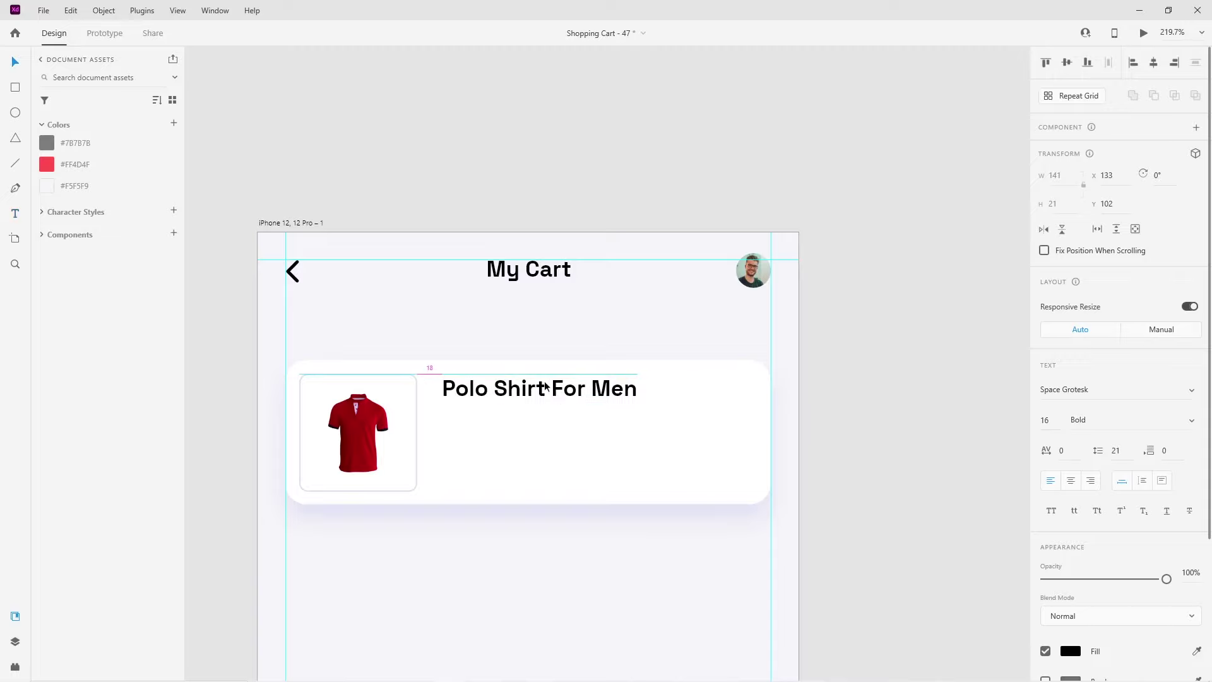
click(1186, 424)
click(1101, 366)
Duplicate the title below it as 'Color-Red' at size 12 in grey
drag(529, 389, 528, 433)
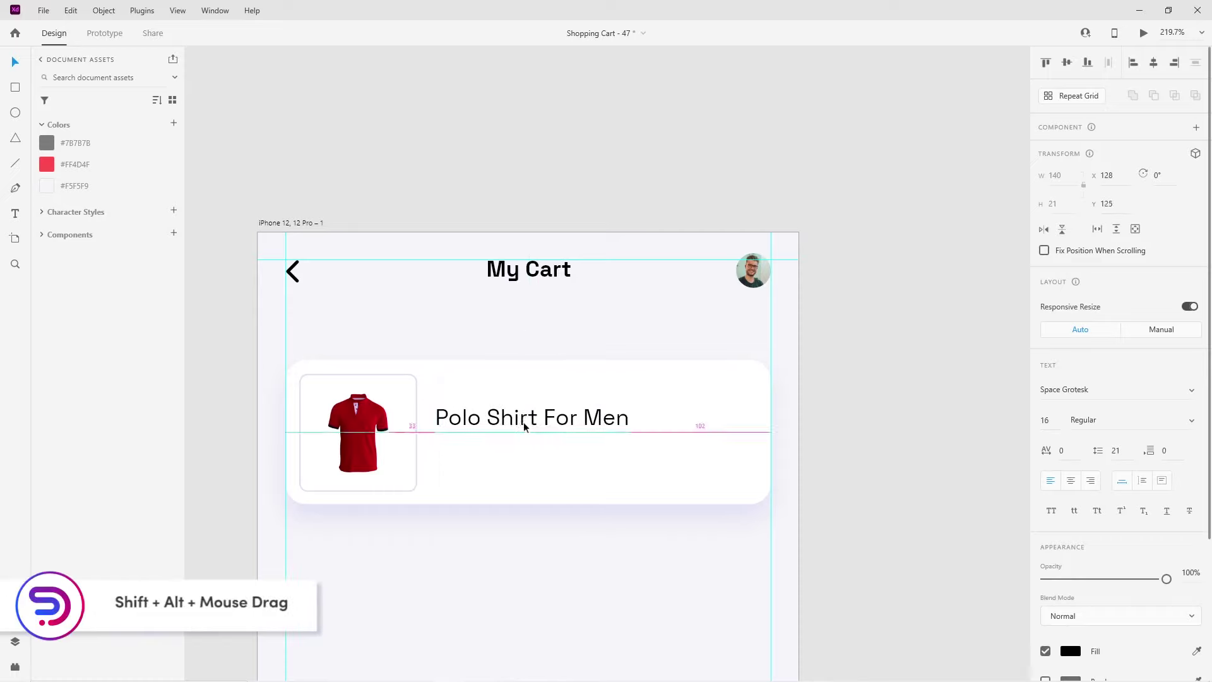
double_click(521, 433)
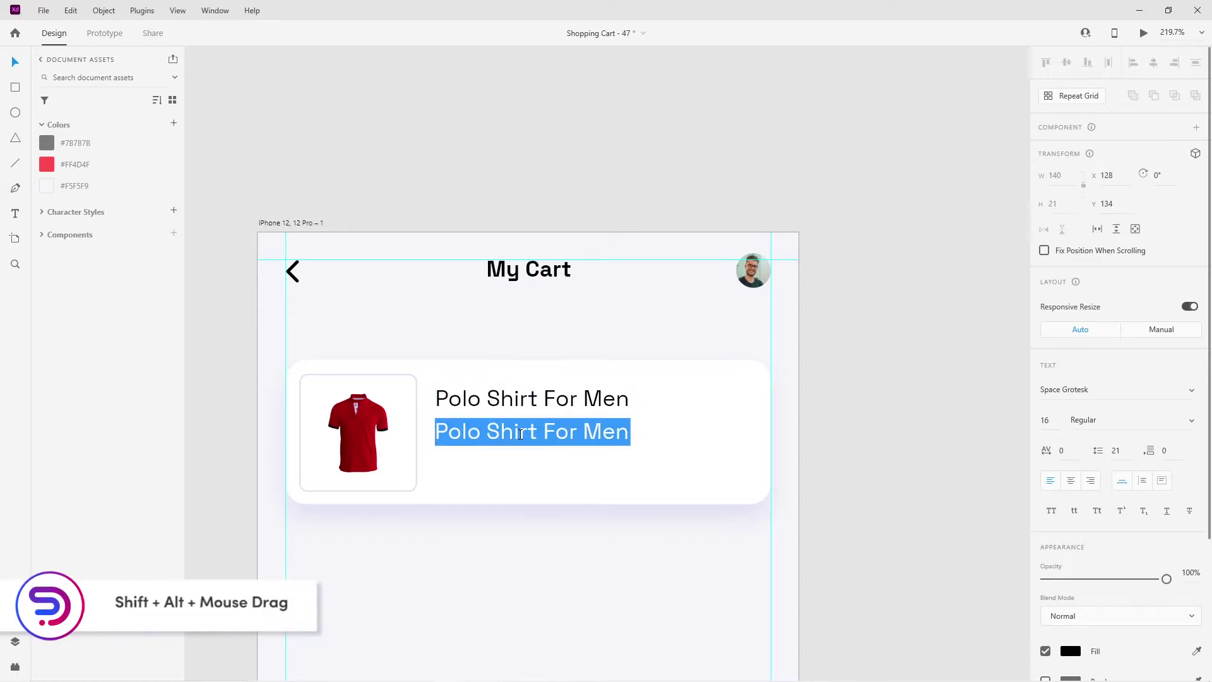
text(Color-Red)
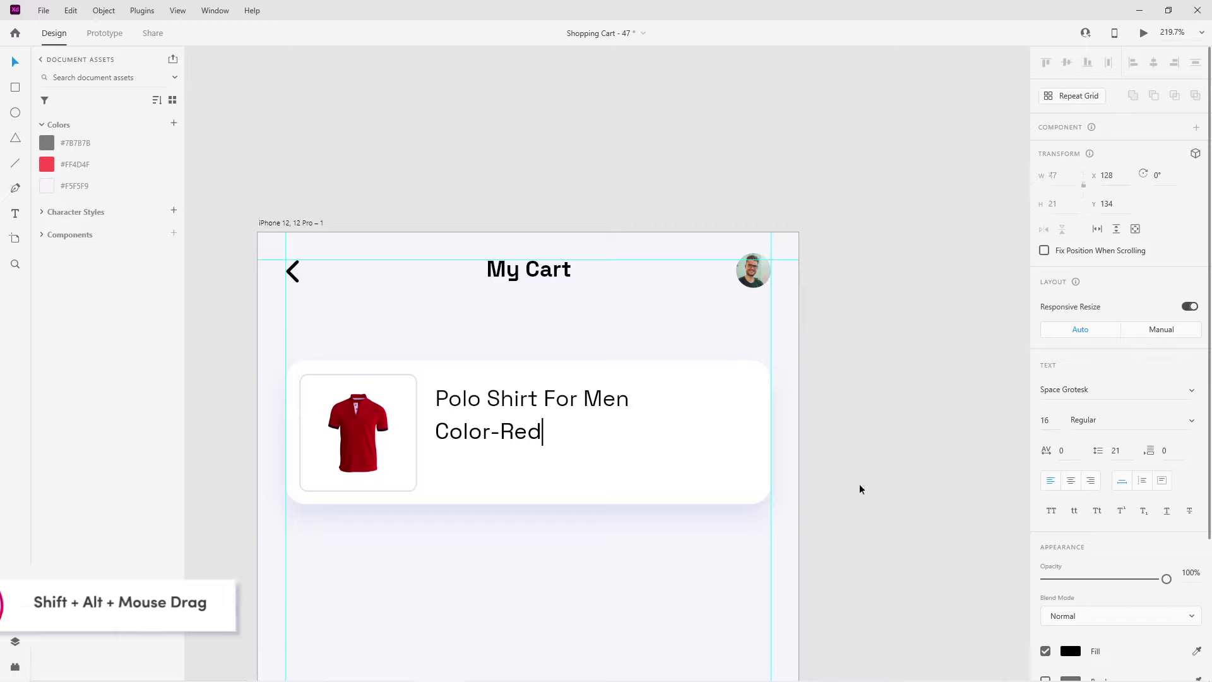
key(Escape)
key(Down)
key(Down)
key(Down)
key(Down)
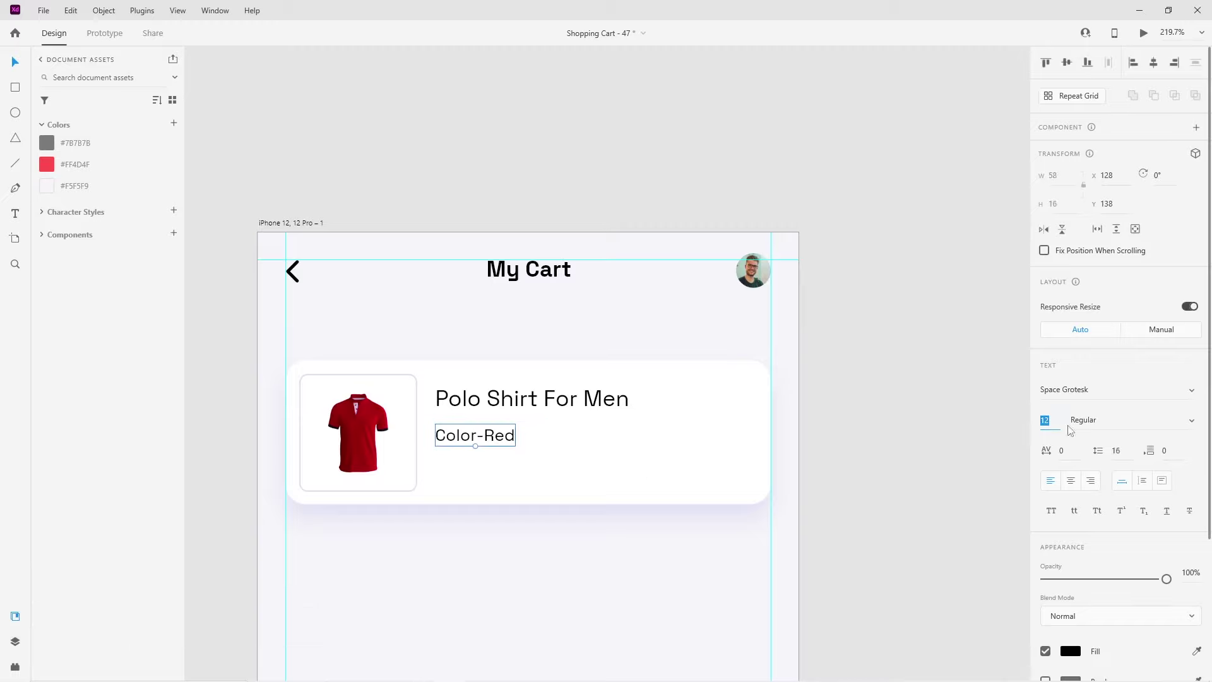
click(1071, 651)
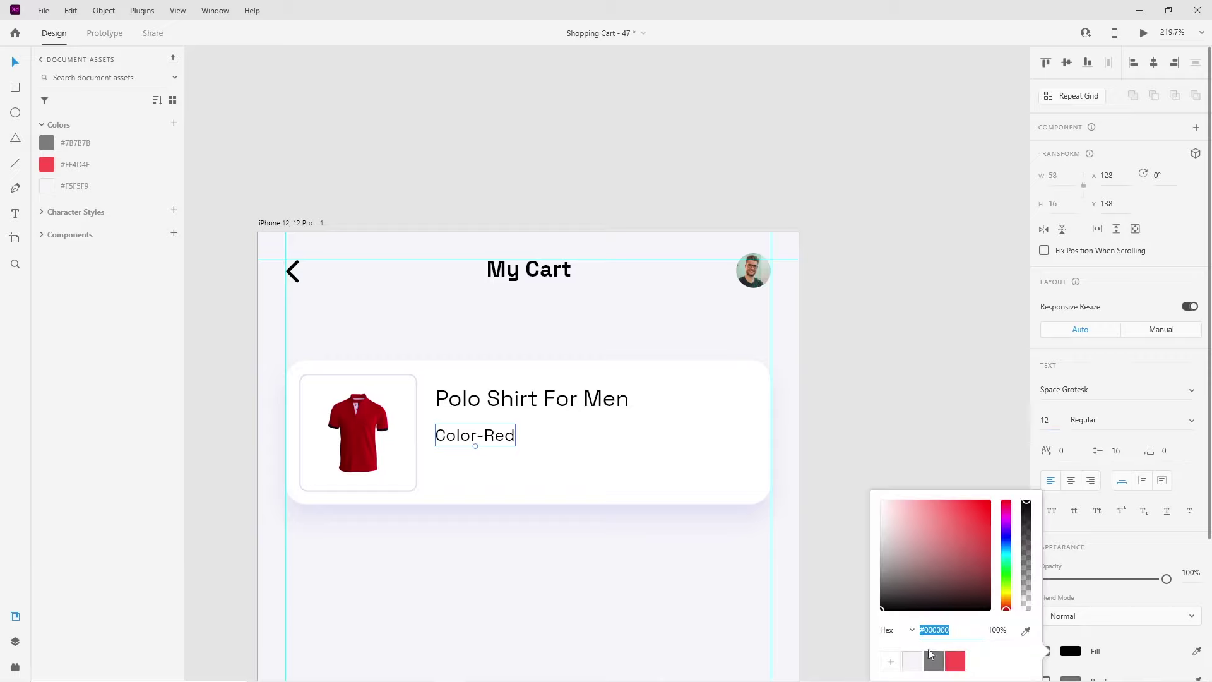
click(936, 661)
click(437, 506)
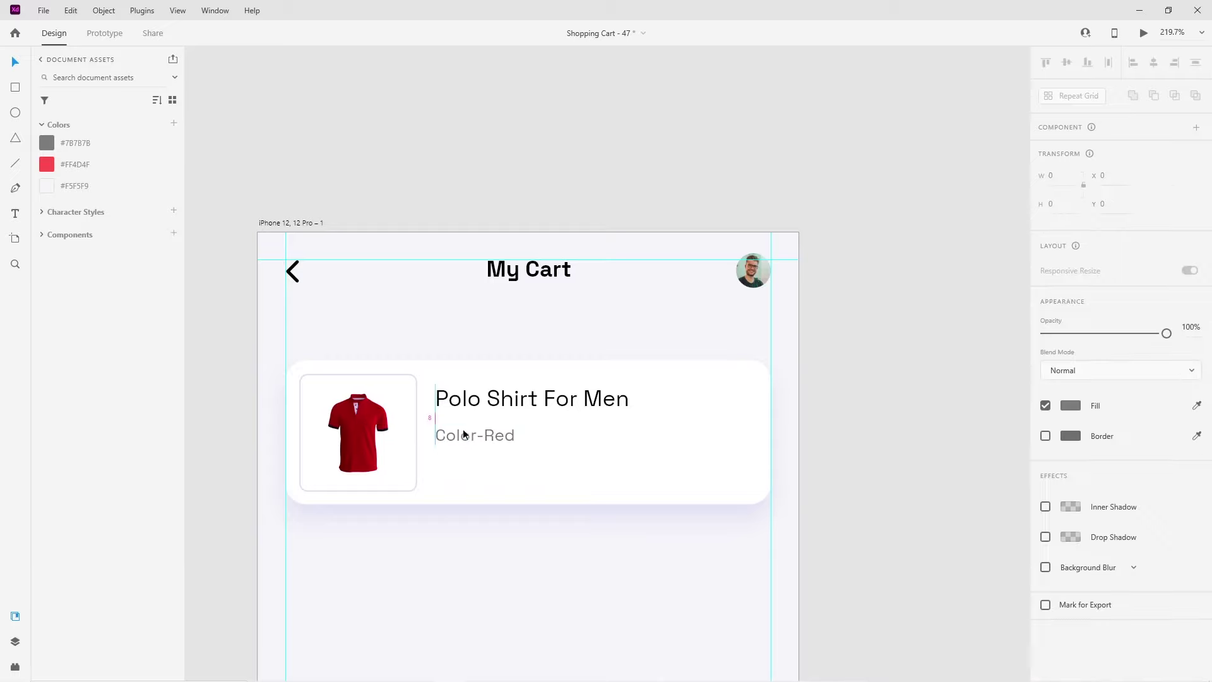
Nudge Color-Red closer to the title and place another title copy beneath it
click(465, 427)
key(Up)
key(Up)
key(Up)
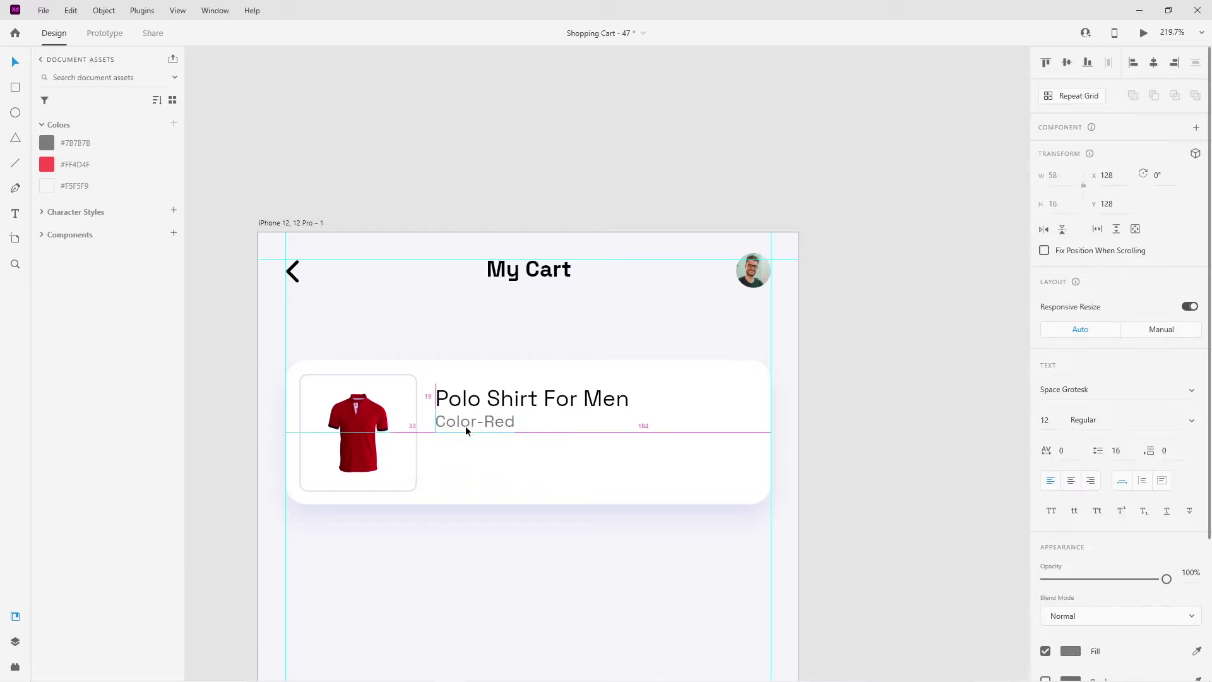
key(Down)
key(Escape)
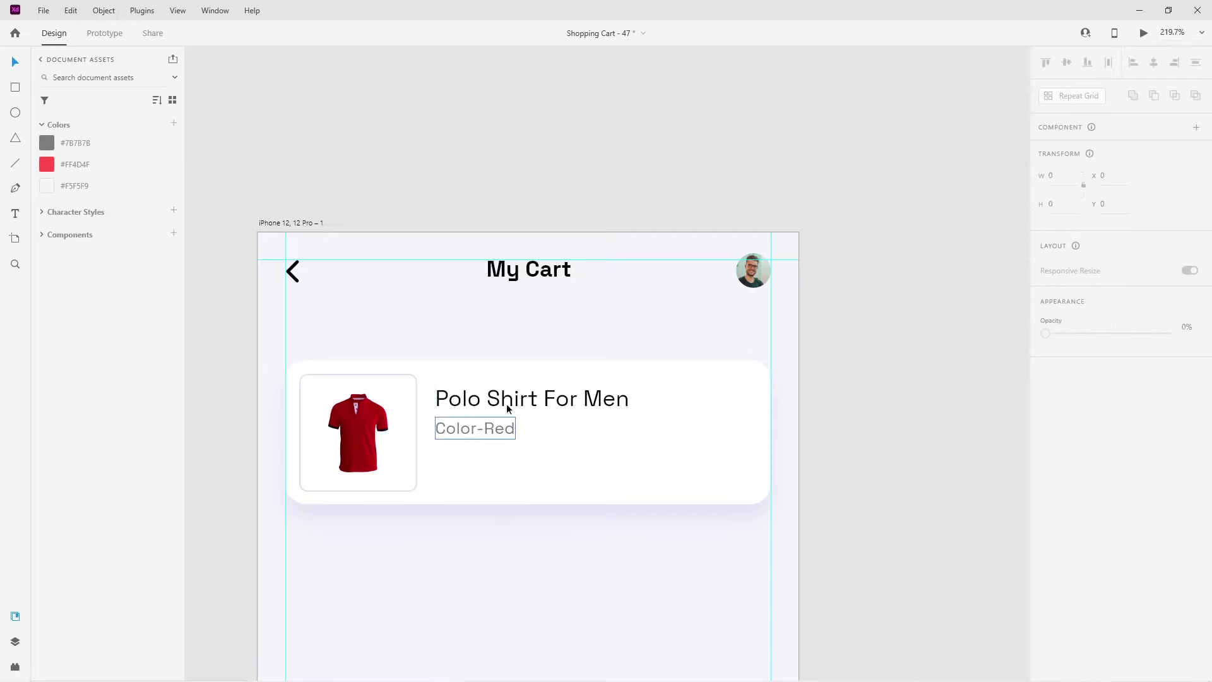
drag(508, 399, 505, 457)
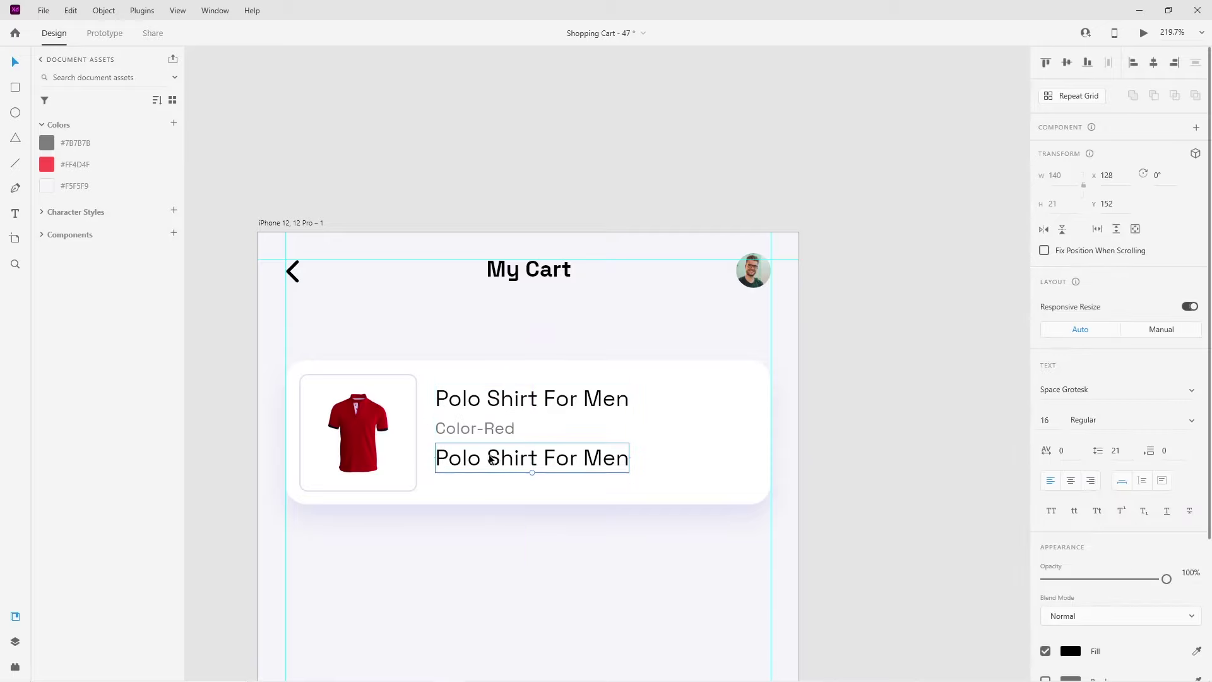
Turn the copy into a bold $30 price at size 20, just below Color-Red
key(Return)
text($30)
key(Escape)
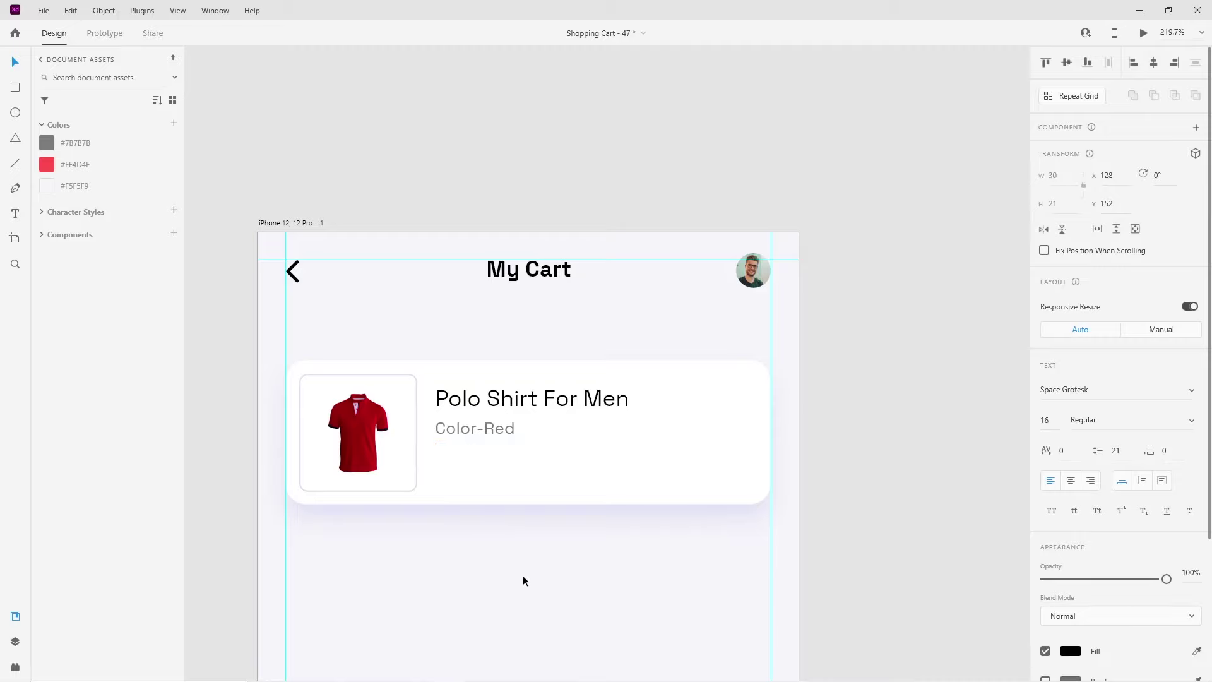
click(1193, 421)
click(1112, 474)
key(Up)
key(Up)
key(Up)
key(Up)
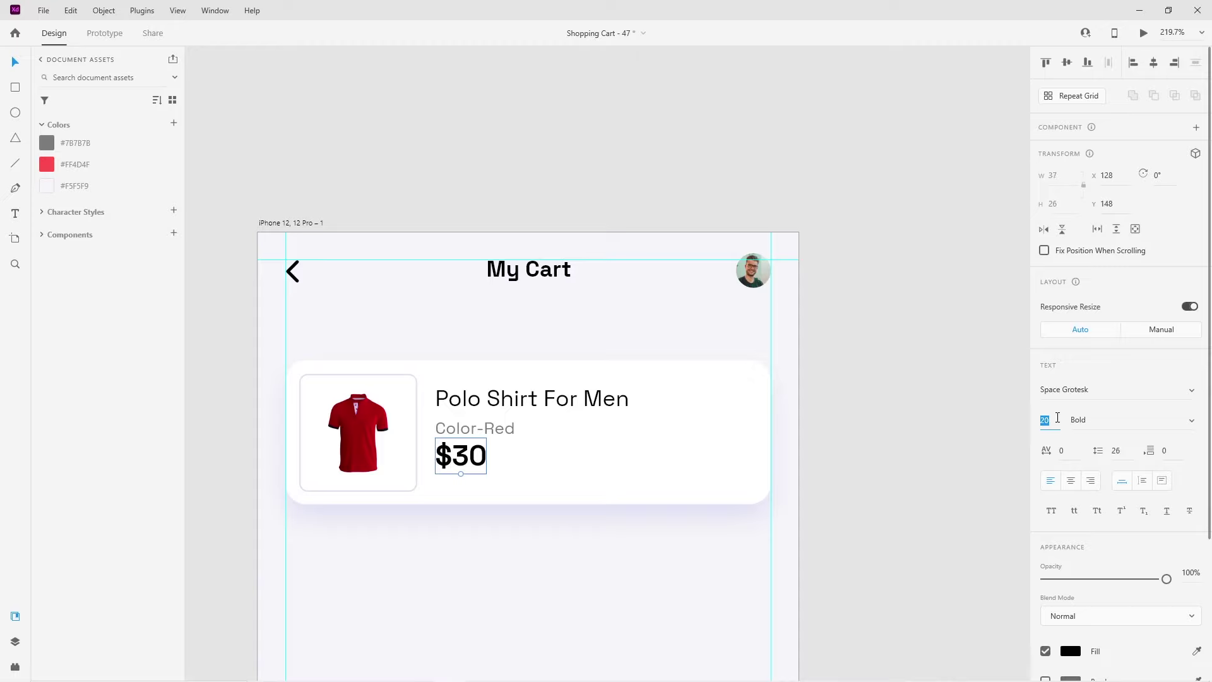
click(646, 540)
drag(455, 461, 456, 468)
Group the title, Color-Red and $30 price lines together
shift+click(465, 429)
shift+click(478, 408)
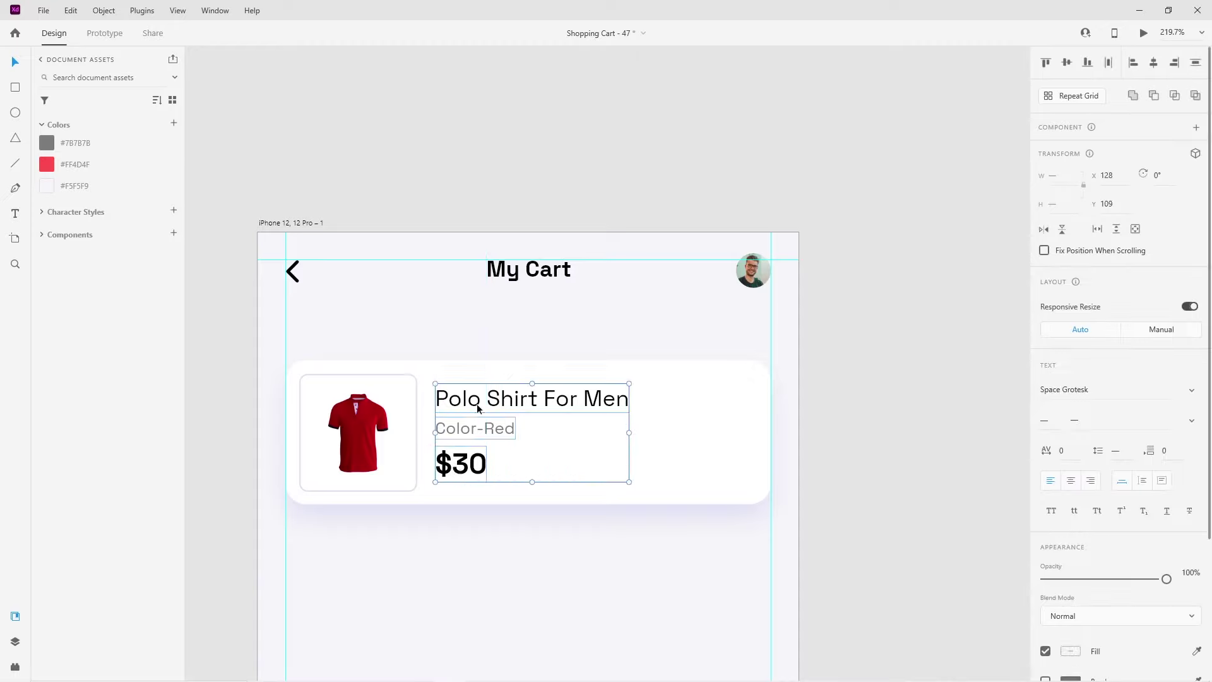
key(ctrl+g)
shift+click(577, 364)
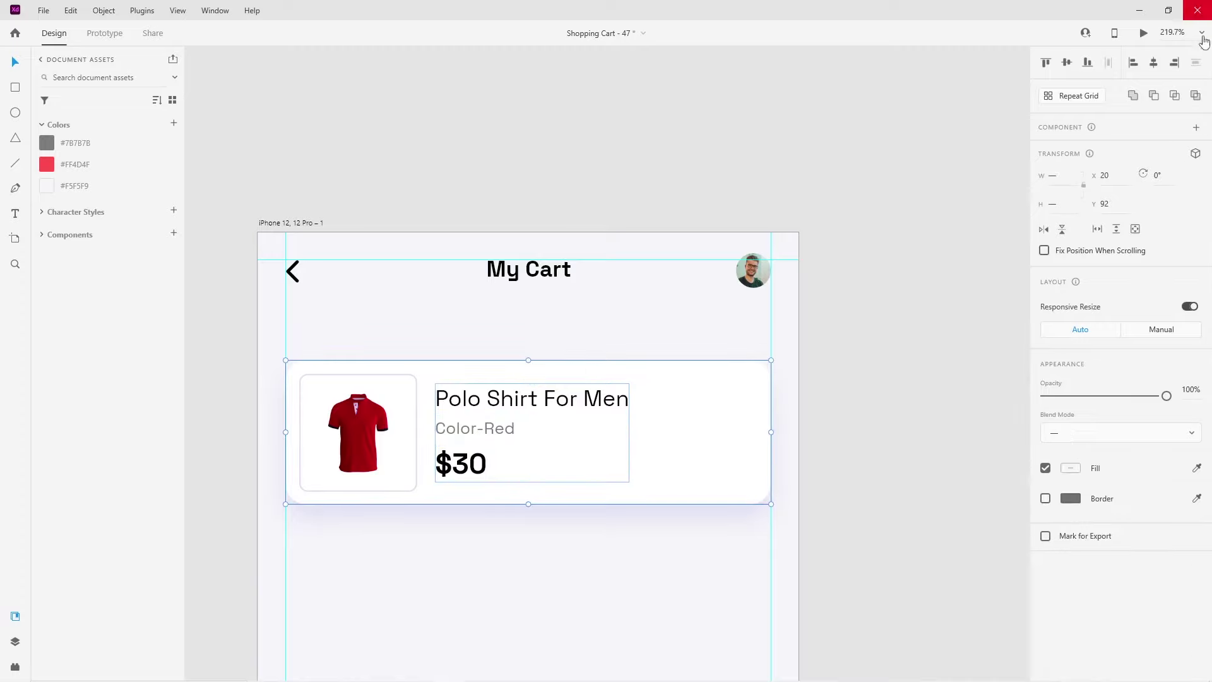
click(893, 314)
scroll(688, 470, right, 1)
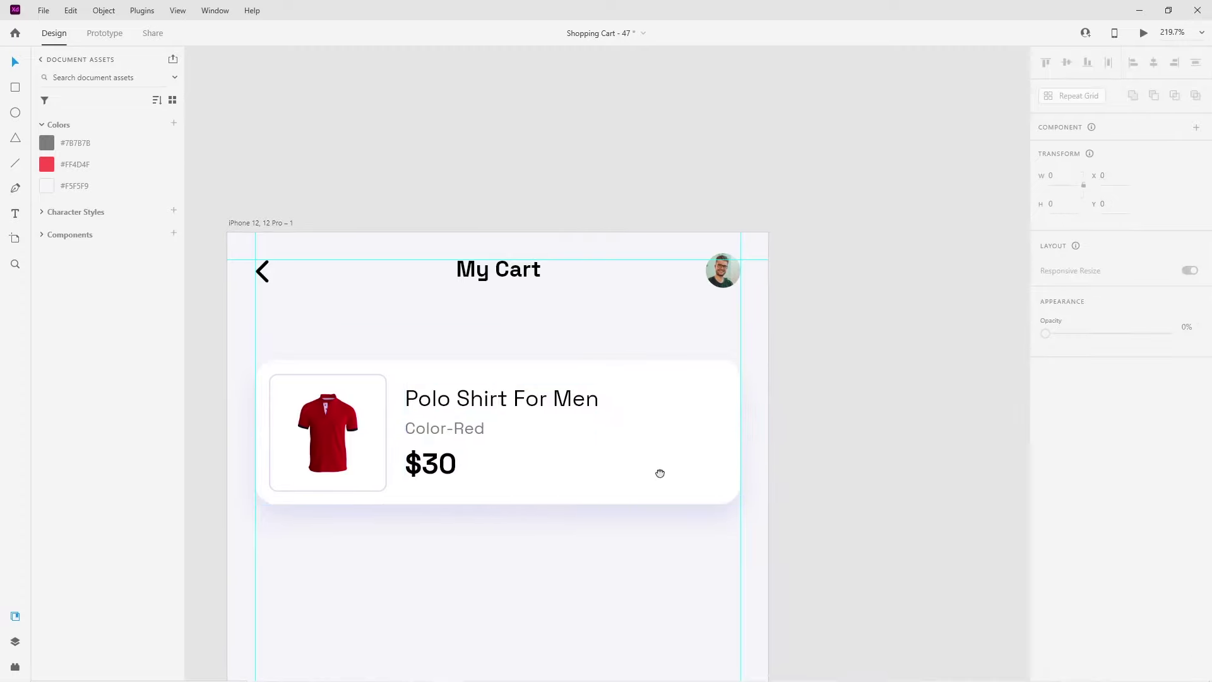
Duplicate the thumbnail box to the card's right end and narrow it to width 32
drag(384, 433, 726, 442)
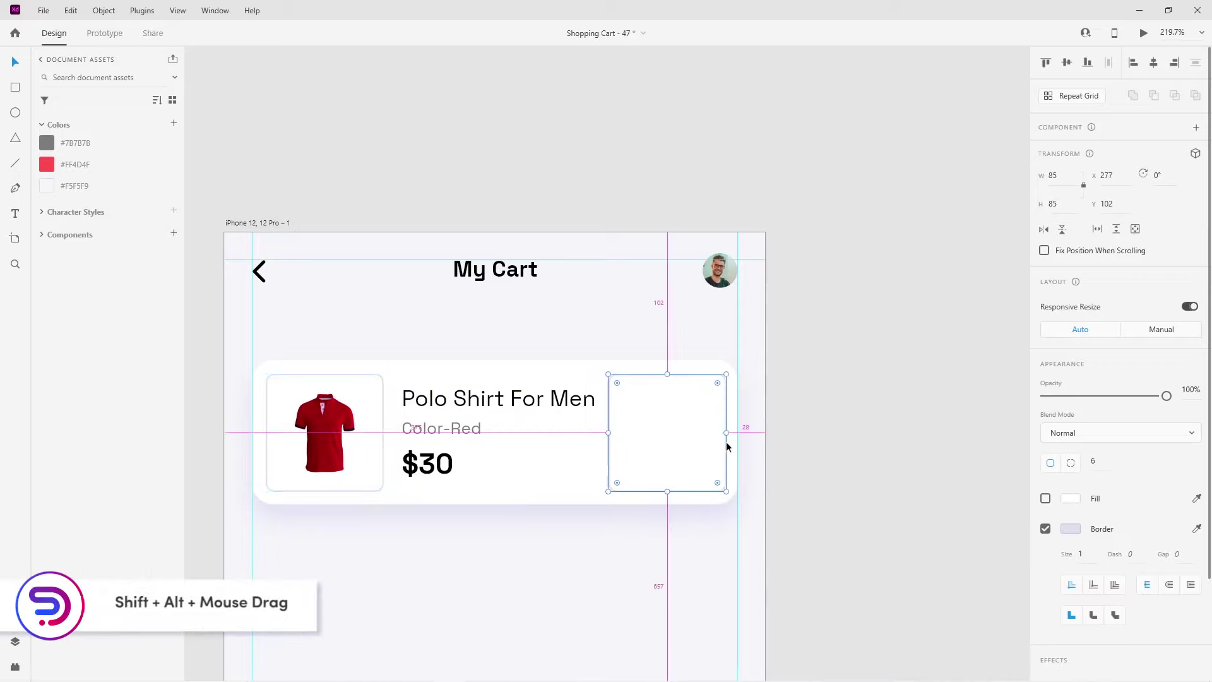
scroll(727, 379, up, 5)
scroll(735, 389, down, 2)
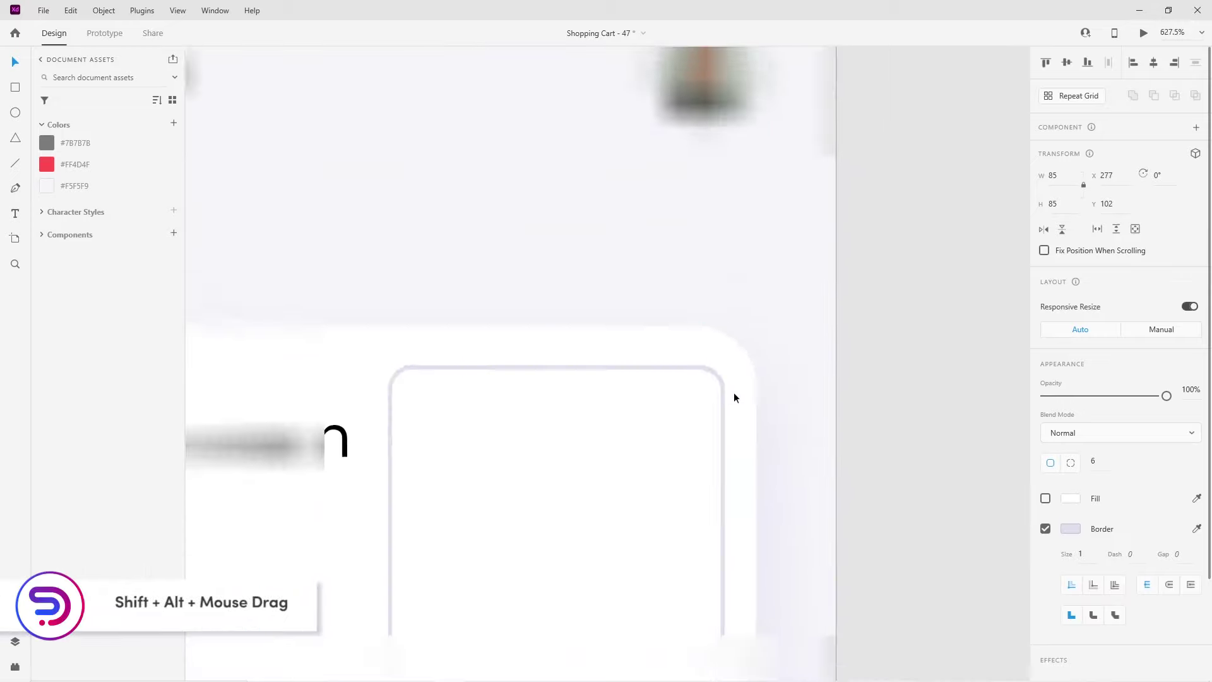
scroll(731, 395, down, 2)
drag(520, 479, 644, 479)
key(ctrl+z)
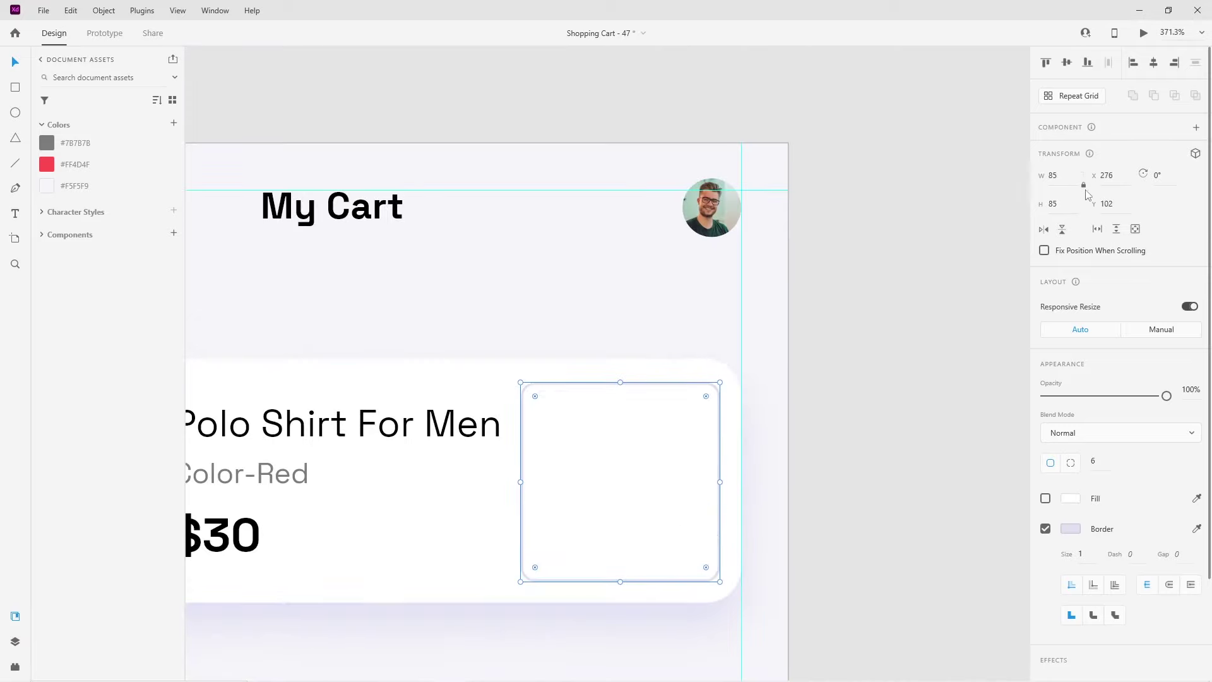
drag(540, 481, 649, 480)
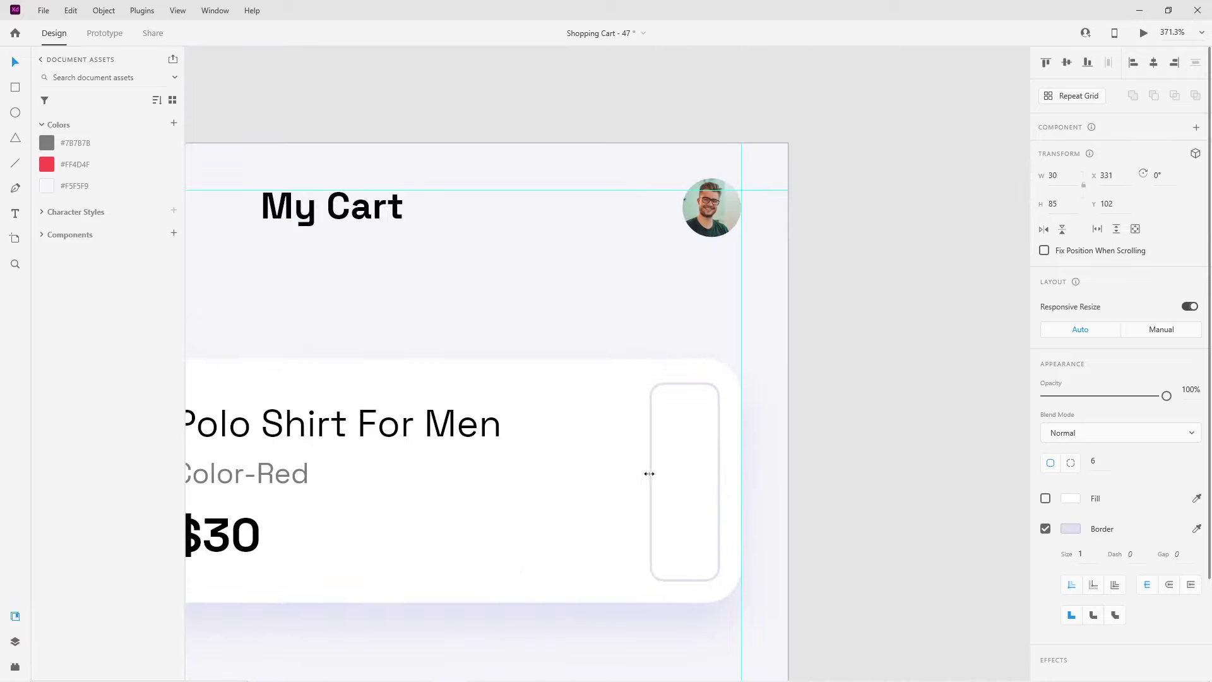
text(31)
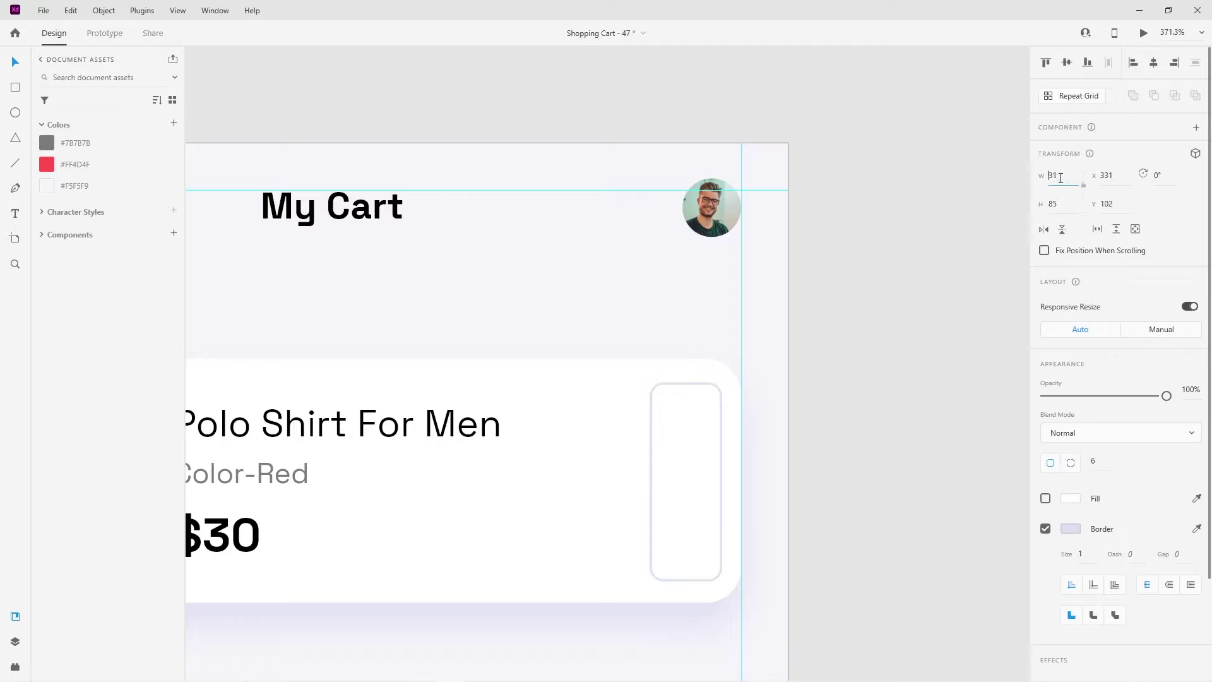
key(Up)
click(713, 461)
Nudge the pill slightly left, remove its border and give it a light fill
key(Left)
key(Left)
ctrl+scroll(723, 467, up, 5)
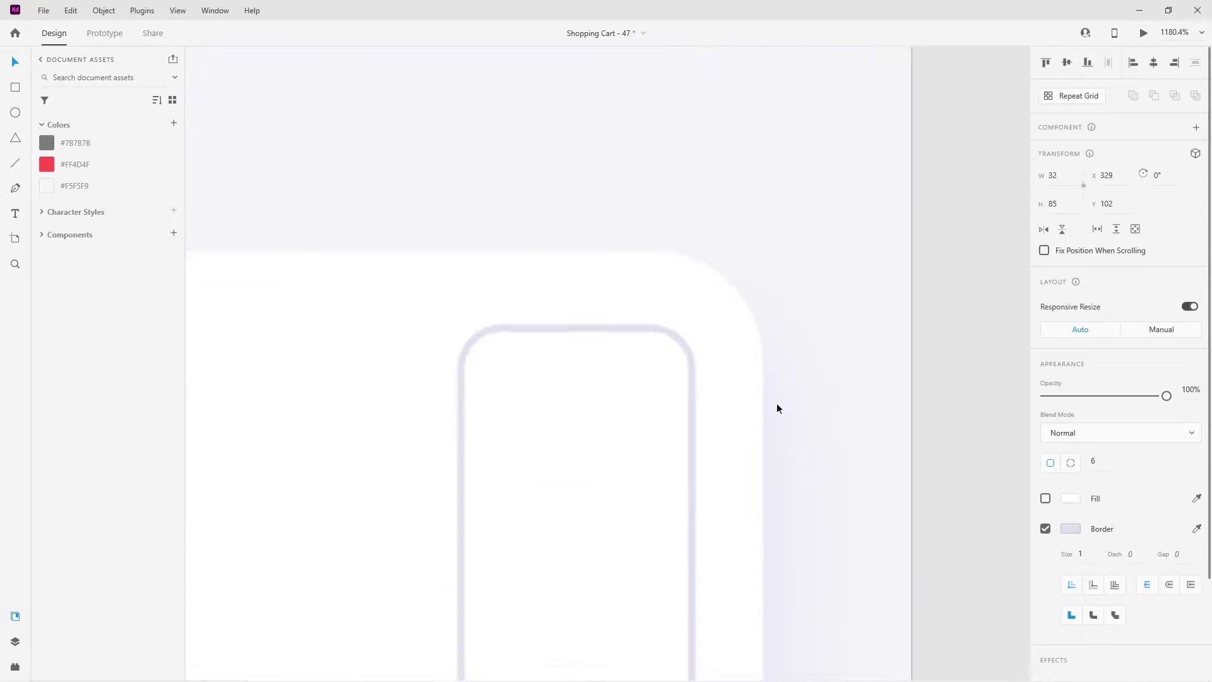
key(Left)
ctrl+scroll(782, 409, down, 5)
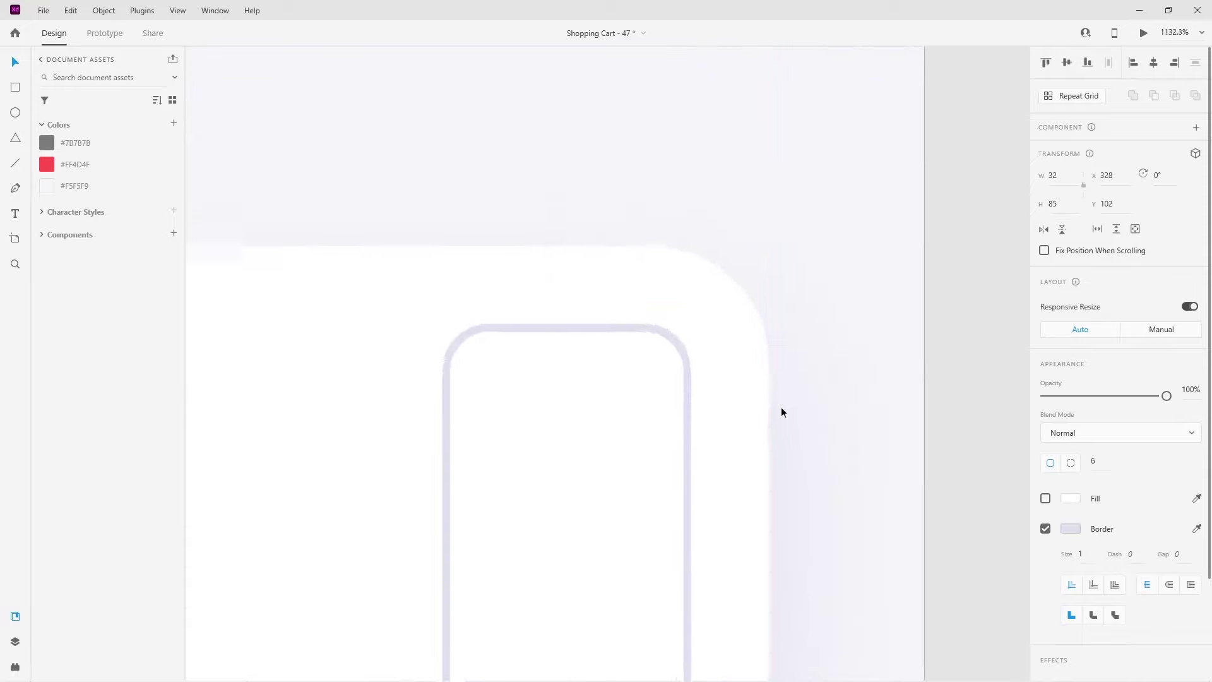
click(1045, 529)
click(1045, 499)
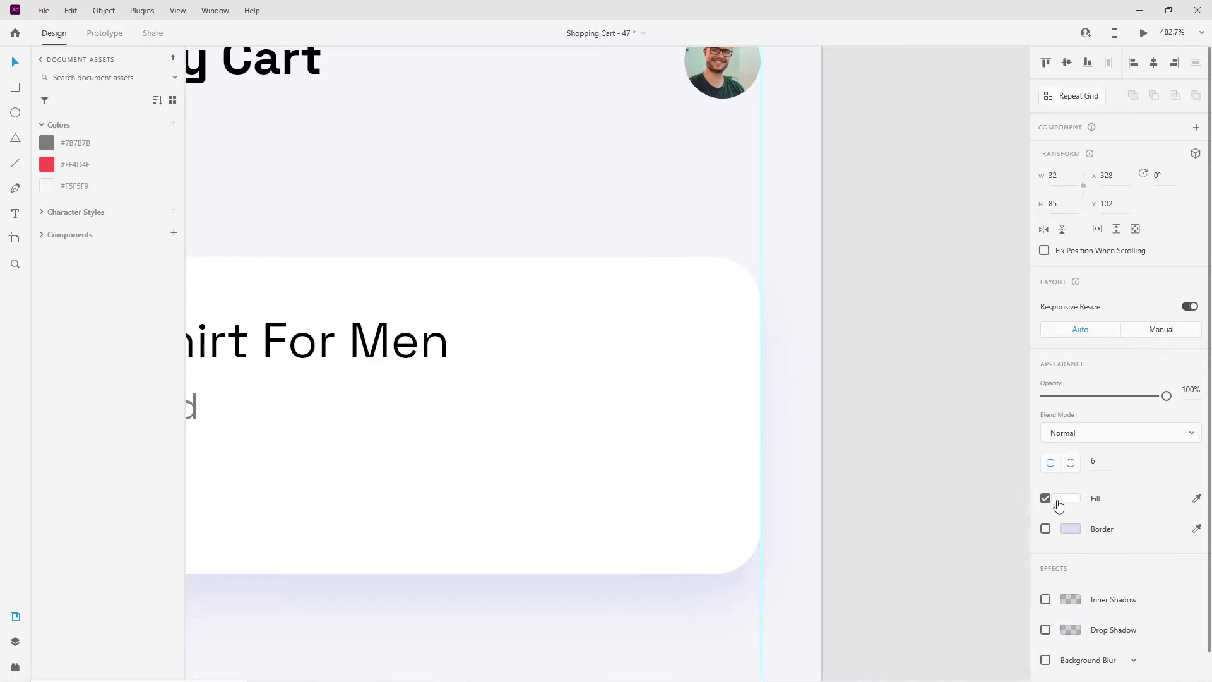
click(827, 499)
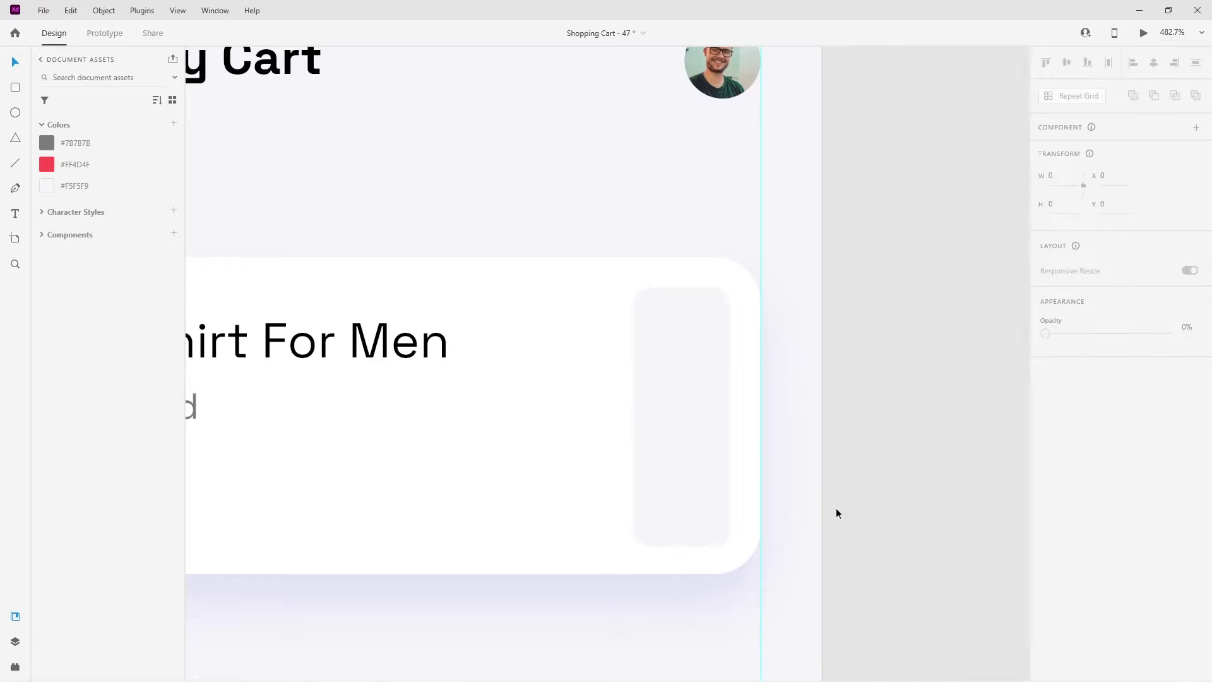
ctrl+scroll(786, 491, down, 1)
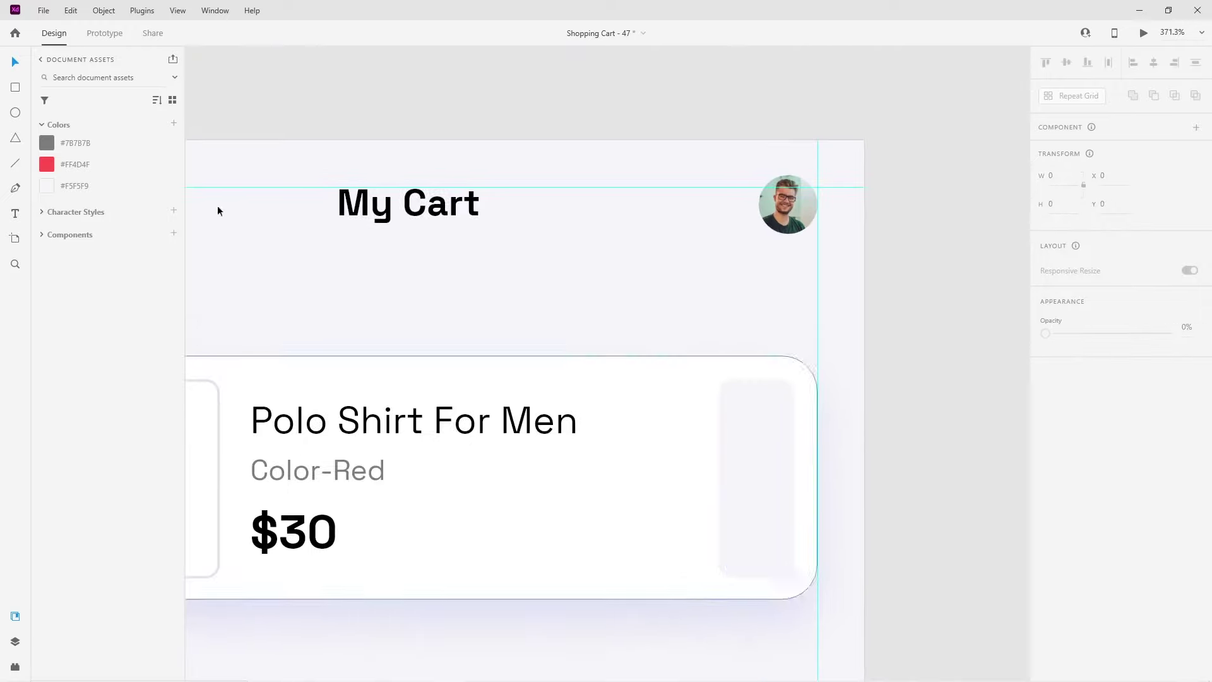
Open the Denali Icons plugin and browse its icon list
click(15, 667)
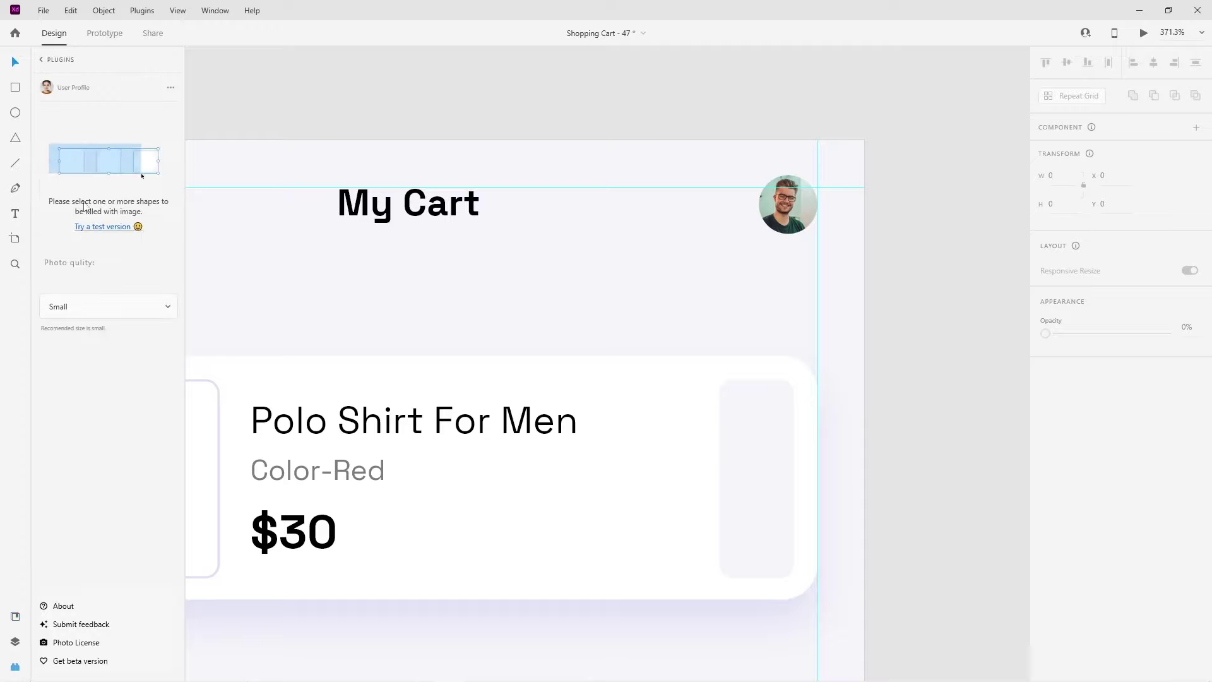
click(53, 75)
click(70, 93)
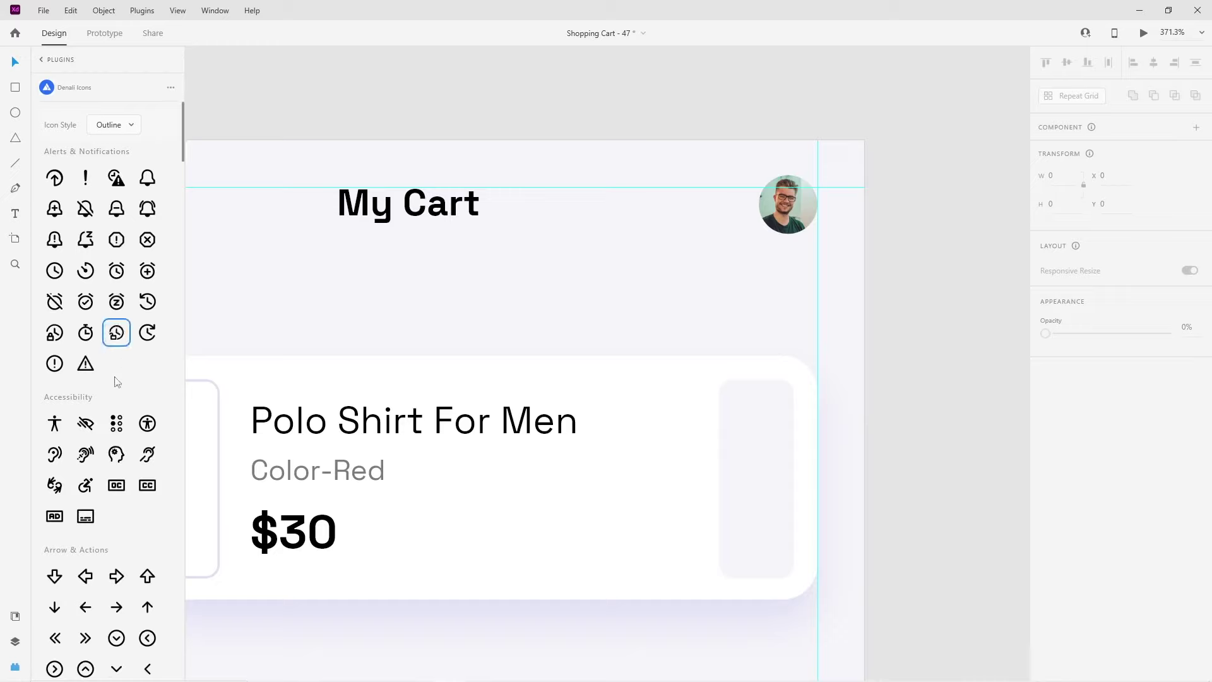
scroll(107, 473, down, 4)
scroll(95, 568, up, 3)
scroll(98, 558, down, 3)
scroll(98, 558, down, 1)
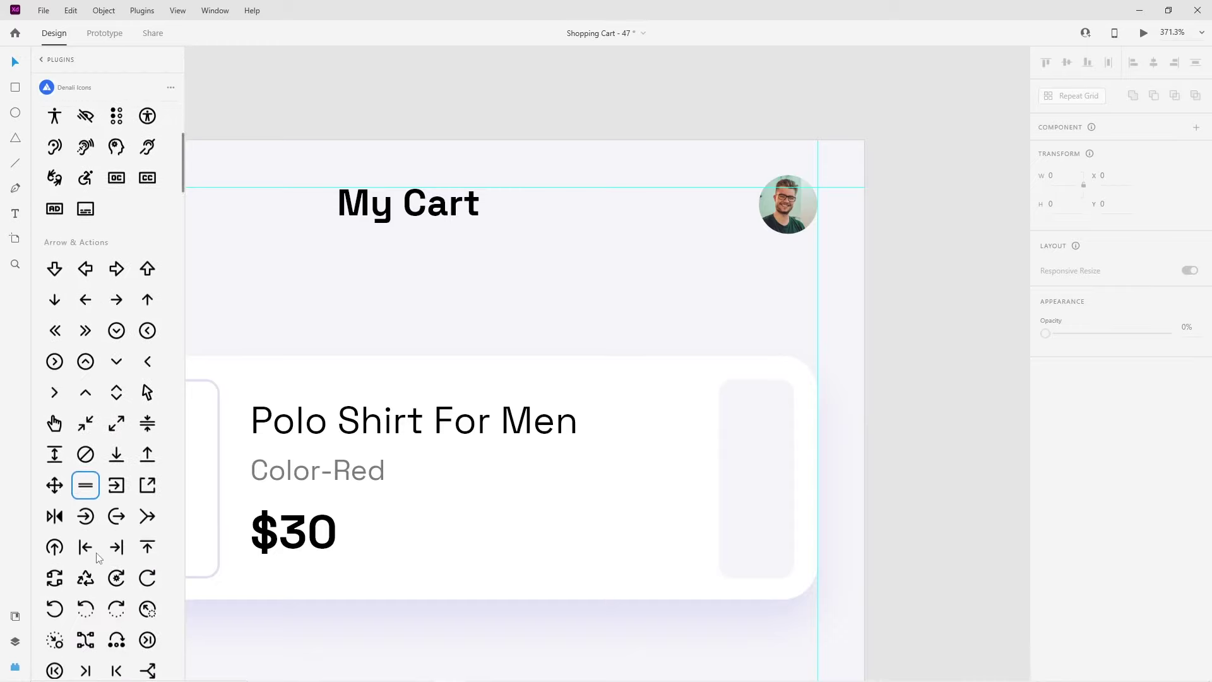
scroll(97, 558, down, 2)
scroll(98, 558, down, 2)
scroll(107, 505, down, 2)
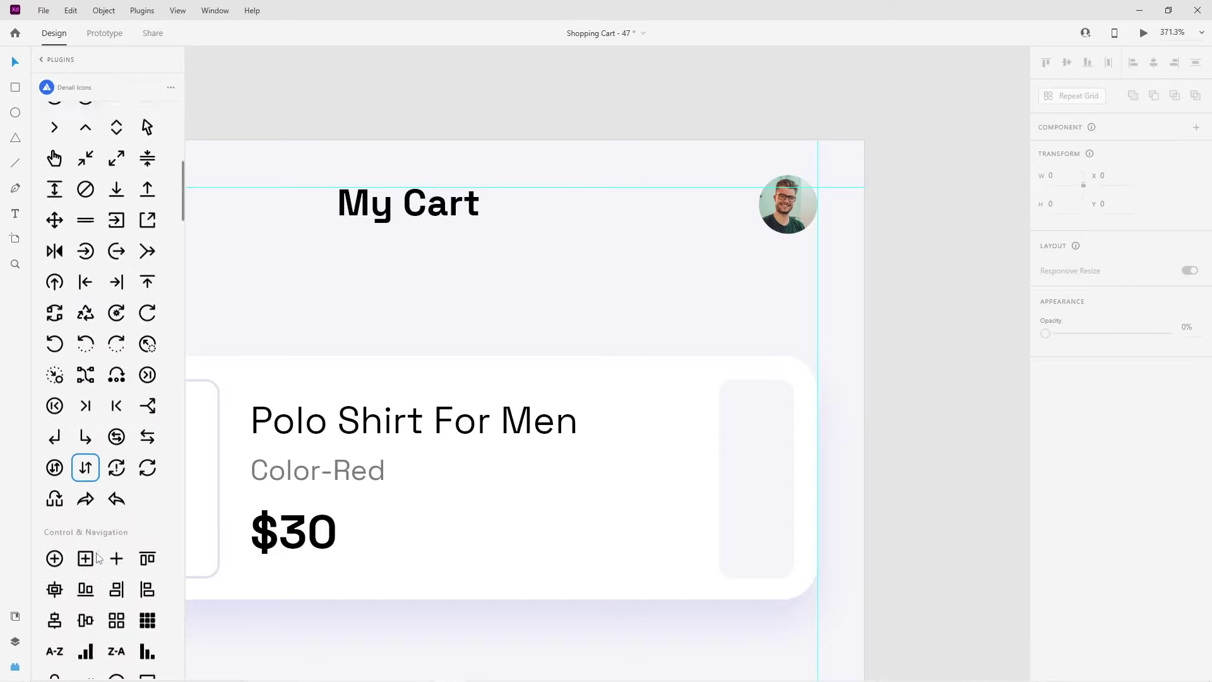
scroll(120, 459, down, 1)
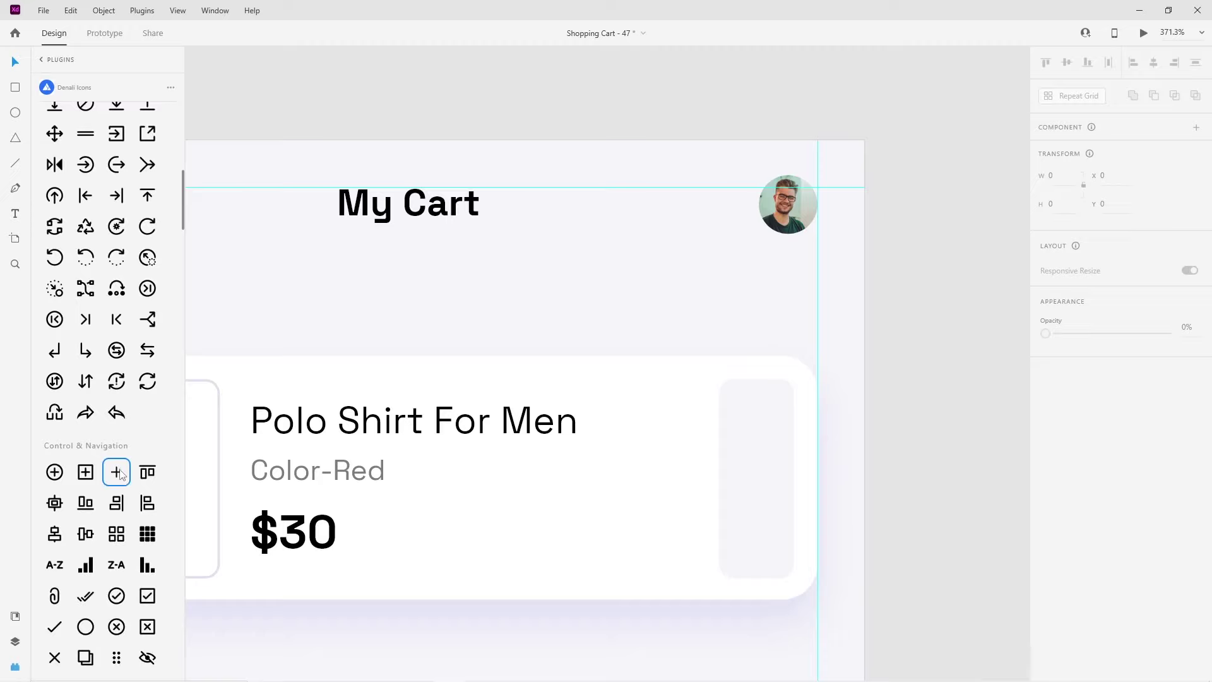
Drag a plus icon and a minus icon from Denali Icons next to the card
drag(117, 477, 934, 445)
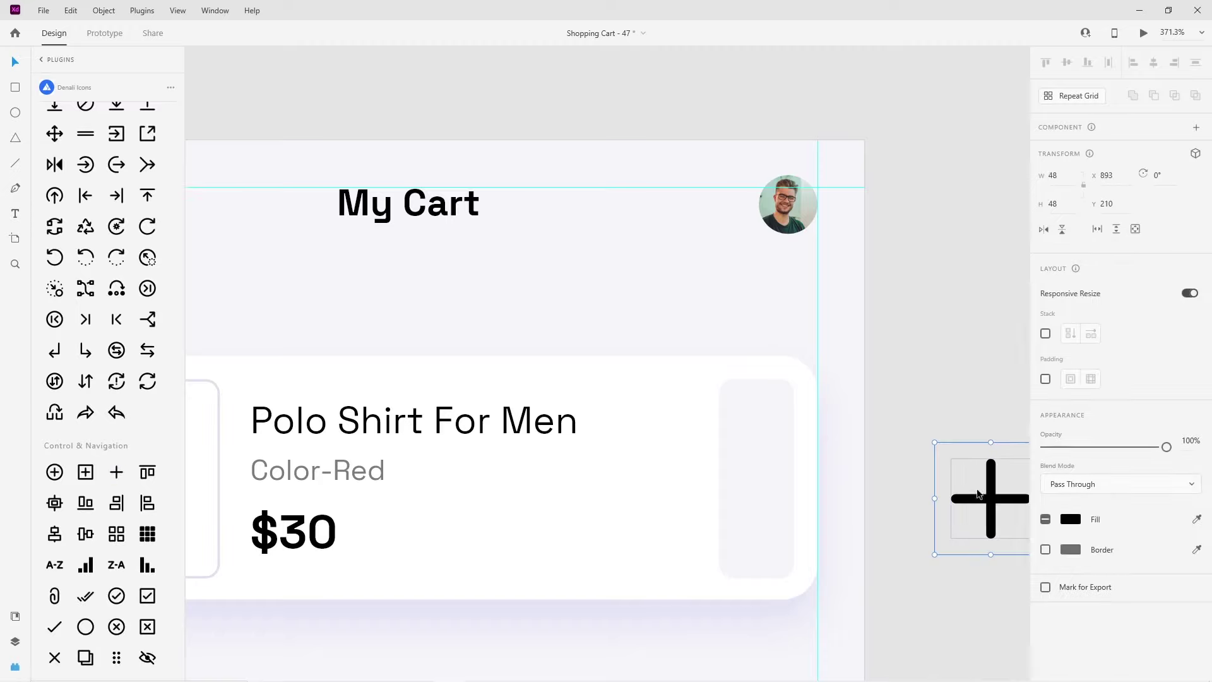
drag(991, 498, 916, 477)
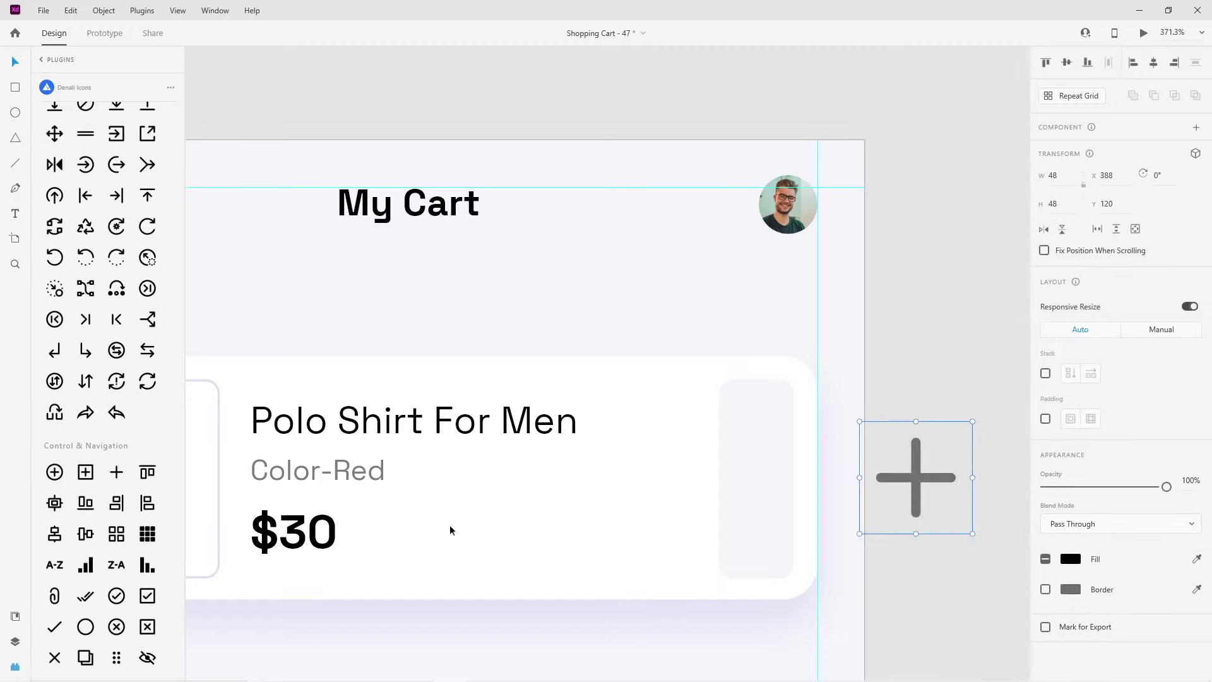
scroll(118, 494, down, 2)
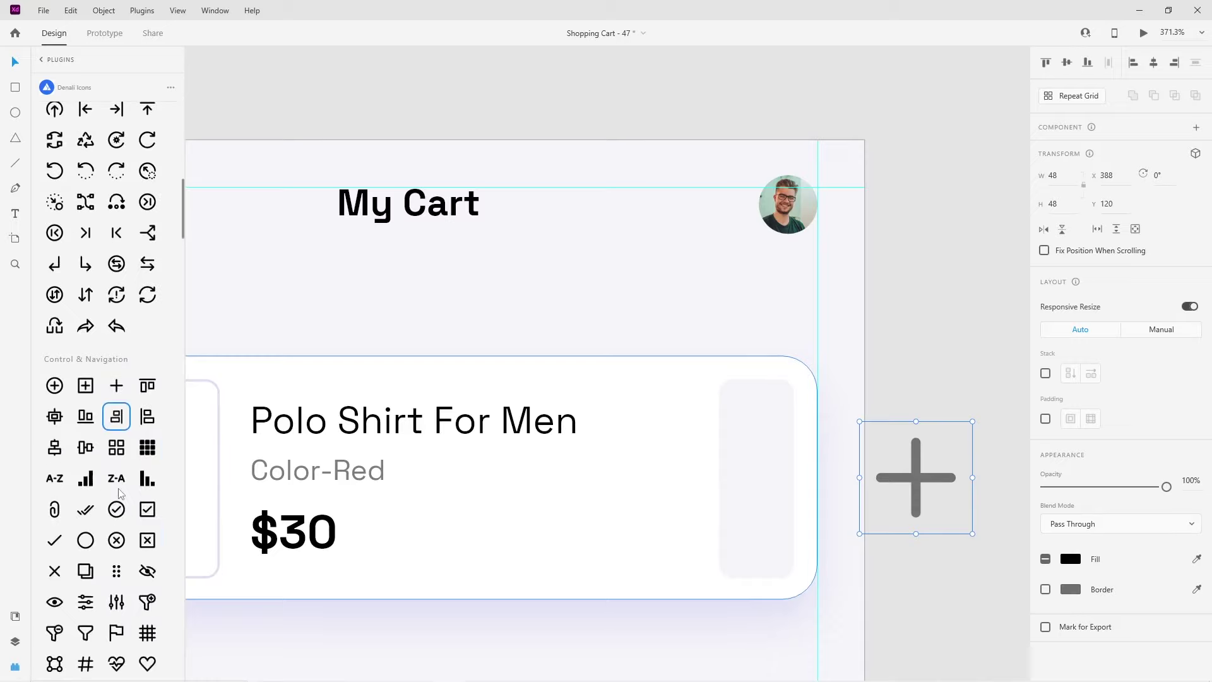
scroll(119, 493, down, 3)
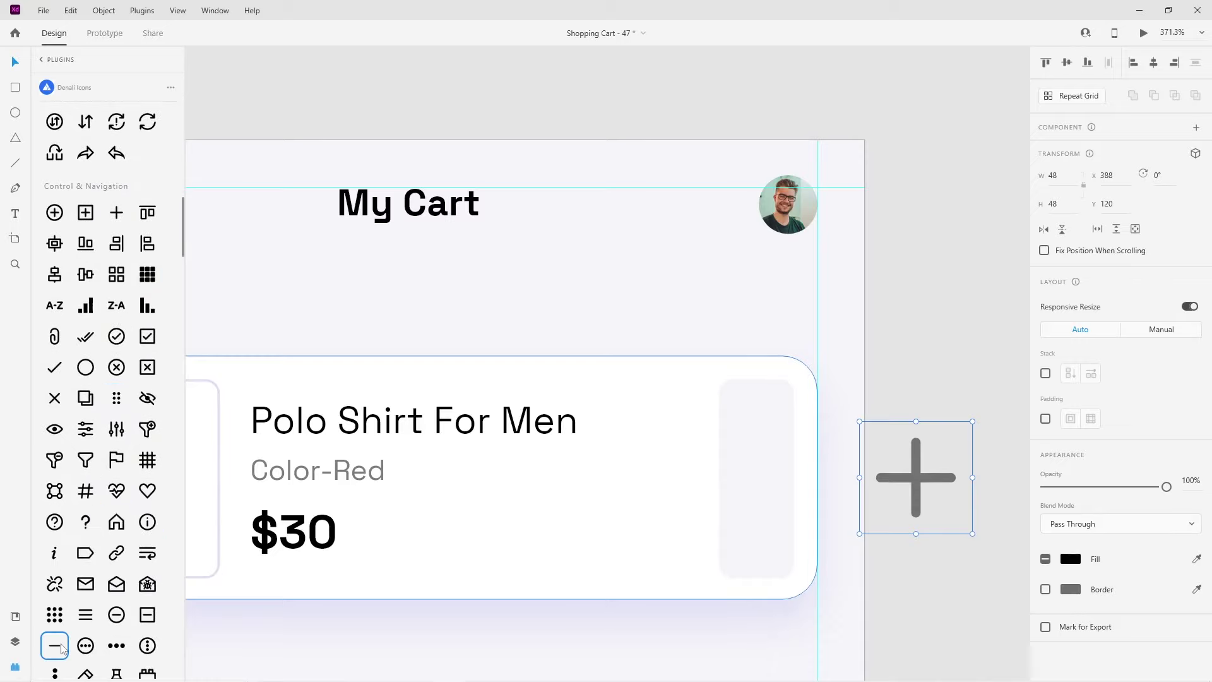
drag(85, 614, 944, 589)
scroll(903, 578, down, 5)
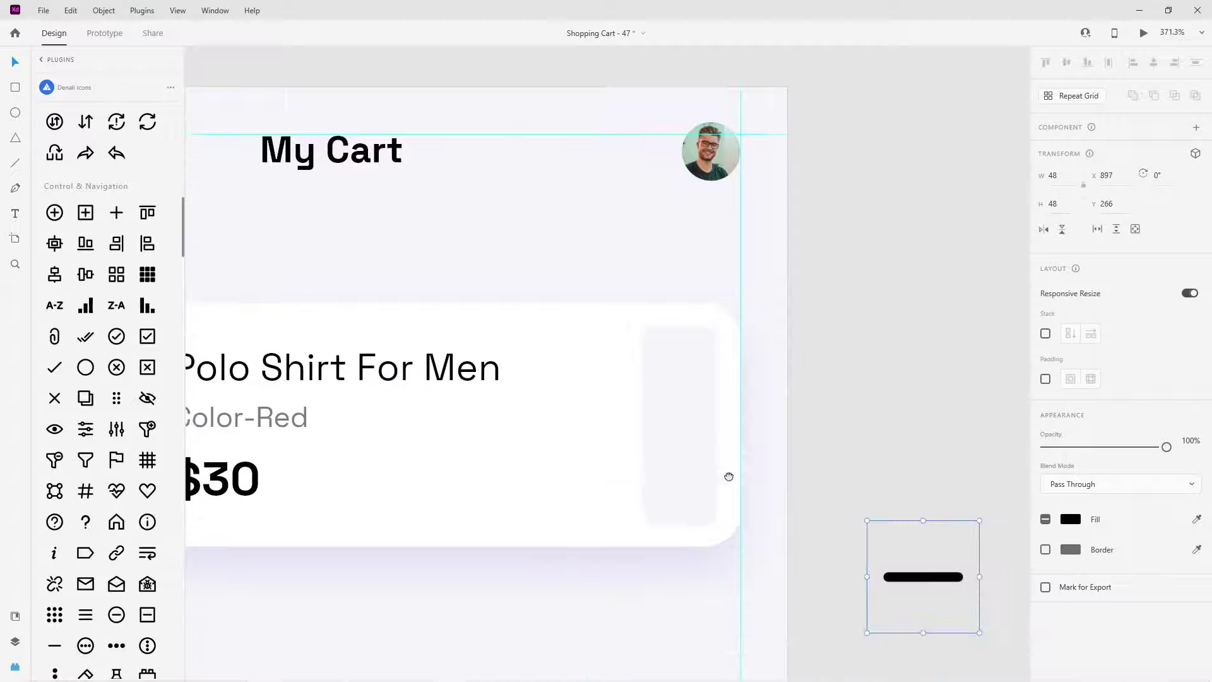
Shrink both icons together and move them into the pill on the card
click(810, 349)
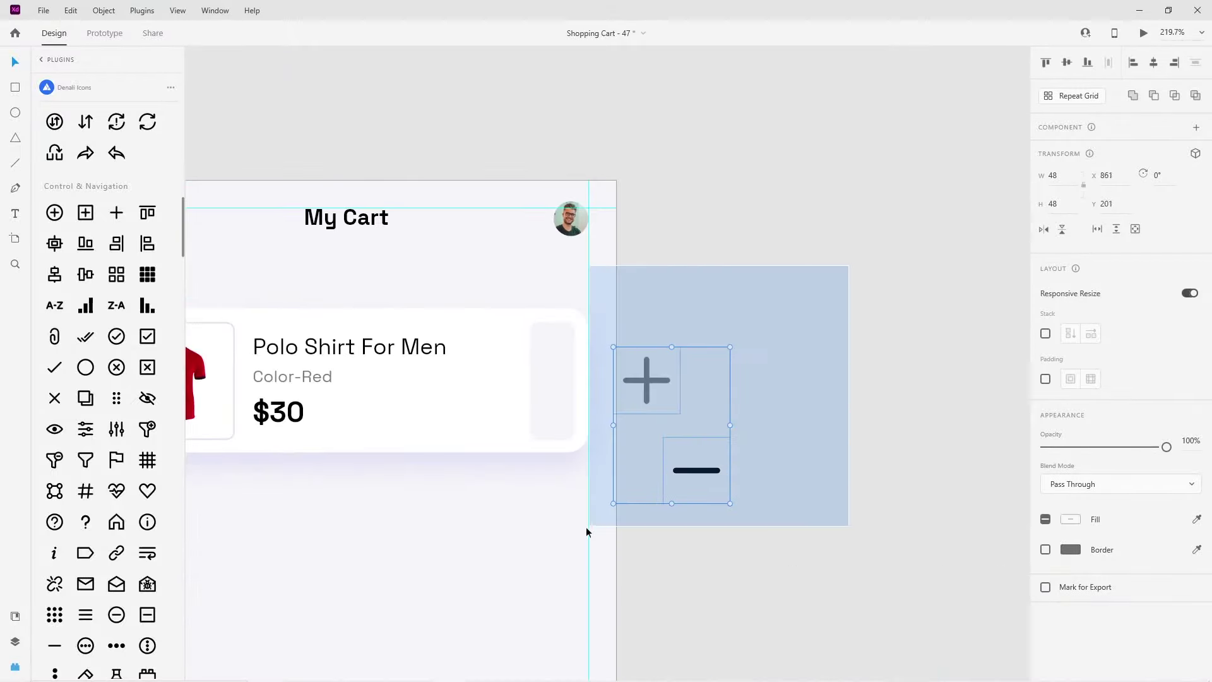
drag(637, 495, 616, 521)
drag(716, 491, 640, 405)
mouse_move(619, 355)
mouse_down()
mouse_move(551, 356)
mouse_move(551, 344)
mouse_up()
scroll(552, 353, up, 2)
scroll(596, 373, up, 3)
click(558, 327)
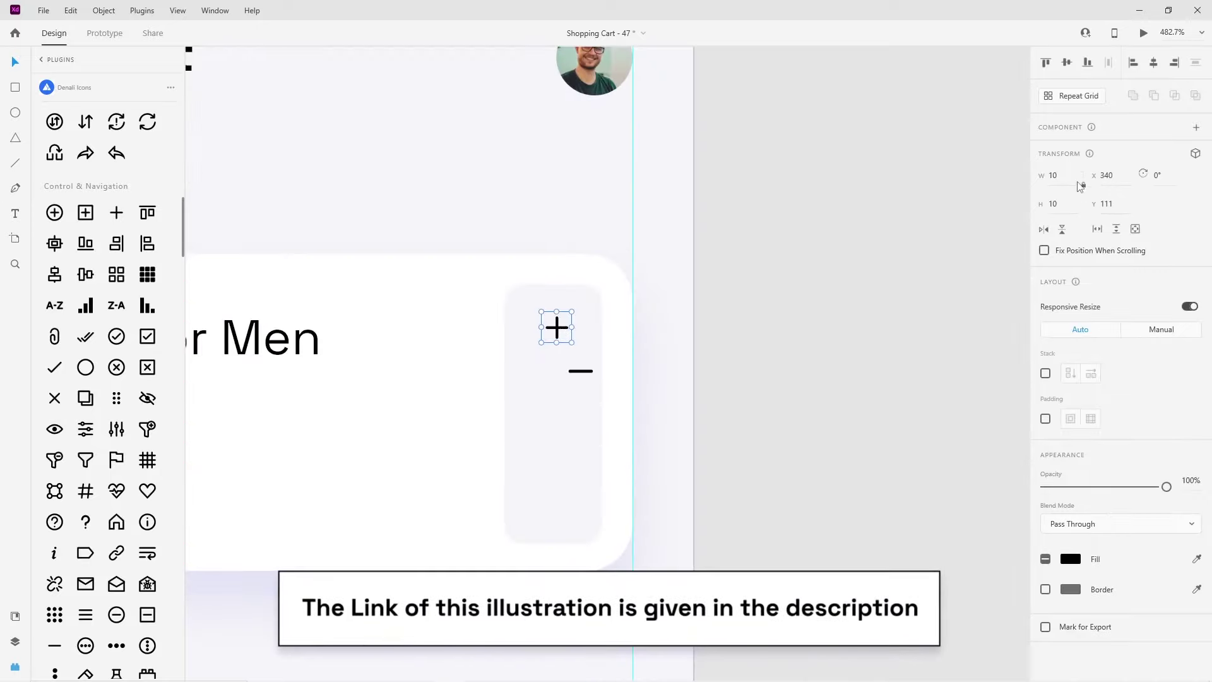
Resize the plus icon to 14, place it near the pill's top and fill it red #FF4D4F
text(14)
key(Return)
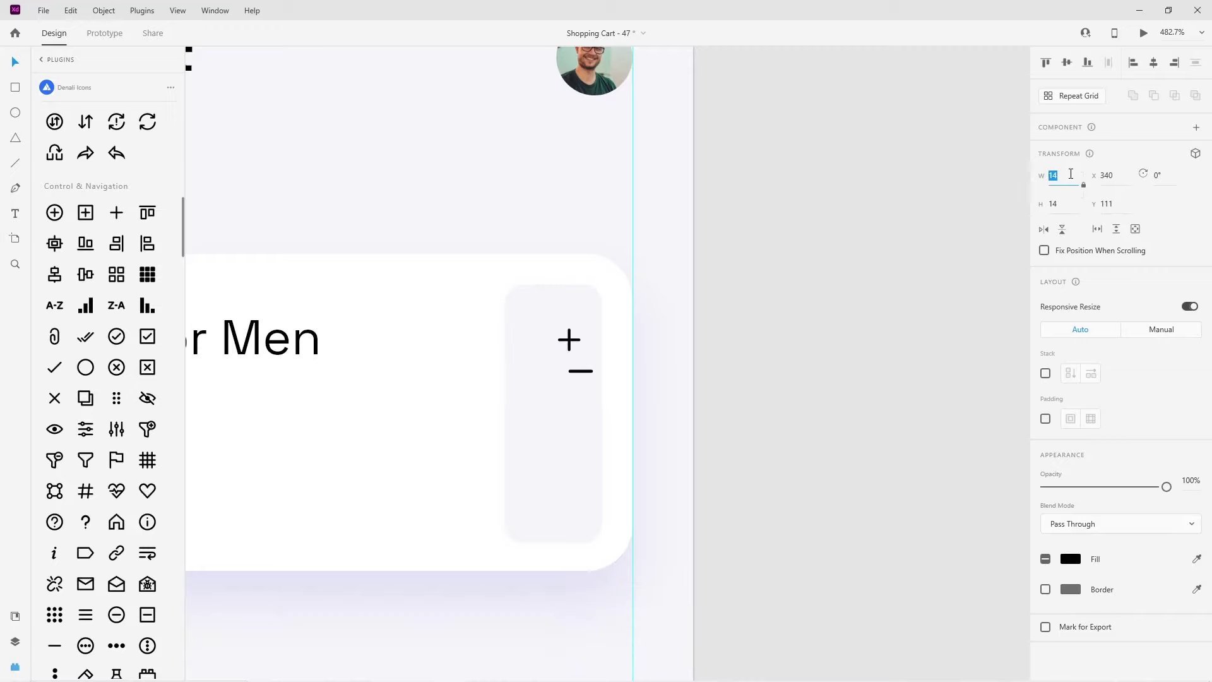
drag(568, 342, 553, 327)
click(1067, 560)
click(955, 644)
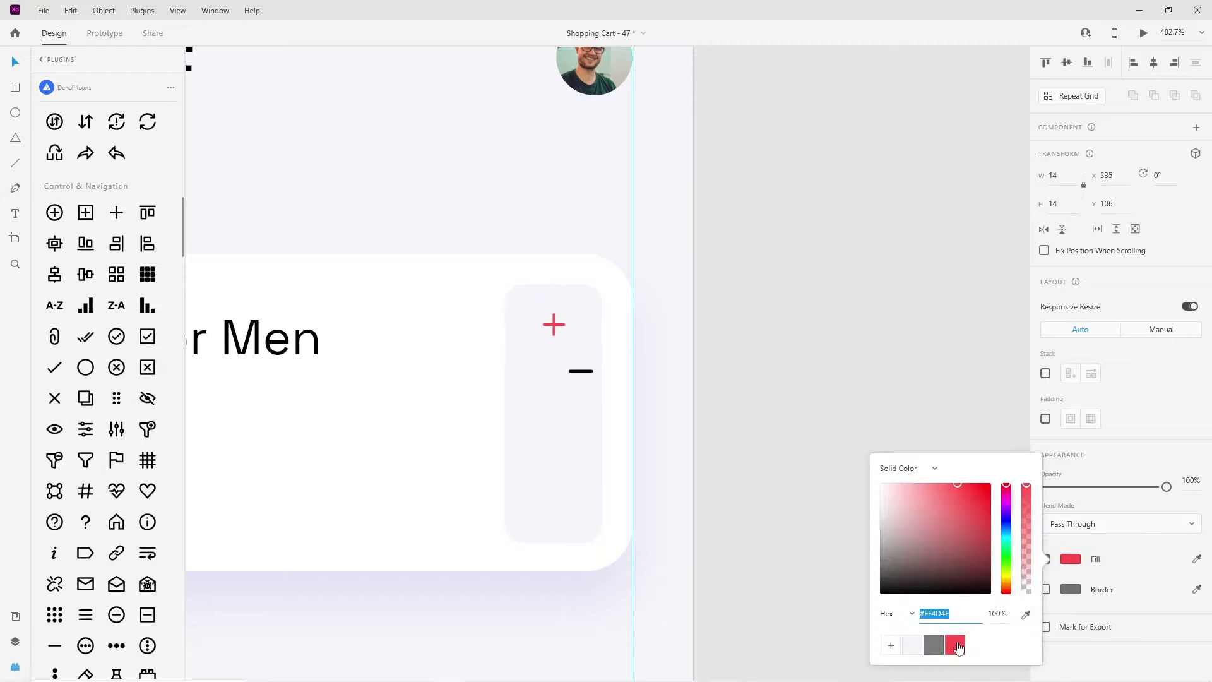
Move the minus icon to the pill's bottom and fill it the same red #FF4D4F
mouse_move(579, 371)
mouse_down()
mouse_move(545, 532)
mouse_move(558, 518)
mouse_up()
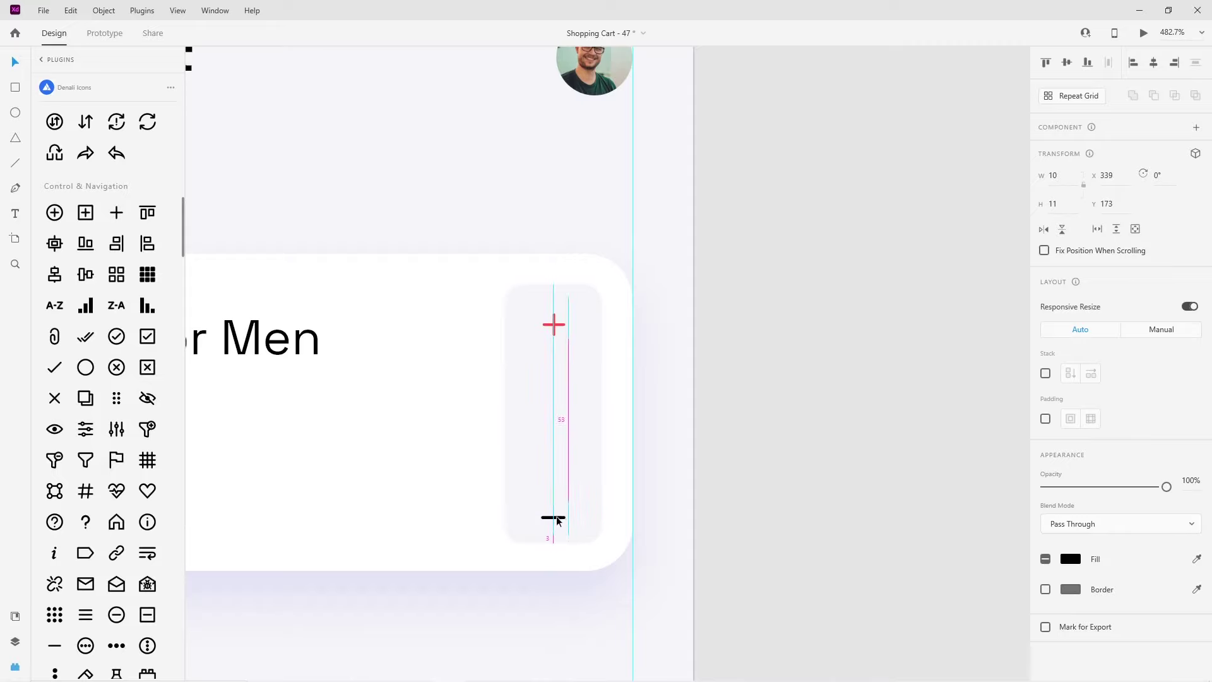
click(1071, 558)
click(950, 644)
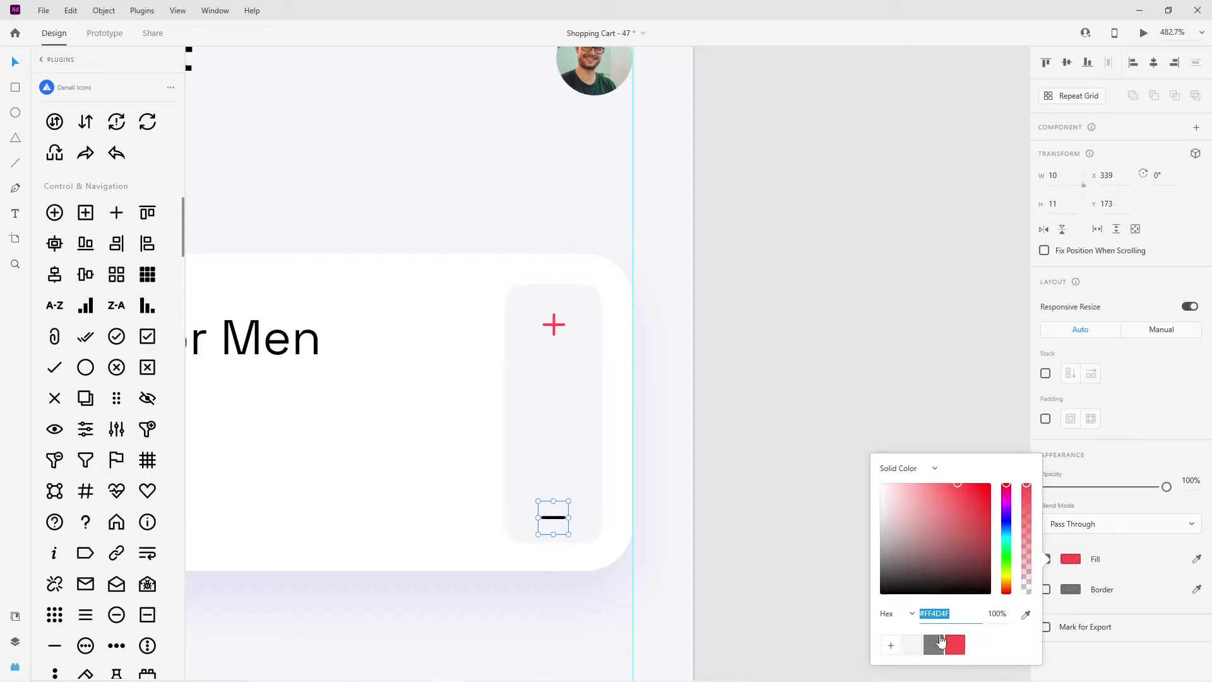
click(716, 531)
click(15, 214)
click(554, 419)
Type the quantity '1' in the pill, make it smaller and Regular weight
text(1)
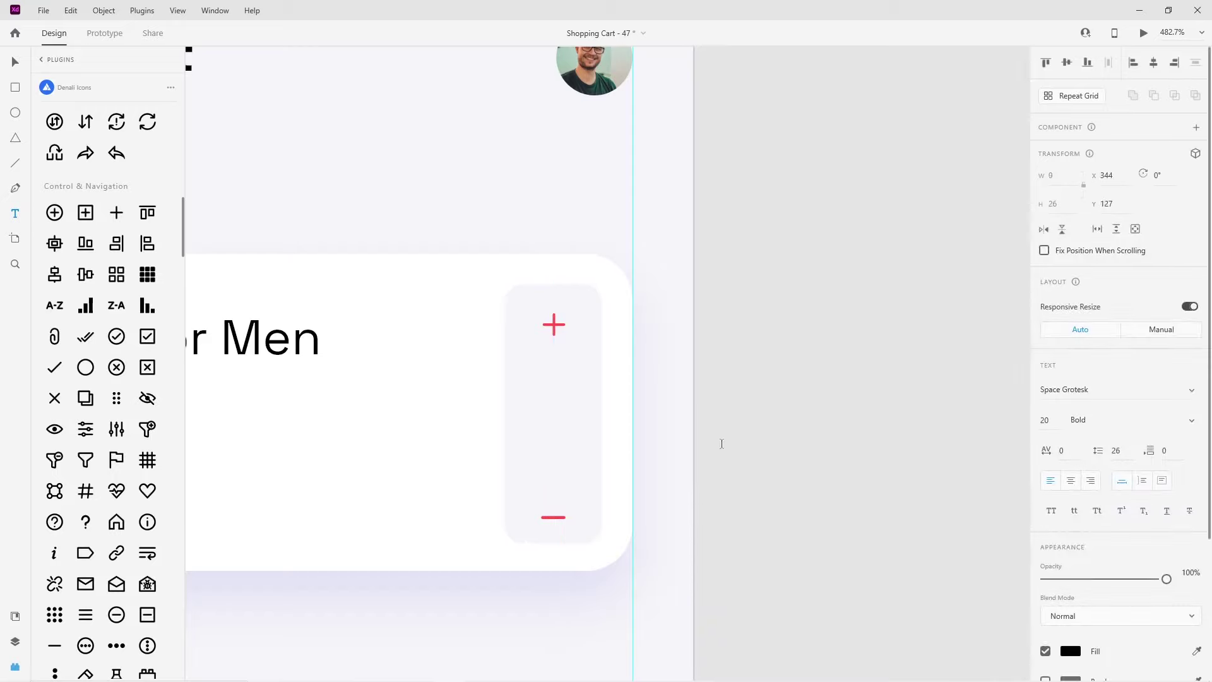
drag(573, 400, 557, 414)
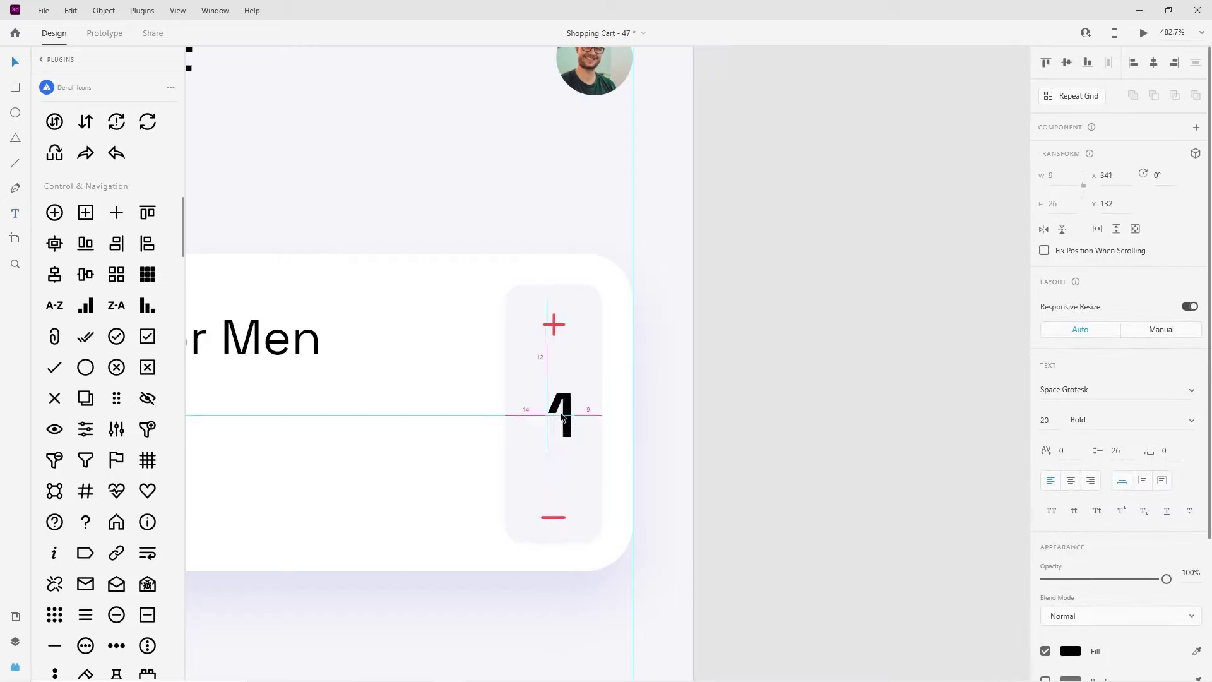
key(Down)
key(Down)
key(Down)
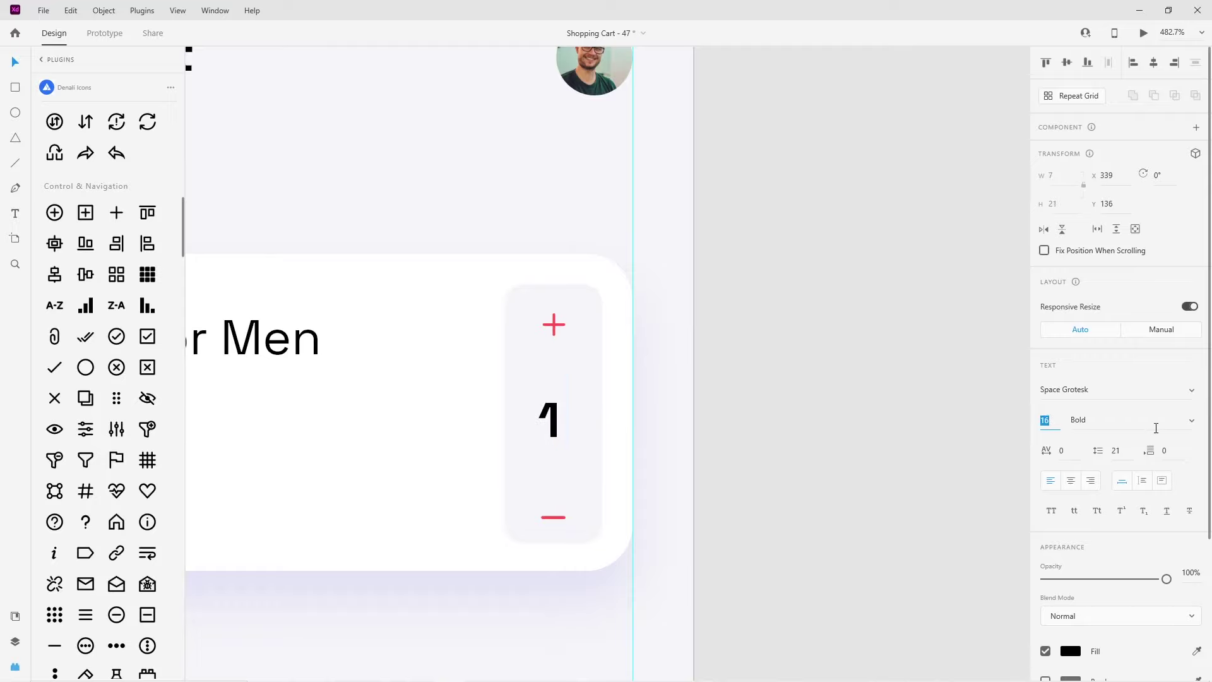
click(1182, 434)
click(1098, 366)
Centre the quantity '1' horizontally and vertically between the plus and minus icons
click(891, 430)
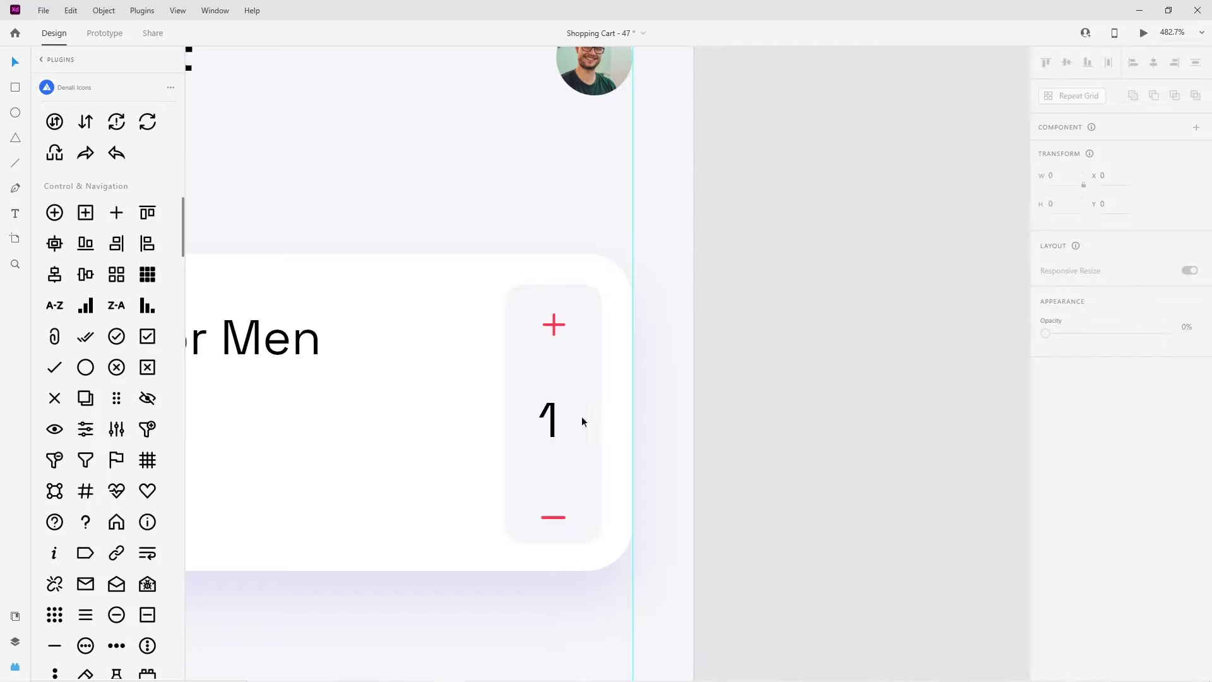
drag(556, 426, 564, 428)
key(Escape)
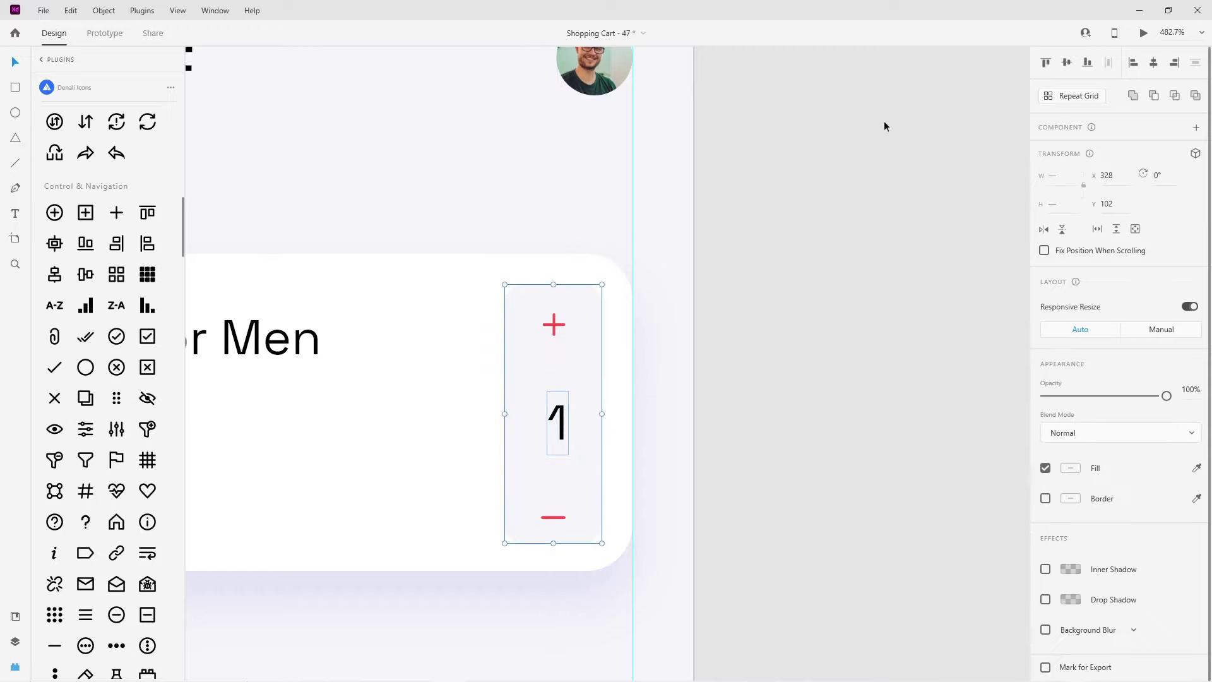
click(1155, 62)
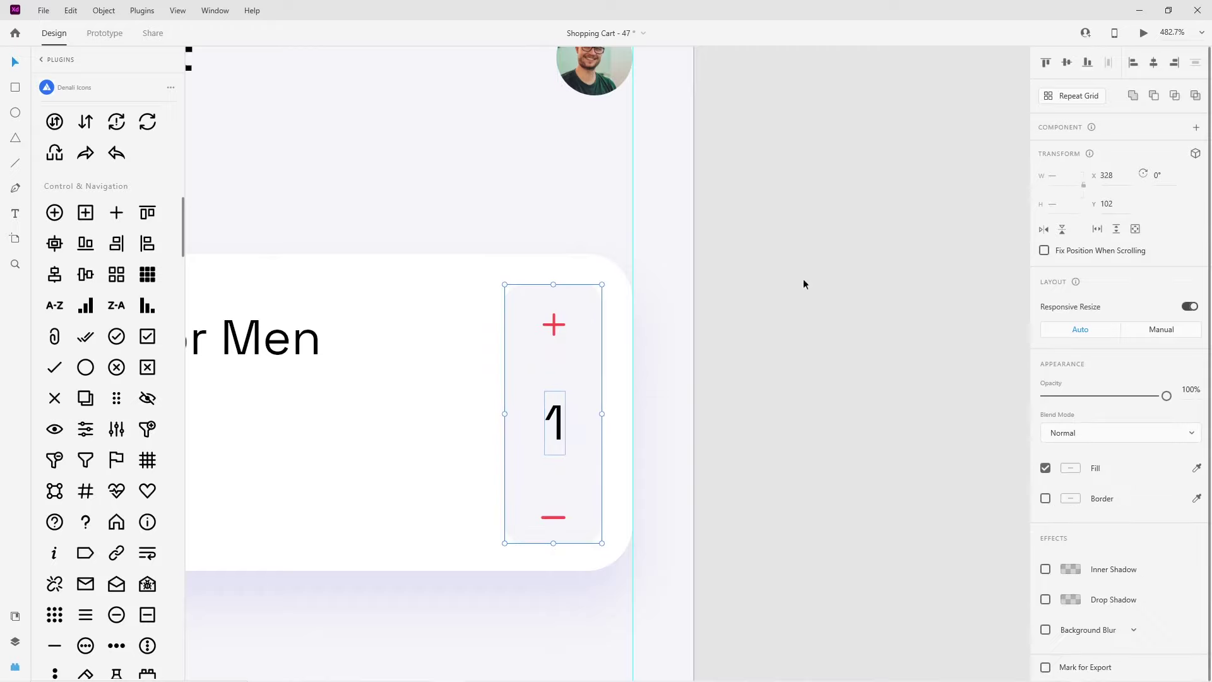
click(1067, 62)
click(873, 261)
scroll(728, 403, down, 5)
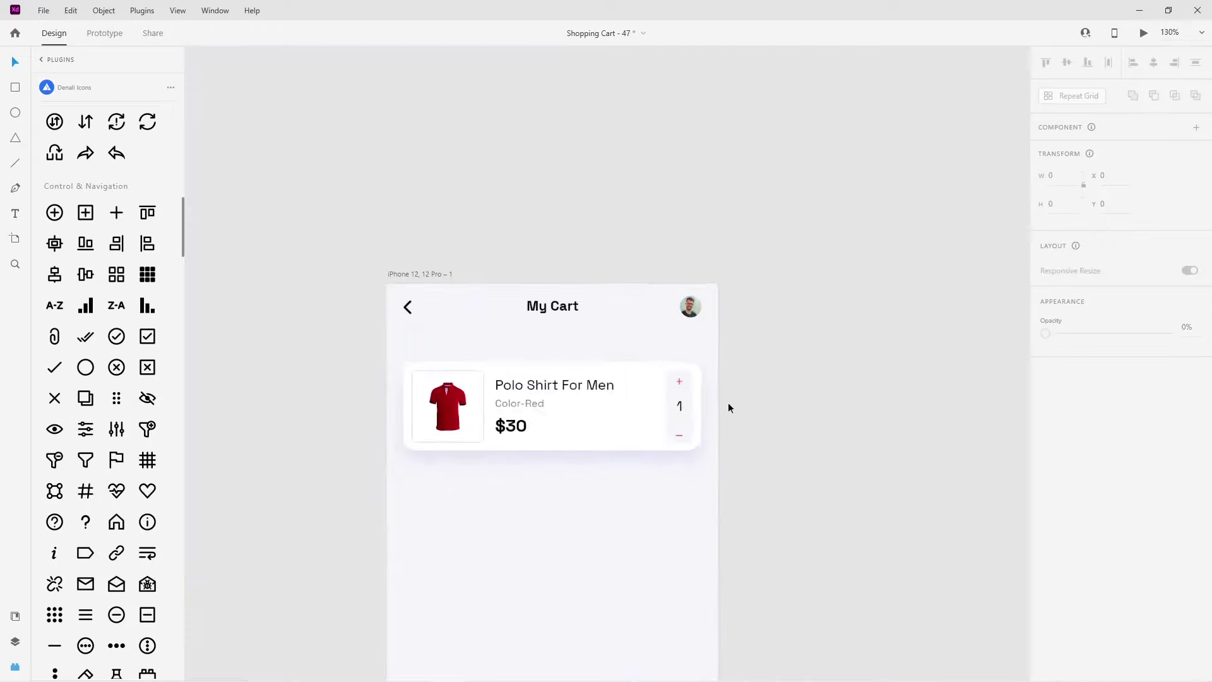
drag(700, 492, 707, 492)
Group the whole cart card and repeat it down into four cards with Repeat Grid
drag(446, 341, 714, 461)
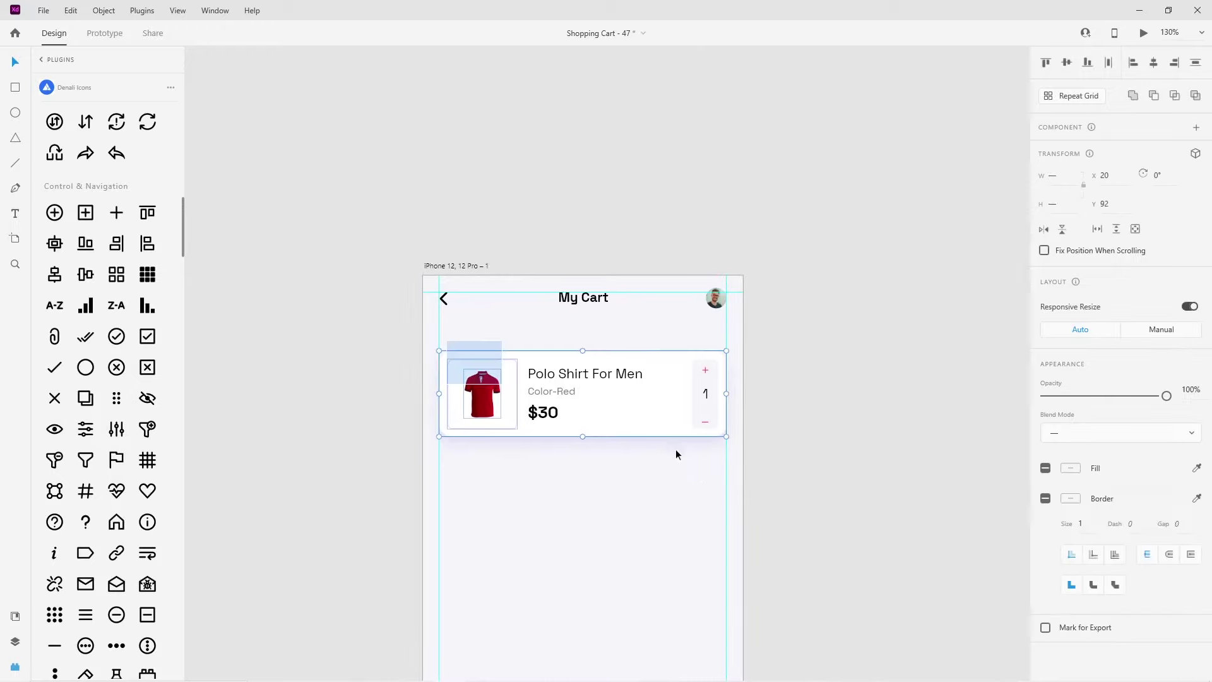
key(ctrl+g)
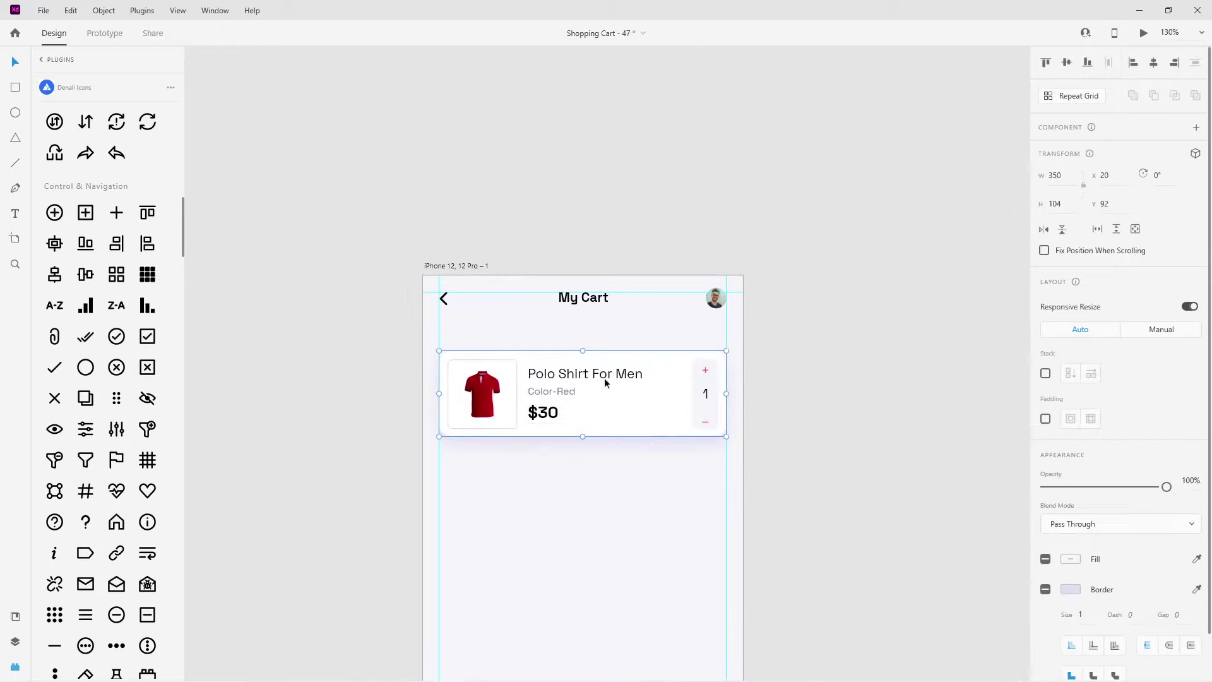
click(1071, 96)
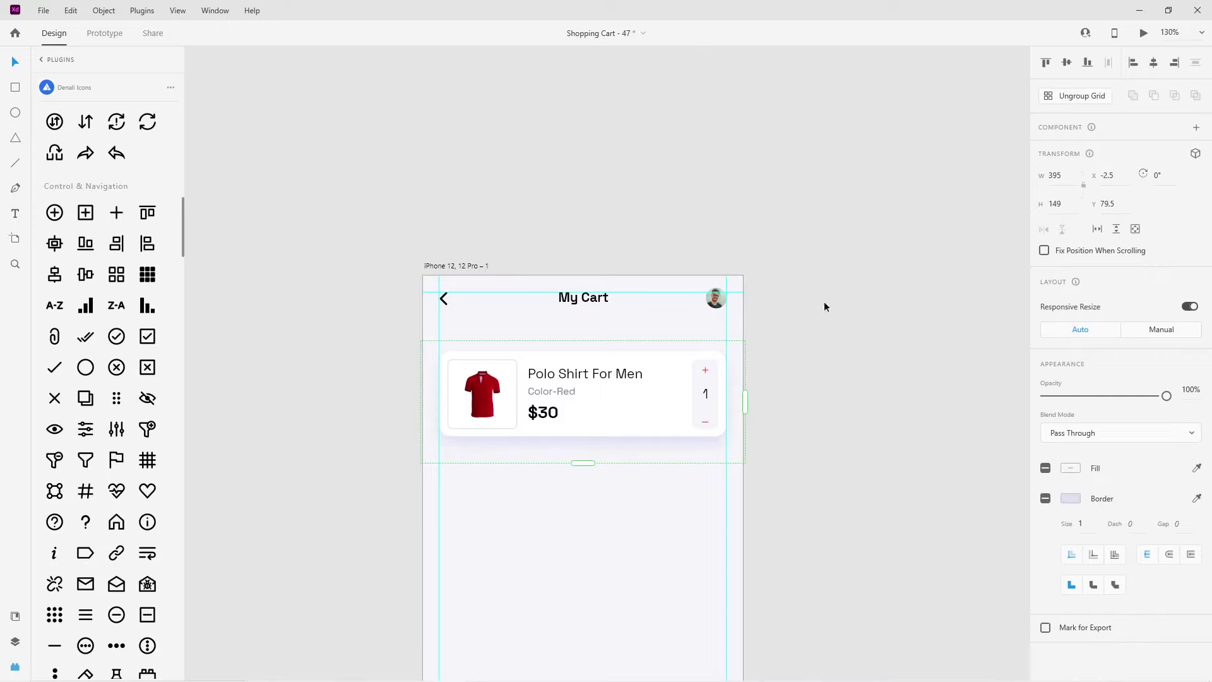
scroll(597, 471, down, 3)
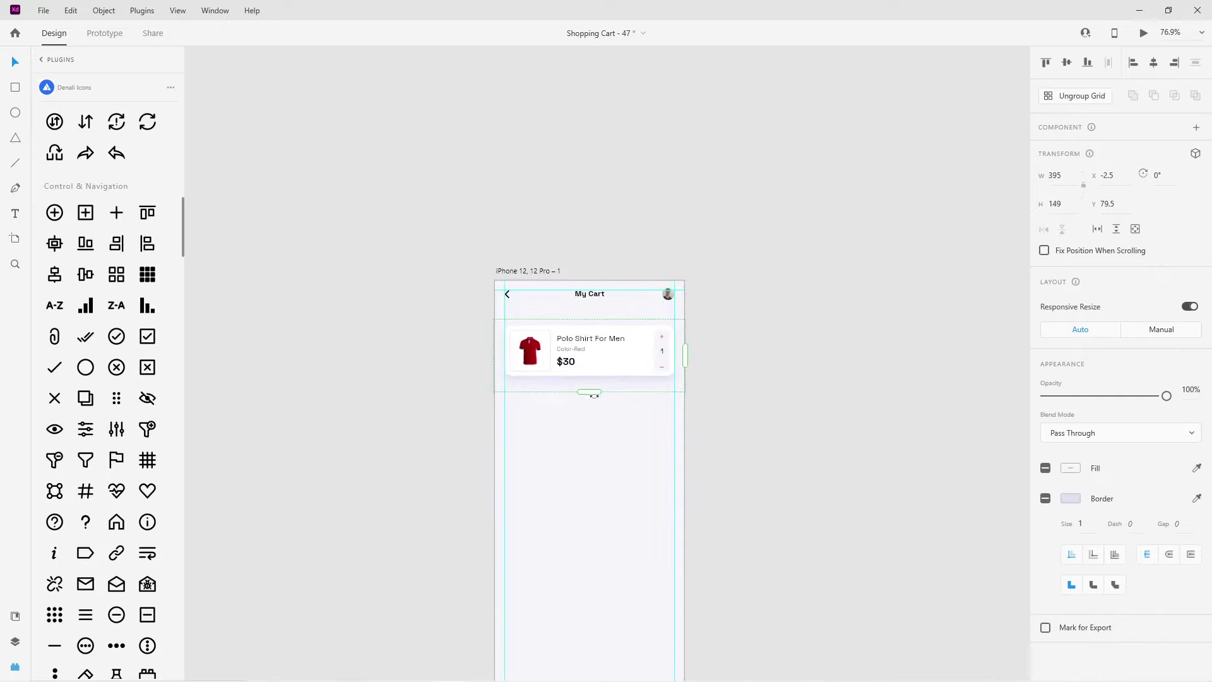
drag(598, 447, 594, 633)
Tighten the row gap between the four repeated cards
drag(608, 571, 605, 492)
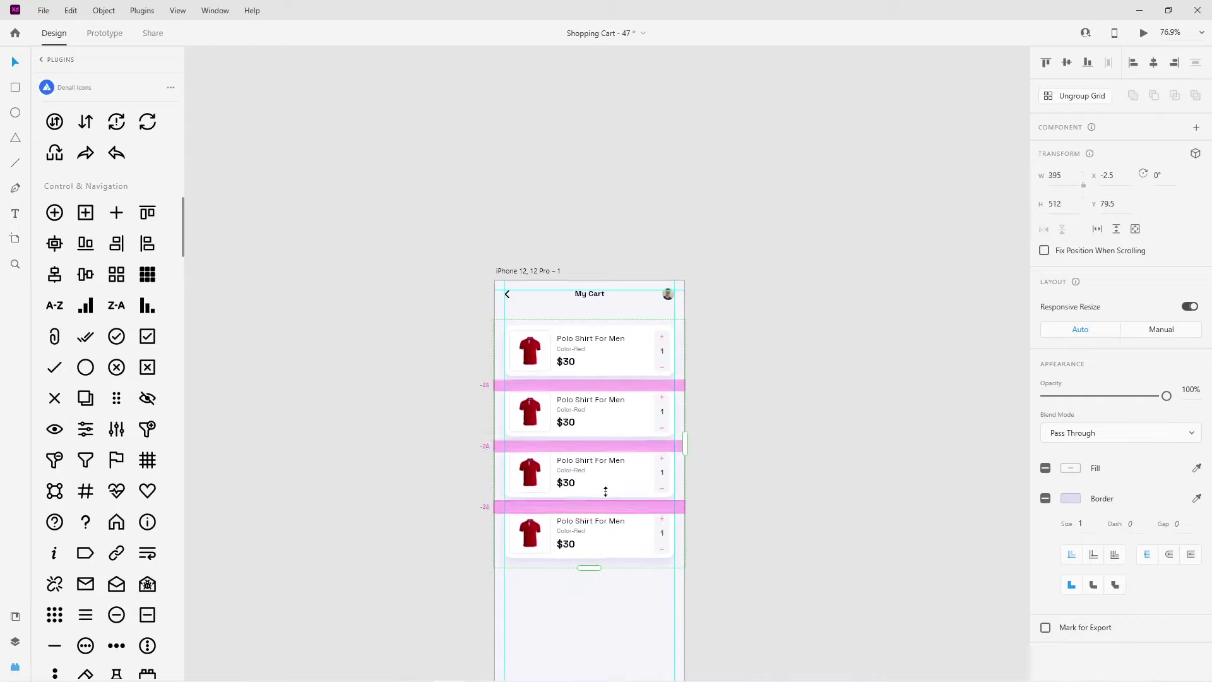
scroll(623, 577, up, 2)
scroll(624, 577, up, 2)
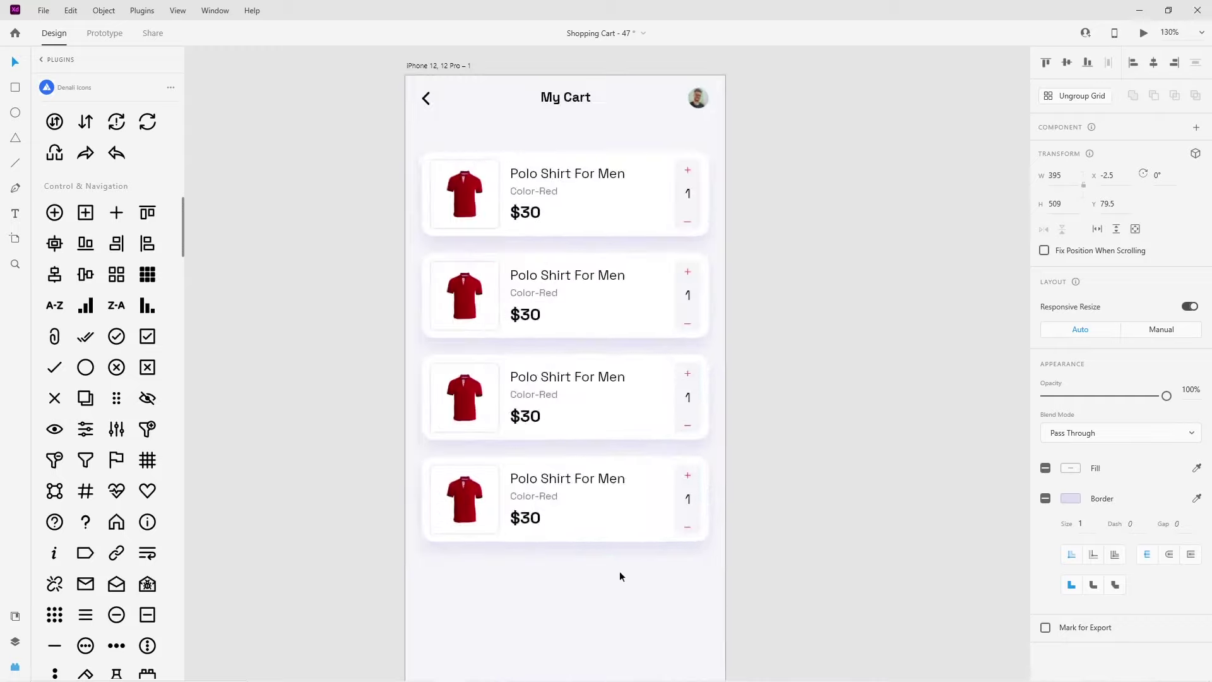
scroll(619, 571, up, 3)
drag(598, 414, 599, 421)
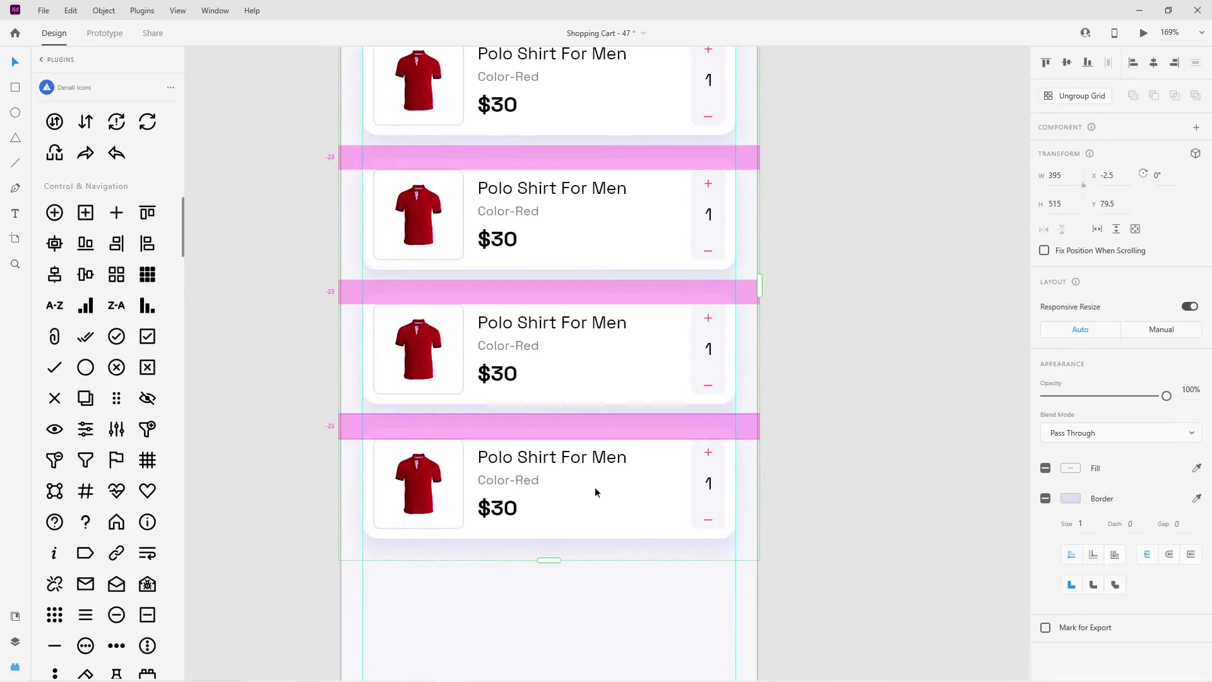
click(576, 570)
scroll(577, 571, down, 2)
scroll(585, 536, up, 1)
drag(567, 420, 565, 448)
click(608, 350)
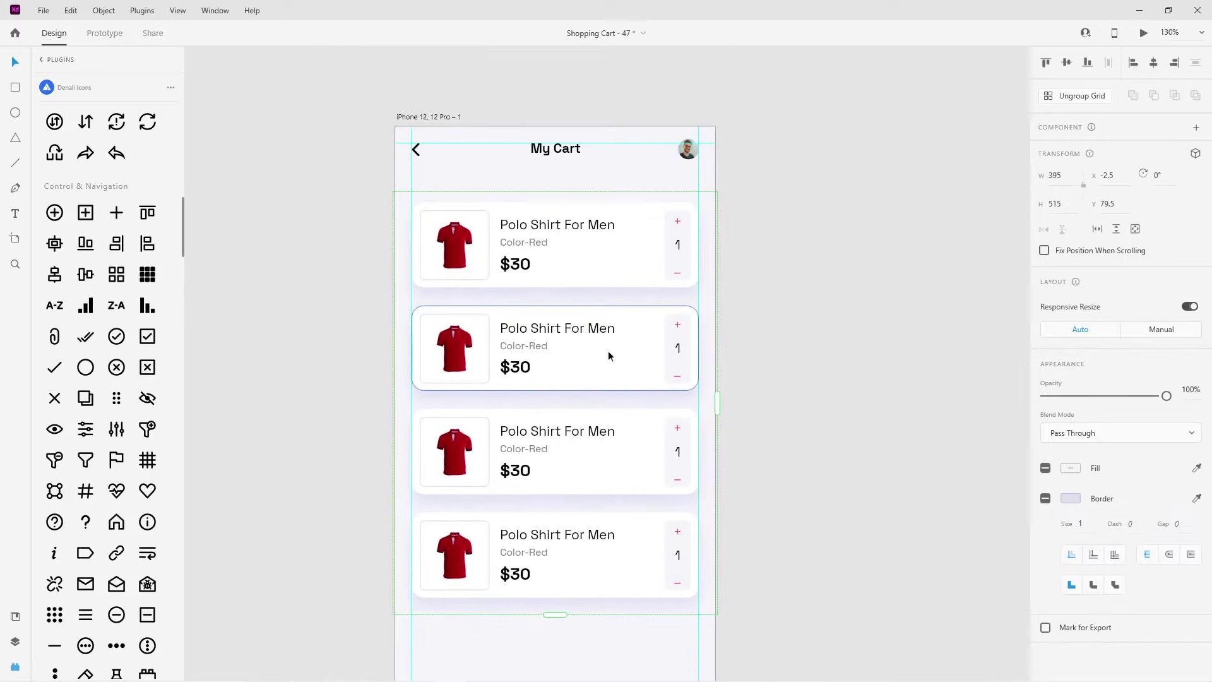
Ungroup the repeat grid into four separate cart cards
right_click(608, 350)
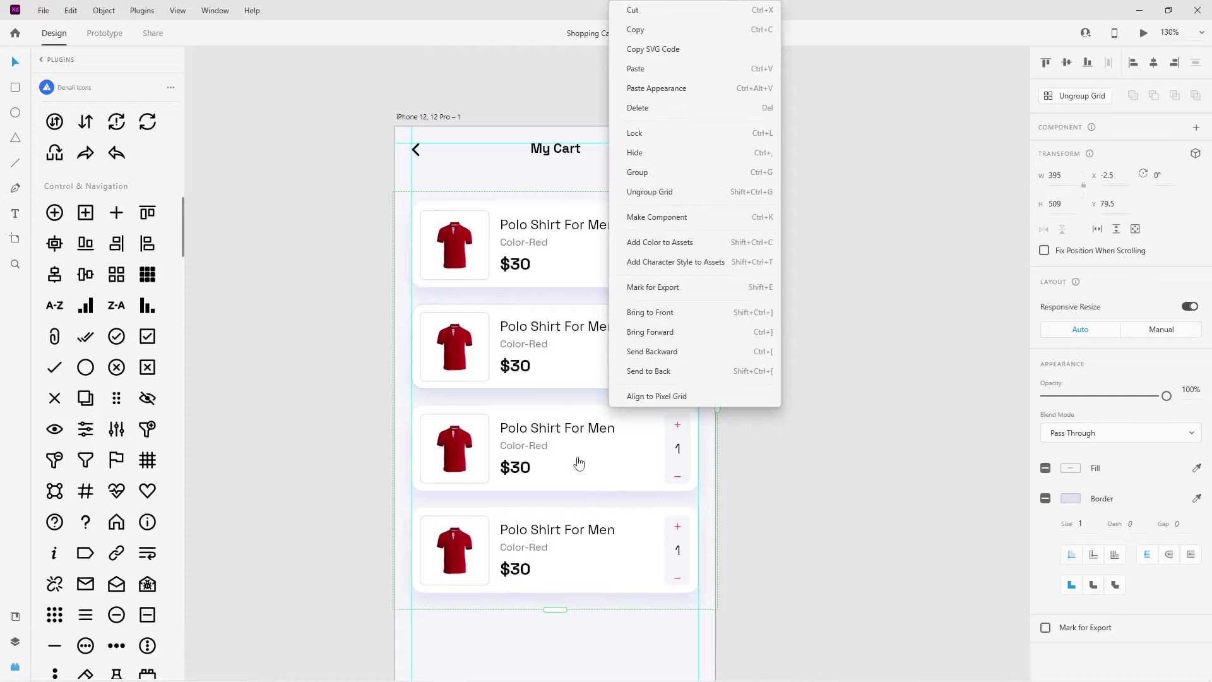
click(651, 191)
click(785, 433)
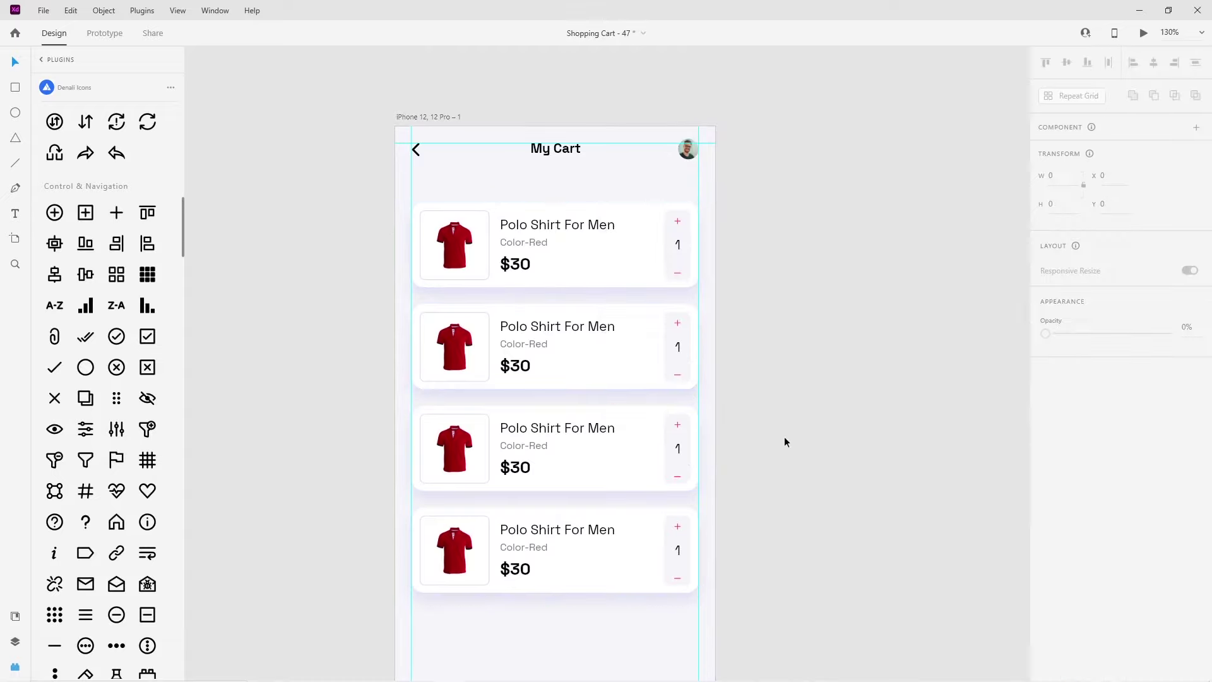
drag(567, 407, 574, 422)
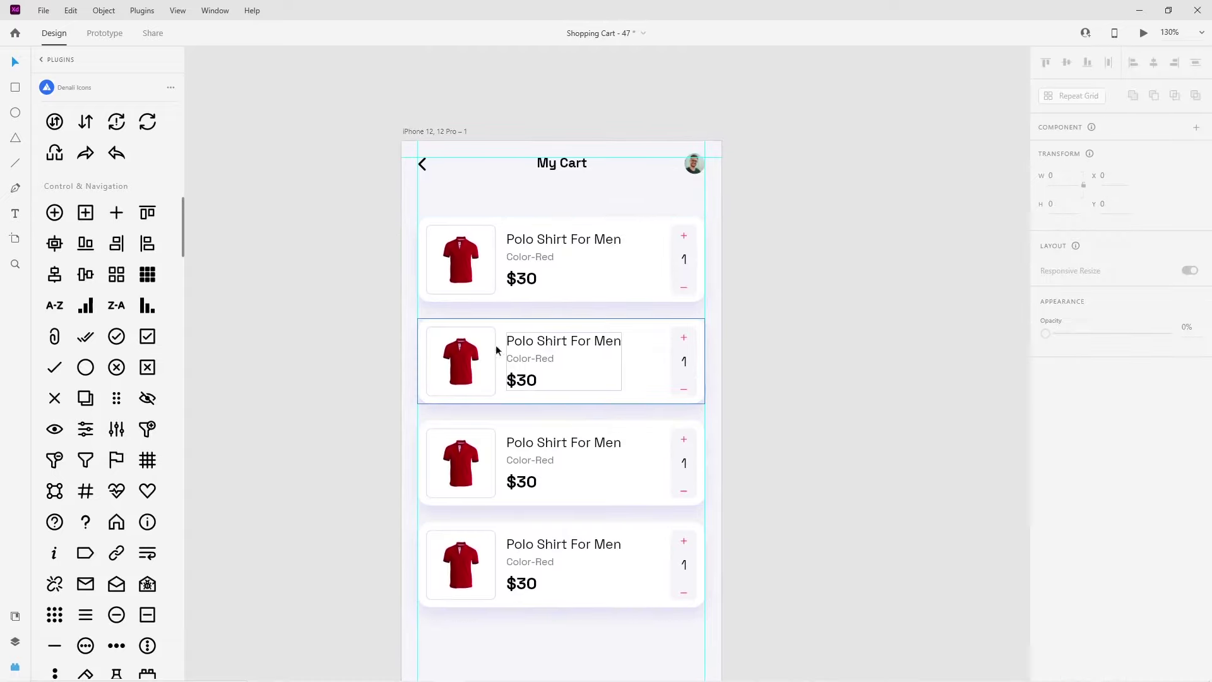
scroll(471, 346, up, 2)
scroll(471, 346, down, 5)
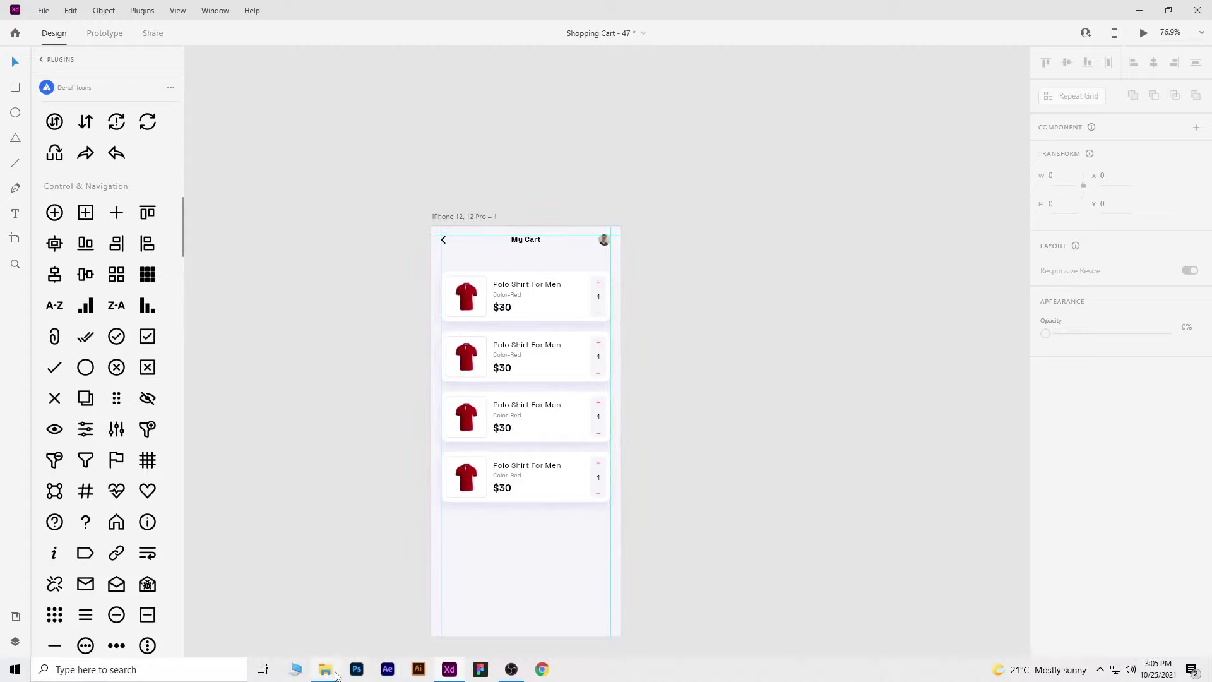
Drag the shoe, backpack and headphone photos from the Shopping Cart folder onto the canvas
click(336, 672)
mouse_move(276, 270)
mouse_down()
mouse_move(172, 167)
mouse_move(695, 461)
mouse_up()
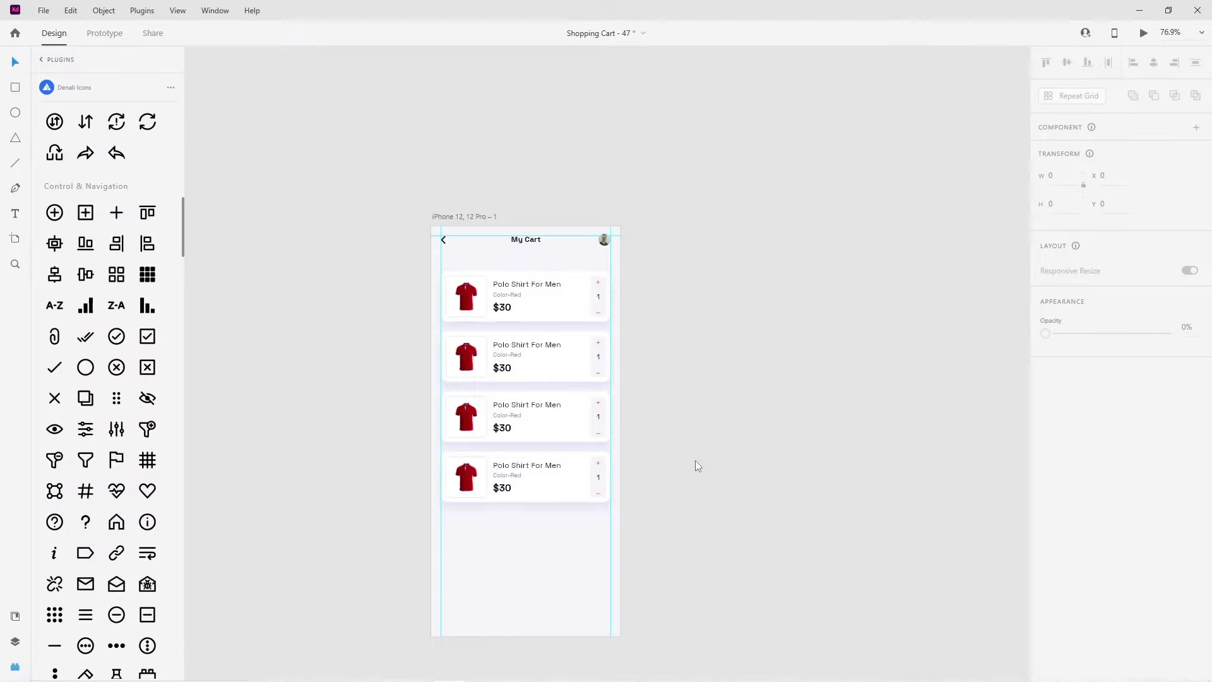
scroll(695, 460, down, 4)
Scale the shoe, backpack and headphone photos down beside the My Cart artboard
scroll(701, 461, down, 4)
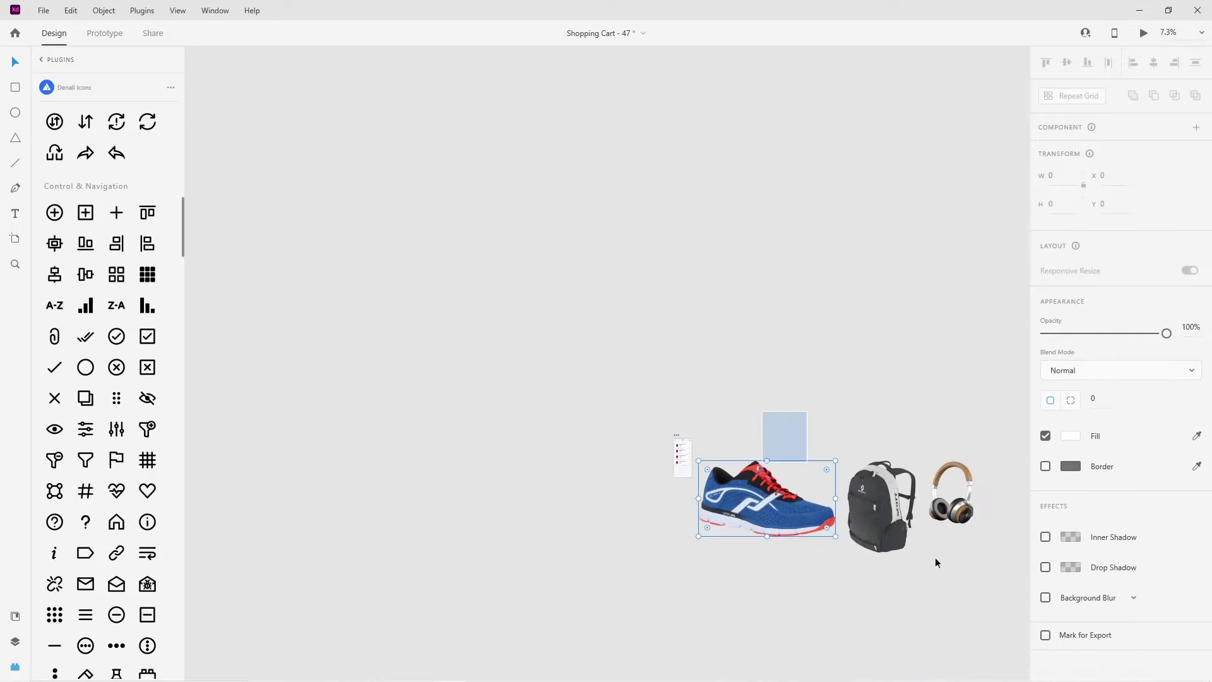
drag(958, 545, 726, 475)
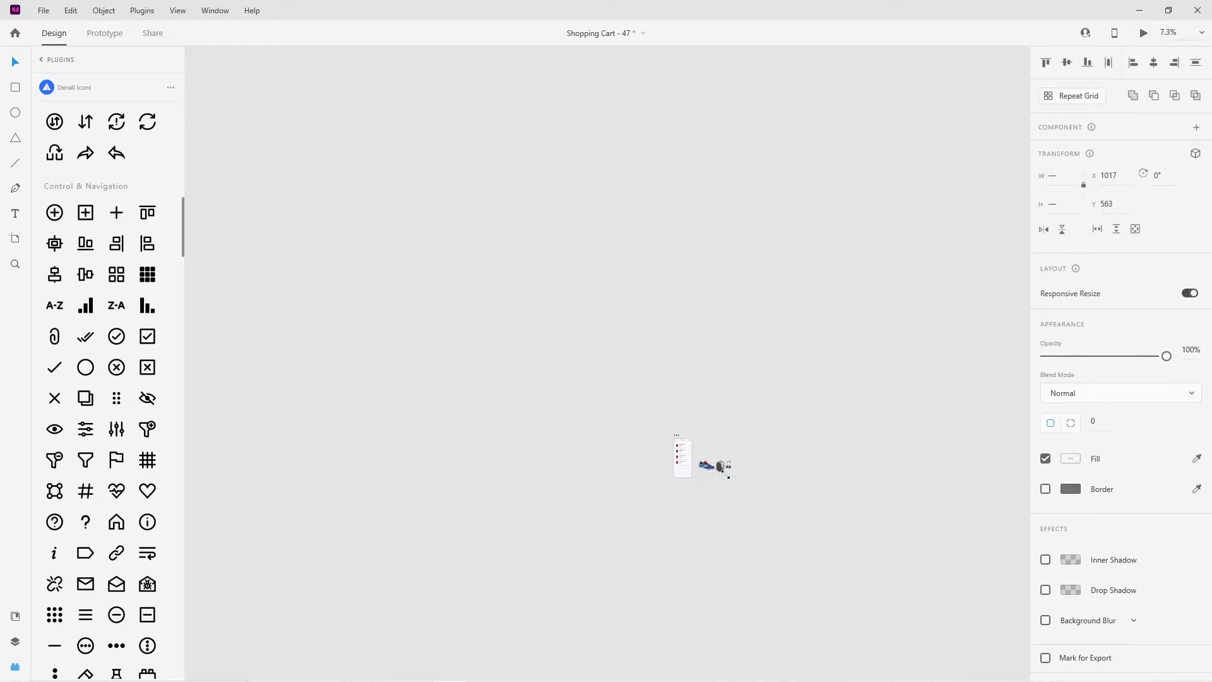
scroll(714, 468, up, 9)
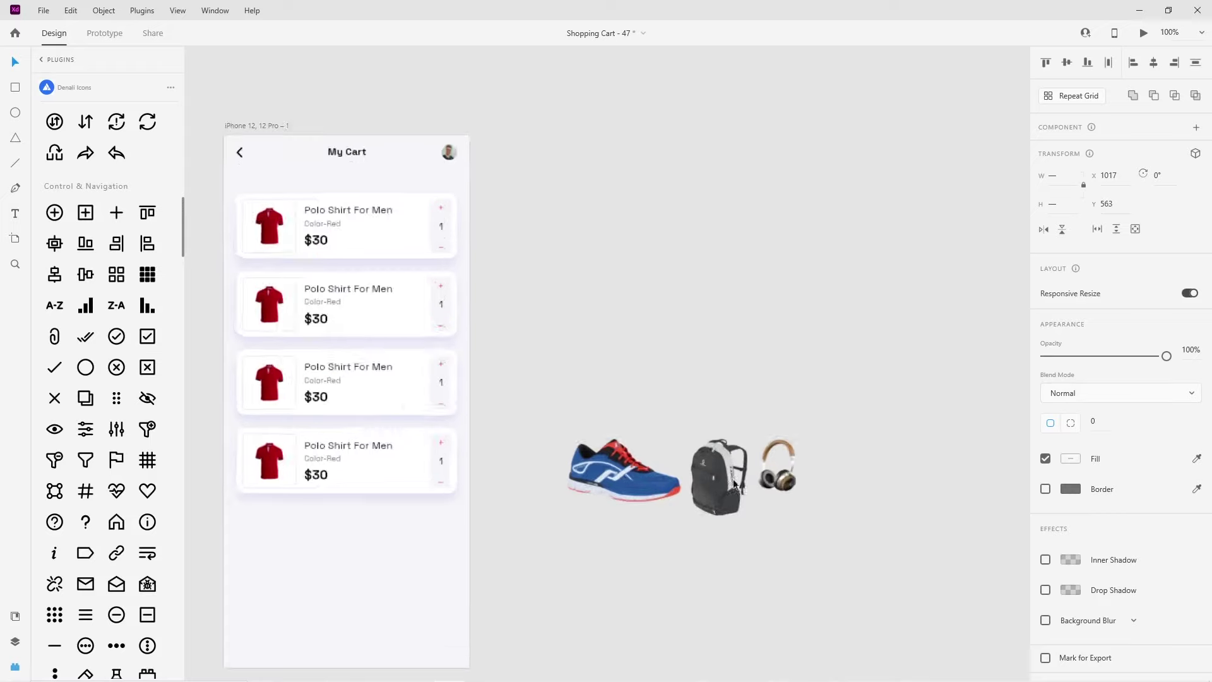
drag(795, 516, 676, 475)
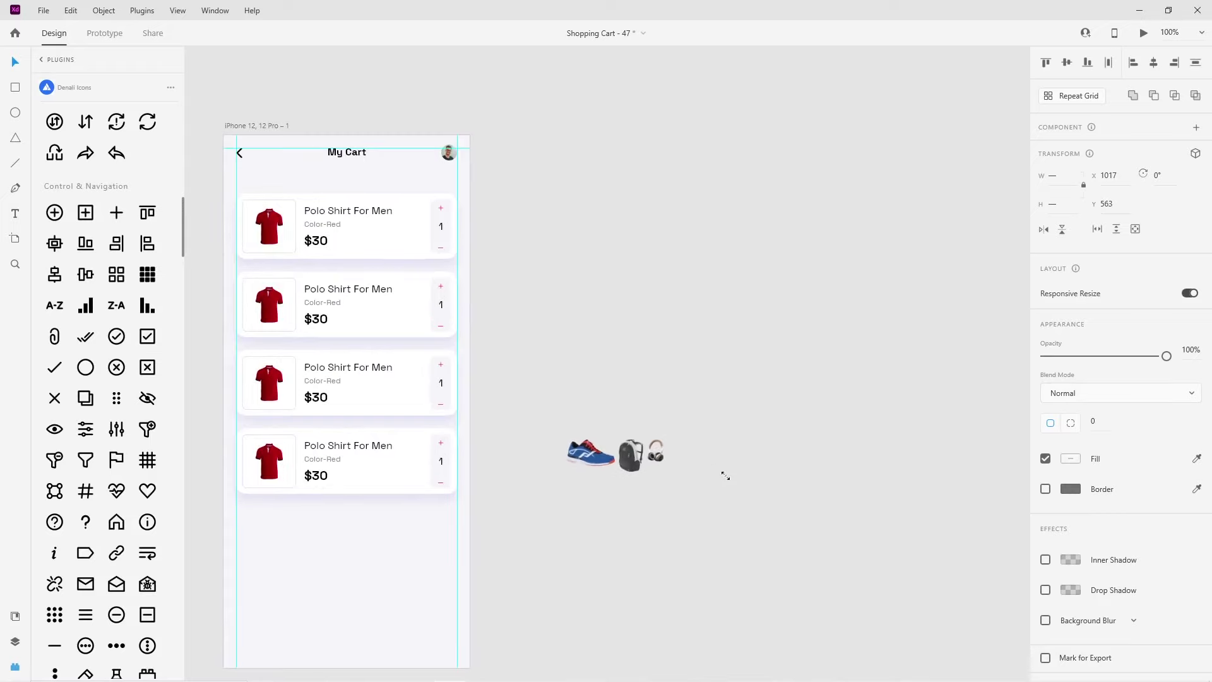
drag(554, 511, 650, 594)
click(368, 387)
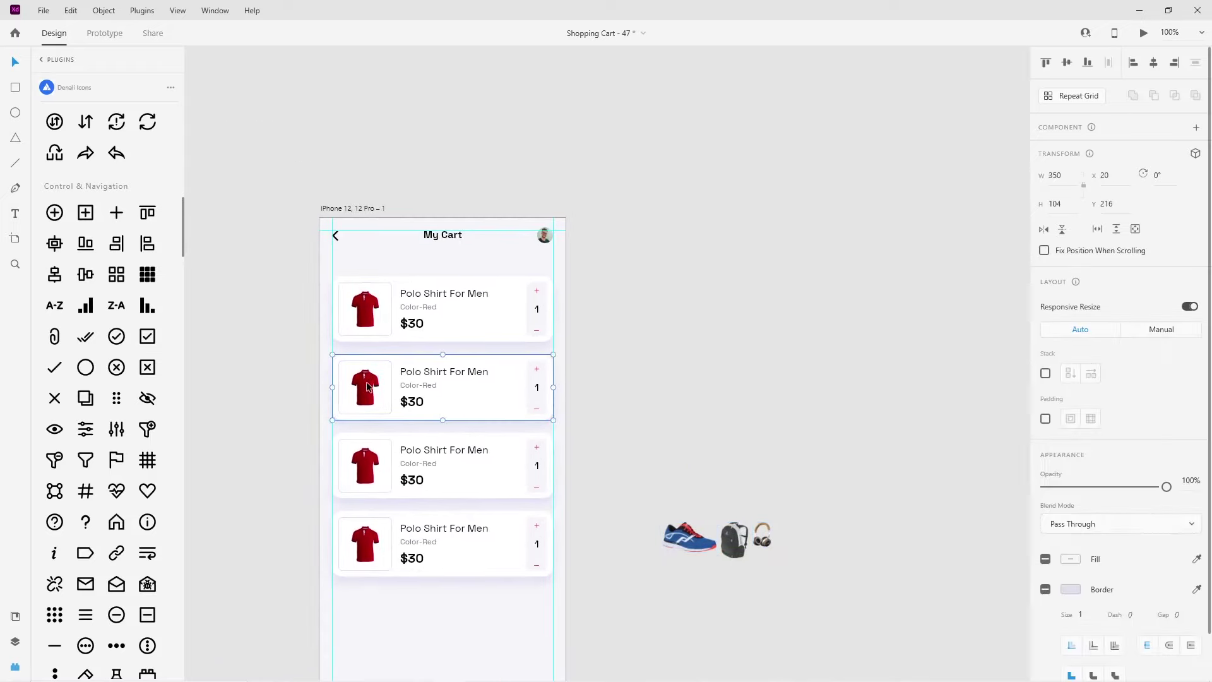
Ungroup the second card, swap its shirt for the backpack photo, and size and centre it
right_click(370, 387)
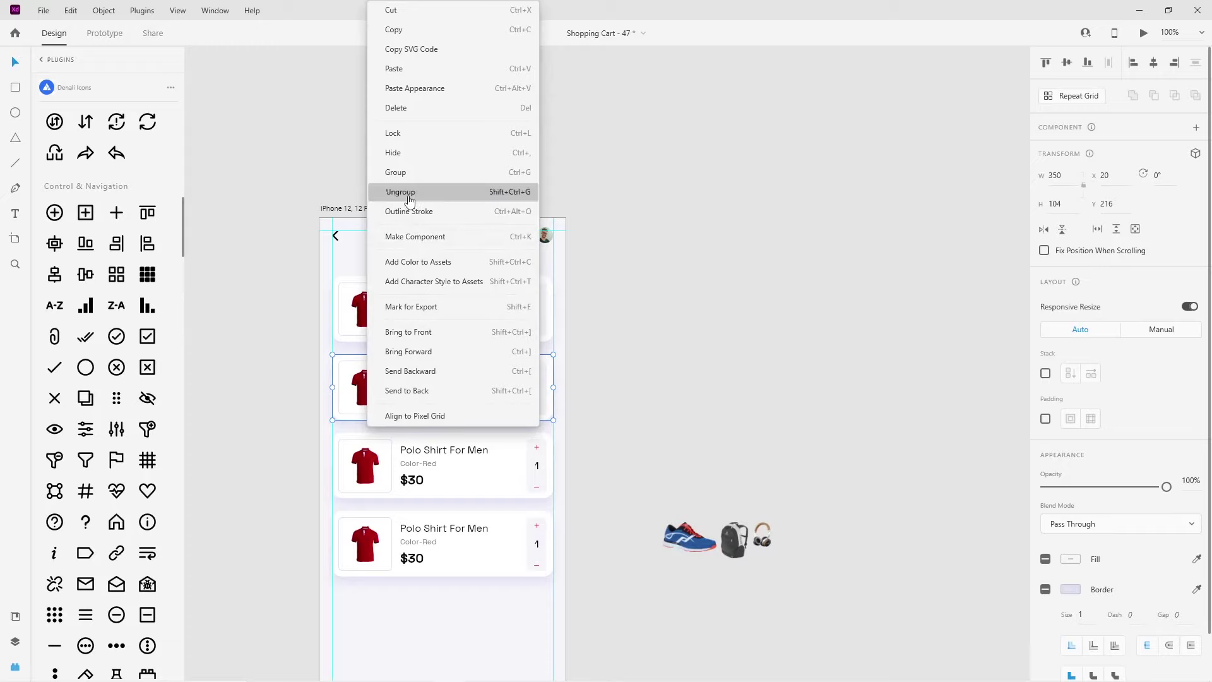
click(409, 192)
click(365, 381)
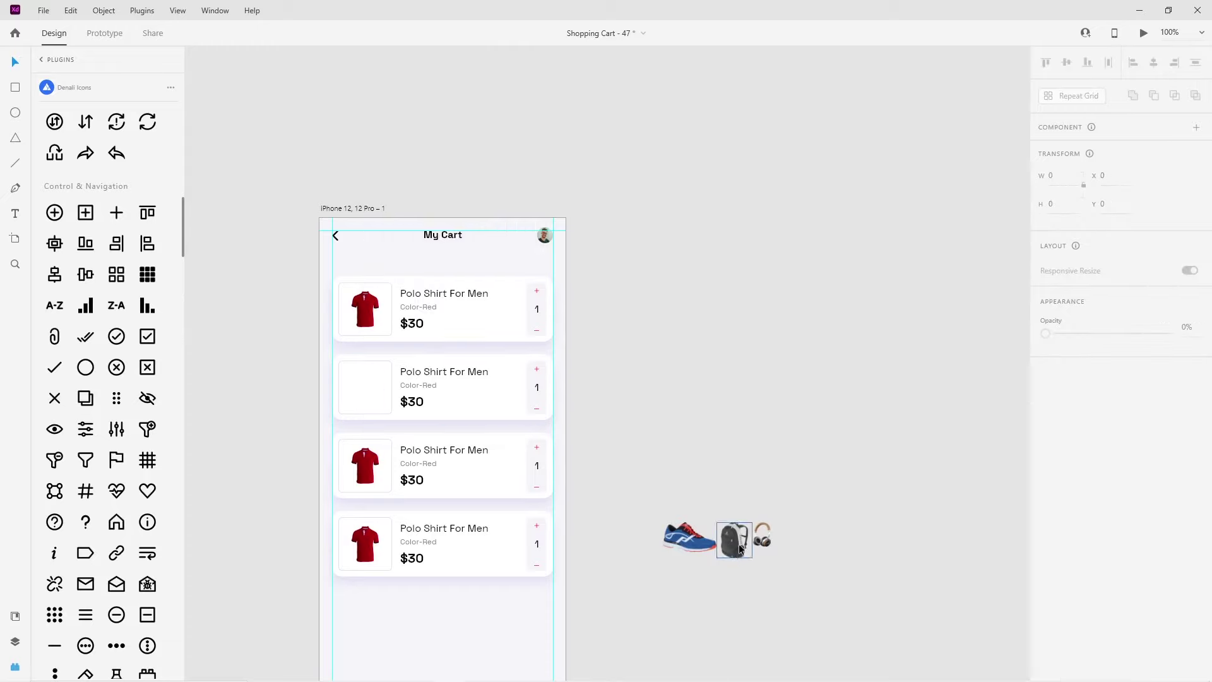
drag(734, 540, 373, 391)
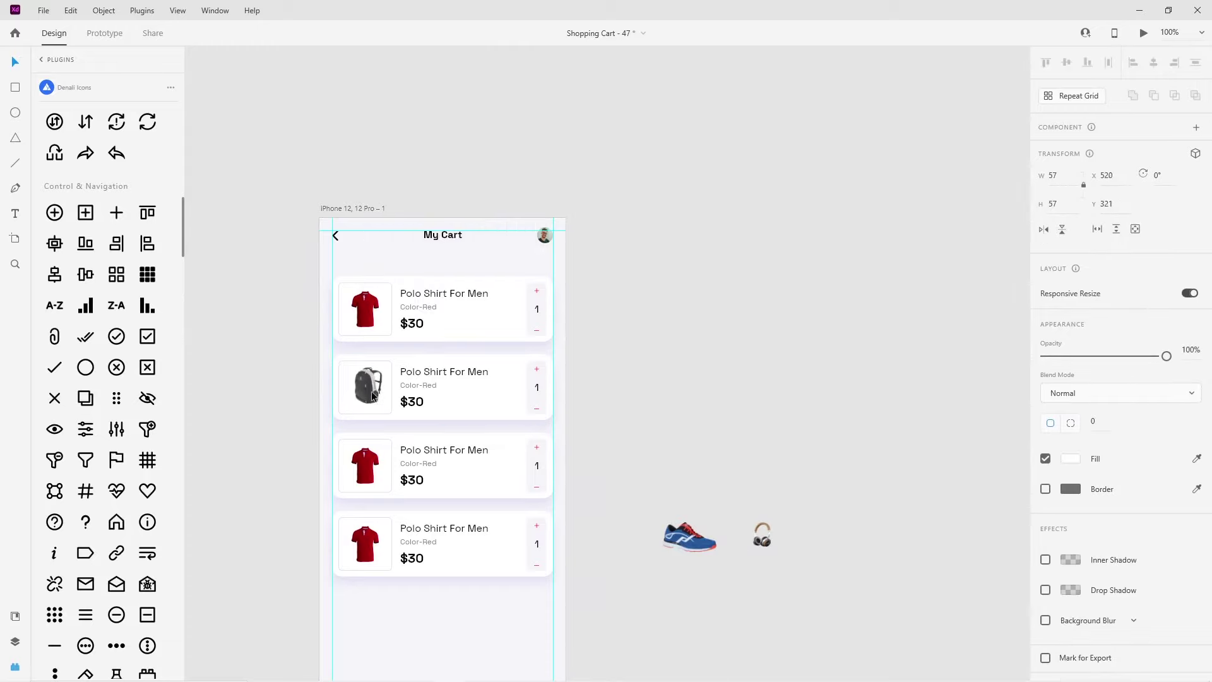
text(56)
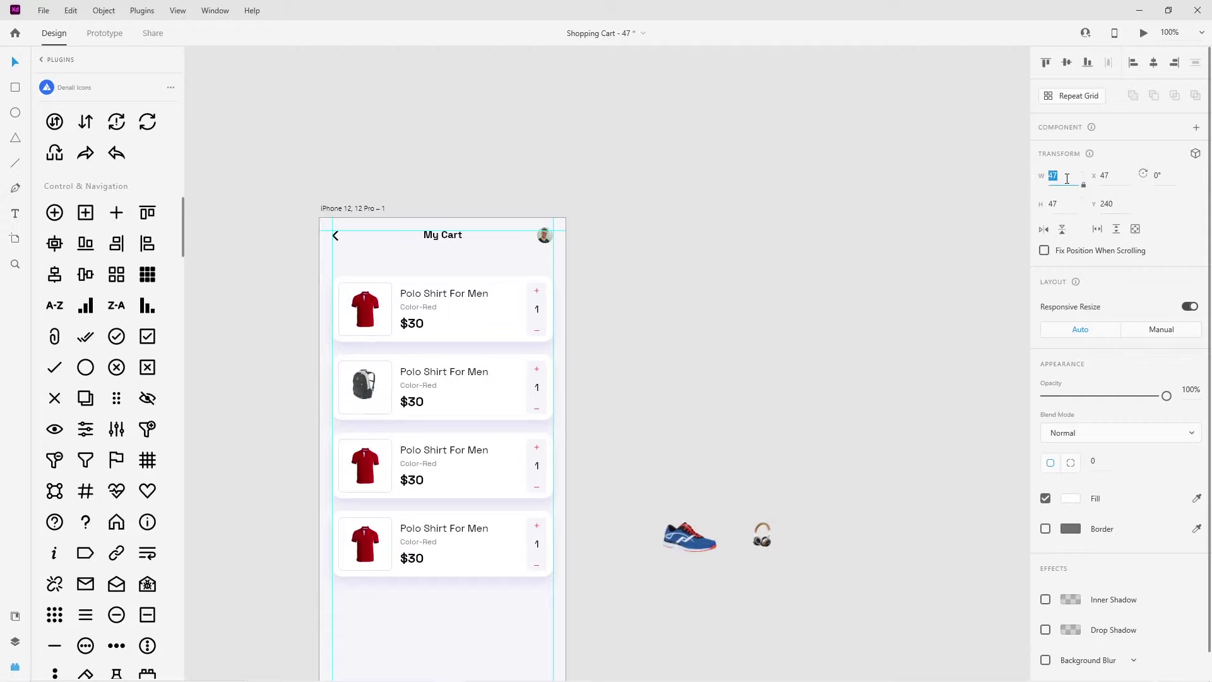
scroll(354, 379, up, 3)
scroll(353, 378, up, 6)
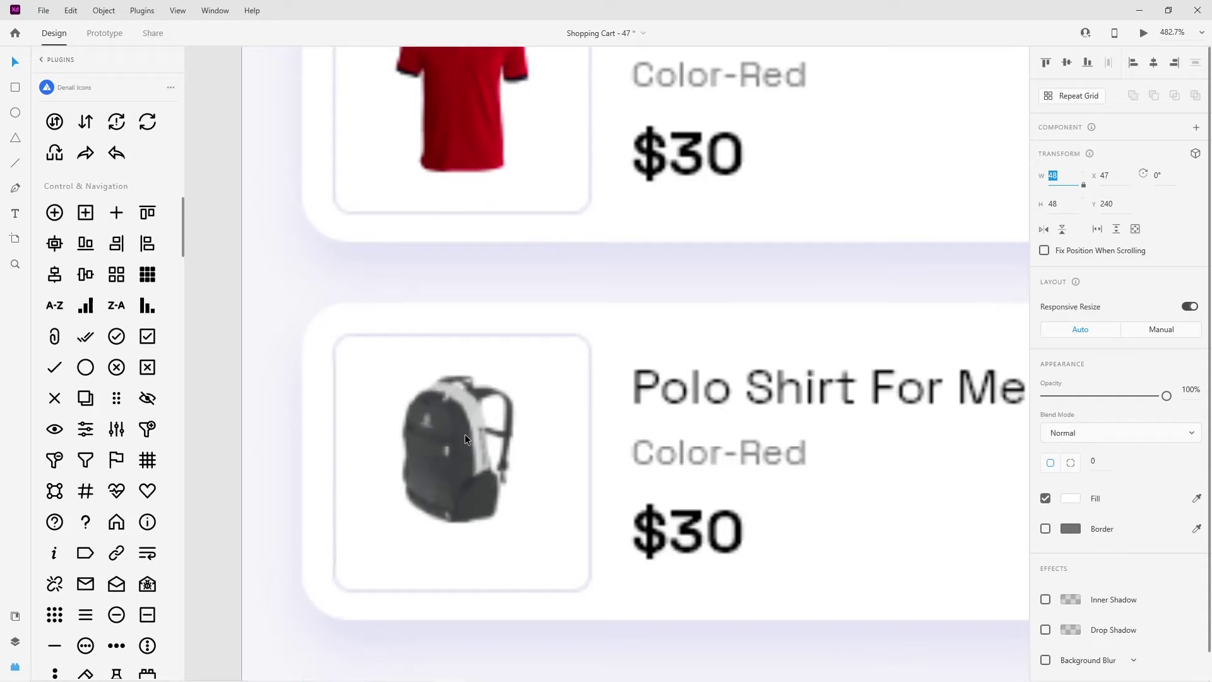
drag(465, 436, 468, 445)
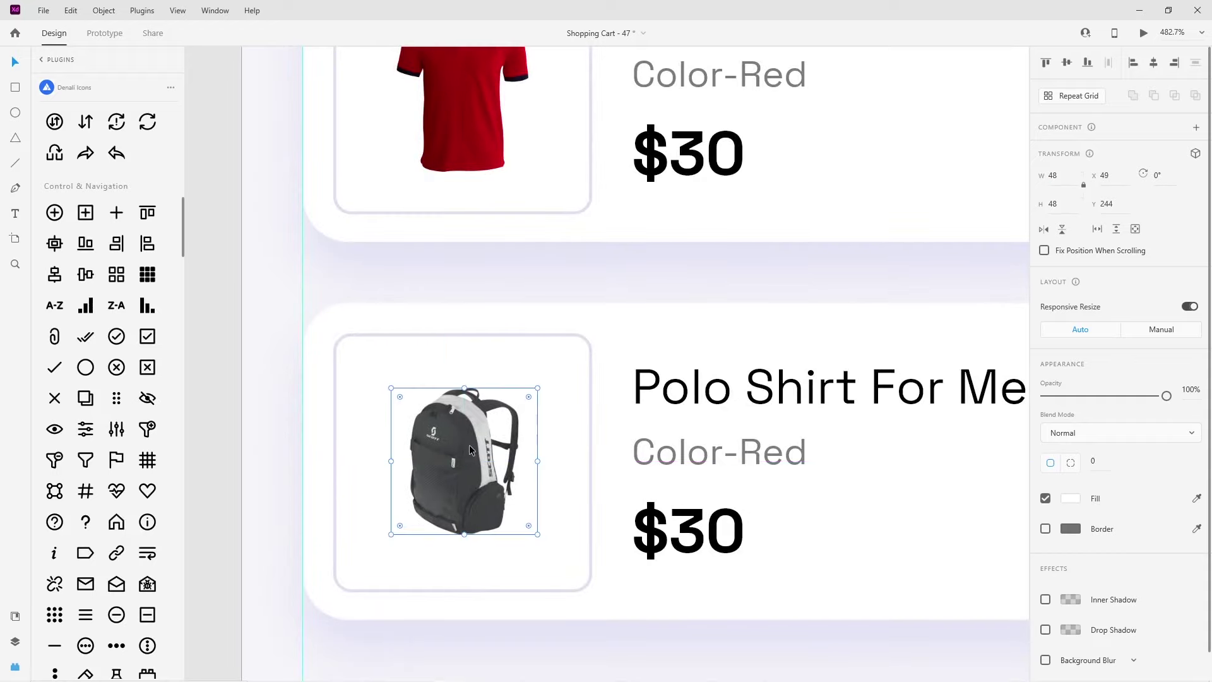
scroll(468, 444, down, 5)
click(532, 423)
double_click(531, 422)
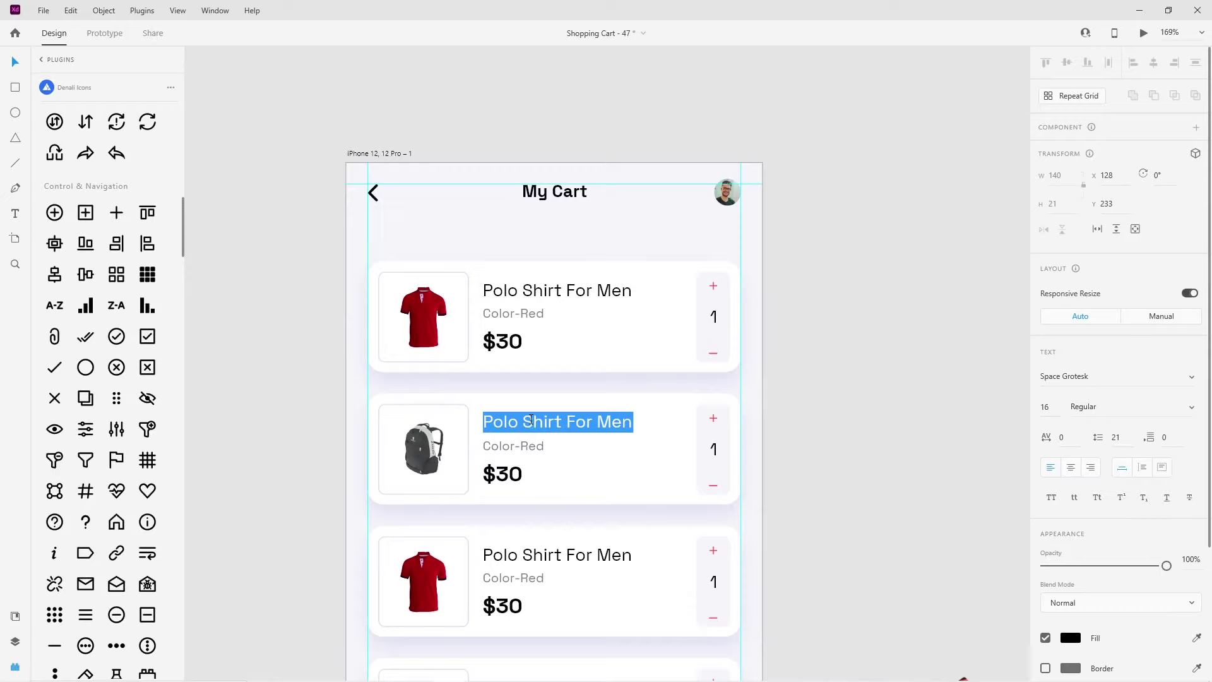
Retype the second card's text as 'Scott Bag', 'Color-Black' and '$42'
text(Scott Bag)
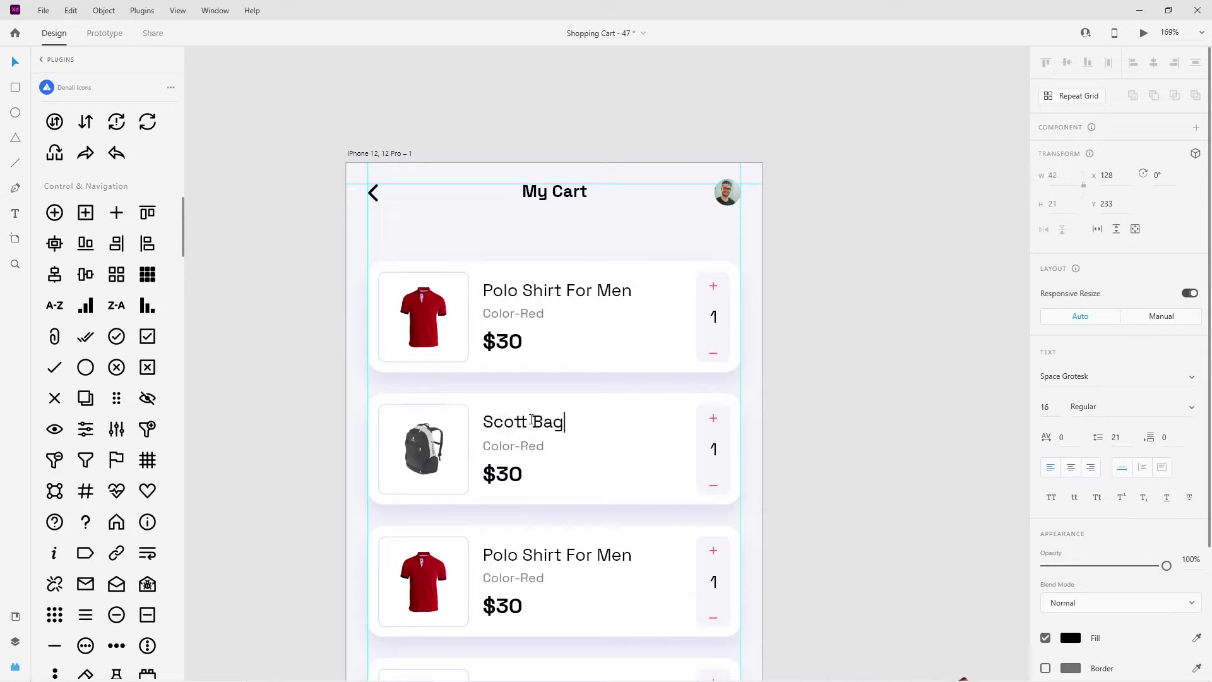
key(Escape)
double_click(520, 445)
text(Black)
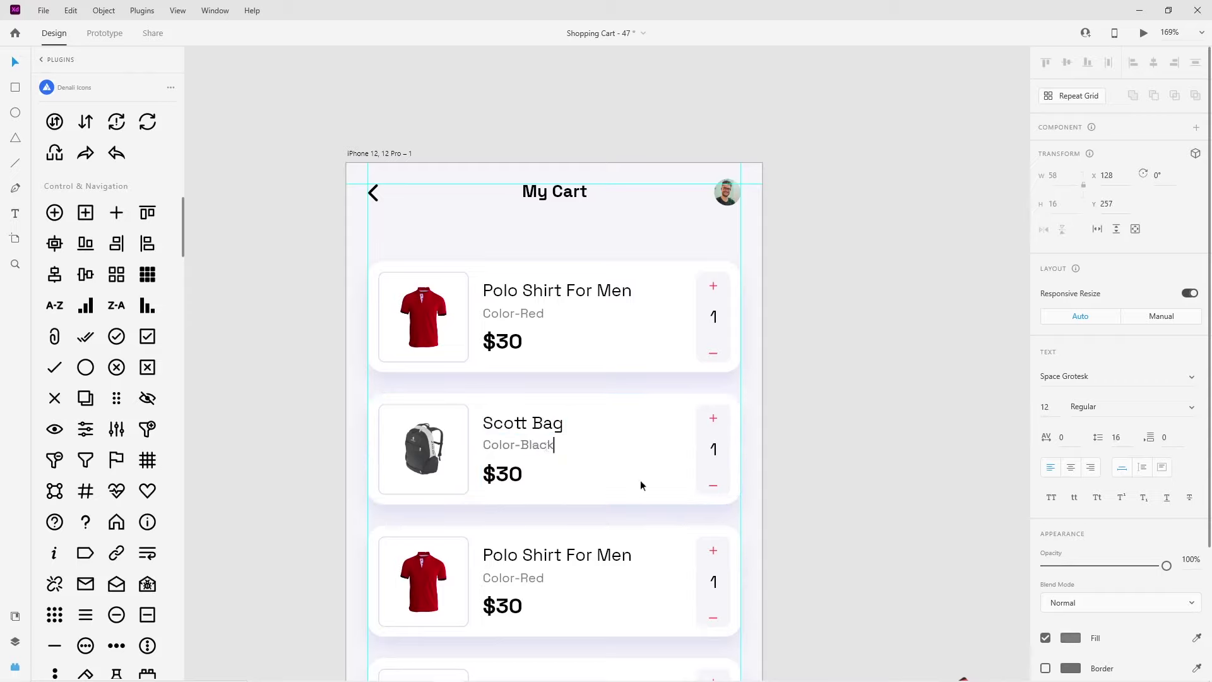
key(Escape)
double_click(546, 471)
text(42)
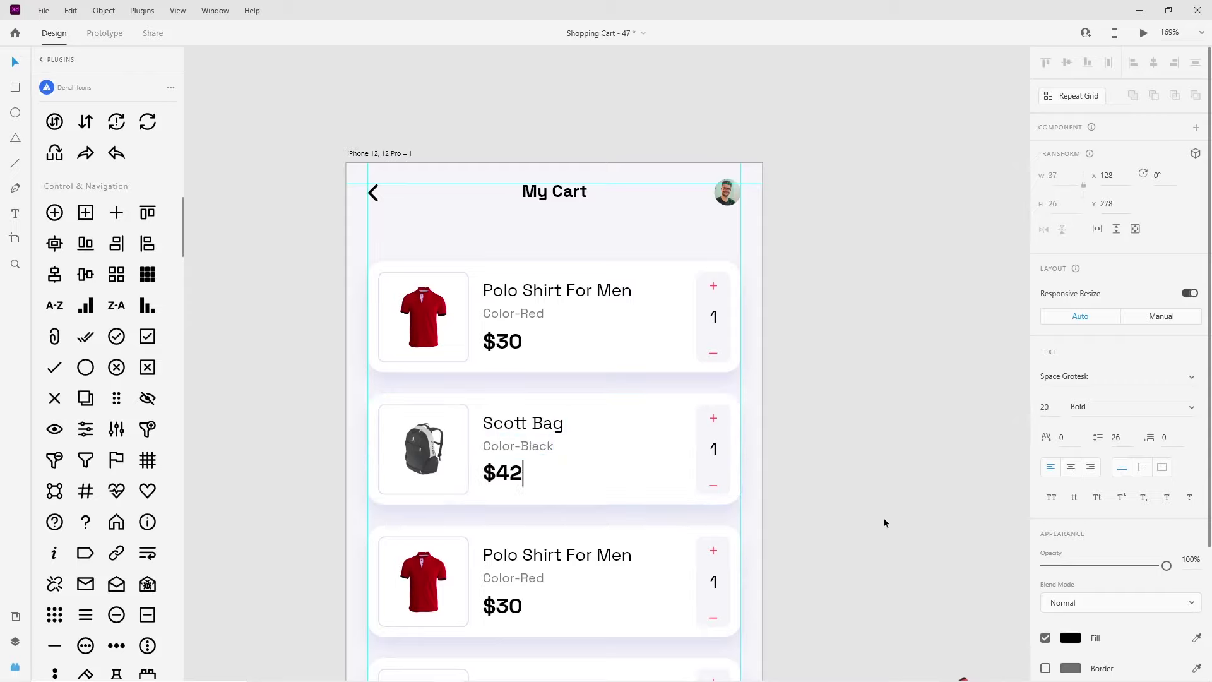
key(Escape)
right_click(405, 464)
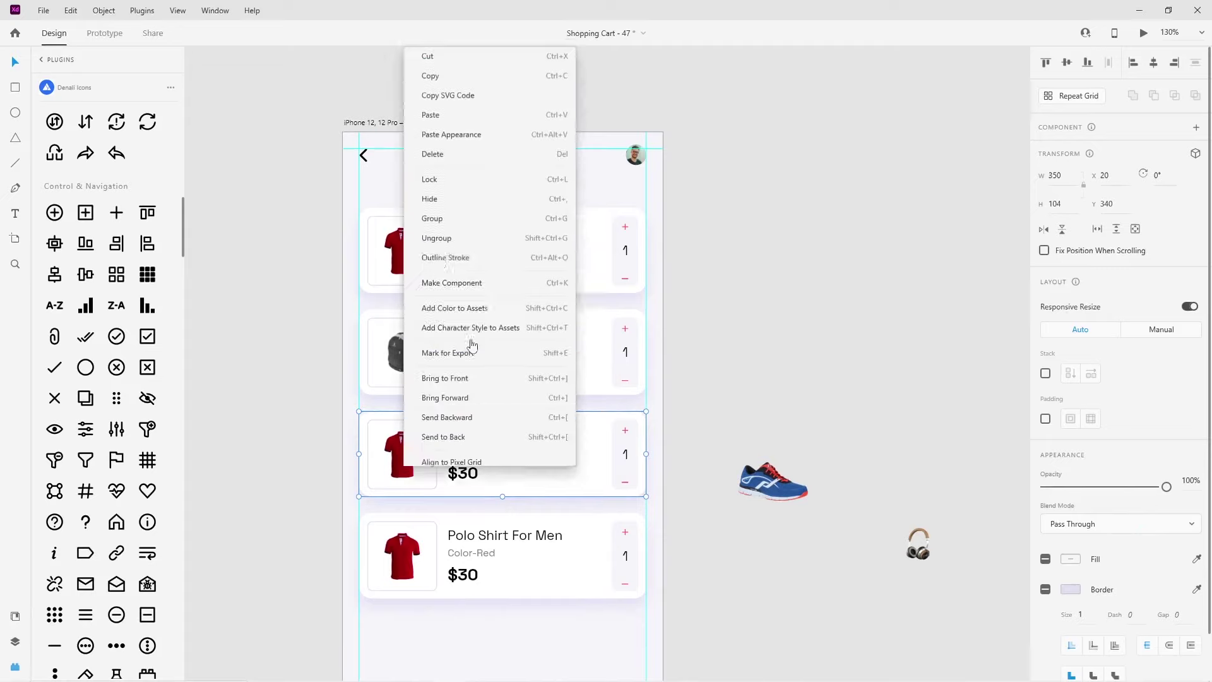
Ungroup the third and fourth cards and delete their shirt images
click(450, 238)
click(402, 455)
key(Delete)
click(399, 558)
right_click(399, 558)
click(442, 328)
click(402, 555)
key(Delete)
Place the blue shoe in the third card's image box at width 60, centered
drag(772, 481, 411, 447)
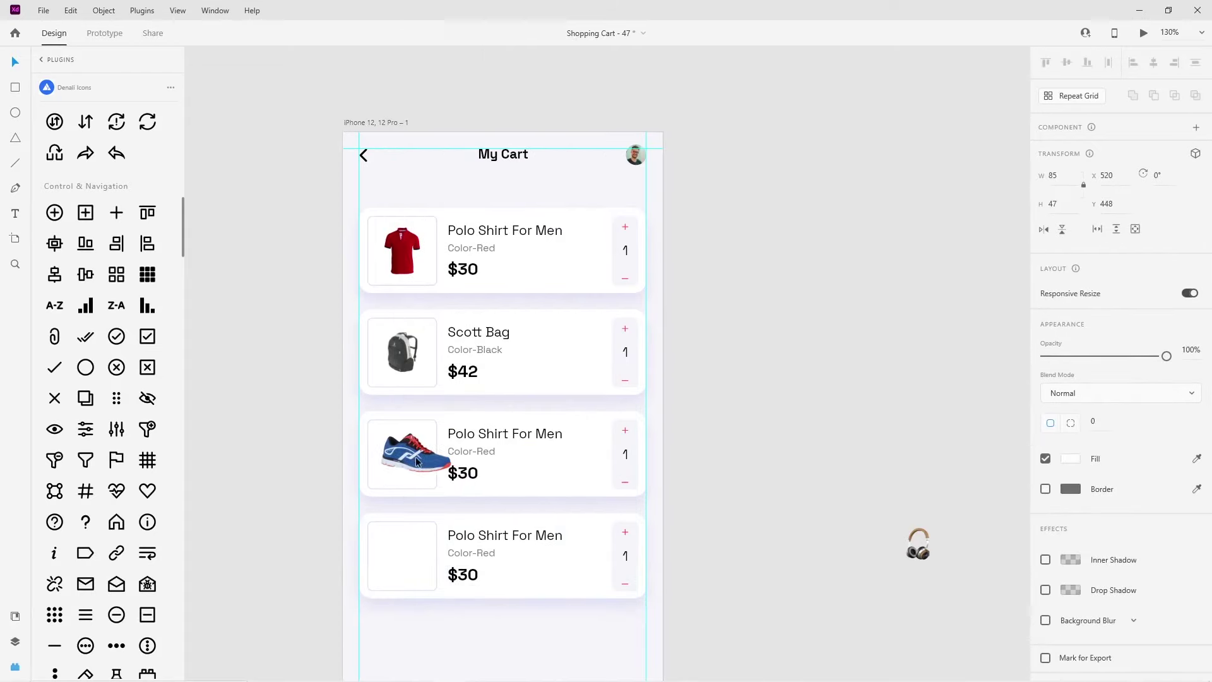
scroll(397, 467, up, 5)
text(60)
key(Return)
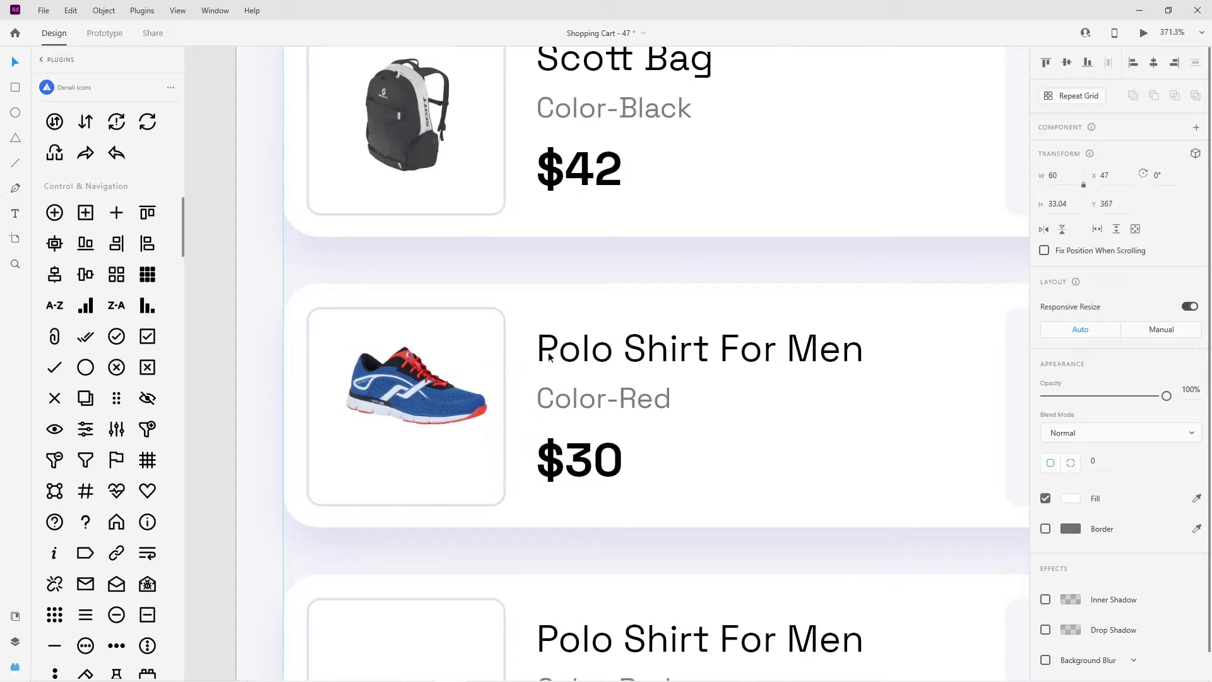
drag(498, 328, 505, 346)
drag(436, 416, 426, 430)
scroll(425, 431, down, 5)
scroll(441, 471, up, 3)
Place the headphones in the fourth card's image box at width 35, centered
drag(900, 398, 407, 423)
scroll(391, 406, up, 1)
scroll(391, 406, up, 3)
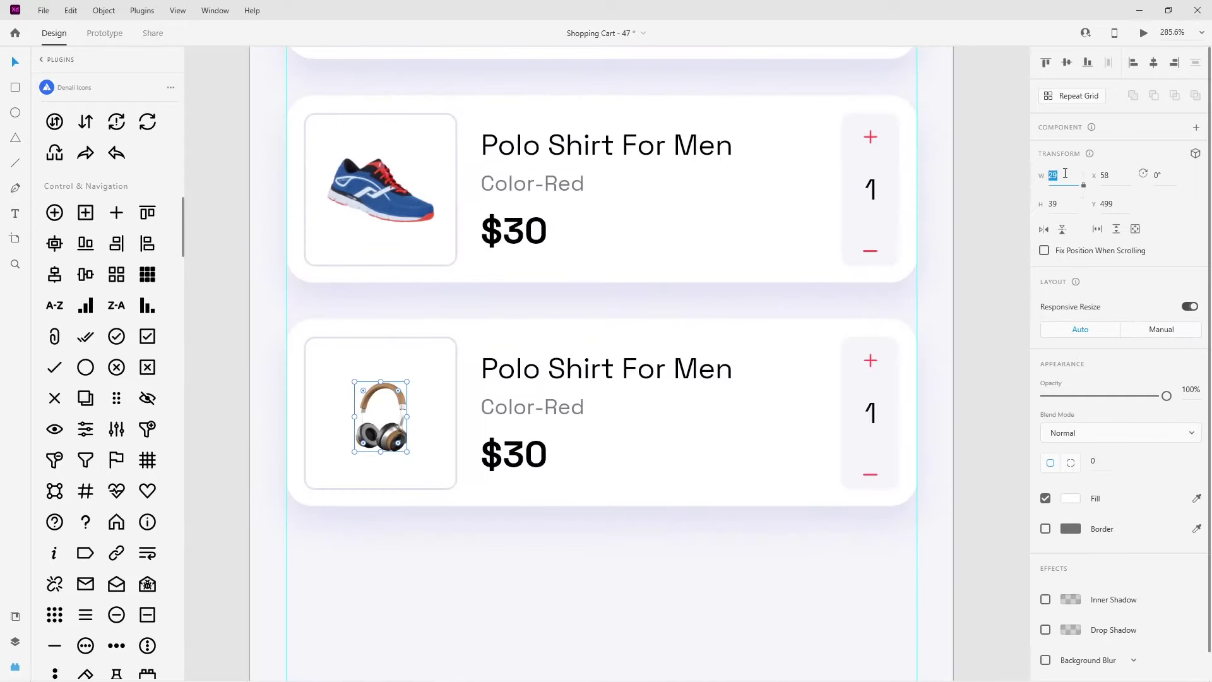
text(5)
key(Return)
drag(378, 420, 391, 441)
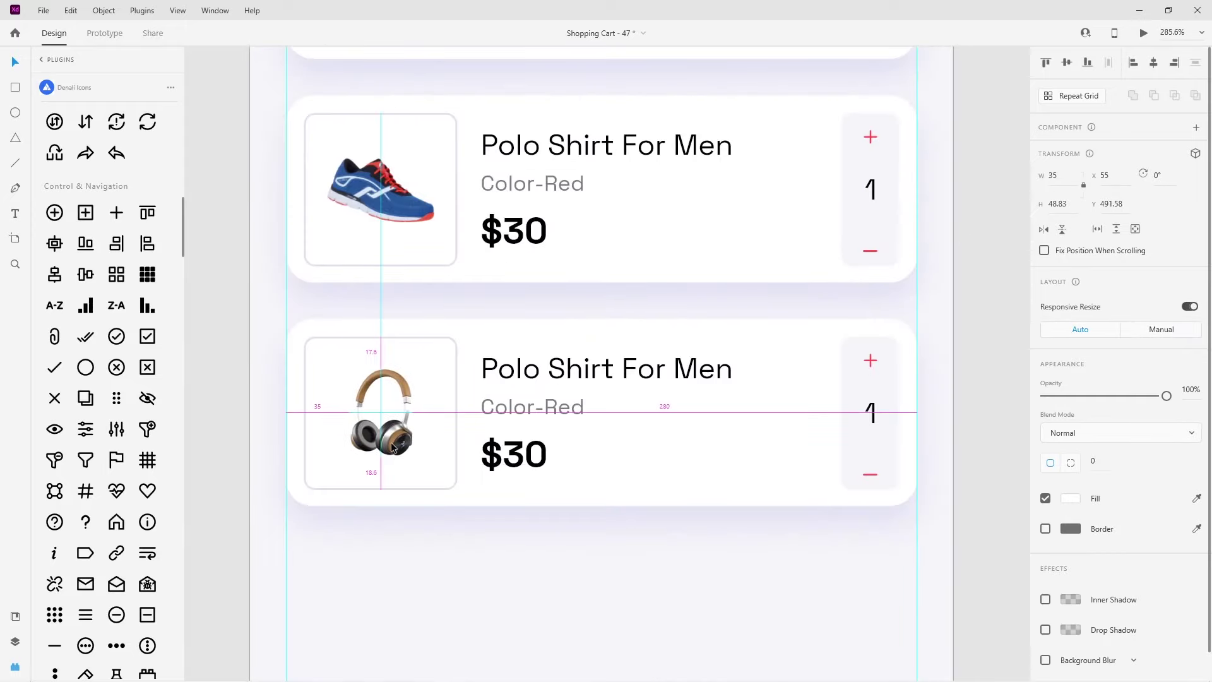
scroll(450, 502, down, 1)
drag(411, 505, 409, 505)
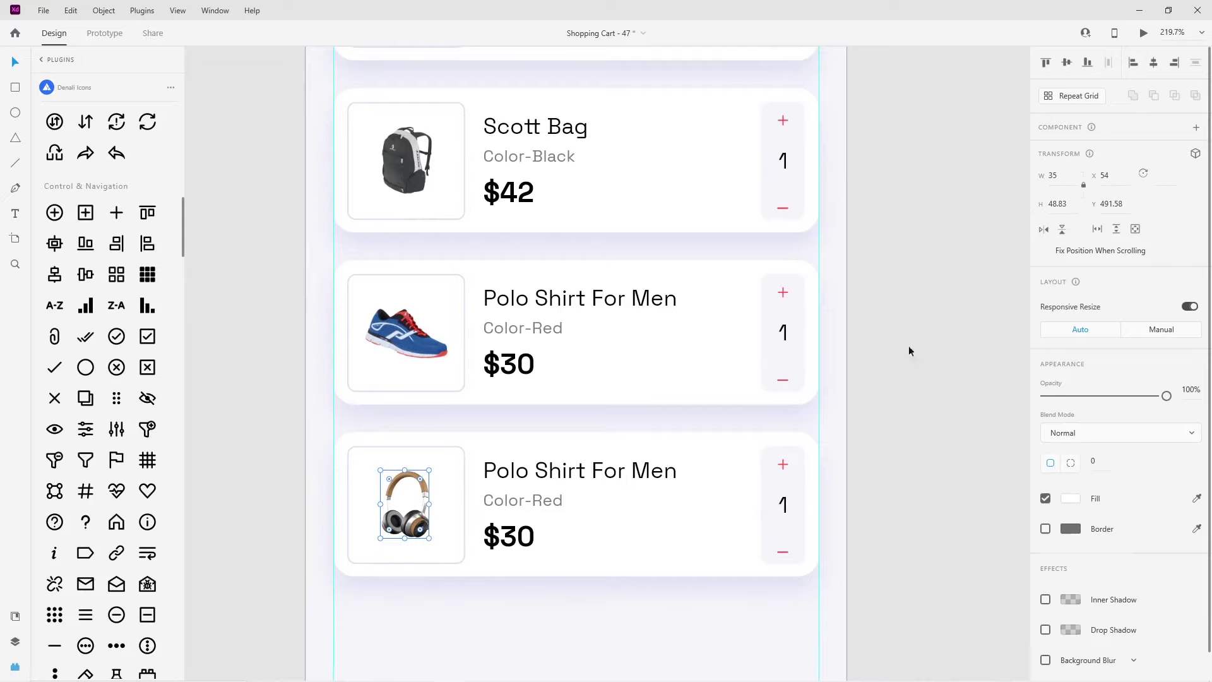
click(399, 598)
scroll(387, 606, up, 1)
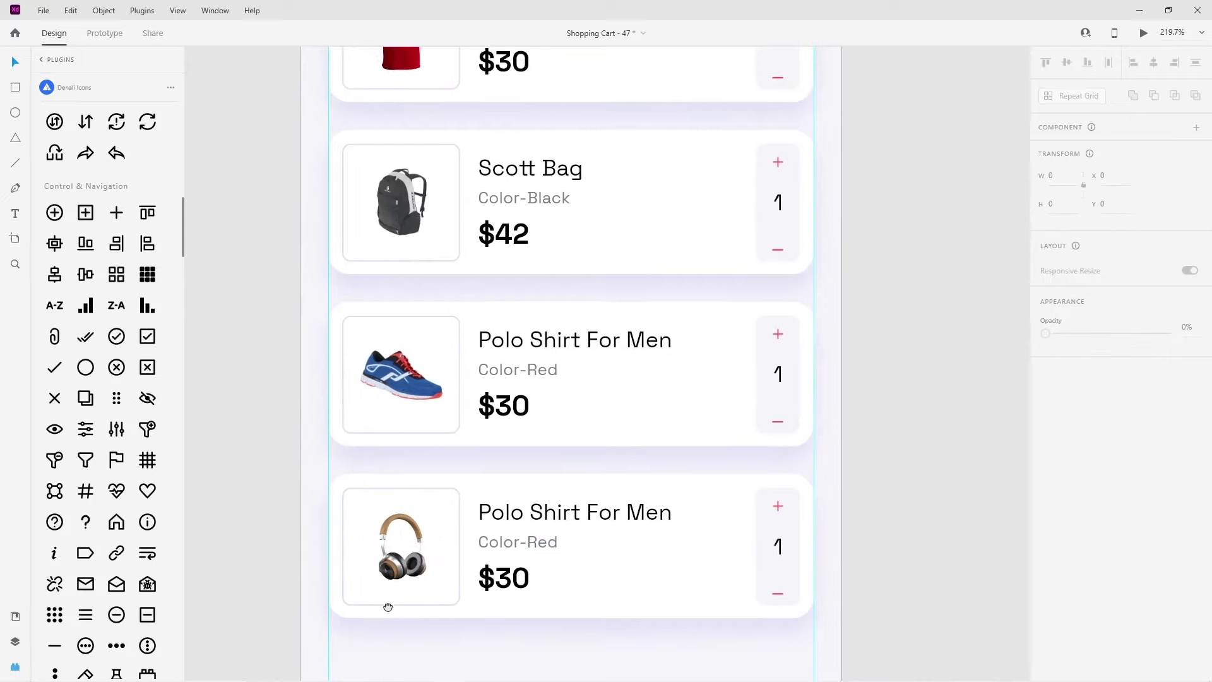
scroll(547, 347, up, 1)
Relabel the third card 'Pro Tour Shoes', 'Color-Blue', '$150'
scroll(547, 347, up, 2)
click(516, 387)
double_click(516, 387)
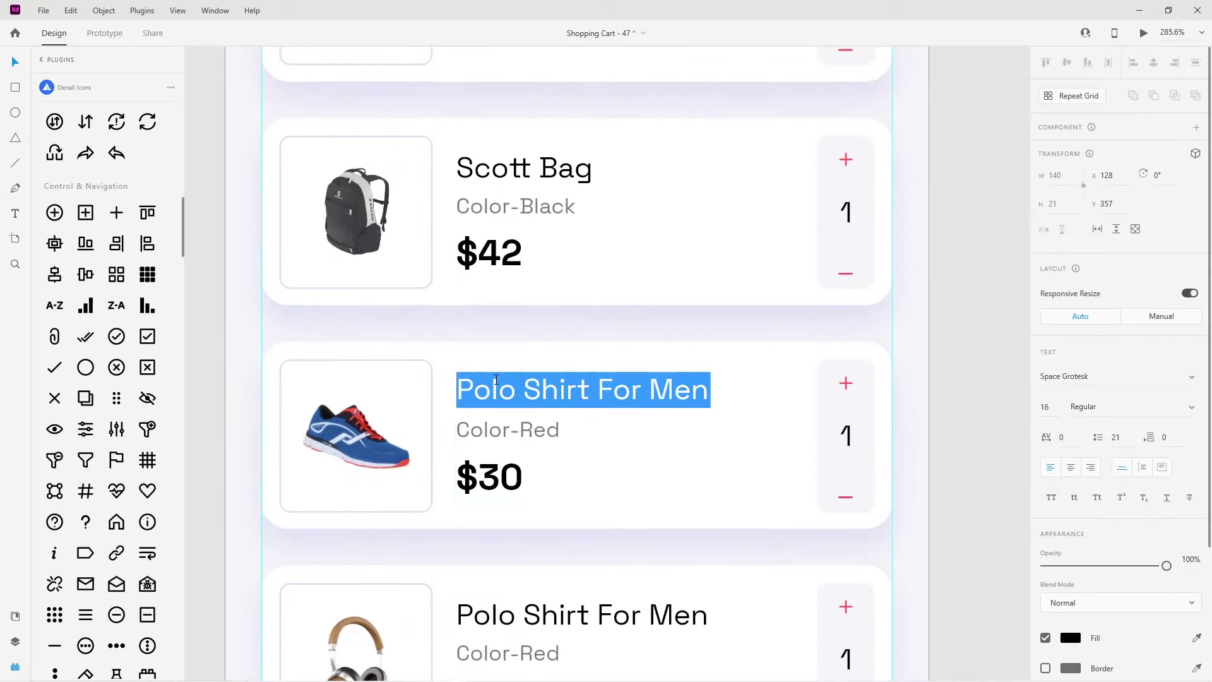
text(Pro Tour Shoes)
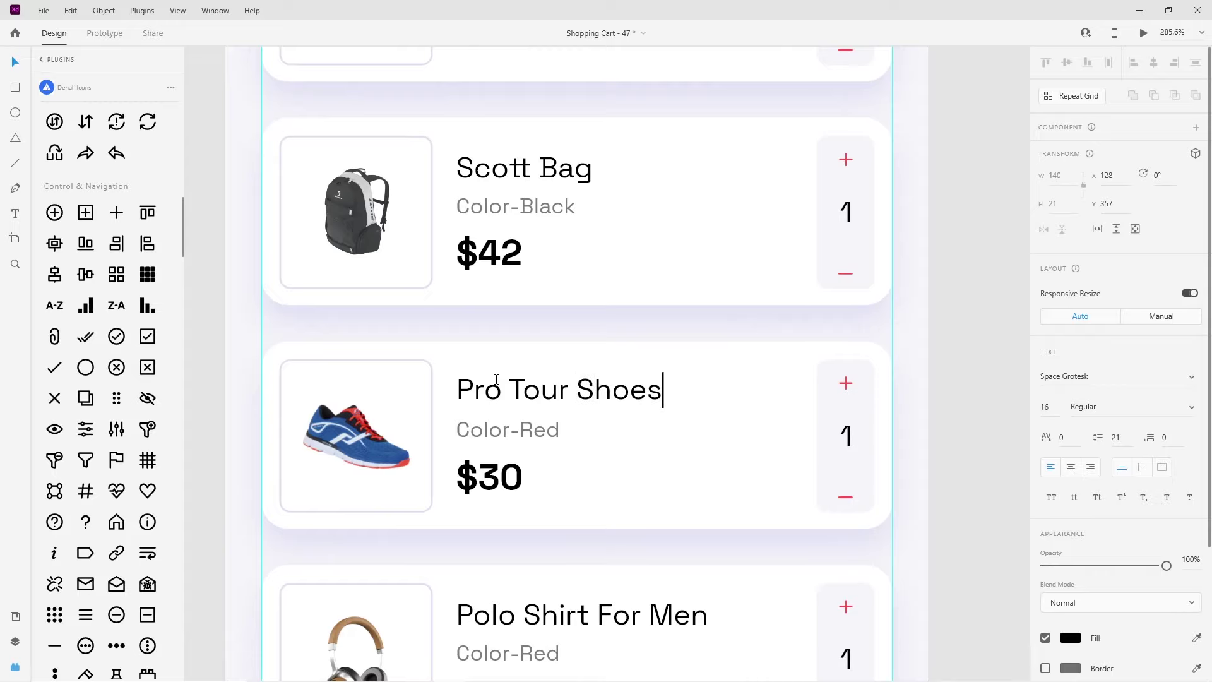
click(460, 428)
double_click(542, 429)
text(Blue)
click(517, 483)
double_click(520, 481)
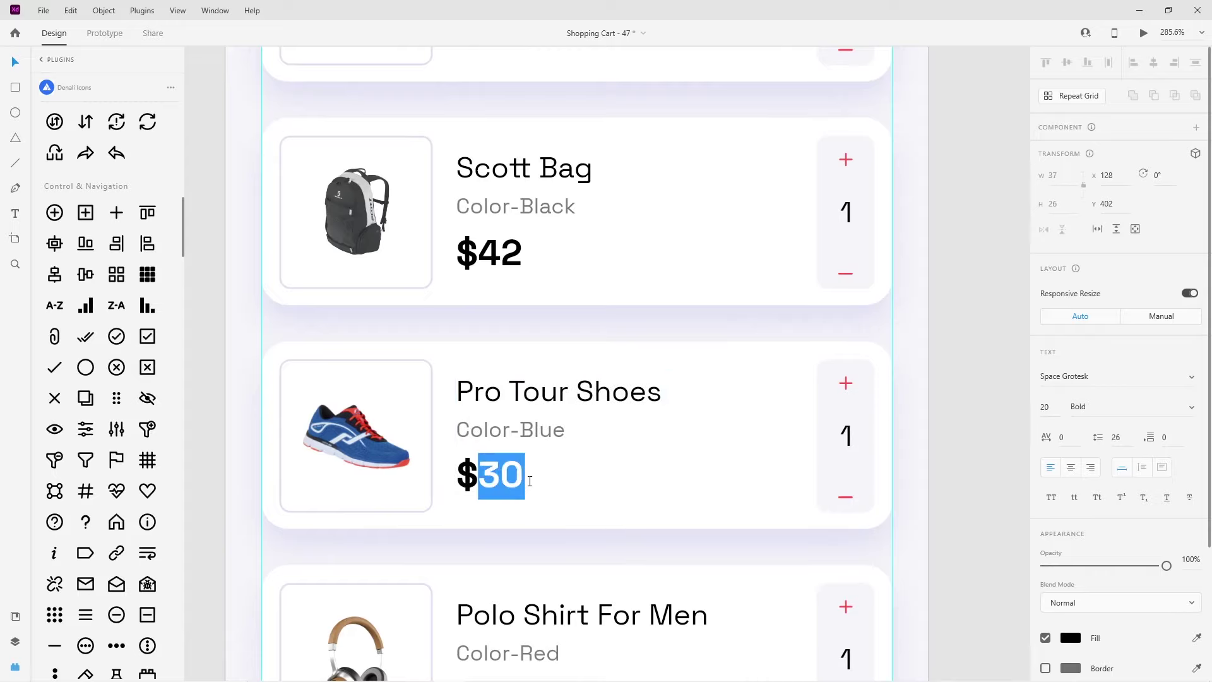
key(Escape)
Retitle the fourth card 'T250 Headphone'
scroll(694, 569, down, 4)
double_click(503, 463)
key(ctrl+a)
text(T 250)
key(BackSpace)
key(BackSpace)
key(BackSpace)
text(24)
key(BackSpace)
text(50)
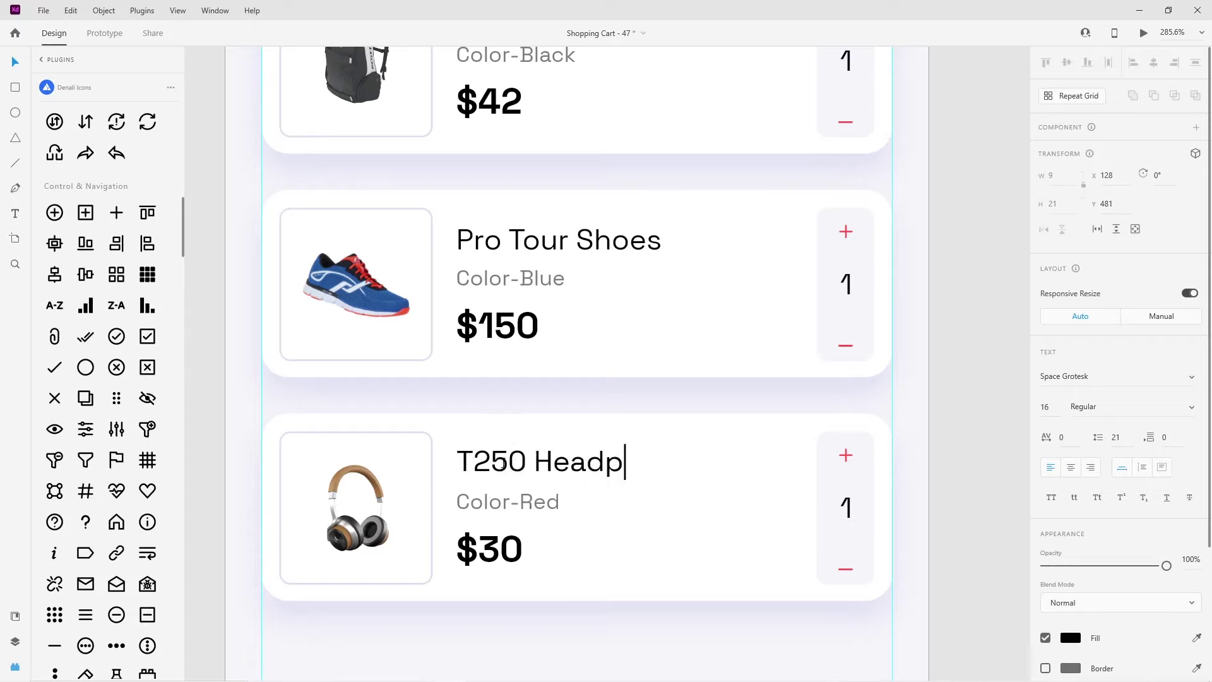
Change the fourth card's colour to 'Color-Brown' and price to '$98'
click(500, 501)
double_click(521, 500)
drag(520, 499, 549, 500)
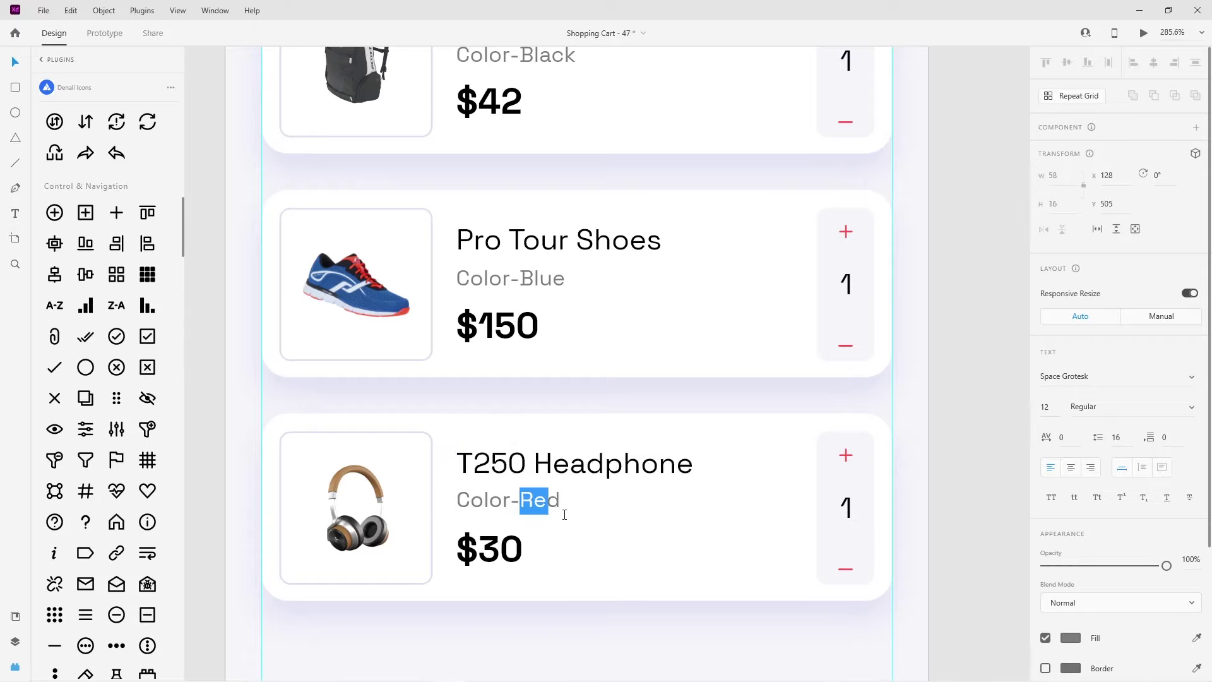
text(Brown)
click(500, 551)
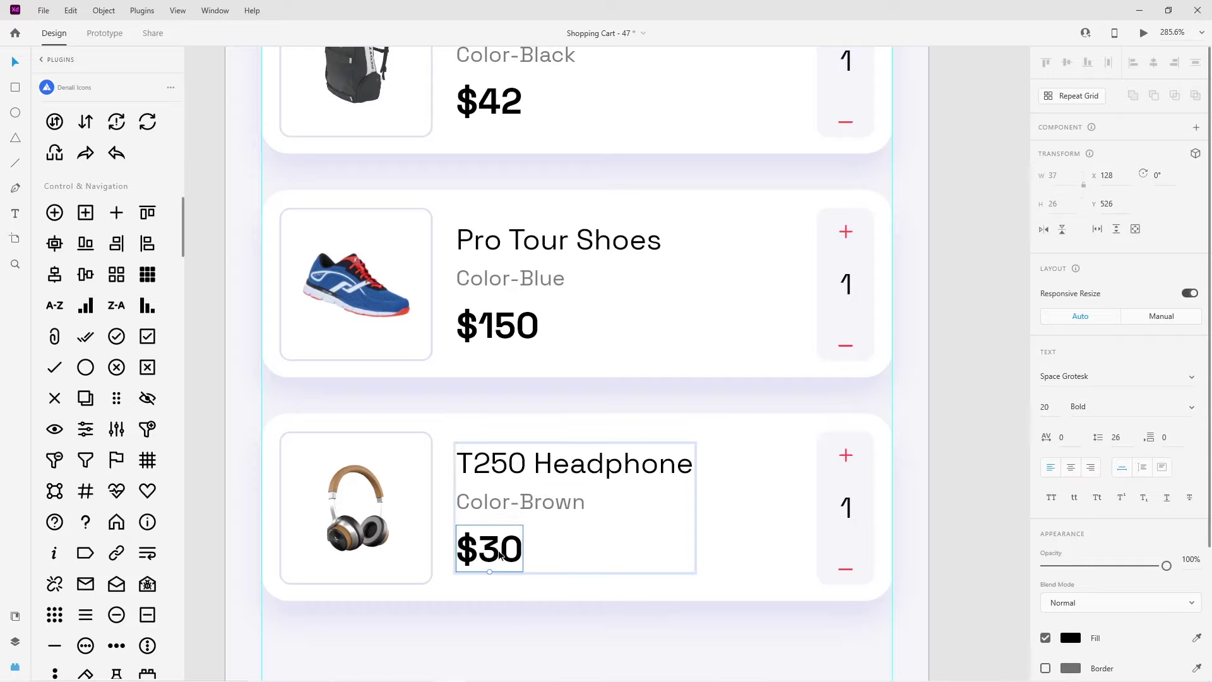
double_click(500, 551)
text(8)
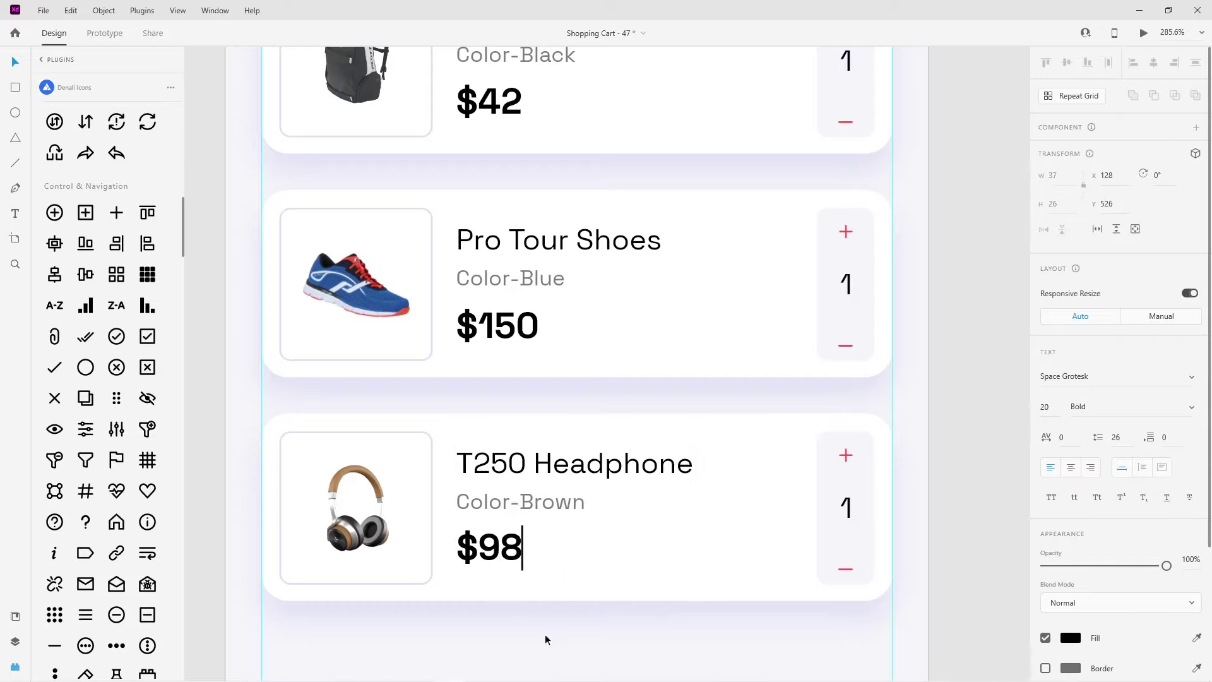
scroll(544, 622, down, 5)
Draw a 350-wide horizontal line below the cards and colour it the cards' lavender
click(567, 579)
scroll(562, 562, up, 2)
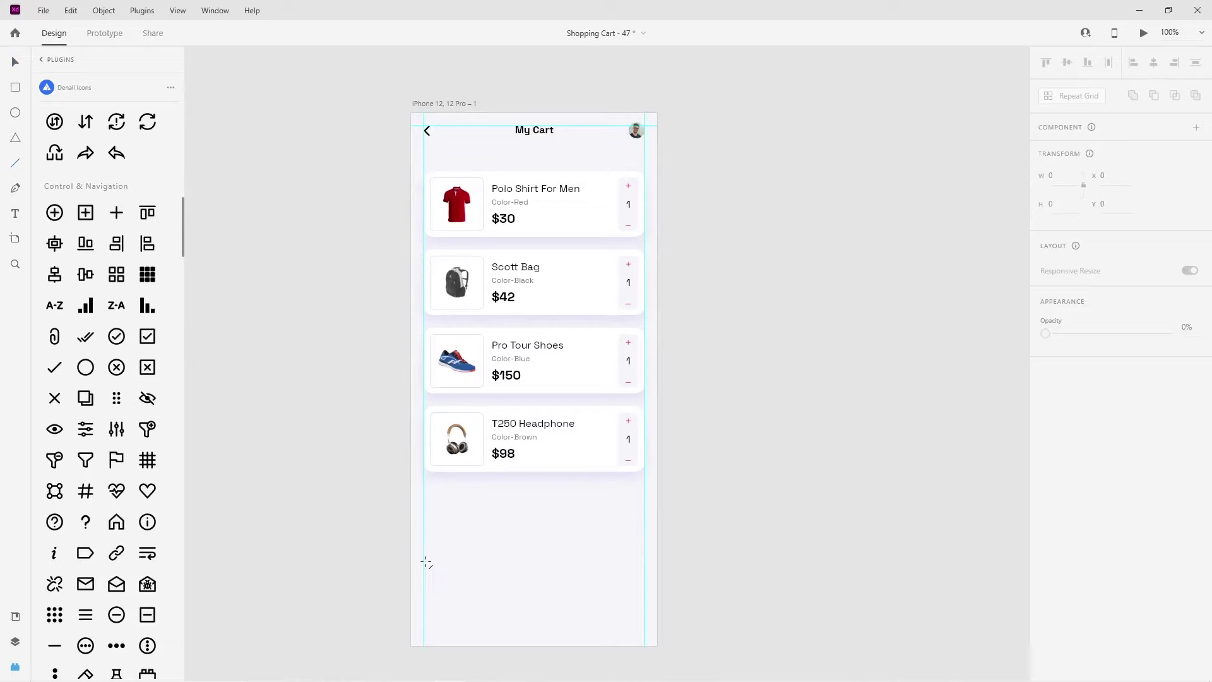
drag(424, 560, 644, 579)
click(15, 61)
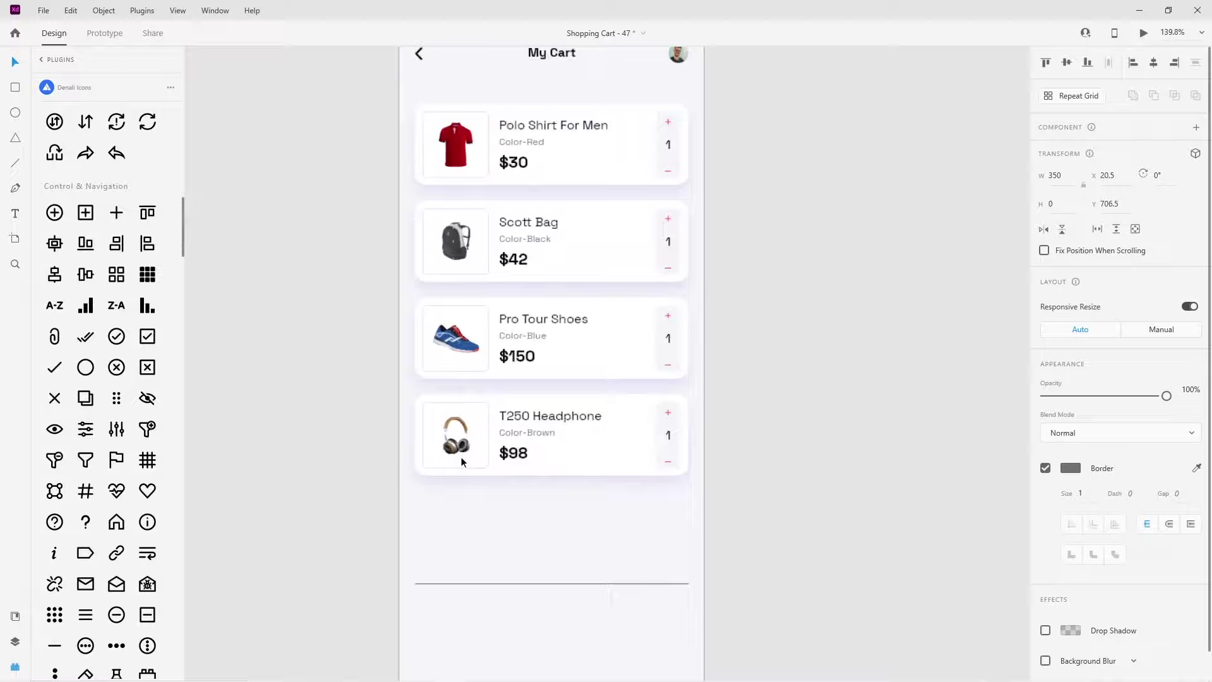
scroll(461, 456, up, 10)
click(1194, 470)
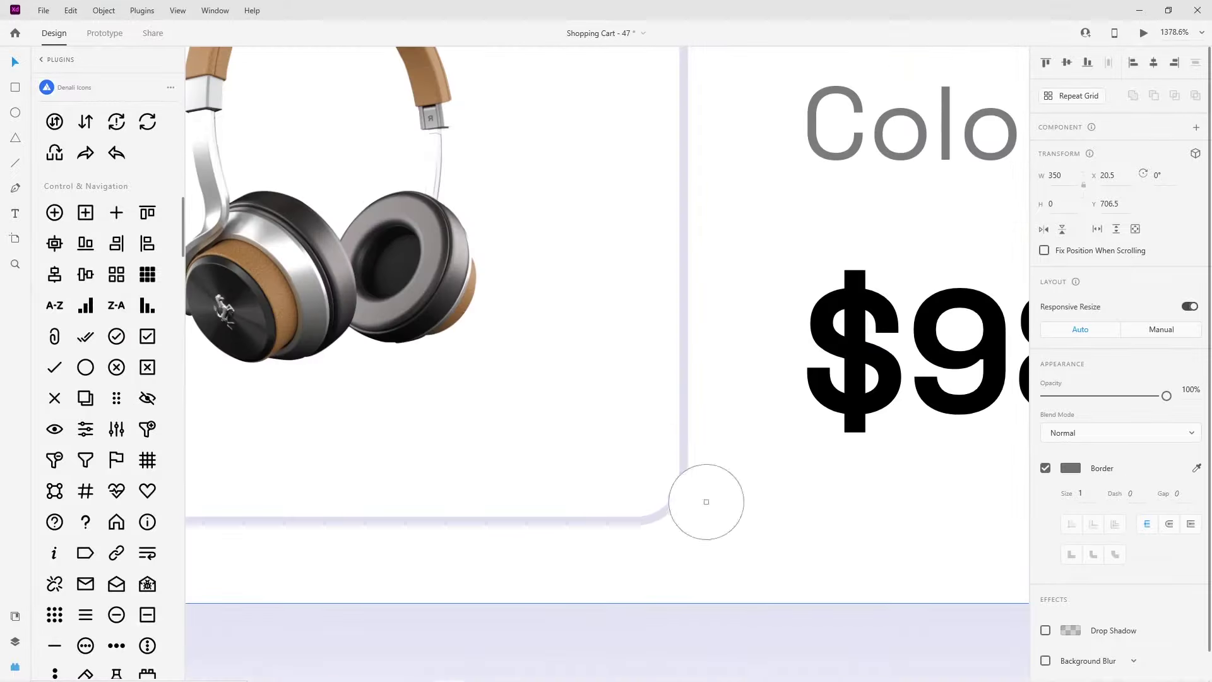
click(676, 501)
scroll(597, 503, down, 7)
scroll(597, 503, down, 3)
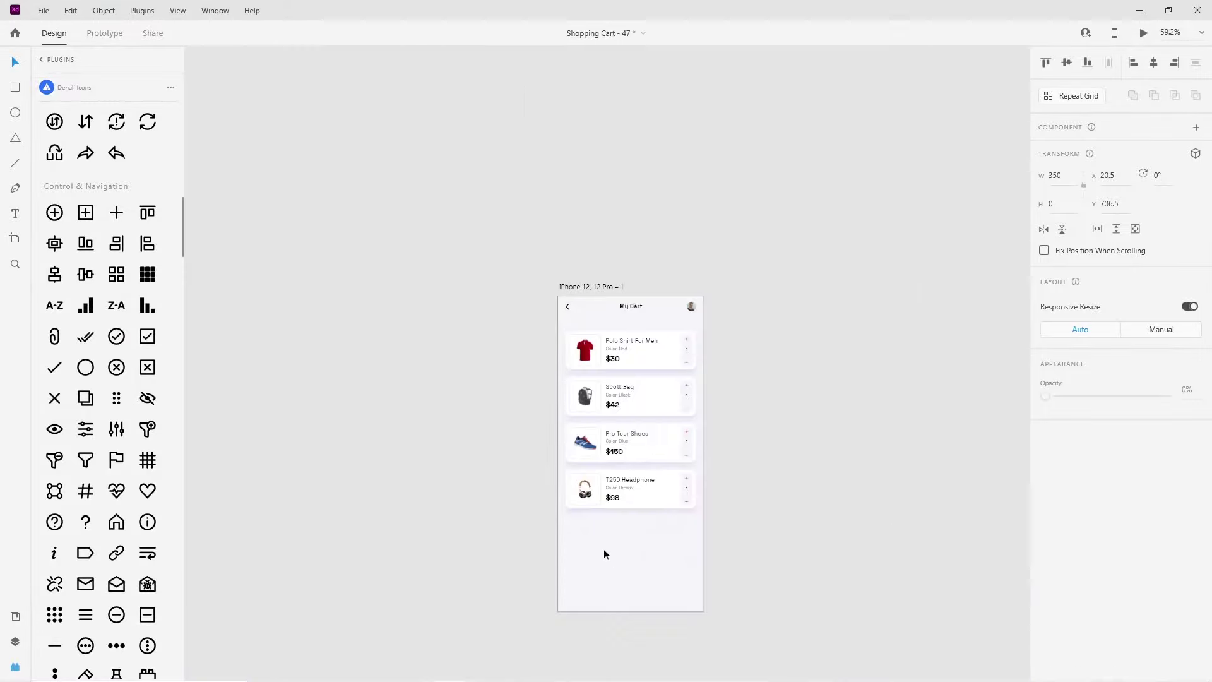
scroll(664, 569, up, 5)
drag(542, 576, 542, 522)
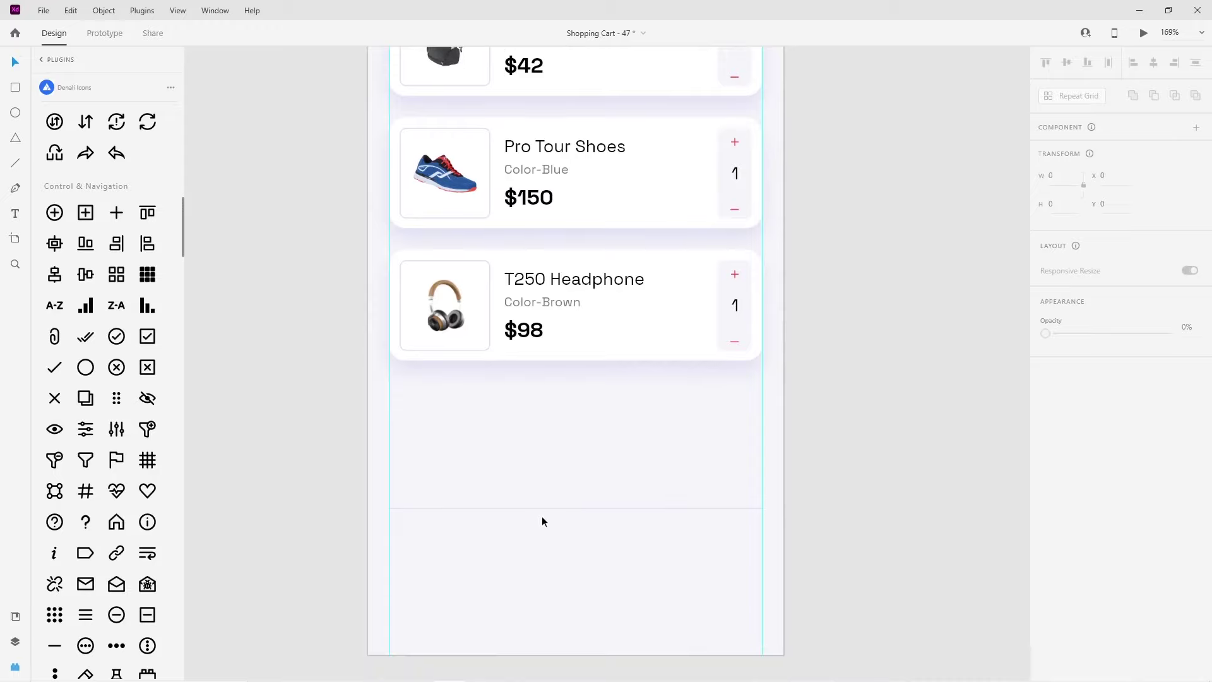
Add a larger 'Total' label at the left edge just below the divider
click(534, 334)
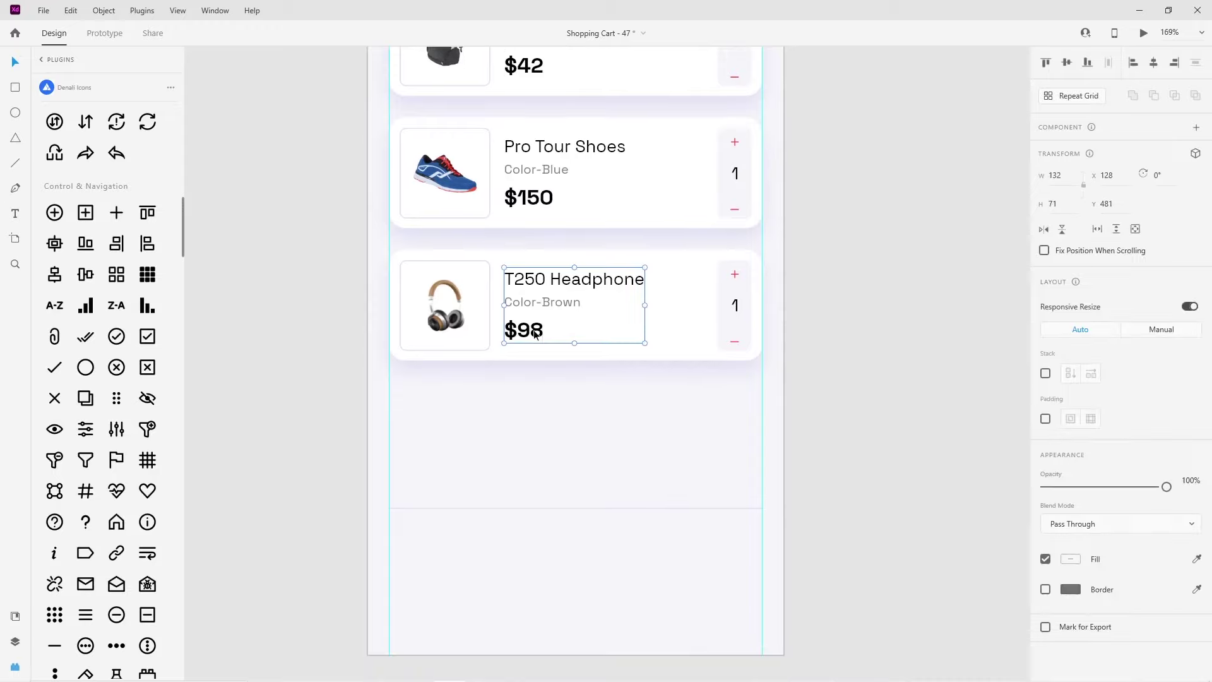
click(479, 445)
click(421, 523)
text(Total)
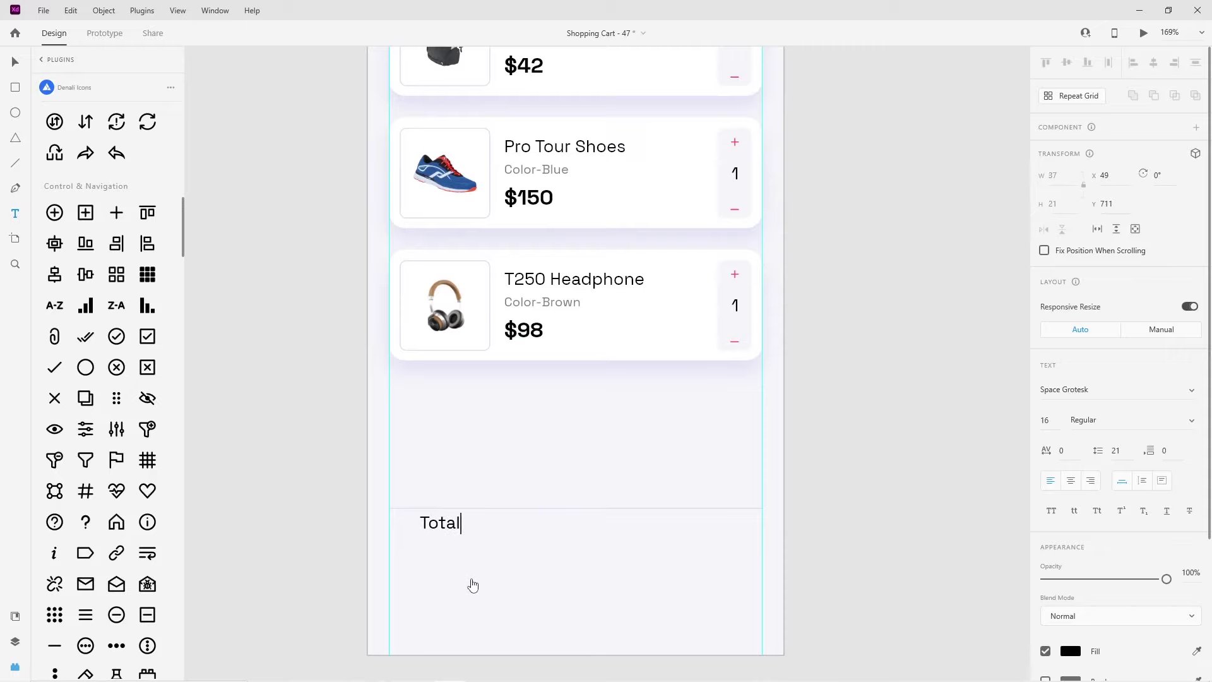
key(Escape)
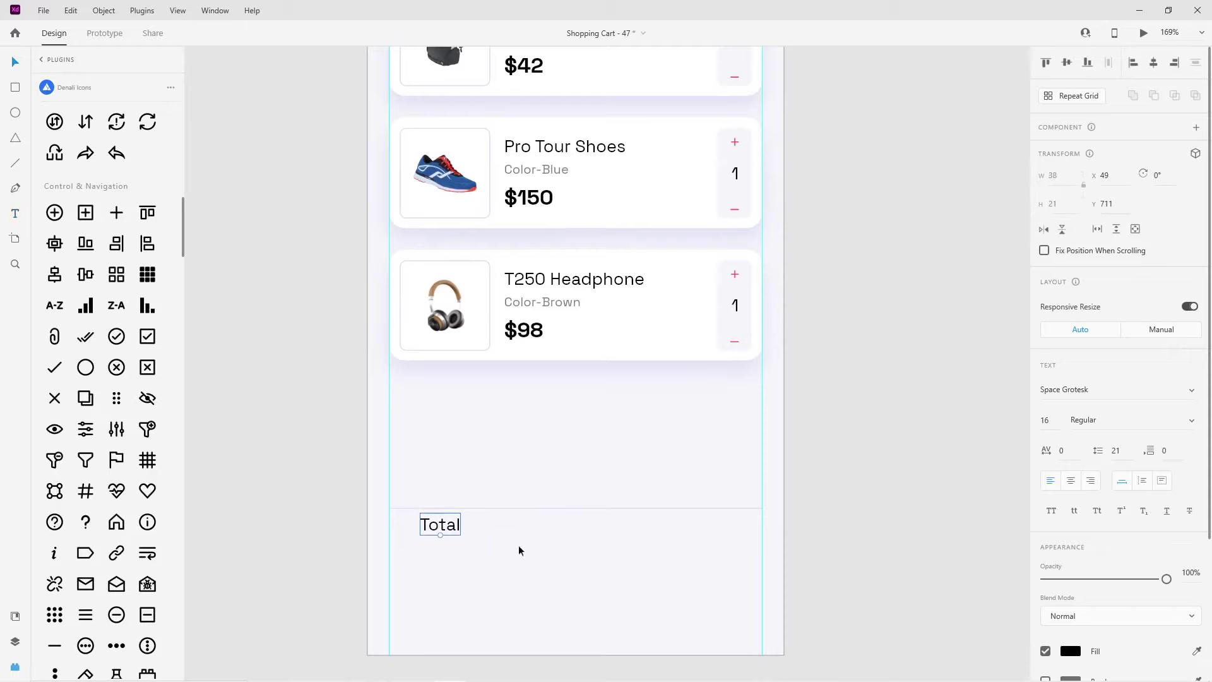
drag(433, 531, 404, 532)
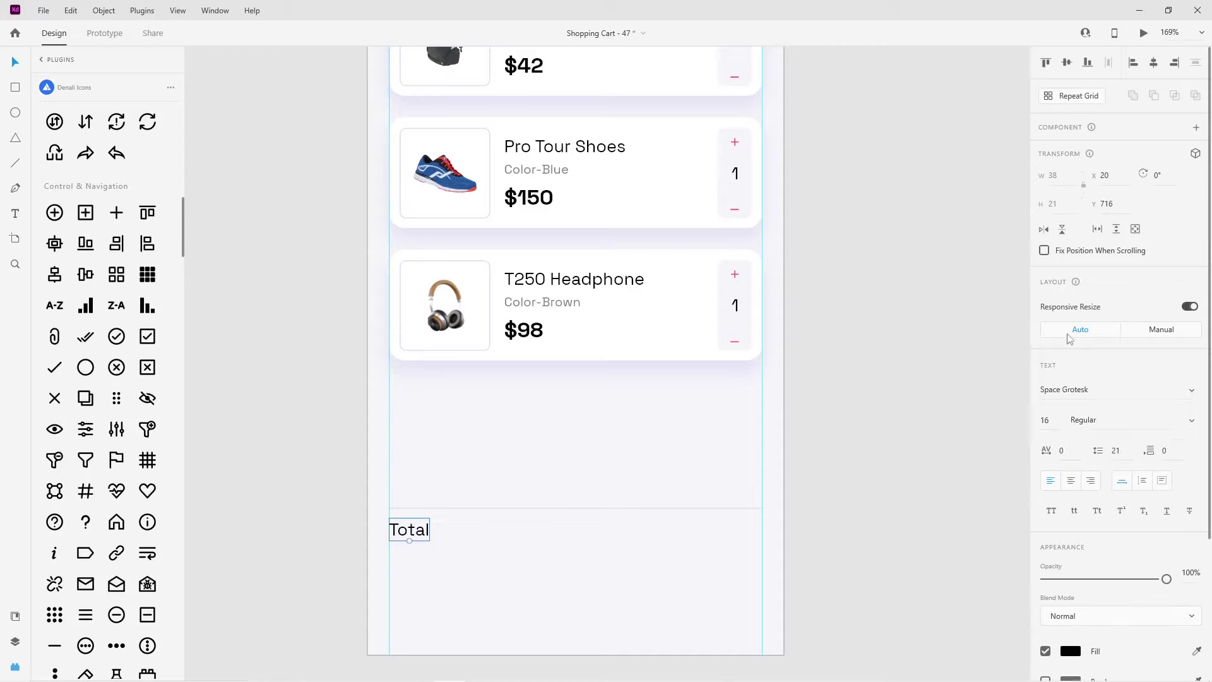
key(Up)
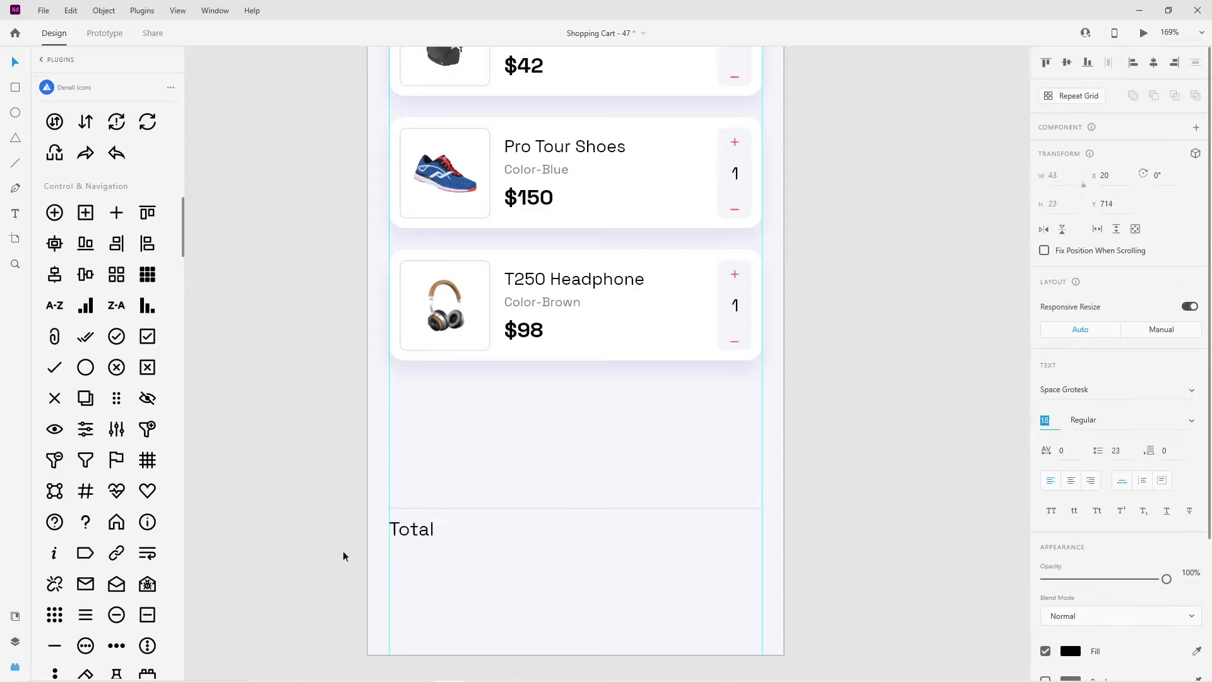
mouse_move(411, 530)
mouse_down()
mouse_move(413, 541)
mouse_move(737, 544)
mouse_up()
Add a bold '$320' at the right edge and shift the Total row up
key(Return)
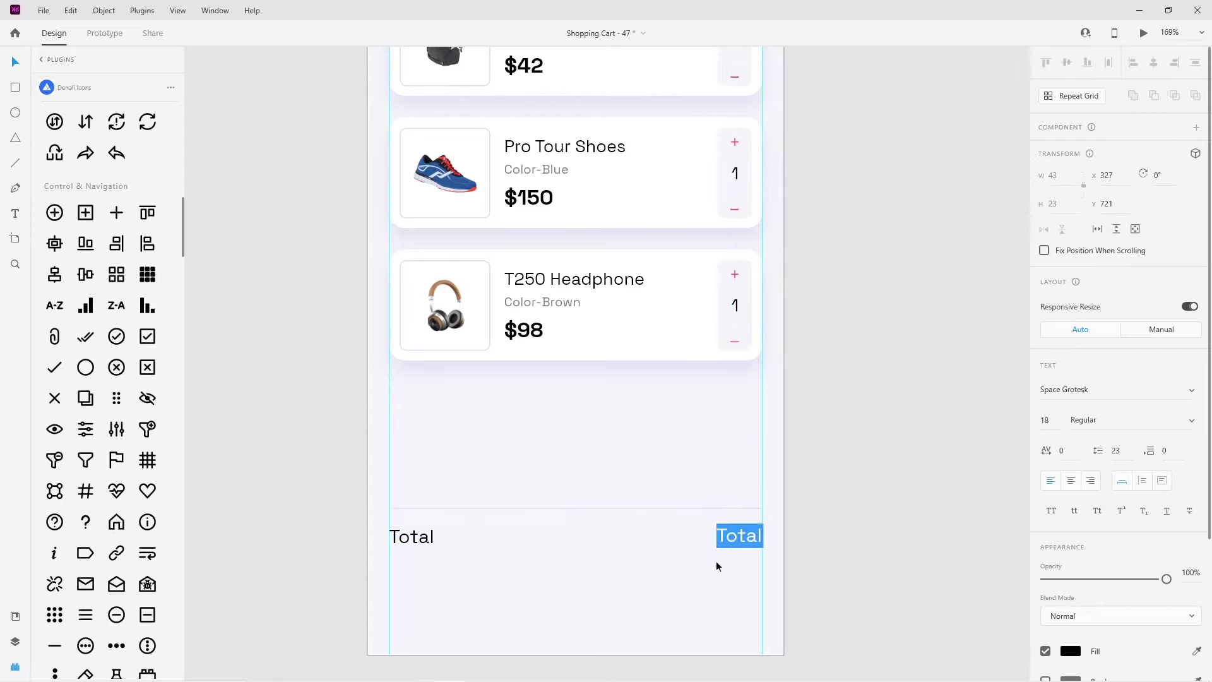
text($320)
key(Escape)
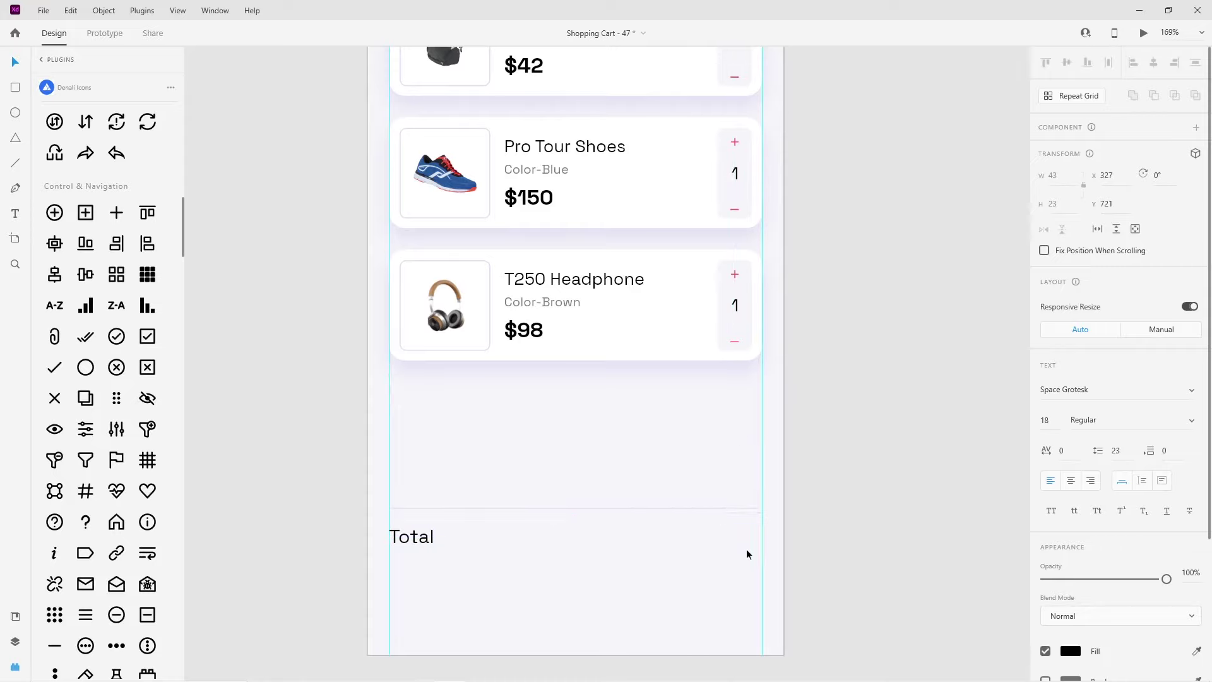
drag(754, 541, 752, 541)
click(1184, 427)
click(1086, 472)
click(878, 573)
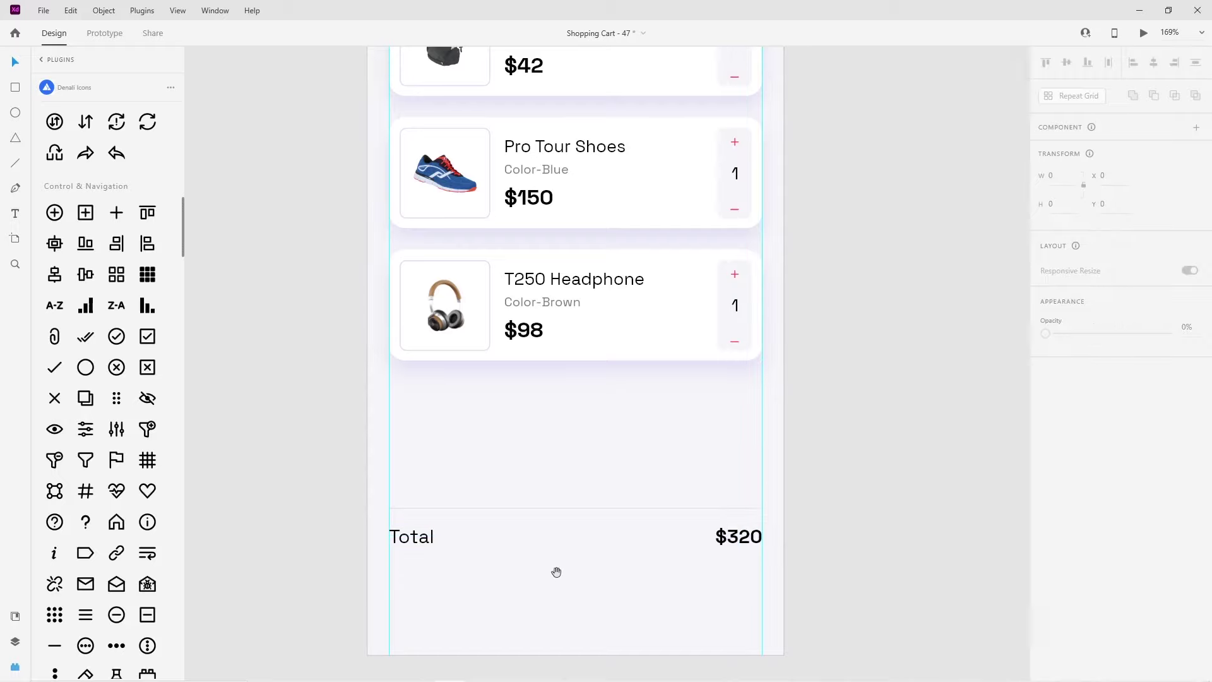
drag(557, 572, 561, 553)
drag(416, 453, 746, 555)
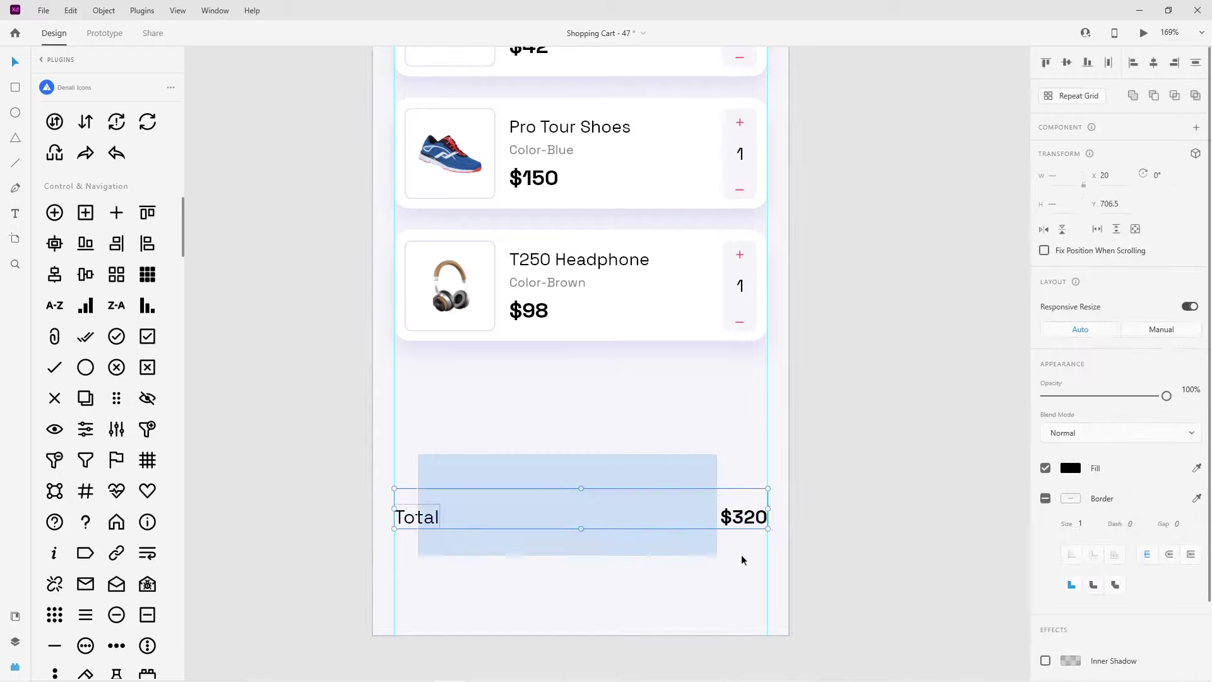
key(shift+Up)
key(shift+Up)
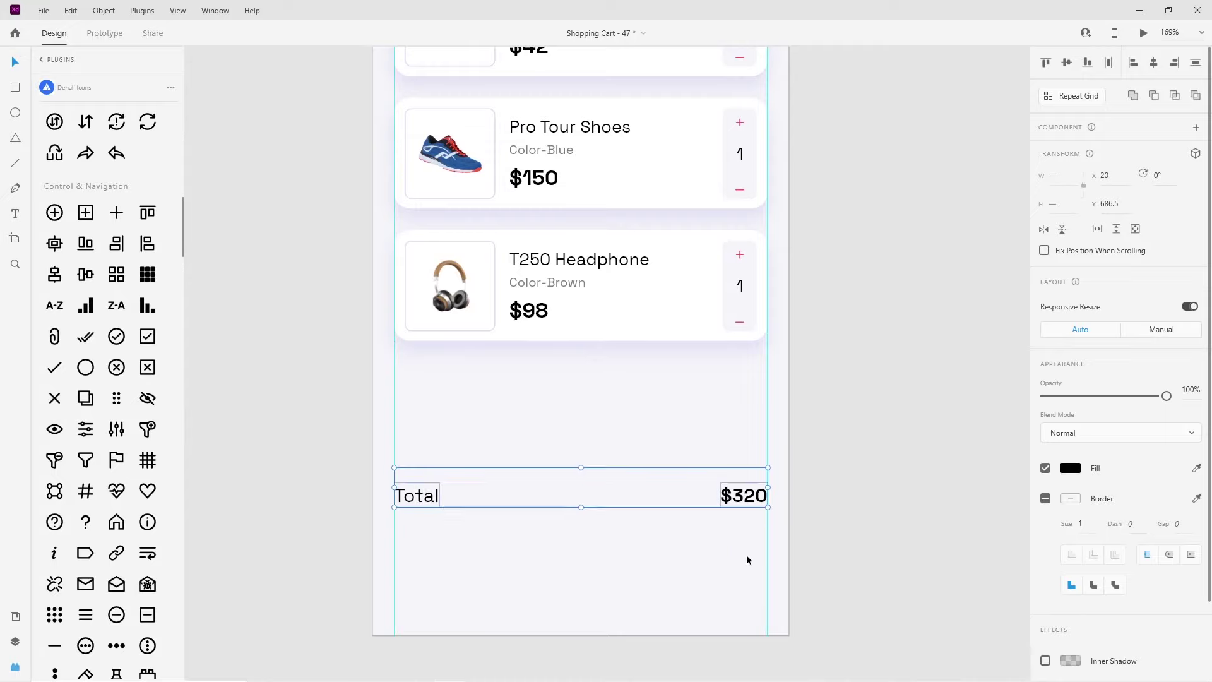
click(221, 347)
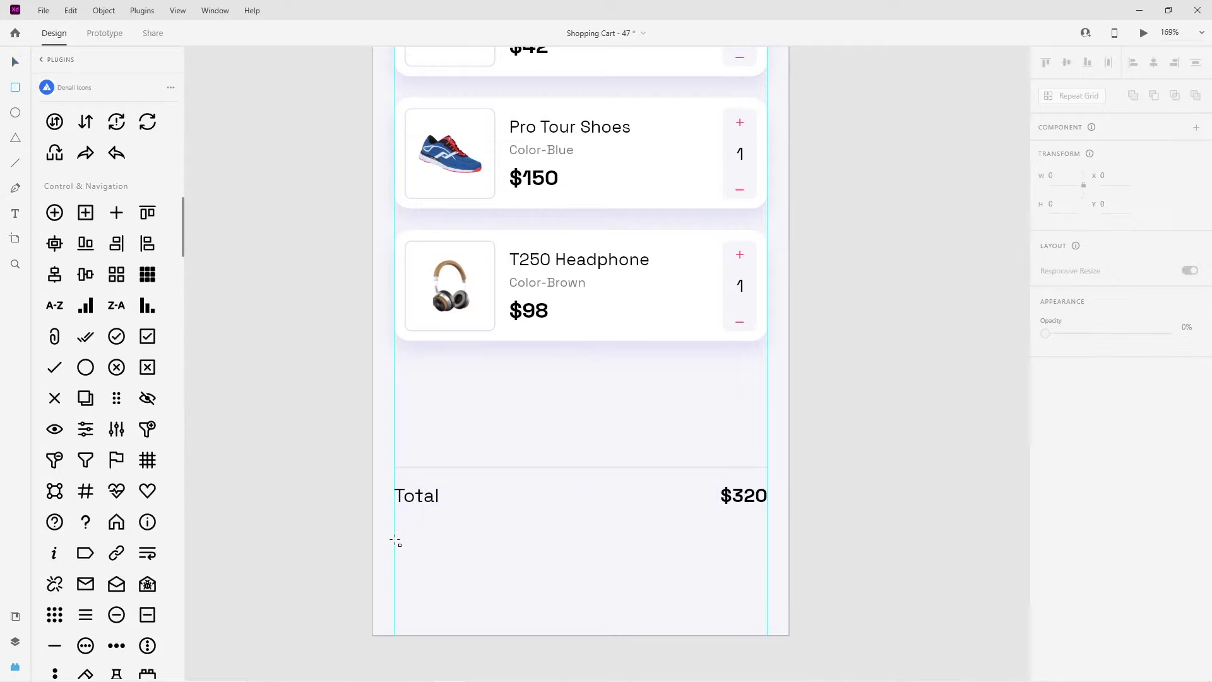
Draw a red, borderless 60-high rectangle with 15 corner radius below the Total row
drag(395, 540, 767, 606)
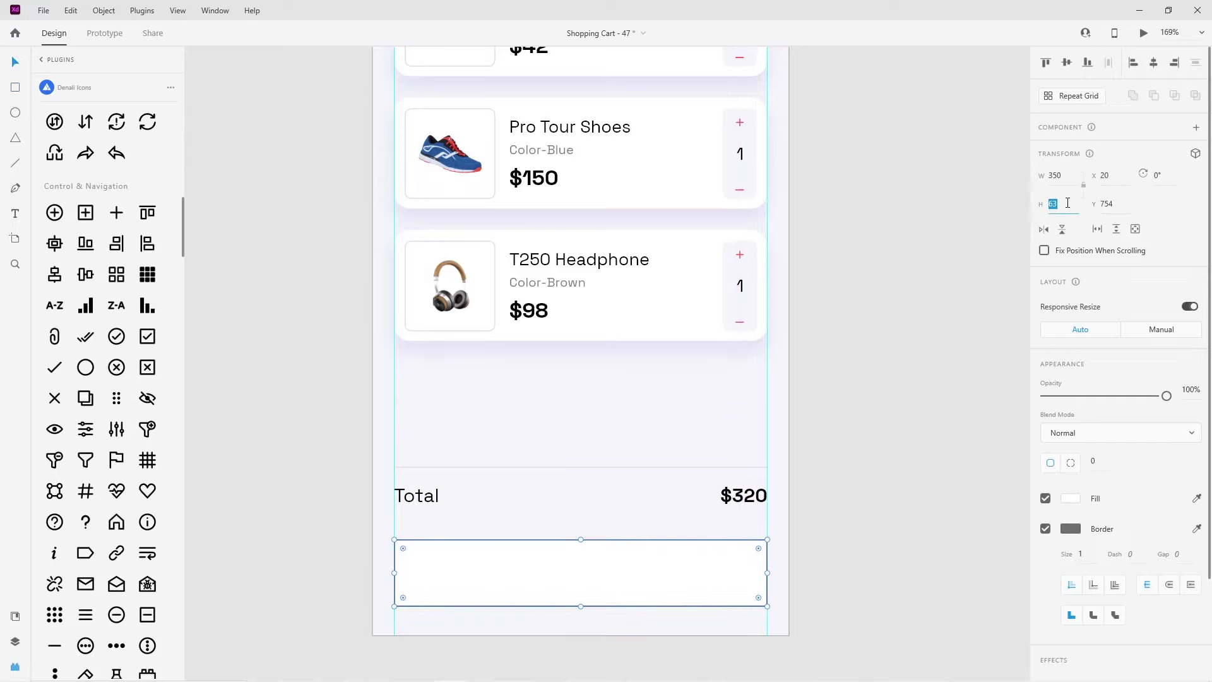
text(60)
key(Return)
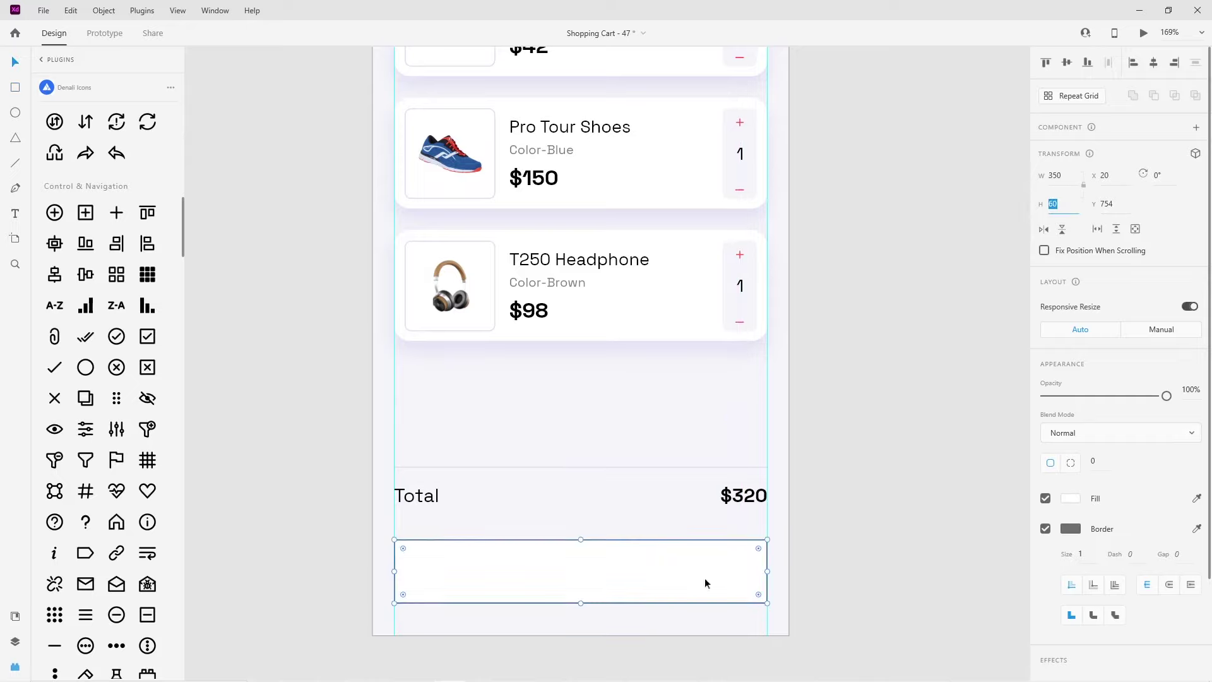
click(1045, 529)
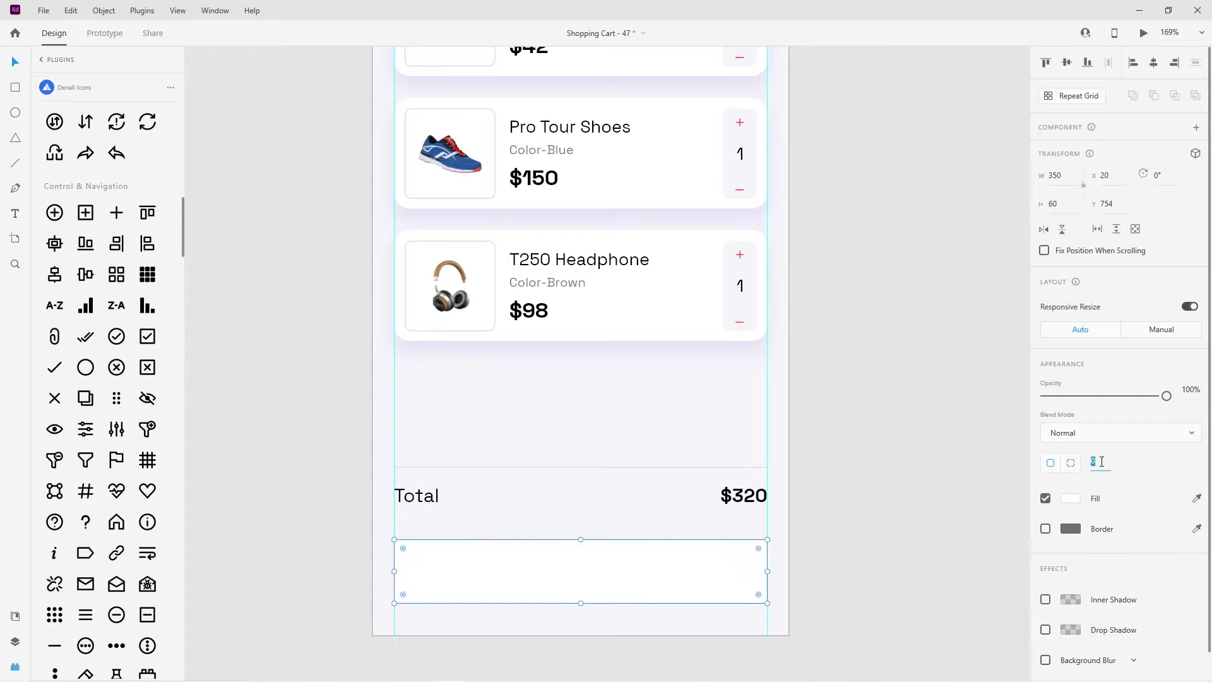
click(1100, 461)
text(15)
click(936, 538)
click(733, 590)
click(1071, 500)
click(957, 594)
click(529, 607)
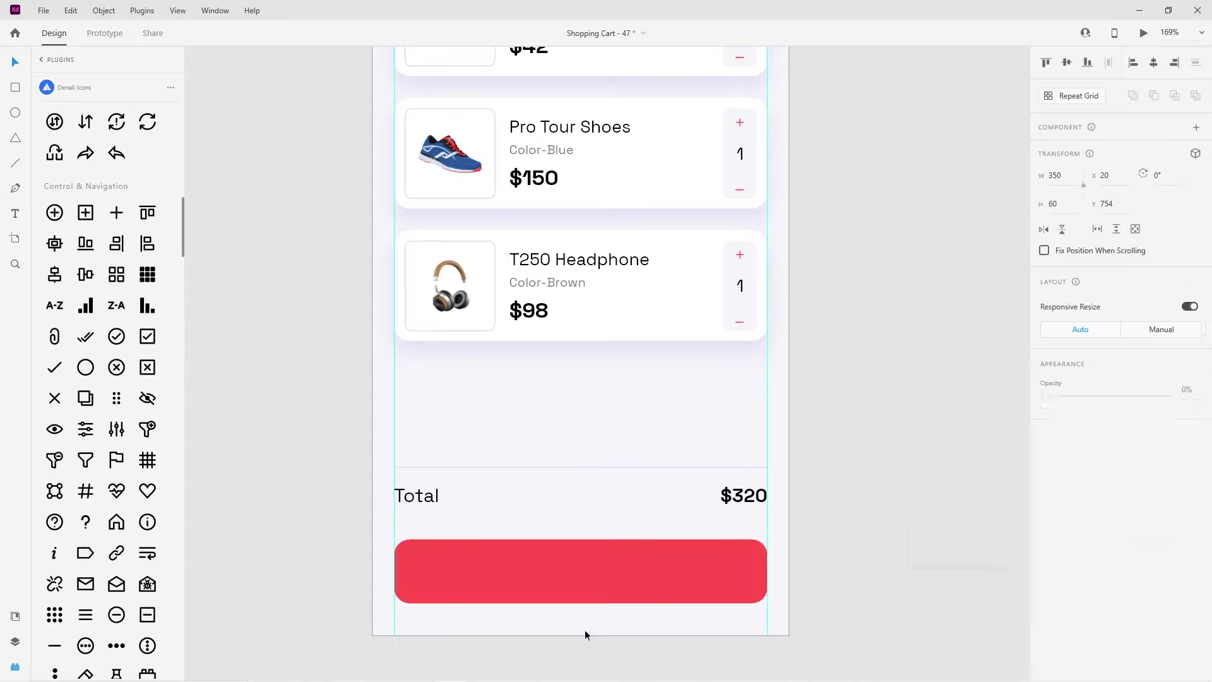
Copy the $320 text into the button, make it white and change it to 'Order Now'
click(544, 585)
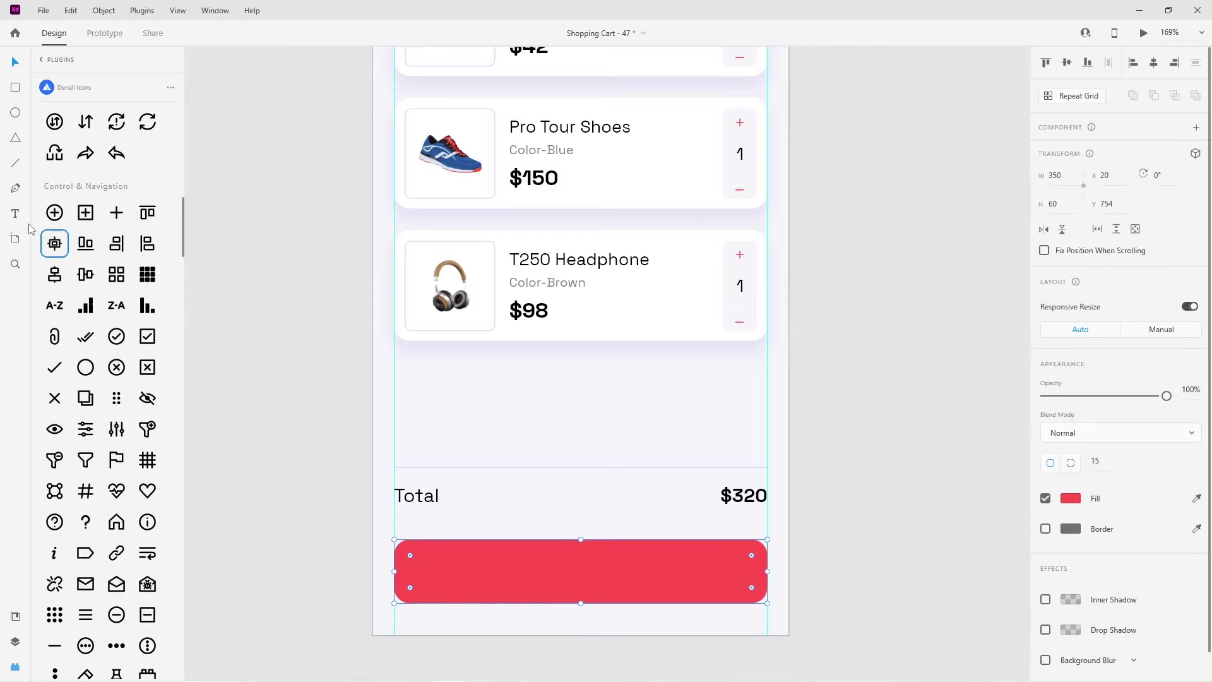
drag(744, 495, 604, 568)
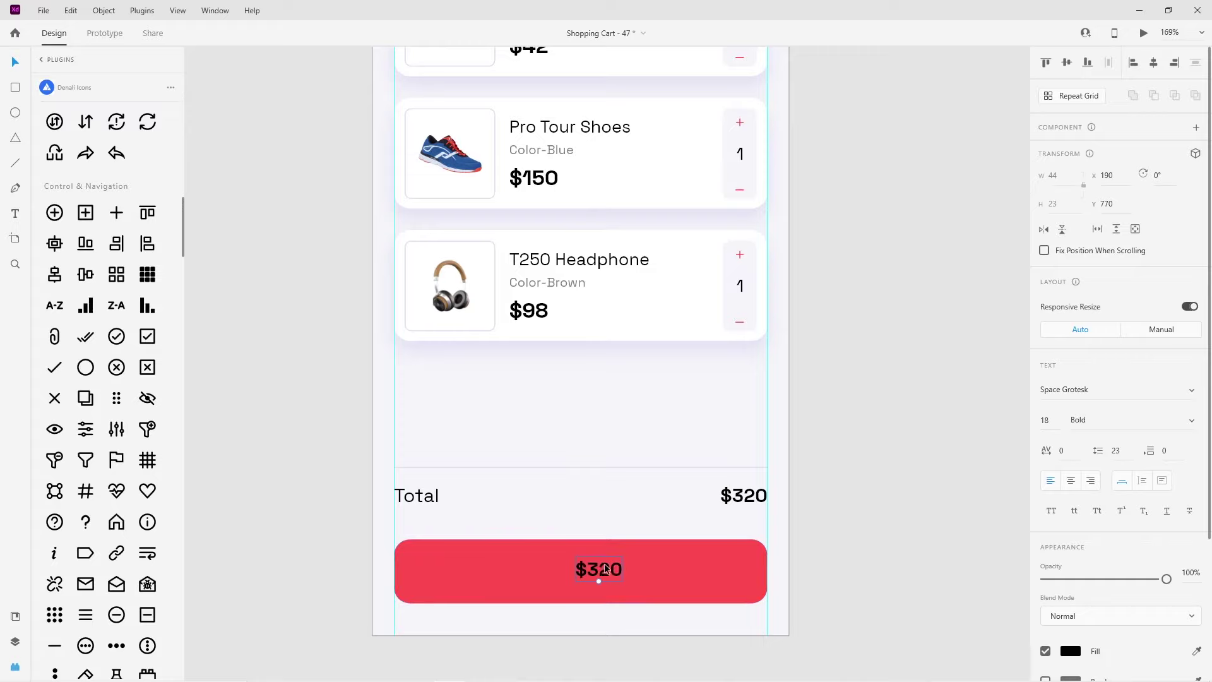
click(1068, 655)
drag(938, 574, 848, 460)
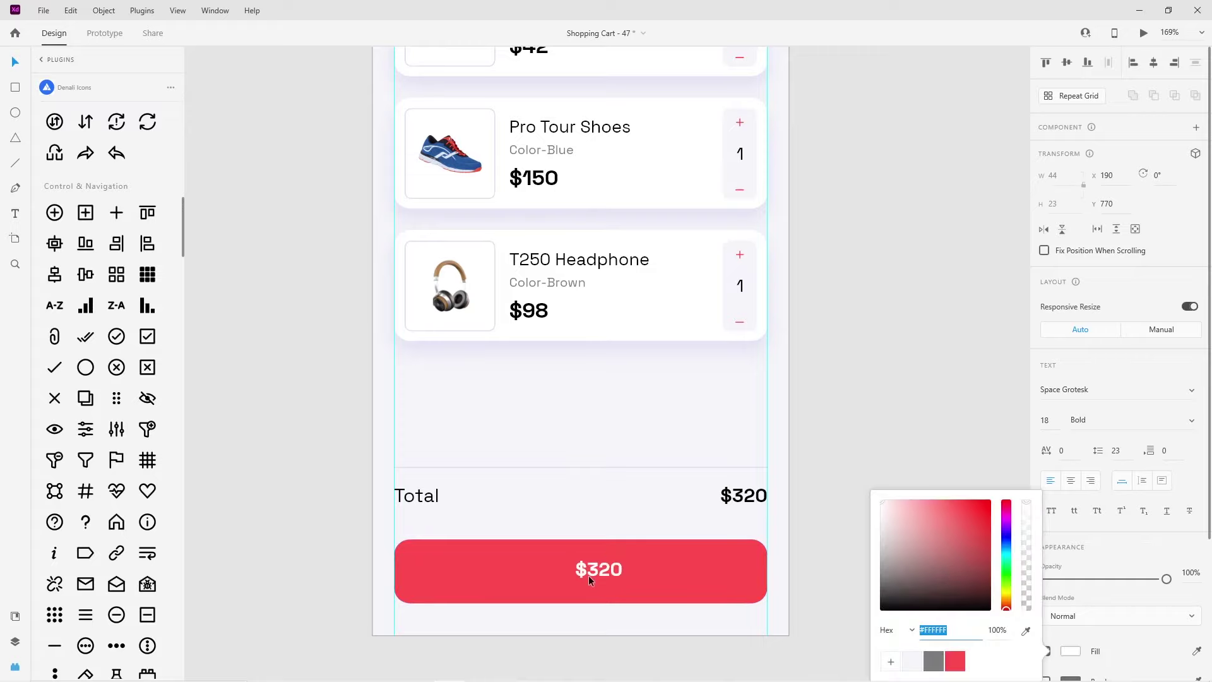
double_click(588, 575)
text(Order Now)
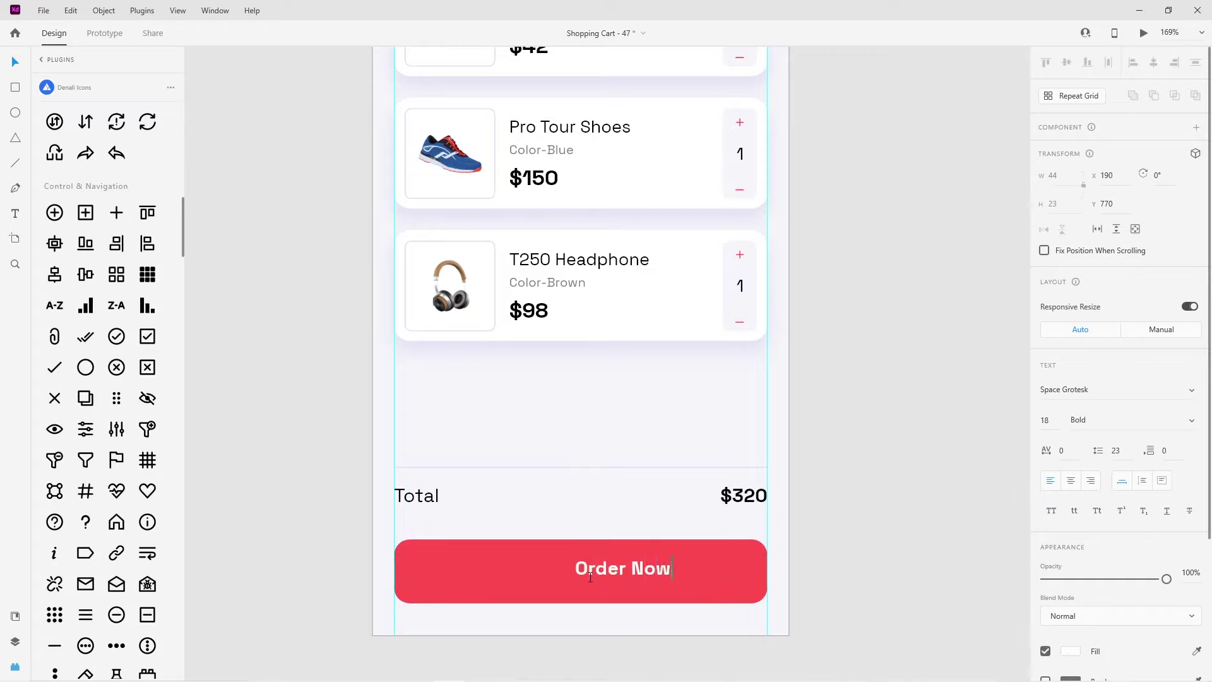
click(538, 573)
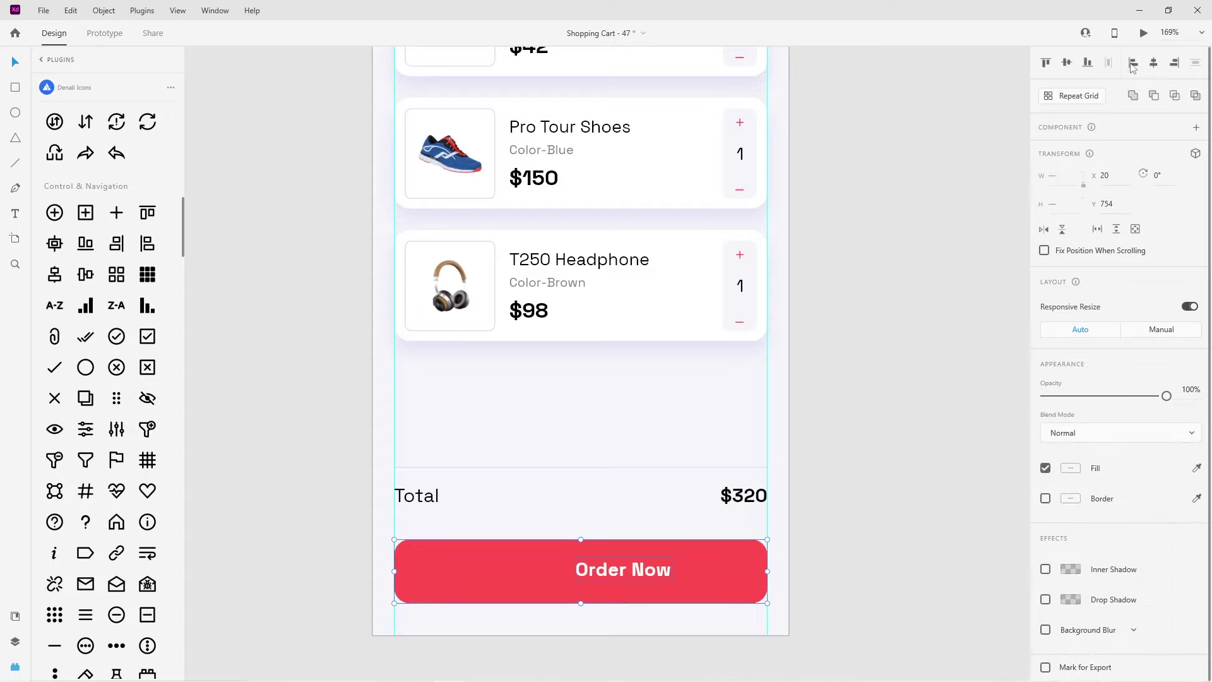
click(676, 544)
Nudge the four cart items and the Total/$320 row up on the screen
scroll(473, 576, down, 3)
scroll(609, 473, down, 3)
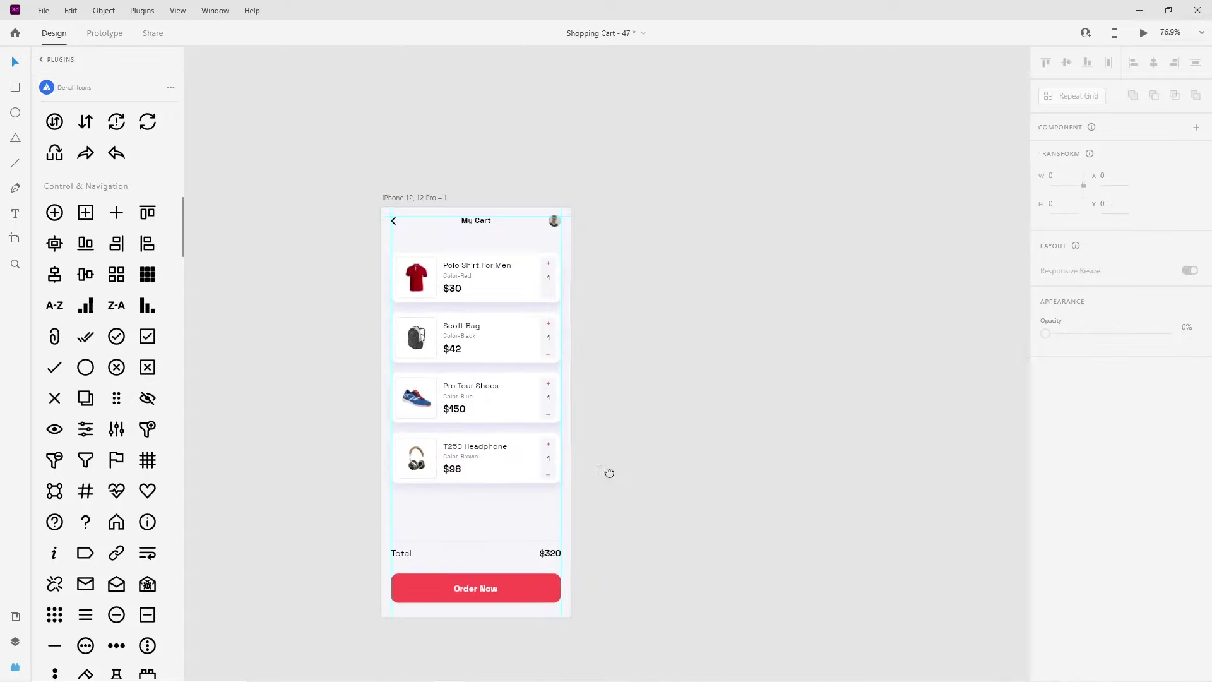
scroll(609, 472, right, 1)
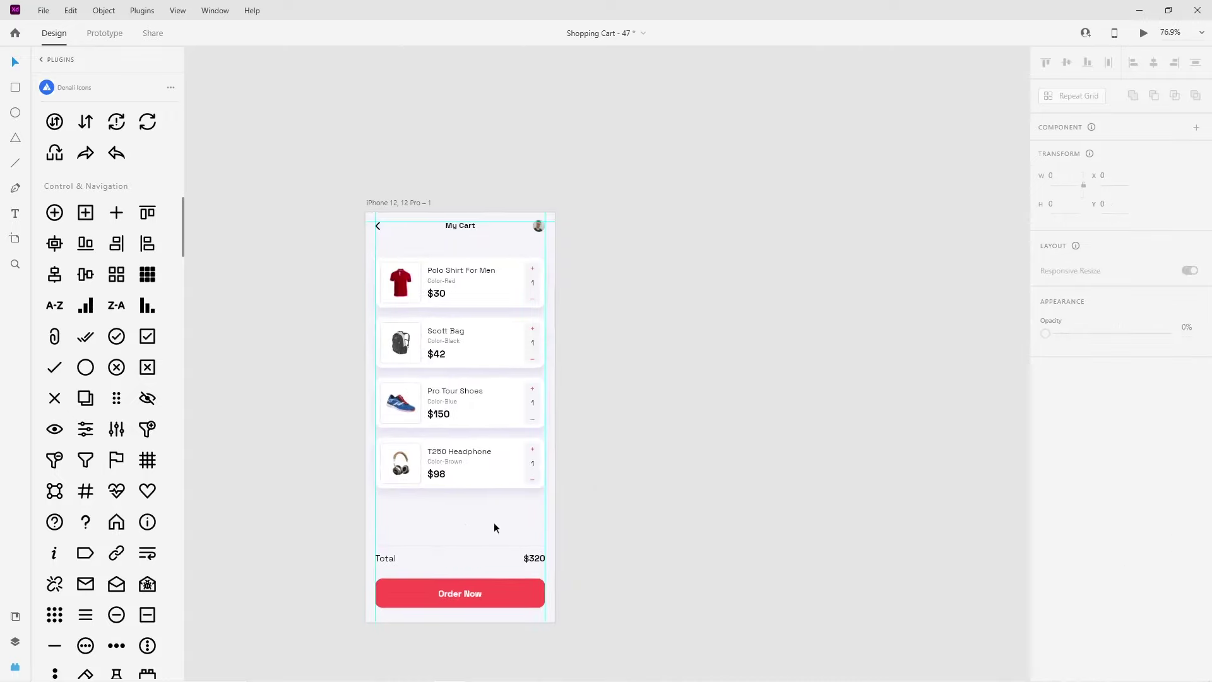
mouse_move(538, 508)
mouse_down()
mouse_move(398, 307)
mouse_move(385, 253)
mouse_up()
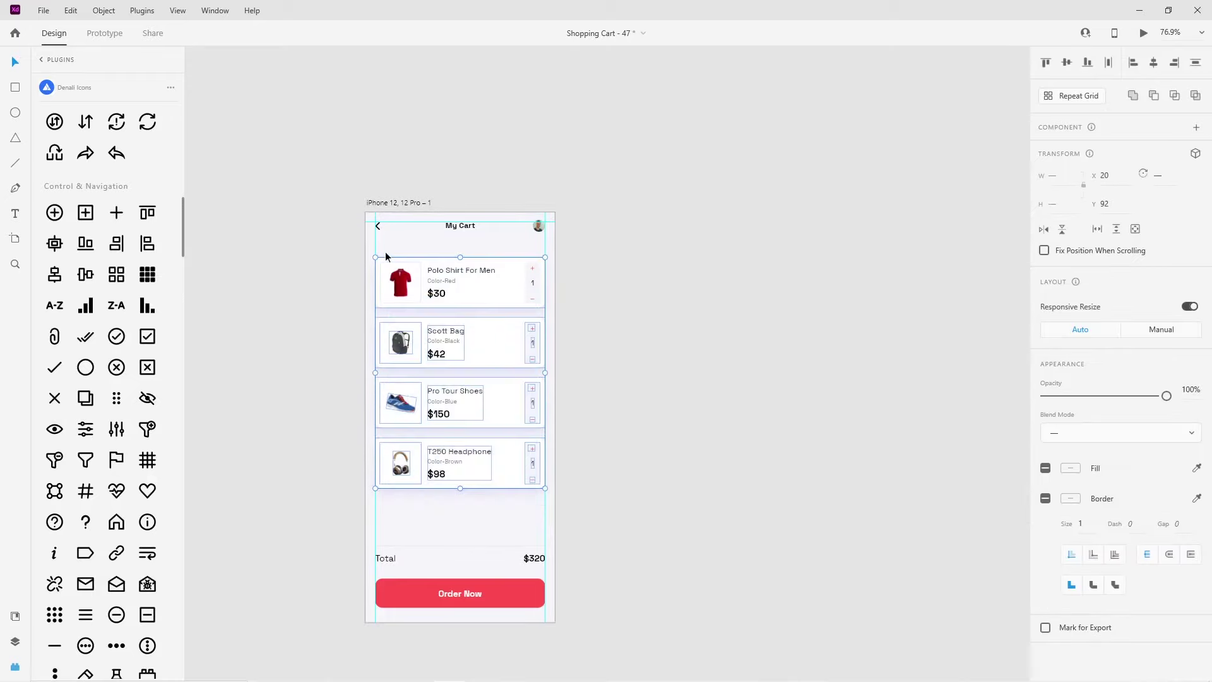
key(Up)
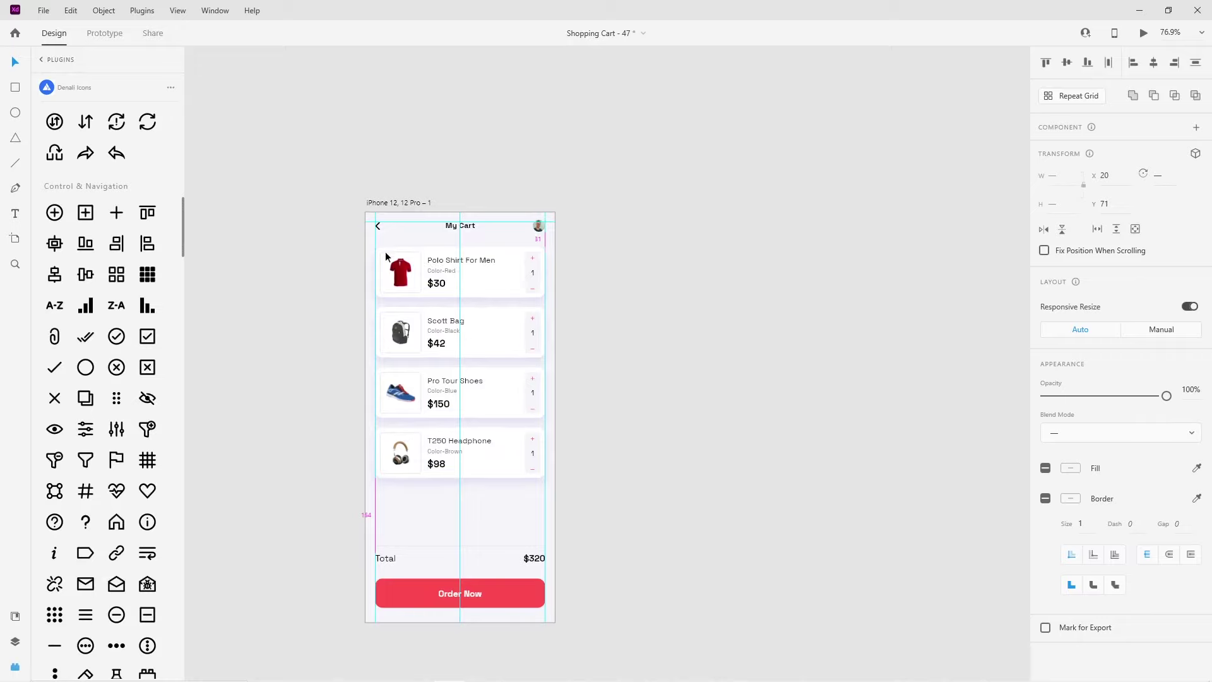
drag(381, 530, 527, 570)
key(shift+Up)
key(shift+Up)
key(shift+Up)
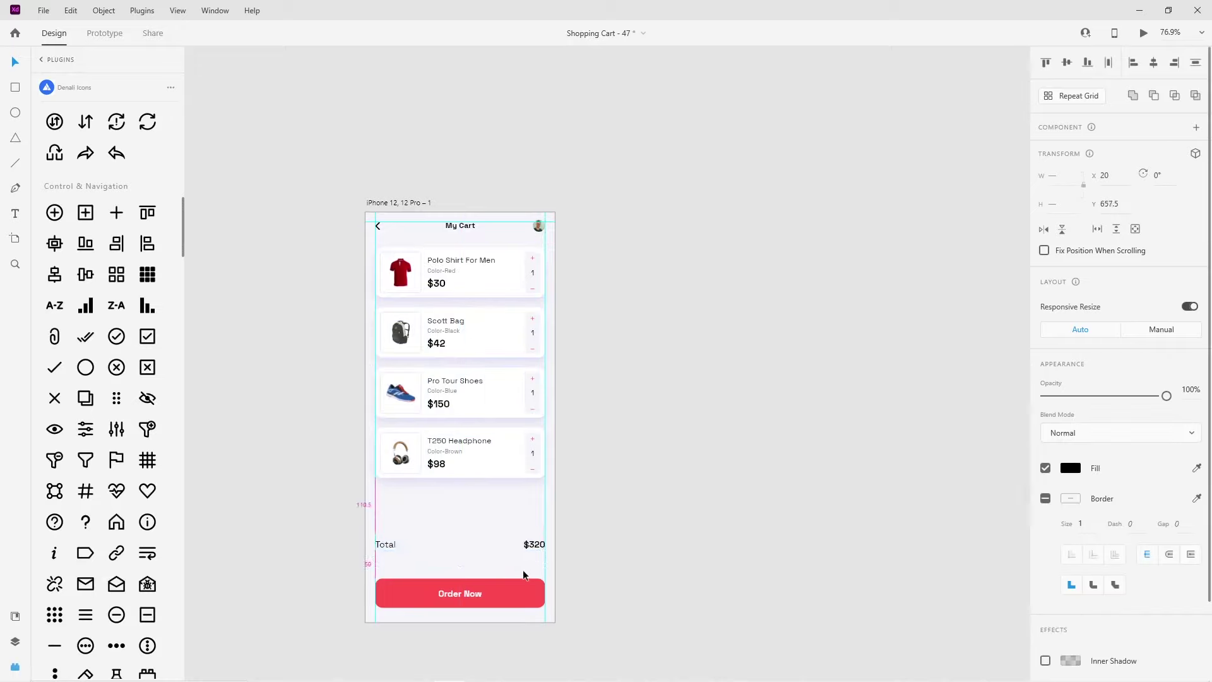
click(653, 582)
Duplicate the cart artboard to the right
scroll(538, 563, right, 1)
scroll(539, 563, right, 1)
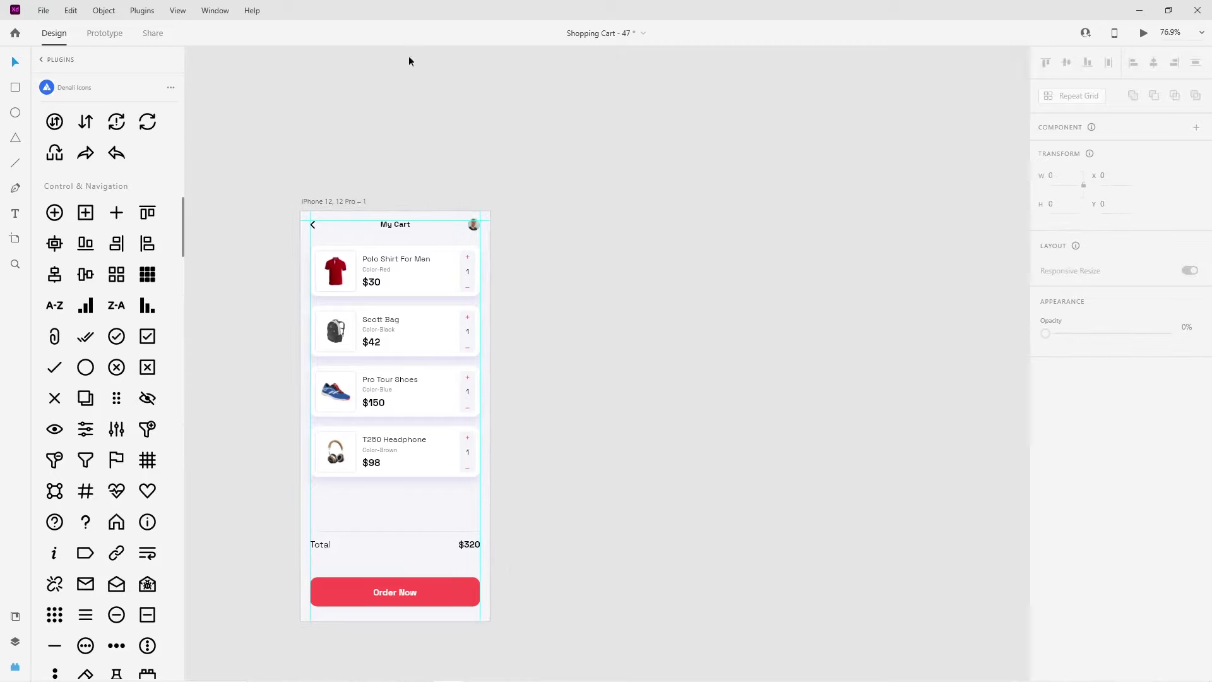
drag(327, 200, 597, 203)
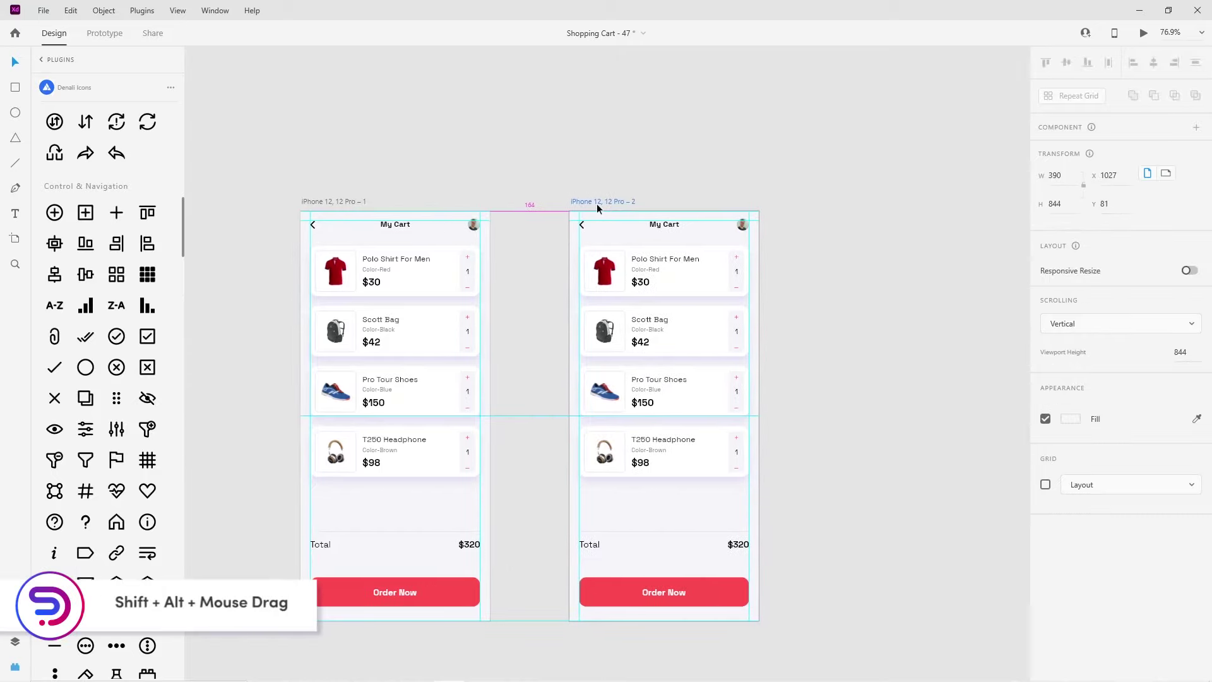
Delete the cart rows, header, Total and $320 from the copy, leaving the Order Now button
drag(538, 241, 769, 479)
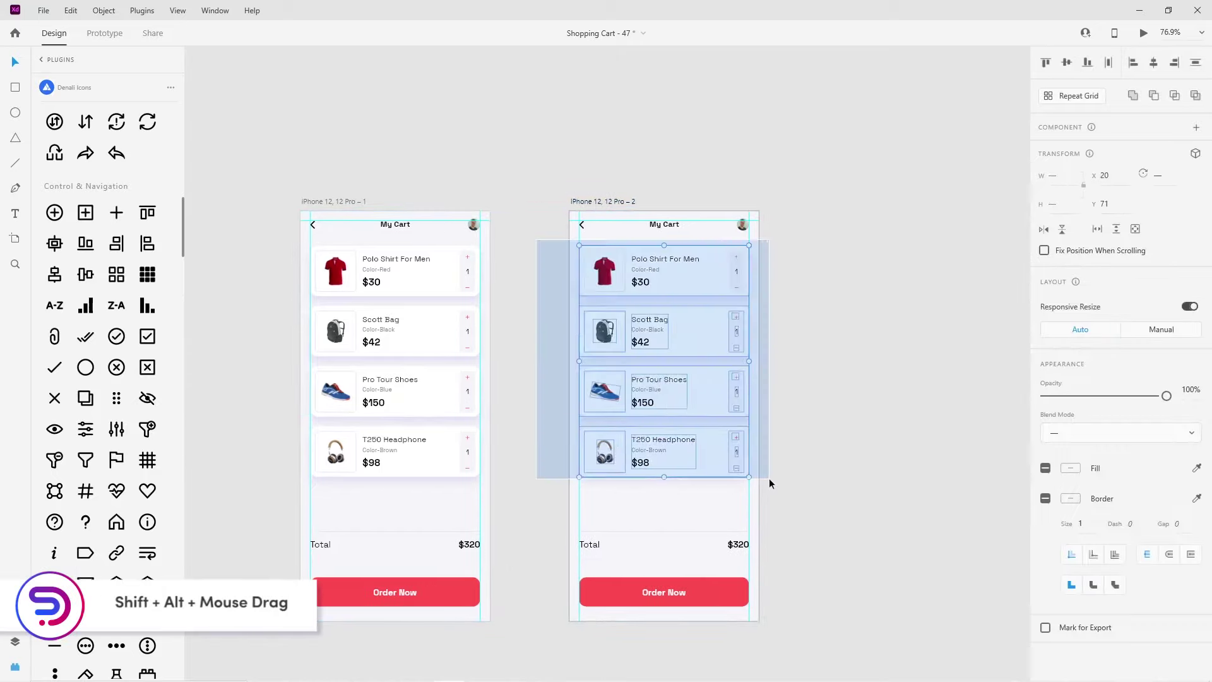
key(Delete)
drag(547, 179, 792, 309)
key(Delete)
click(597, 544)
key(Delete)
click(731, 544)
key(Delete)
click(693, 532)
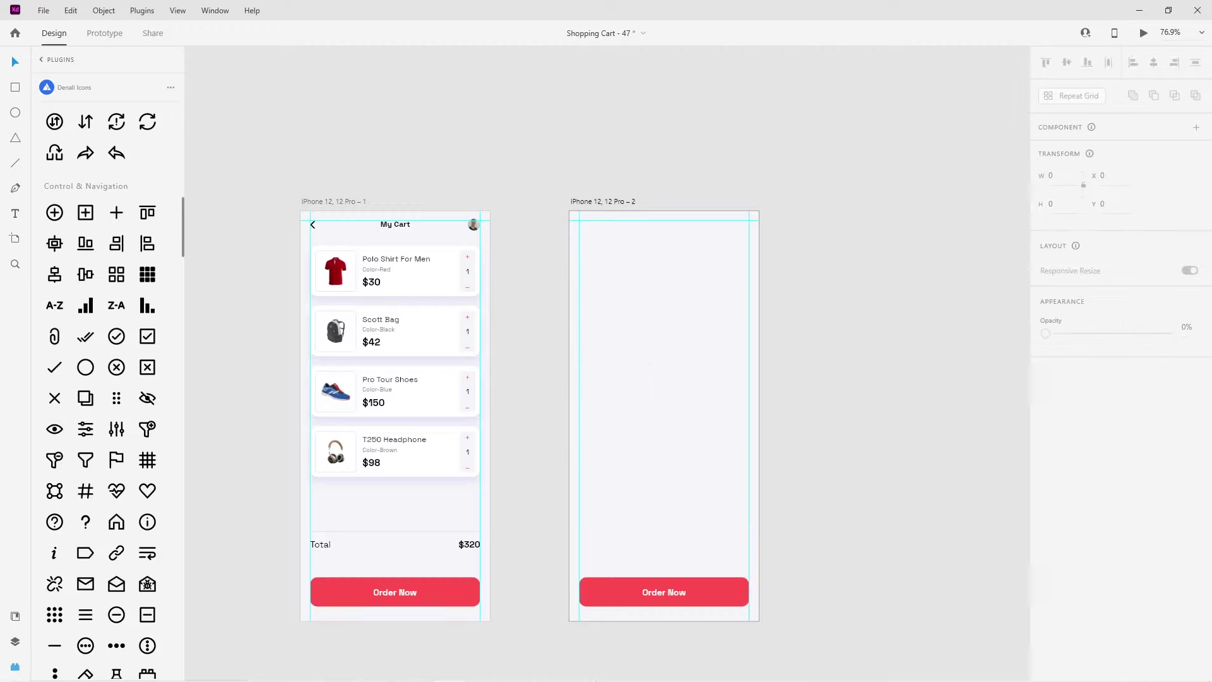
click(556, 670)
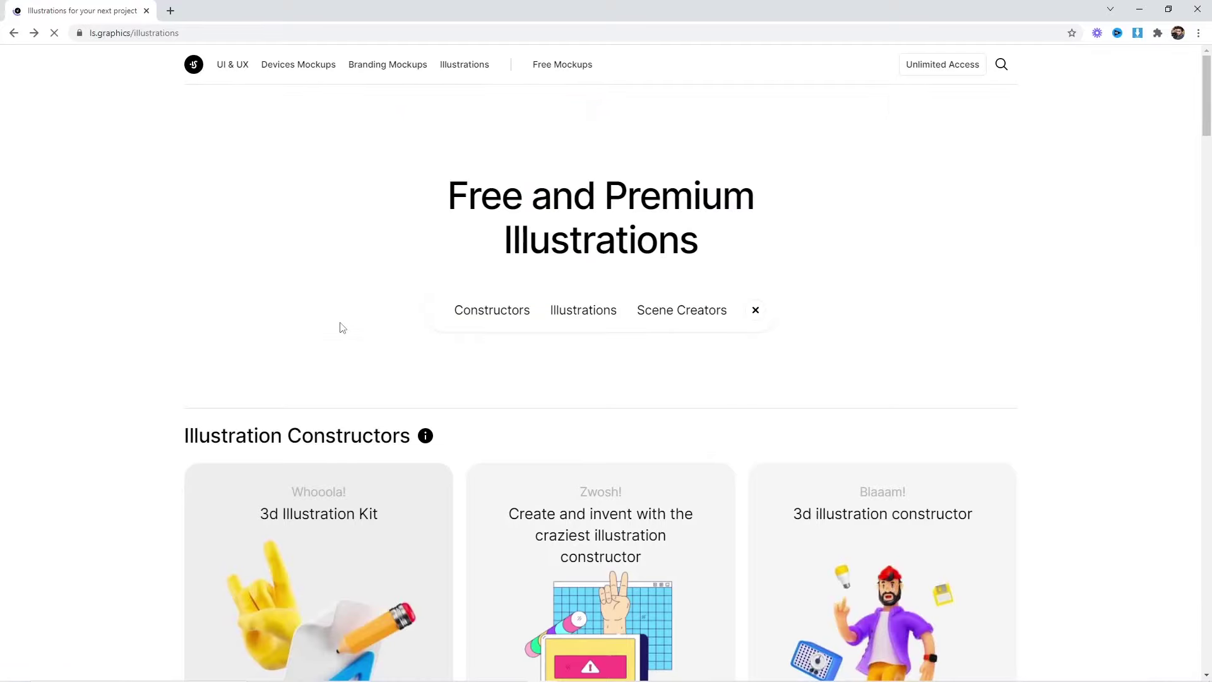
Browse down through the Flaarp! Illustration Kit's character scenes, then bring the XD kit file forward
scroll(408, 316, down, 5)
scroll(420, 324, down, 4)
scroll(423, 327, down, 2)
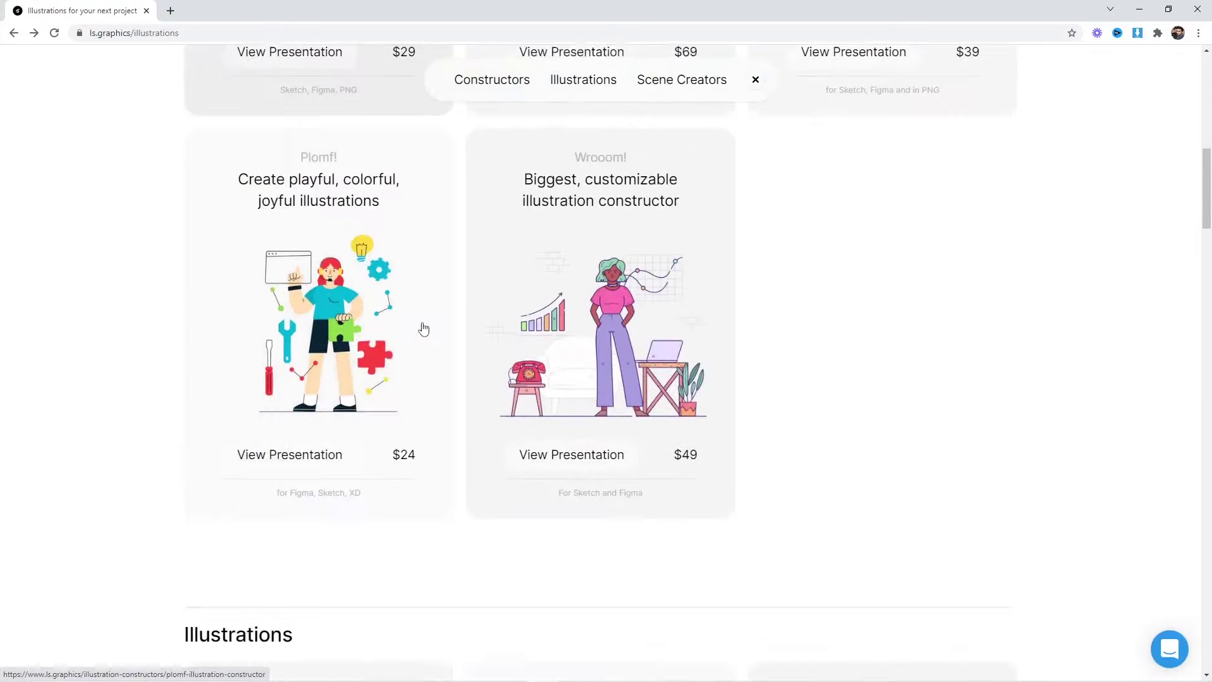
scroll(423, 327, down, 5)
scroll(423, 327, down, 4)
scroll(423, 328, down, 2)
scroll(422, 327, down, 5)
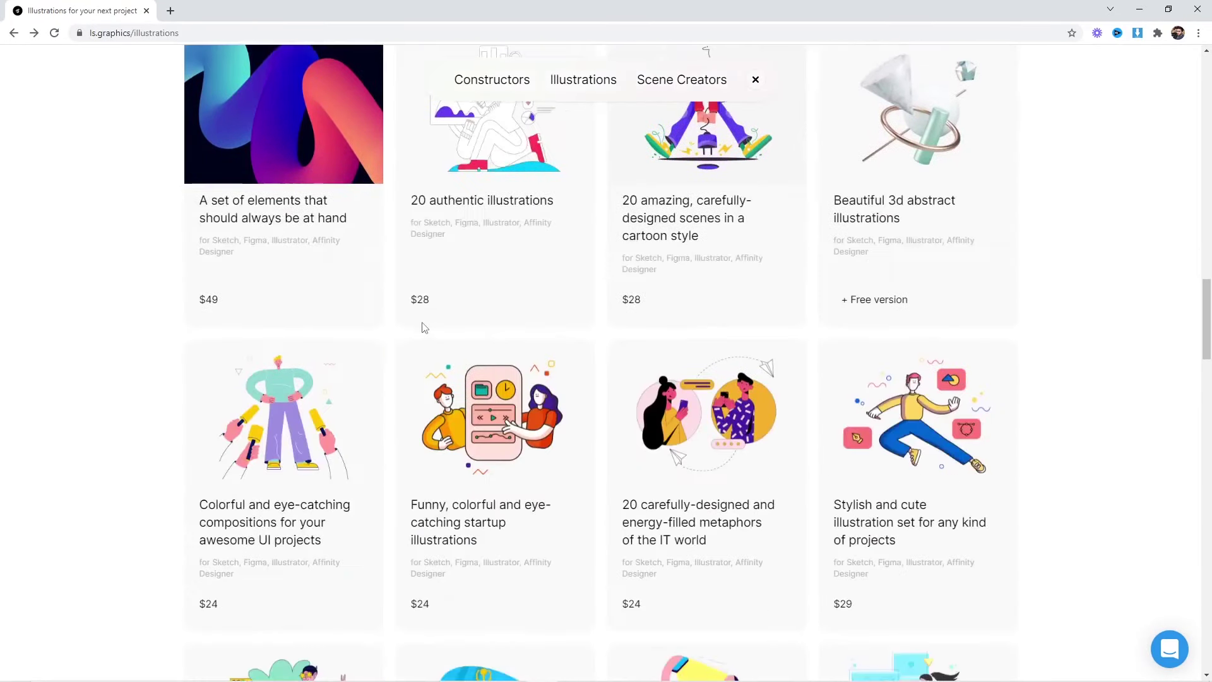
scroll(421, 322, down, 3)
scroll(419, 320, down, 5)
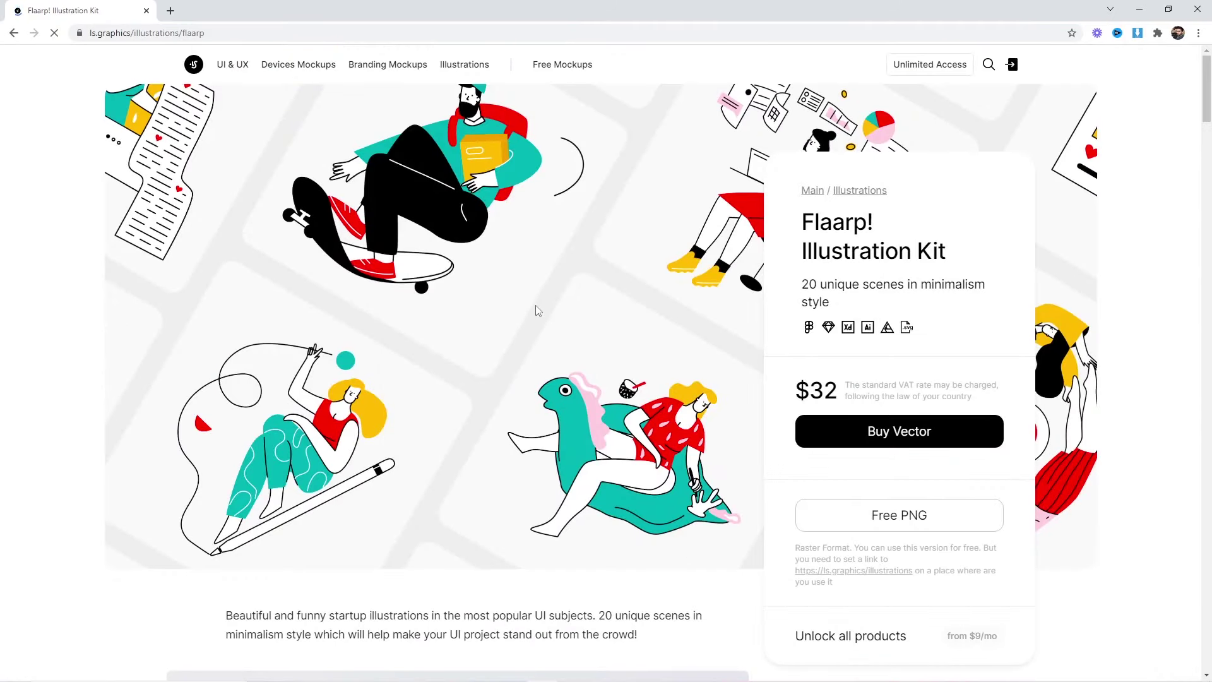
scroll(536, 310, down, 2)
scroll(536, 309, down, 2)
scroll(536, 309, down, 4)
scroll(535, 309, down, 2)
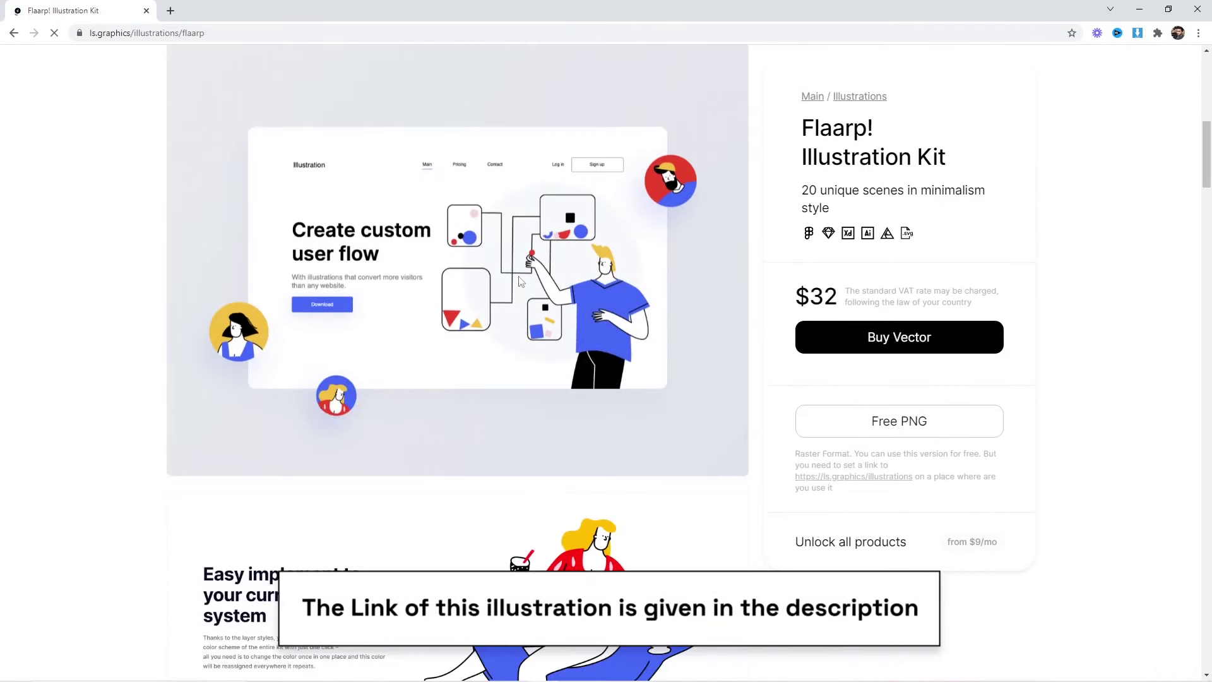
scroll(447, 338, down, 2)
scroll(447, 348, down, 6)
scroll(447, 357, down, 4)
scroll(445, 360, down, 3)
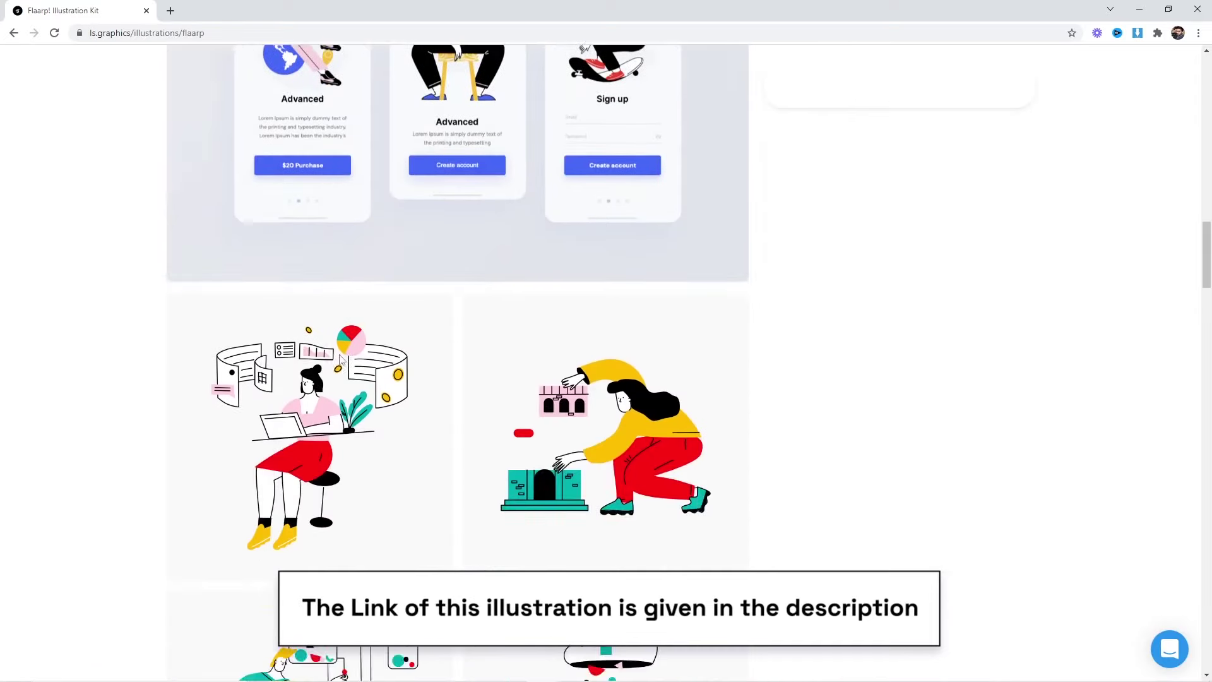
scroll(420, 366, down, 4)
scroll(413, 357, up, 2)
scroll(416, 352, down, 3)
scroll(421, 350, down, 4)
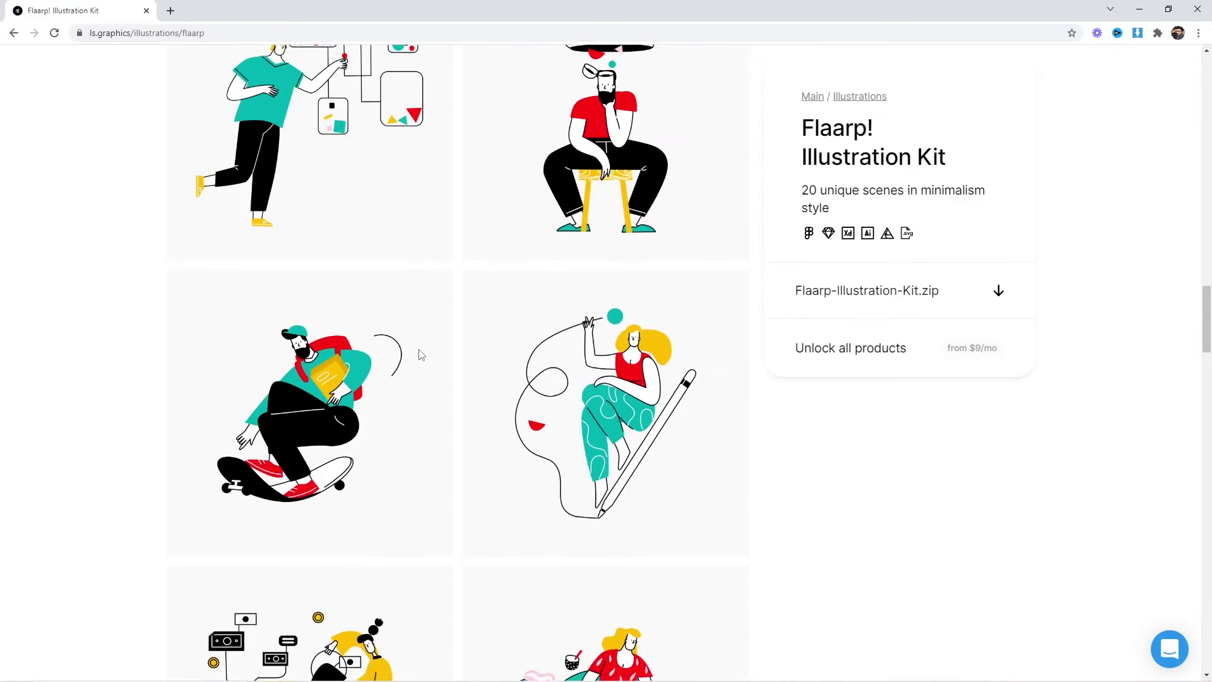
scroll(420, 352, down, 7)
scroll(420, 354, down, 5)
scroll(420, 356, down, 5)
scroll(420, 357, down, 4)
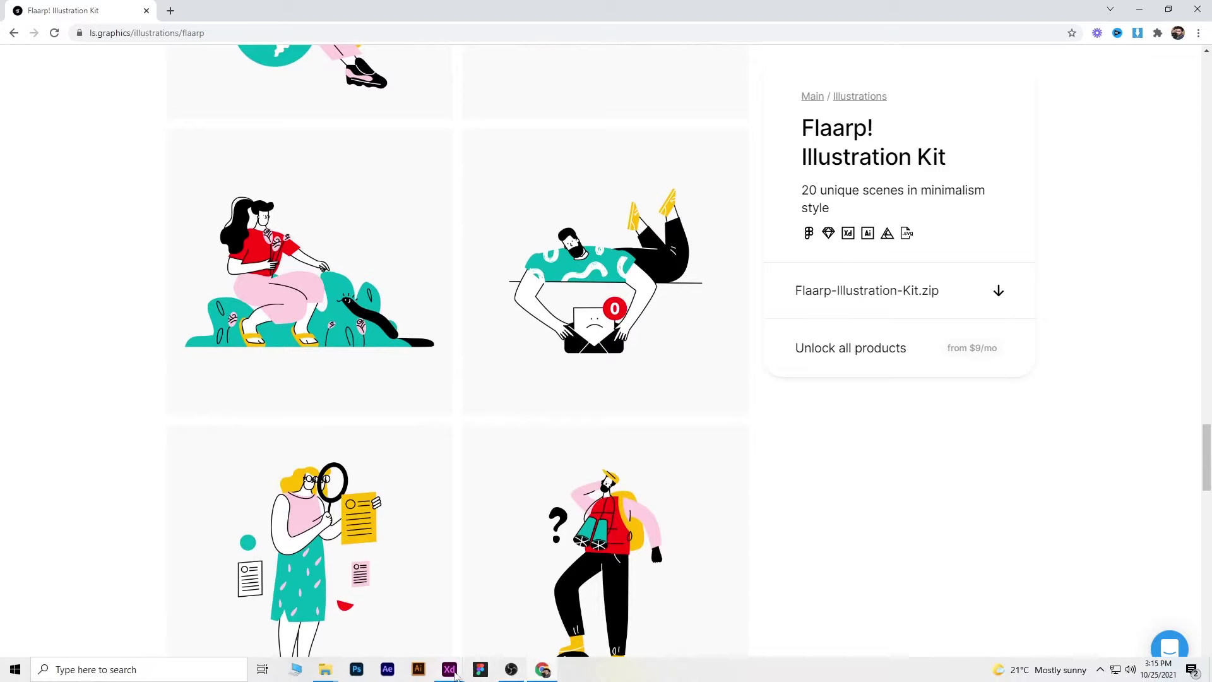
mouse_move(449, 669)
click(498, 609)
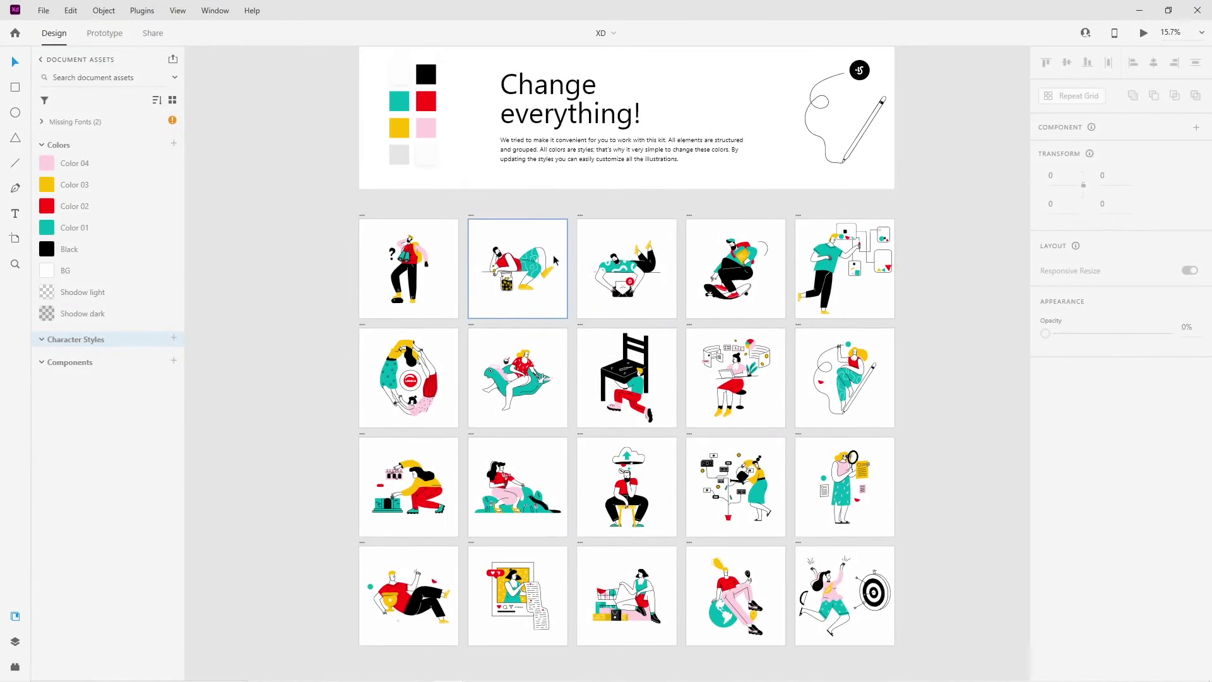
Copy the kit's No messages illustration and paste it onto the Shopping Cart's second artboard
scroll(621, 292, up, 5)
click(558, 382)
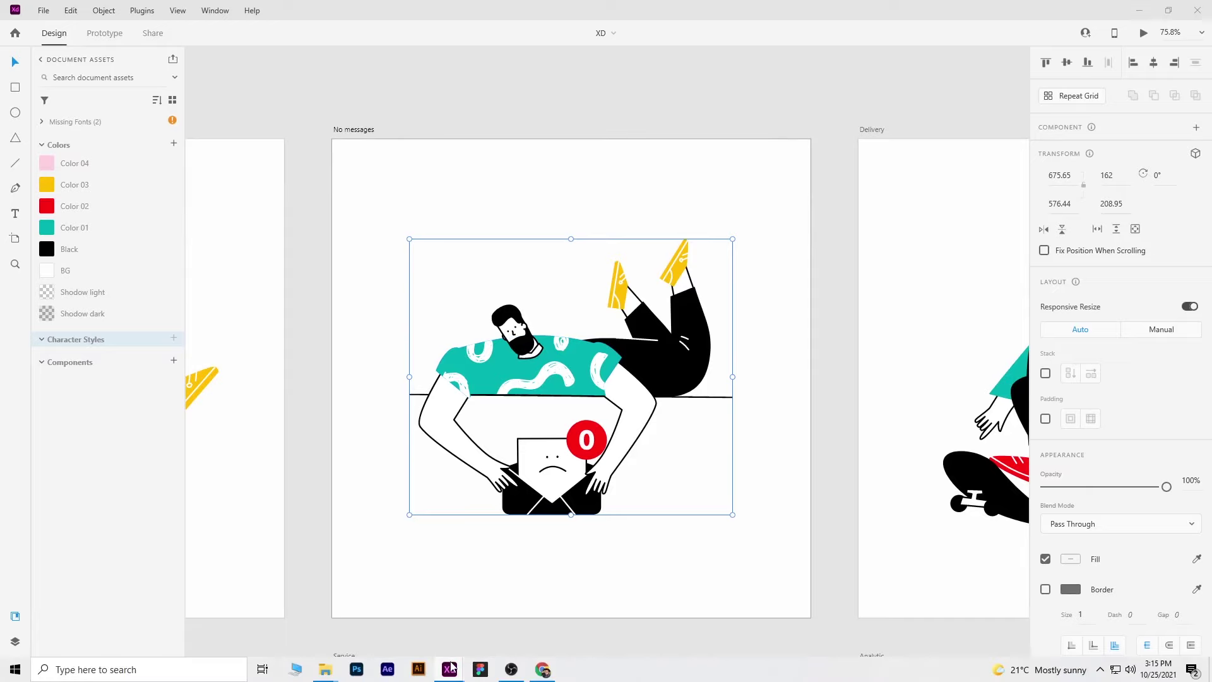
click(405, 600)
key(ctrl+v)
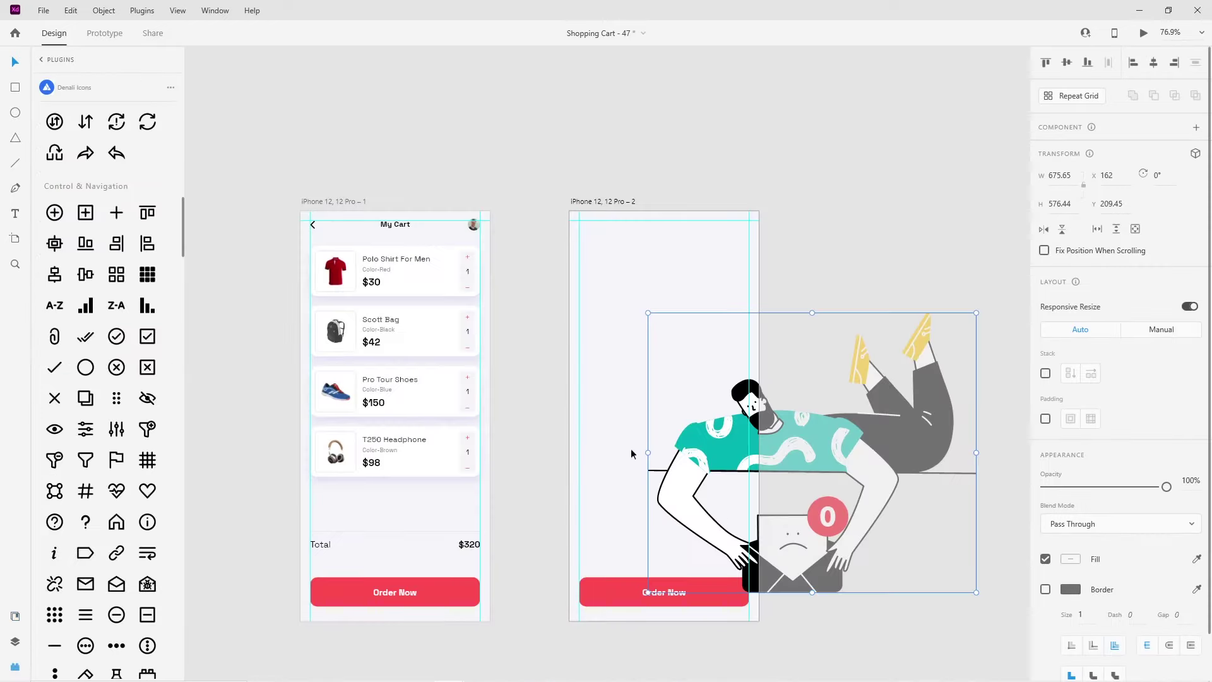
Scale the No messages illustration down to about 218×186 and centre it high on artboard 2
drag(737, 449, 611, 419)
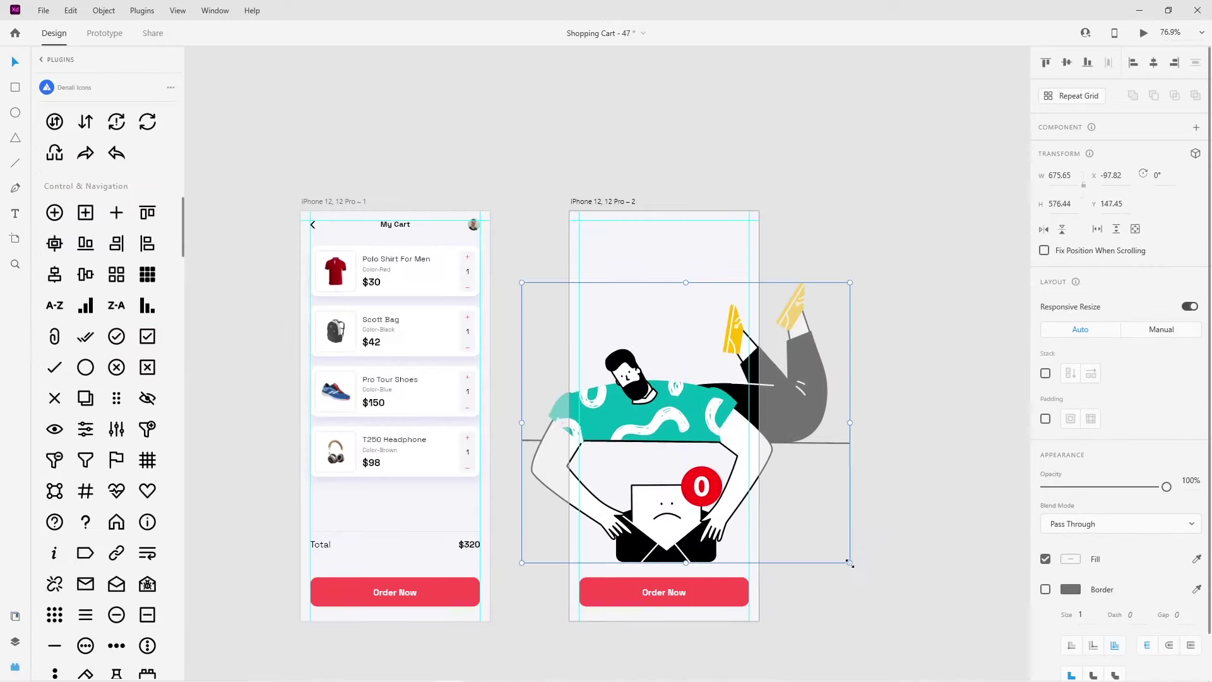
drag(839, 554, 745, 474)
drag(690, 430, 668, 371)
scroll(707, 382, up, 5)
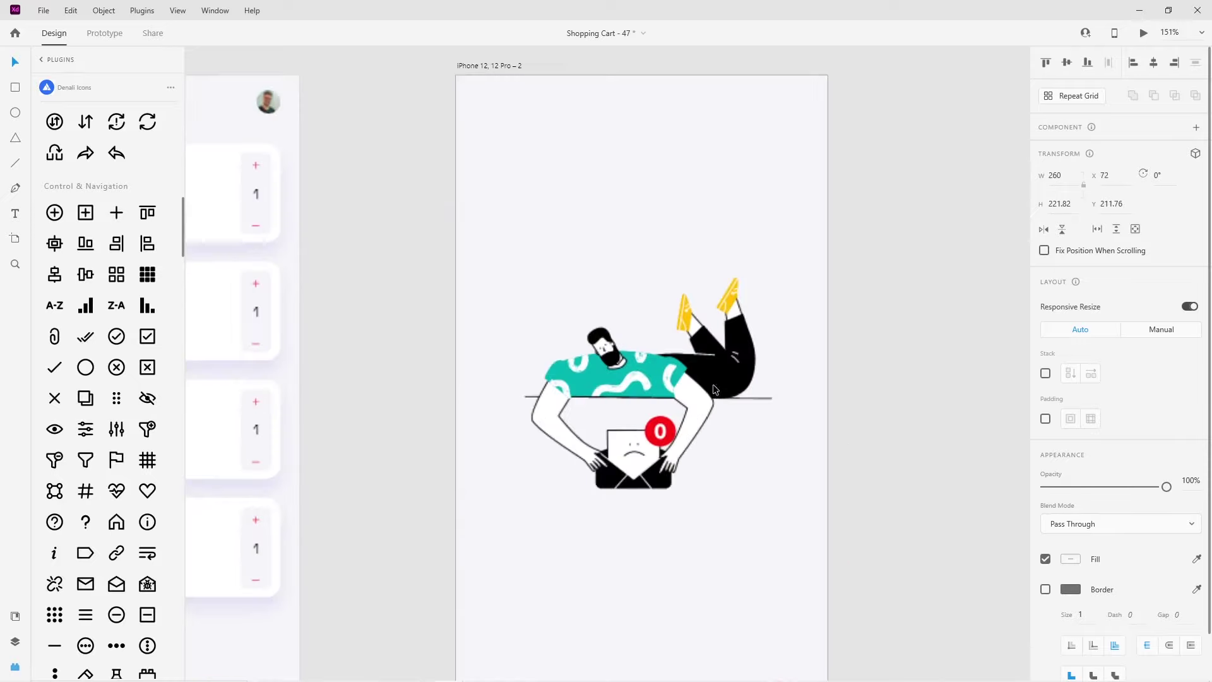
drag(782, 504, 752, 480)
drag(647, 383, 613, 328)
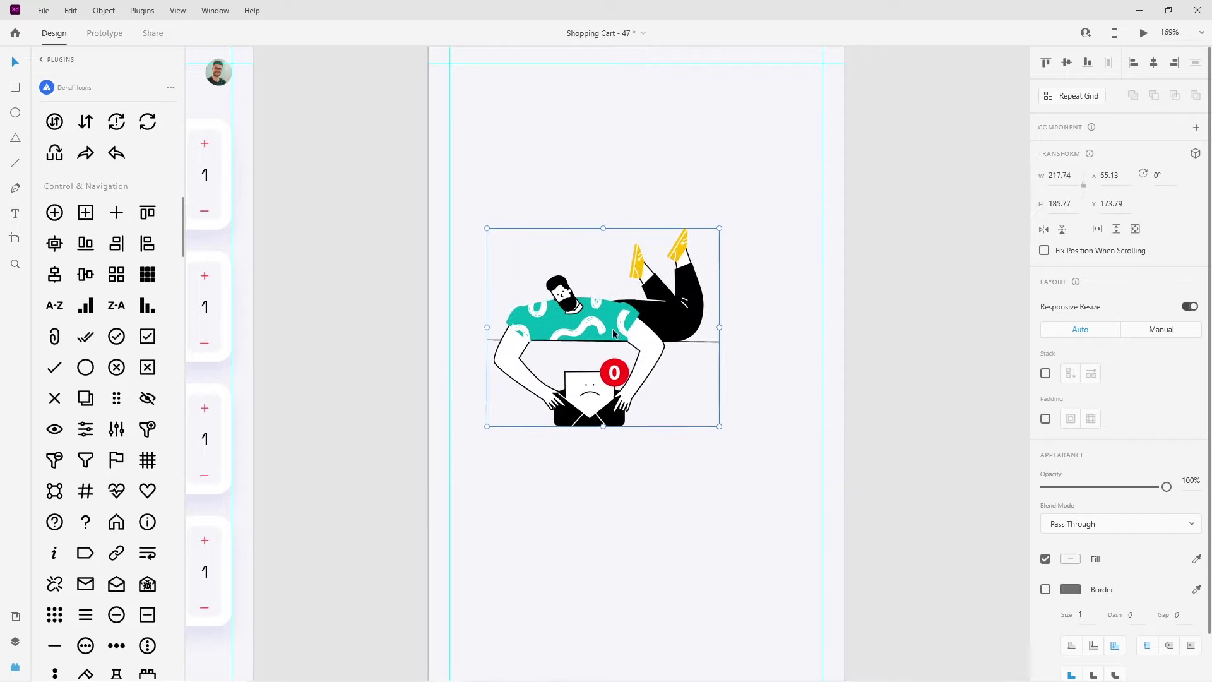
click(599, 494)
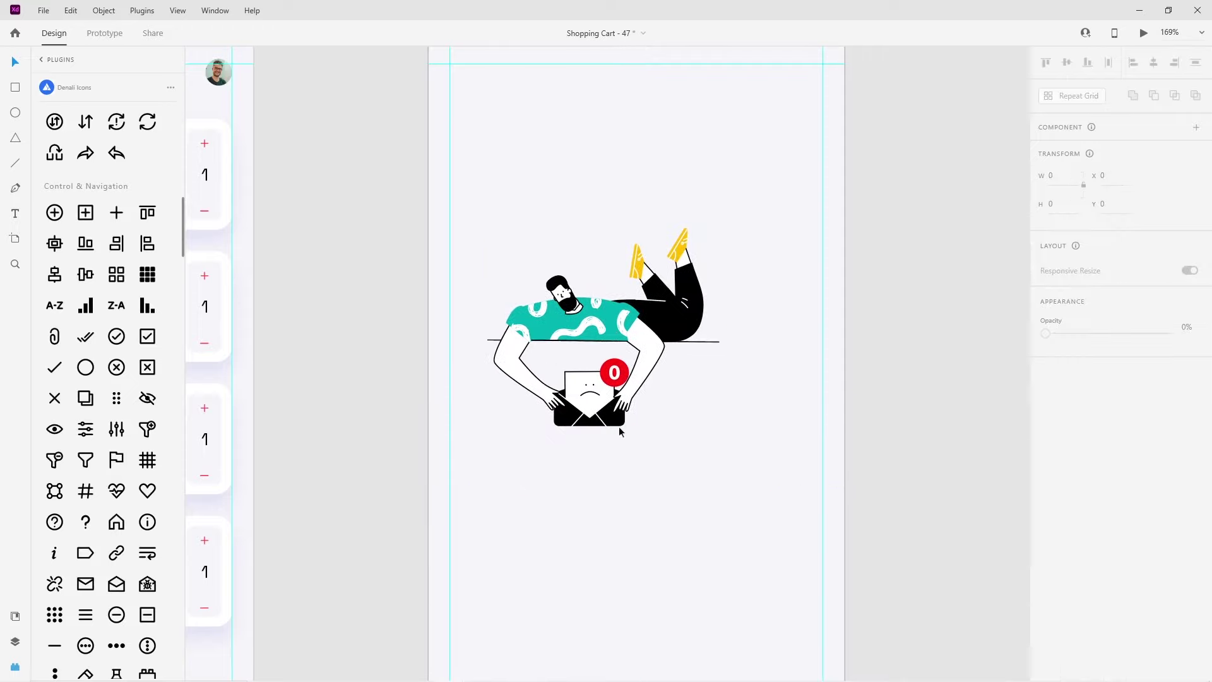
click(624, 341)
drag(623, 341, 645, 345)
right_click(630, 335)
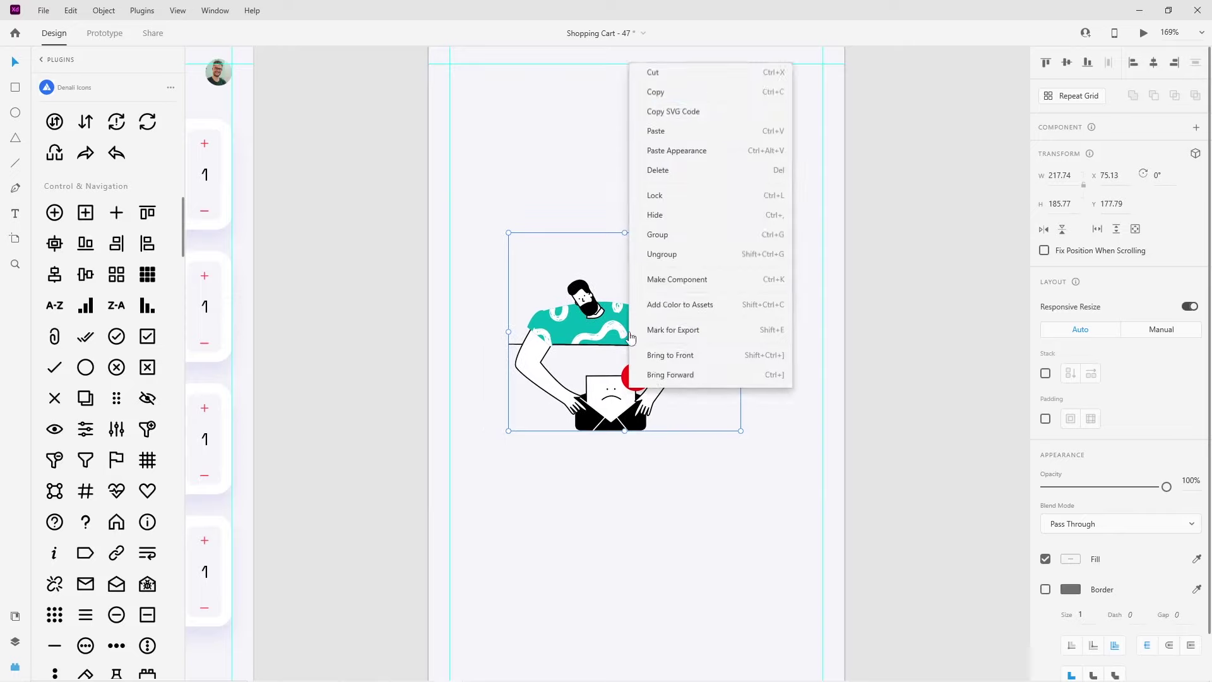
Ungroup the illustration and recolour the character's teal shirt red
click(662, 191)
click(630, 333)
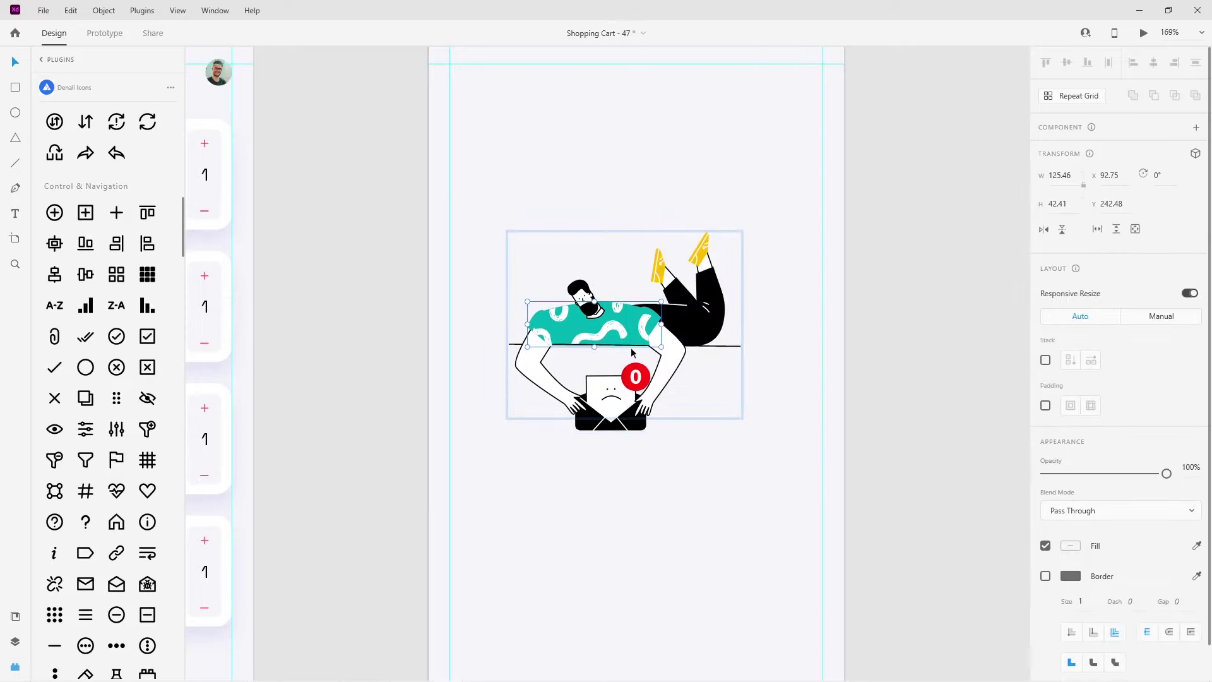
double_click(631, 337)
click(1070, 455)
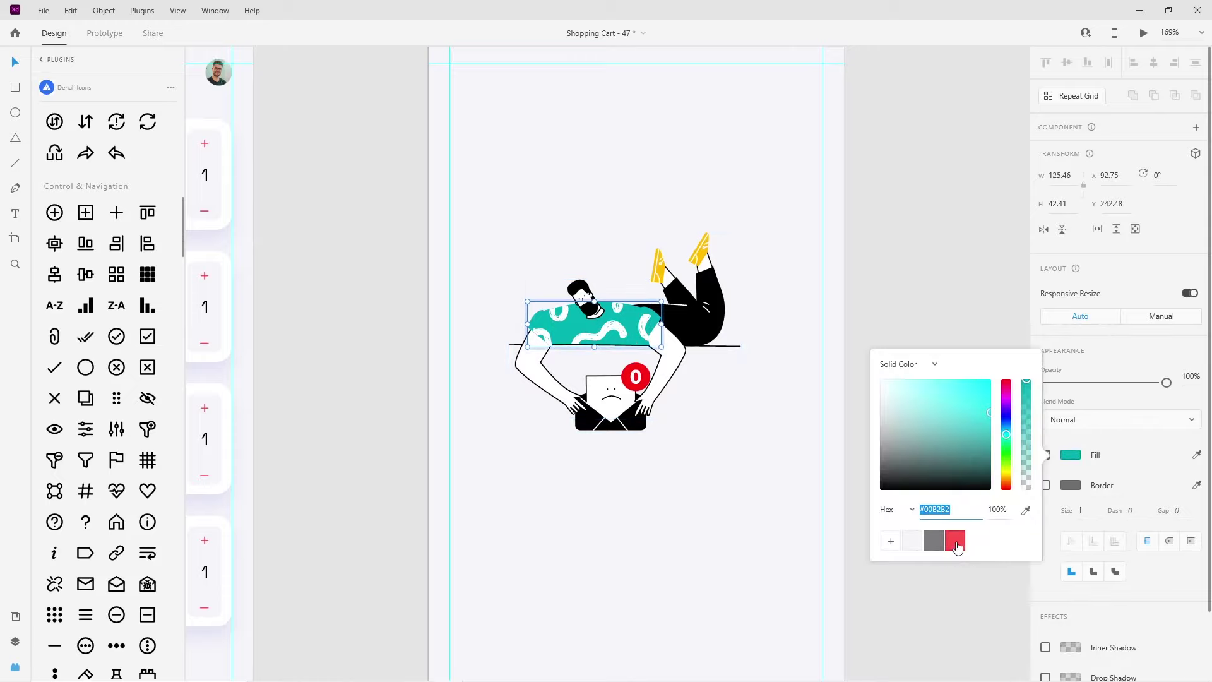
click(953, 539)
click(637, 452)
Delete the laptop with the red 0 badge from the illustration
click(622, 425)
double_click(622, 423)
key(Delete)
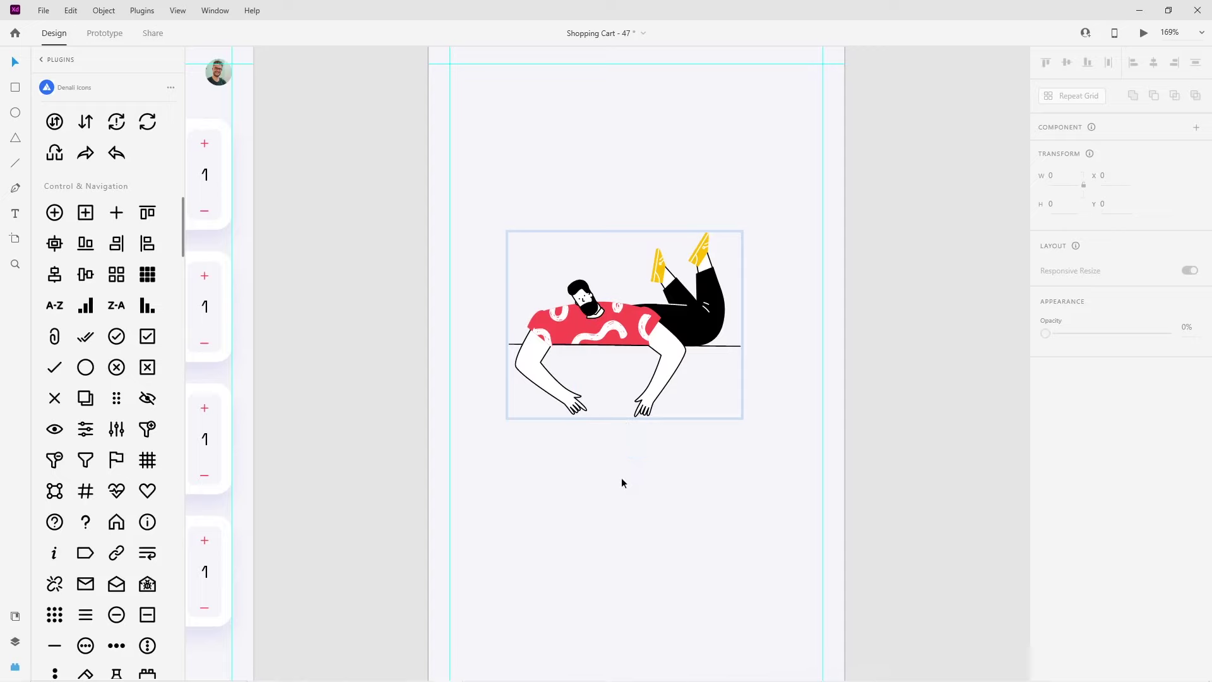
ctrl+scroll(660, 230, up, 5)
Recolour the left and right yellow shoes with the saved red swatch
click(662, 323)
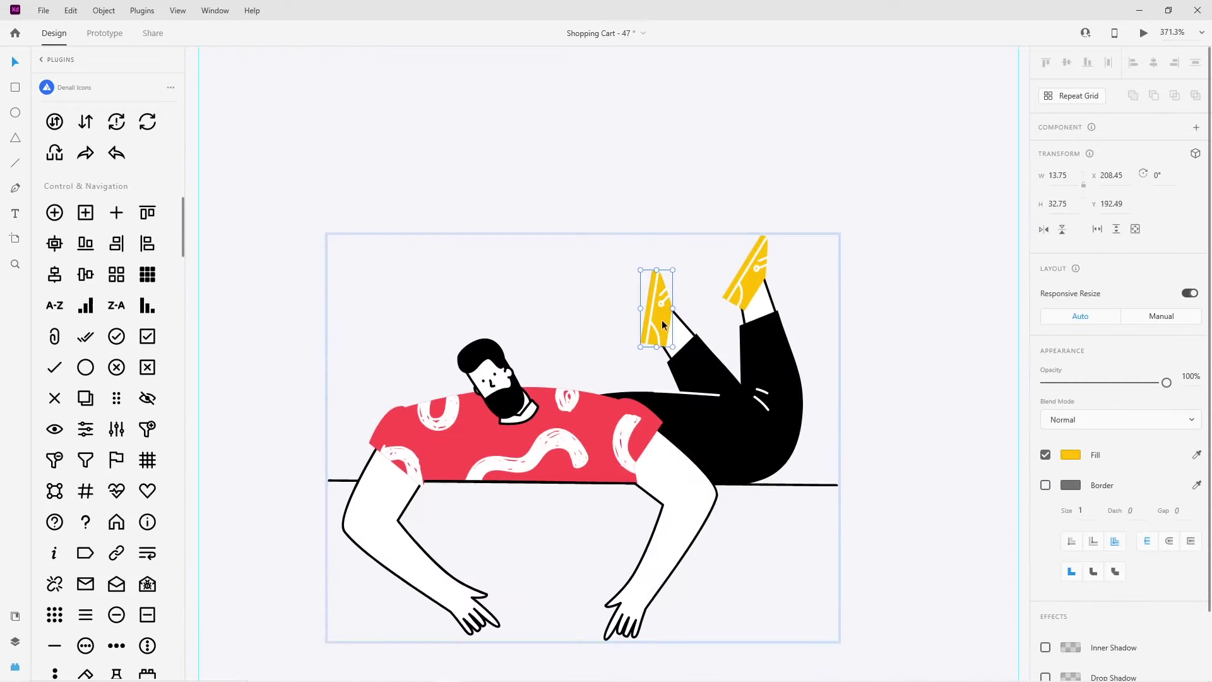
click(1070, 455)
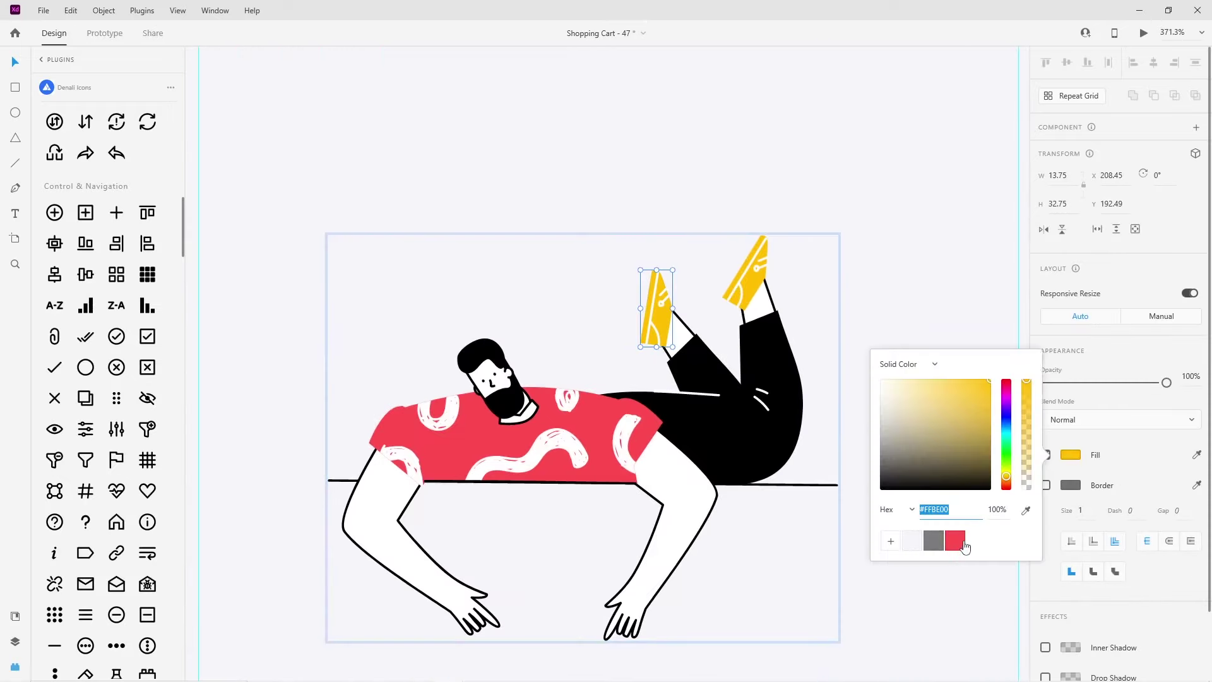
click(963, 544)
click(749, 287)
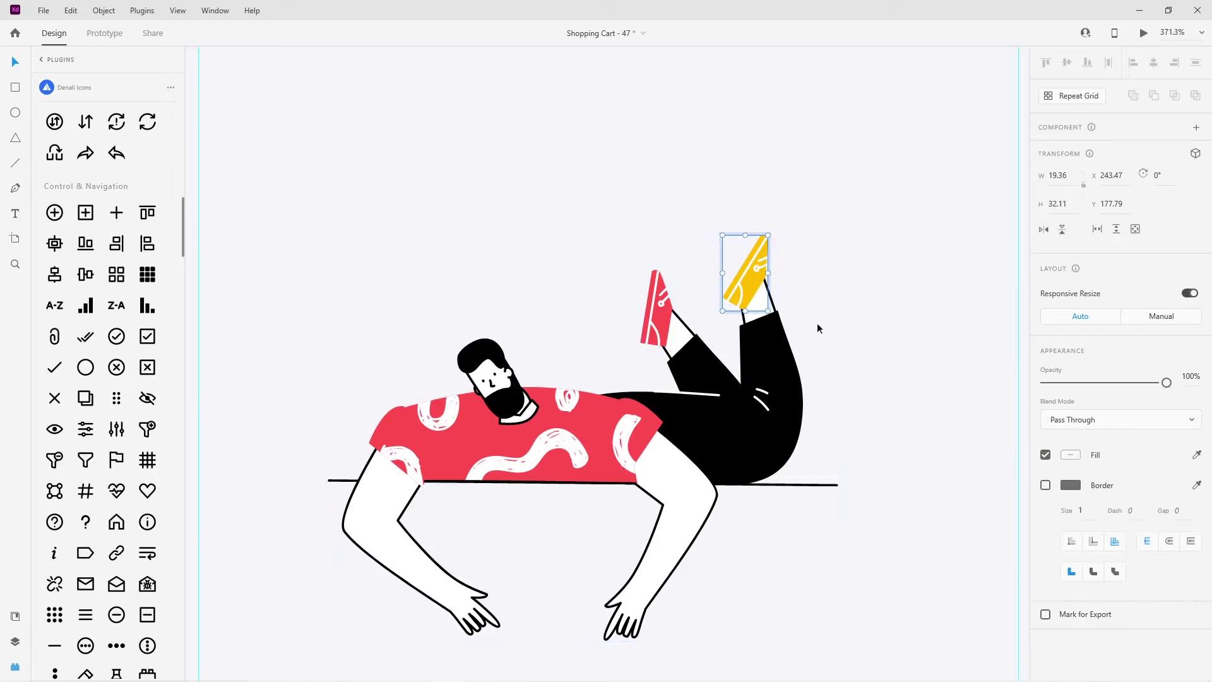
double_click(750, 282)
click(1066, 456)
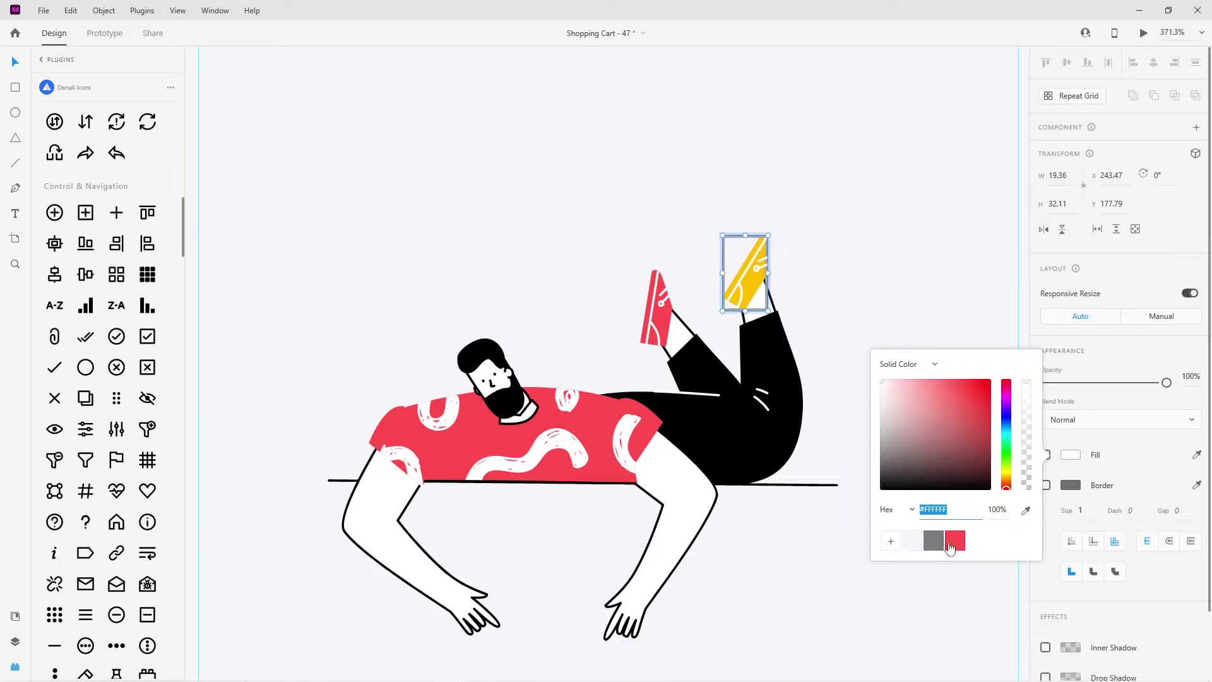
click(751, 284)
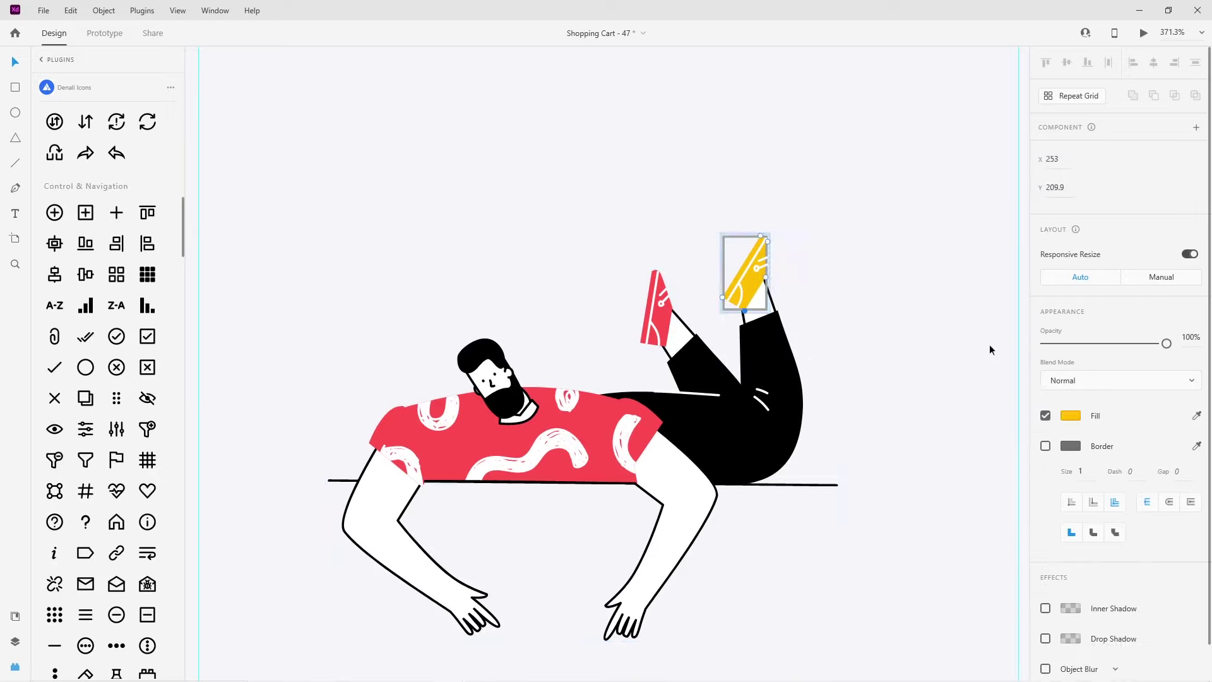
click(1072, 415)
click(952, 510)
click(719, 551)
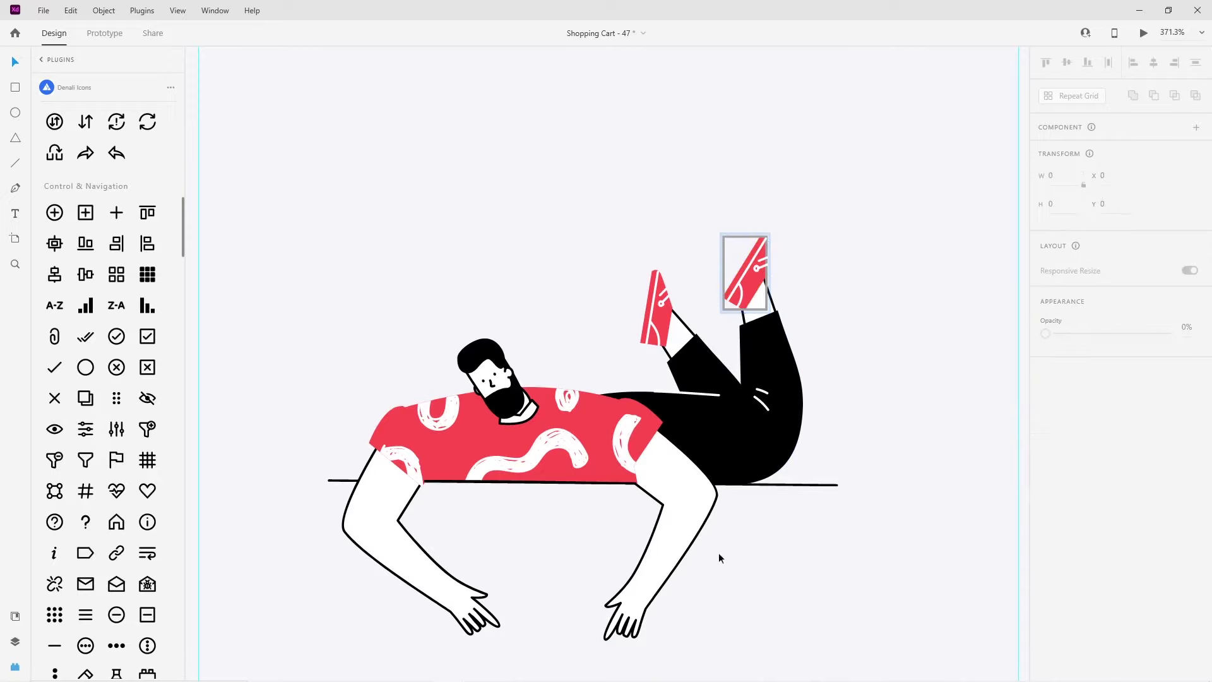
scroll(718, 551, down, 3)
scroll(612, 486, up, 4)
scroll(593, 416, up, 6)
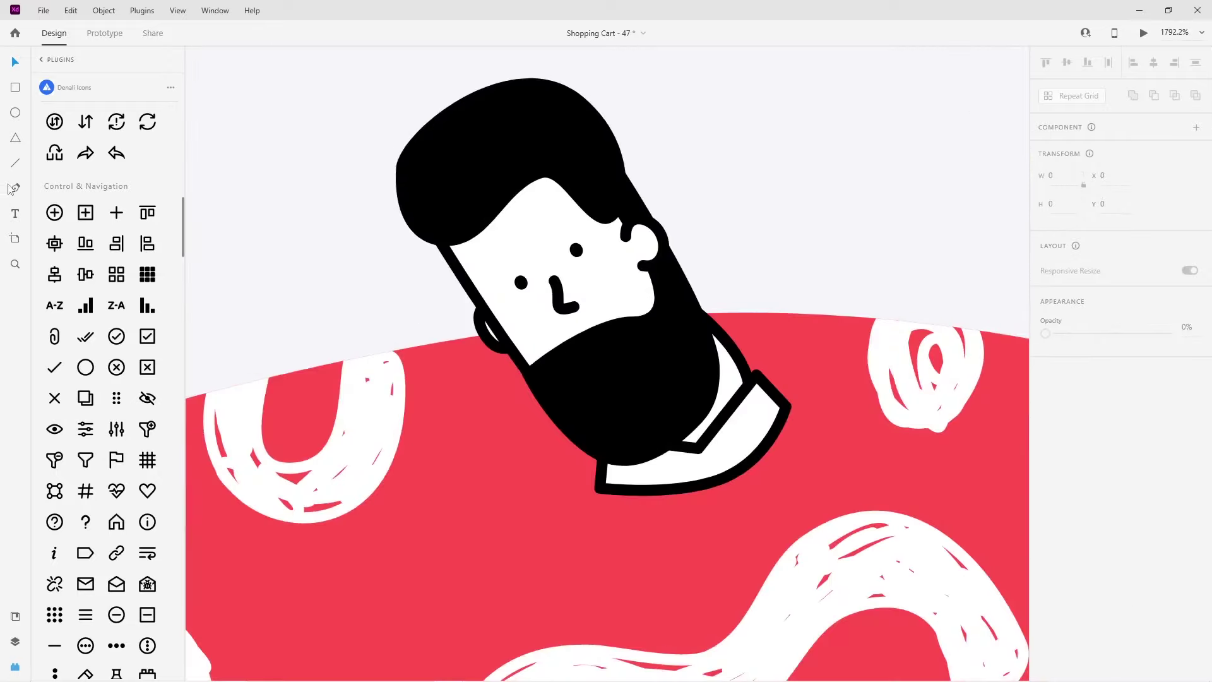
Draw a short curved smile line with the Pen tool on the character's beard
click(598, 378)
key(ctrl+y)
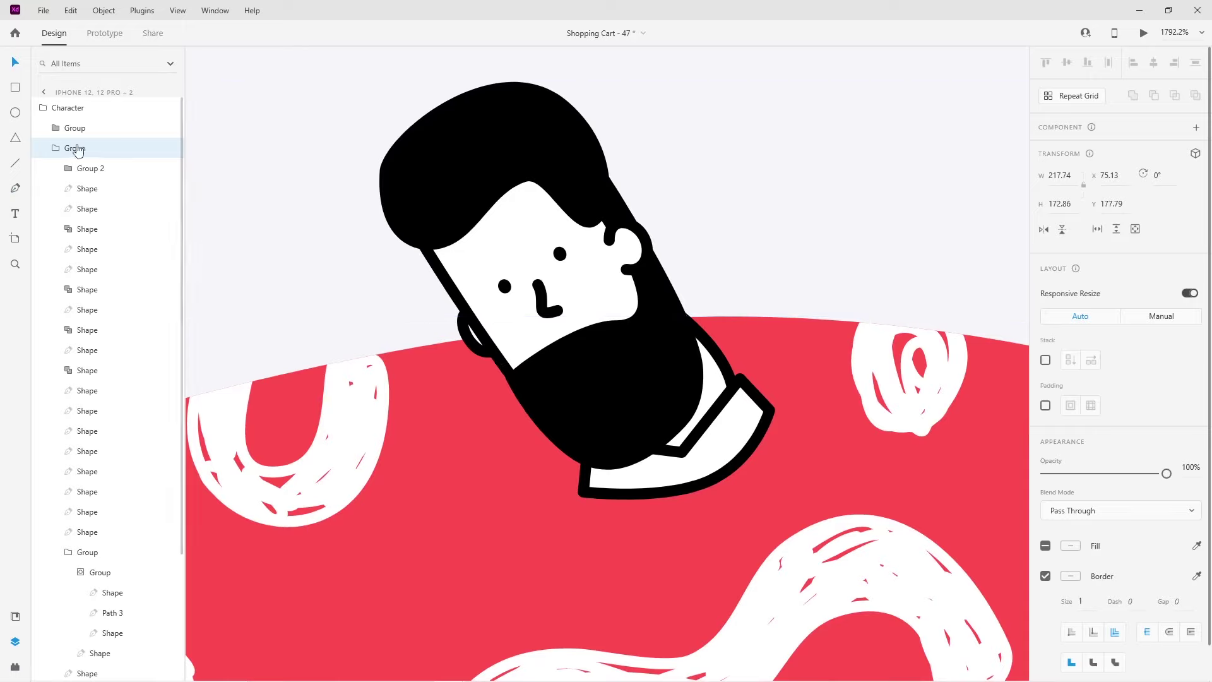
click(579, 388)
drag(618, 371, 634, 333)
key(Escape)
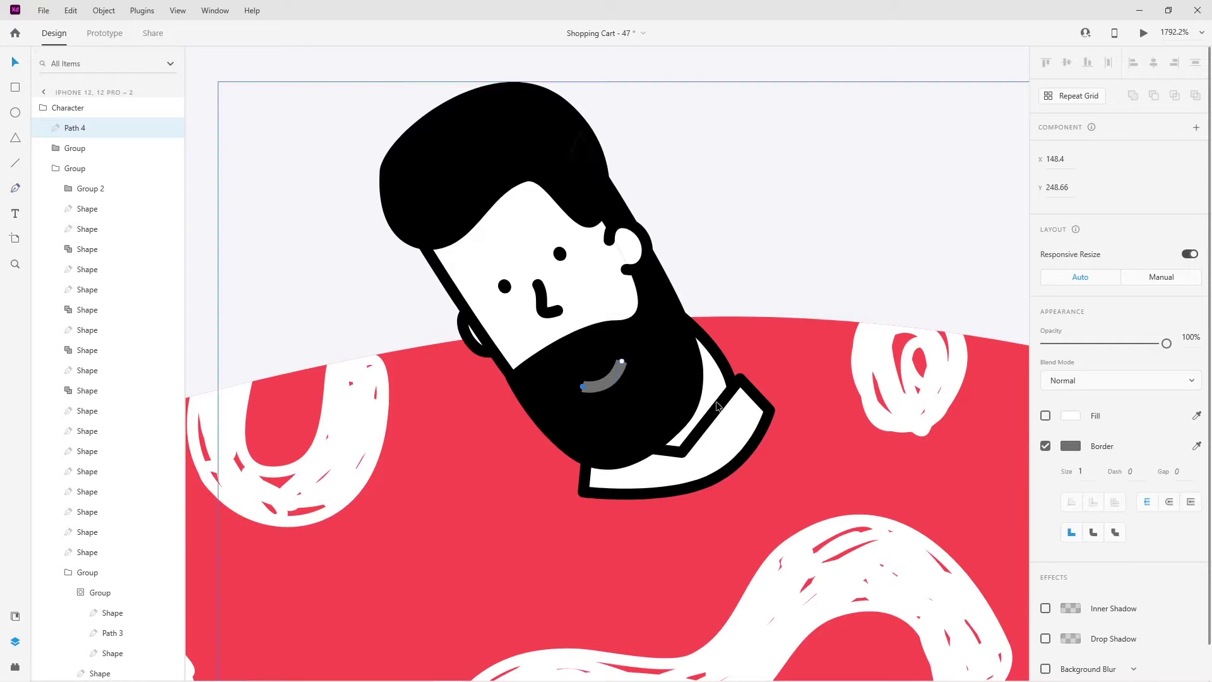
Give the smile line round caps and a white stroke, and move it into place
click(1169, 501)
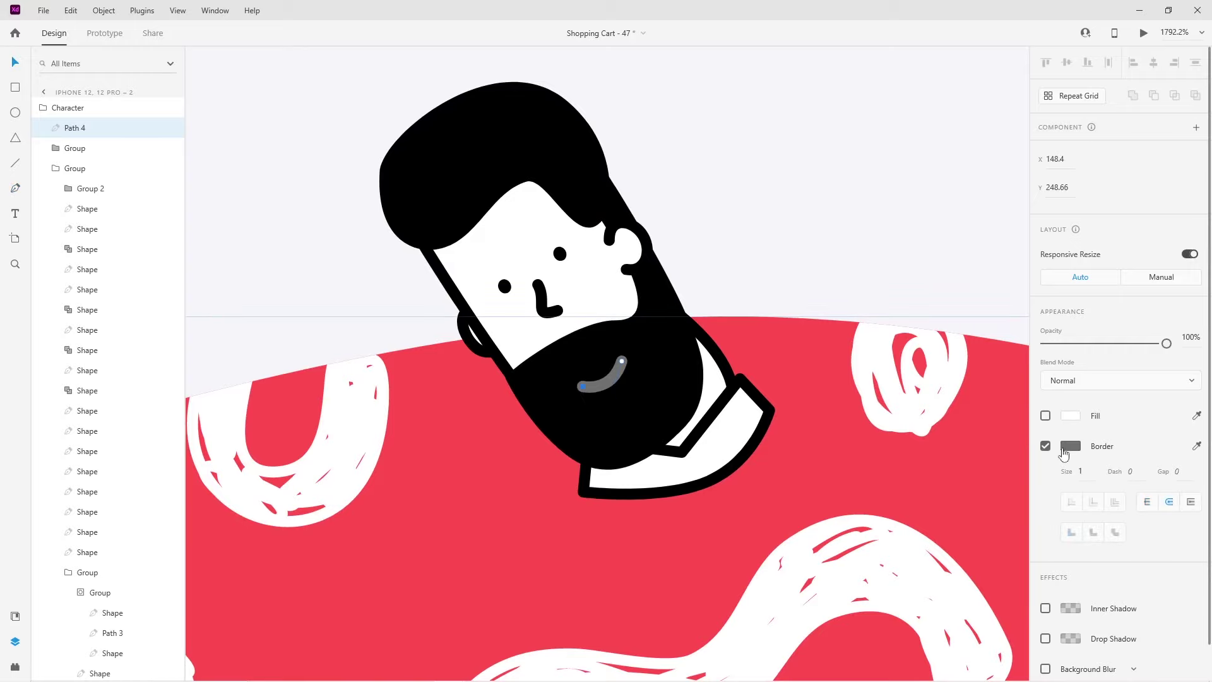
click(1070, 446)
click(13, 65)
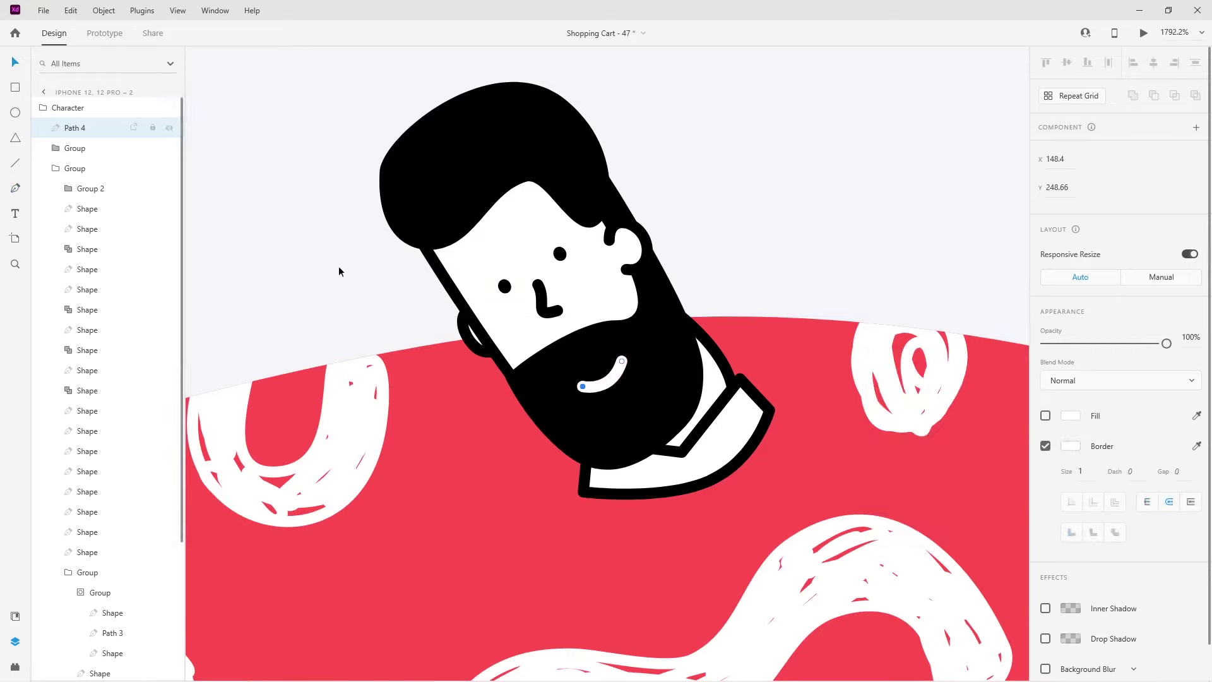
drag(617, 384, 587, 372)
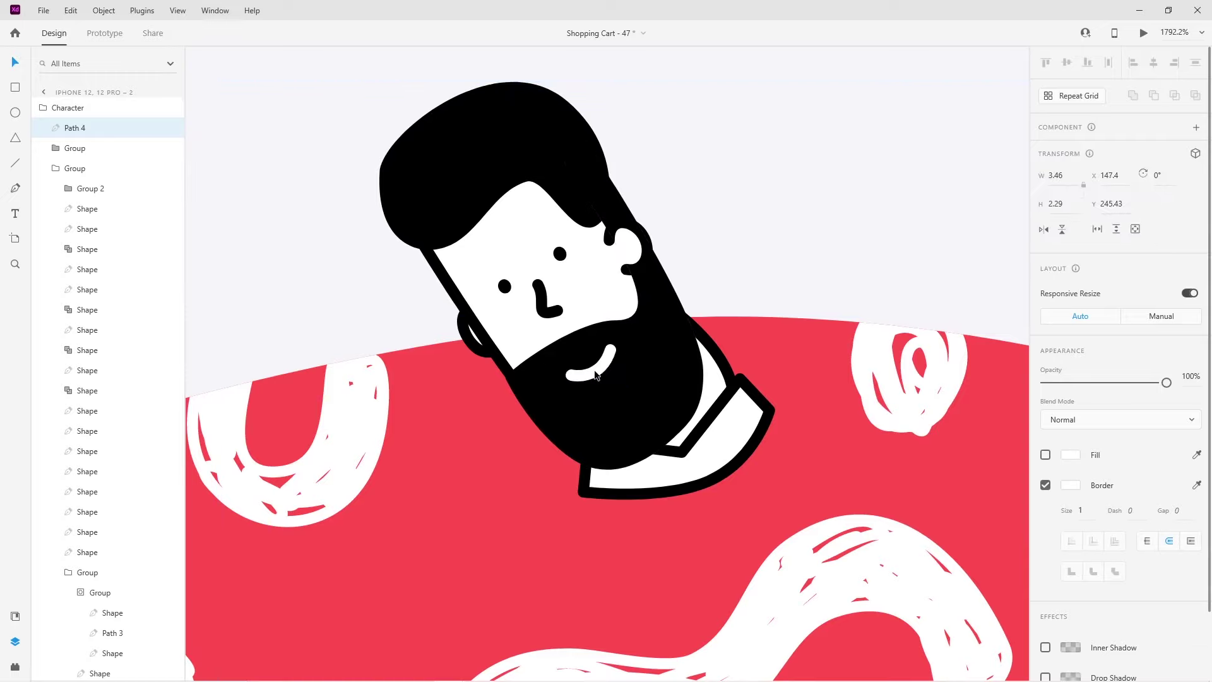
scroll(587, 376, down, 10)
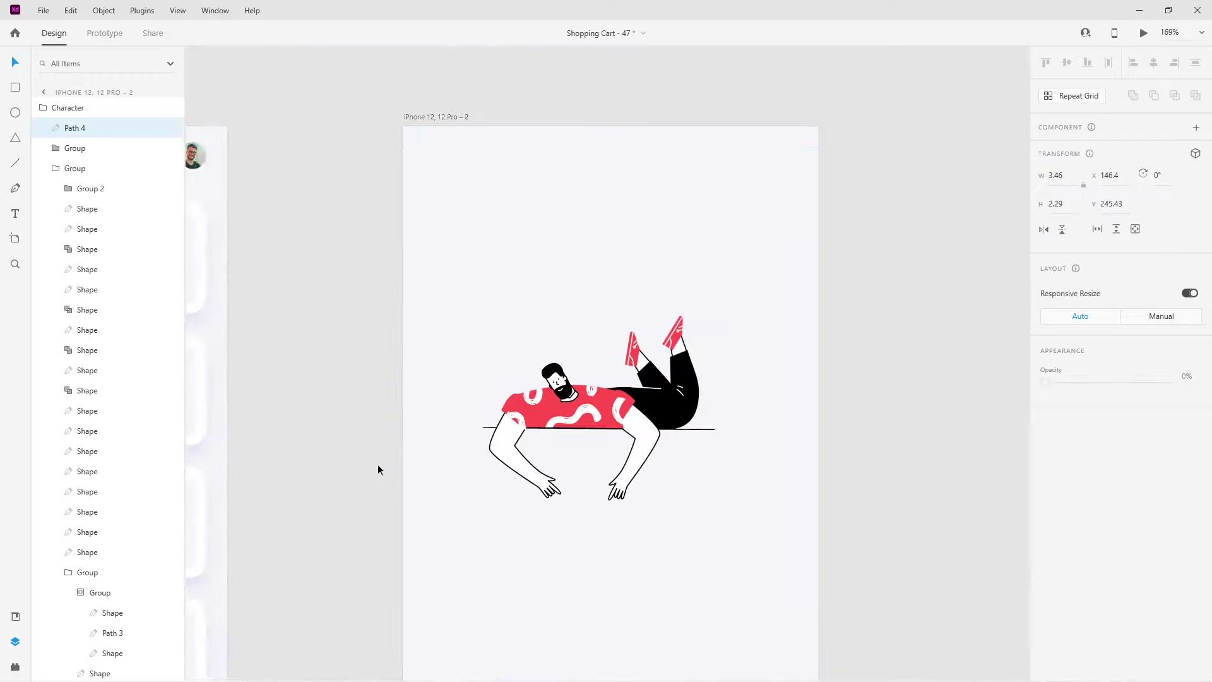
click(377, 469)
scroll(376, 410, down, 3)
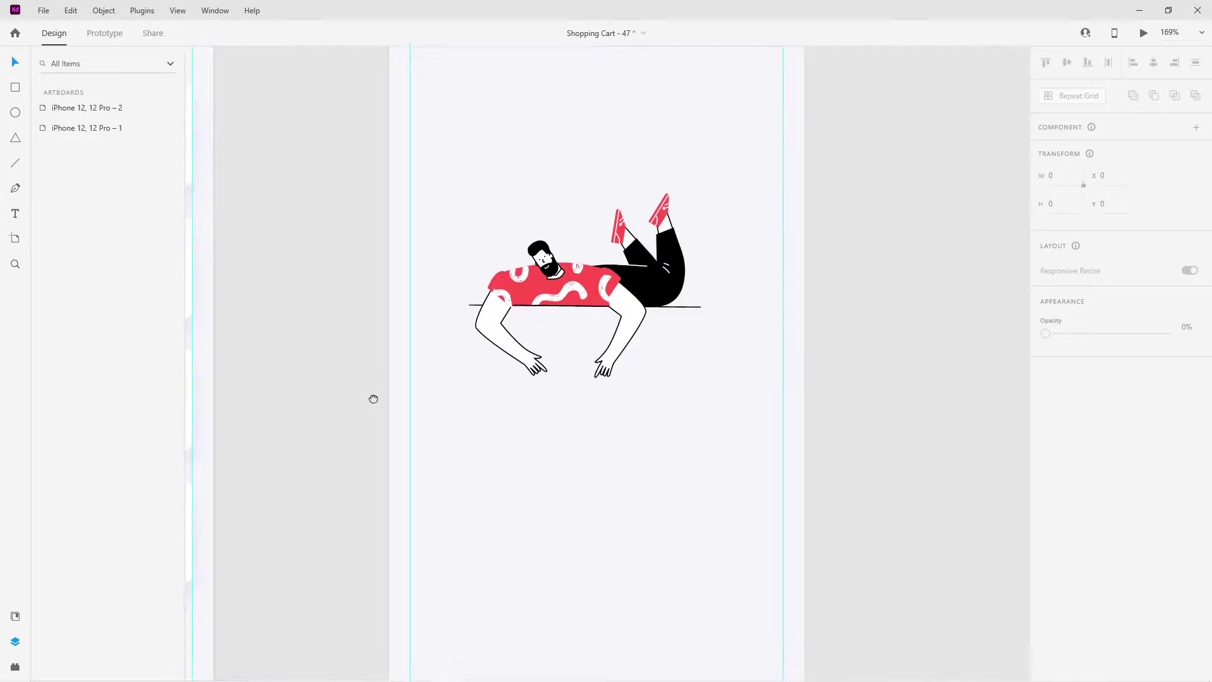
Enlarge the character illustration to about 240×191 and draw a rectangle between its hands
scroll(602, 347, up, 3)
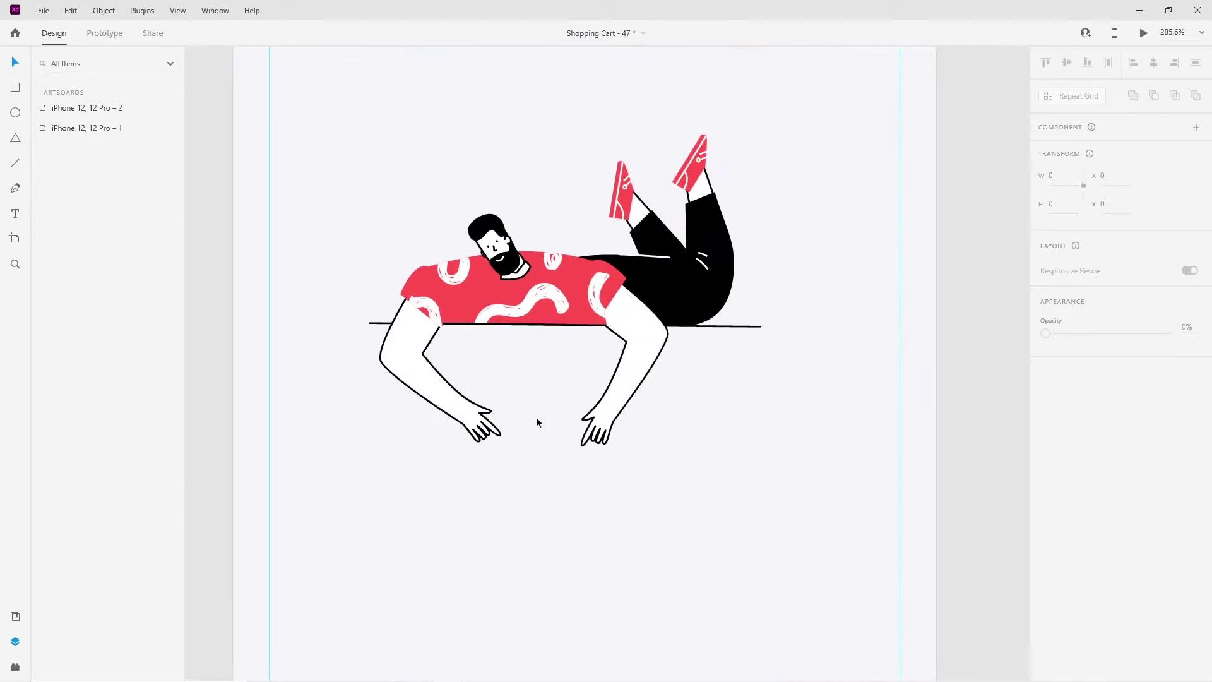
drag(368, 129, 764, 512)
drag(761, 447, 785, 465)
drag(600, 312, 620, 313)
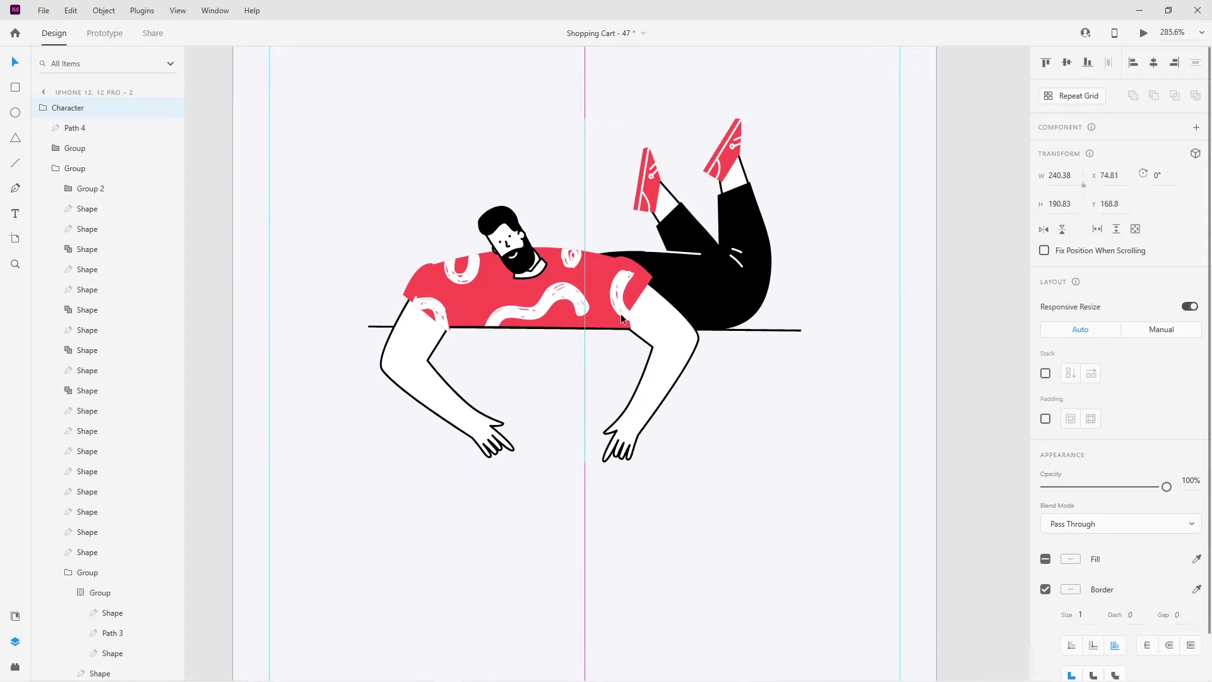
drag(797, 462, 830, 486)
click(600, 489)
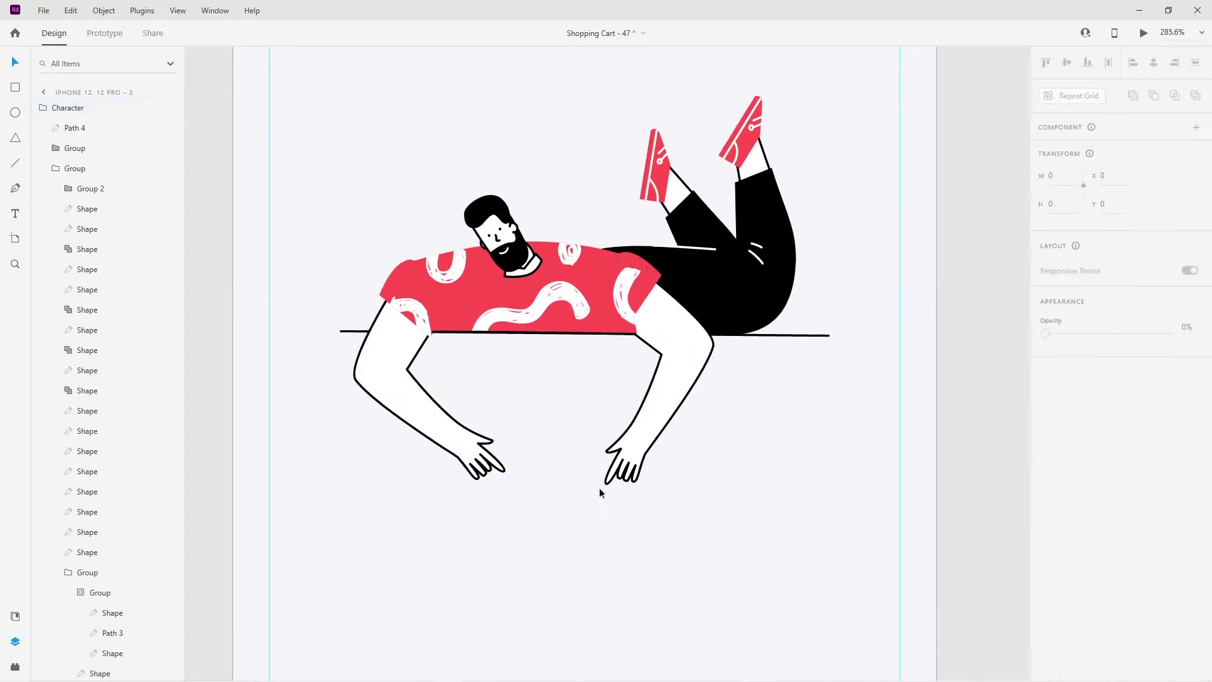
scroll(529, 445, down, 2)
scroll(501, 365, down, 1)
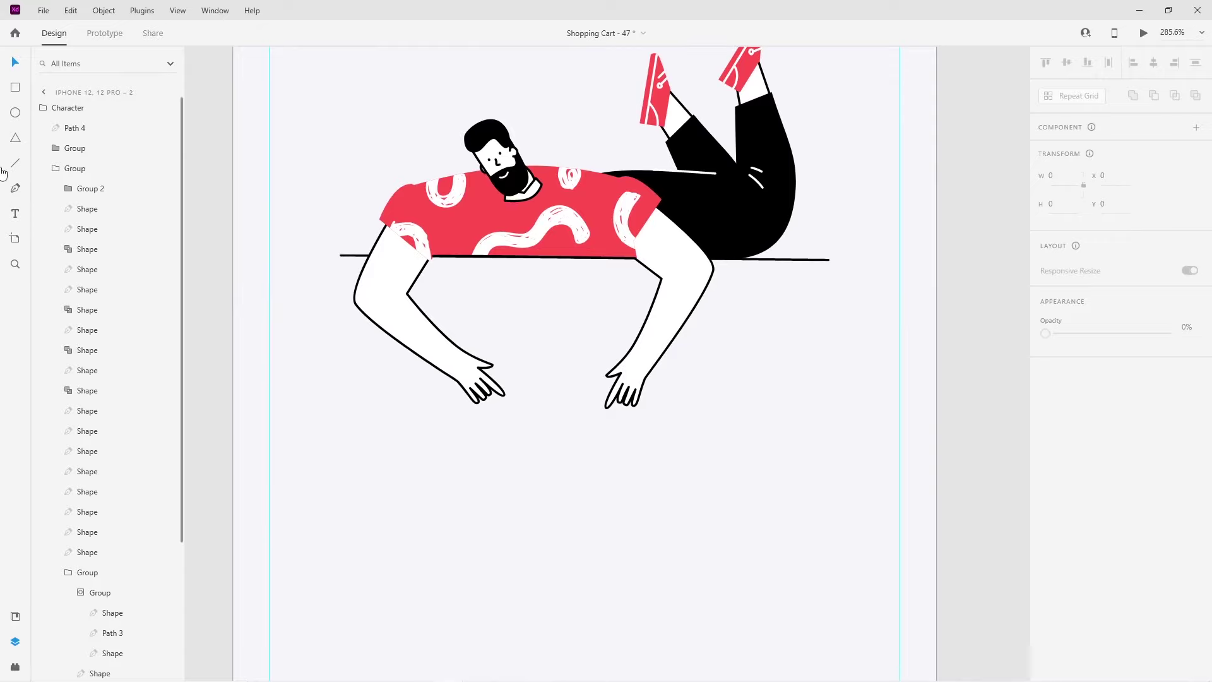
click(16, 87)
drag(498, 311, 610, 463)
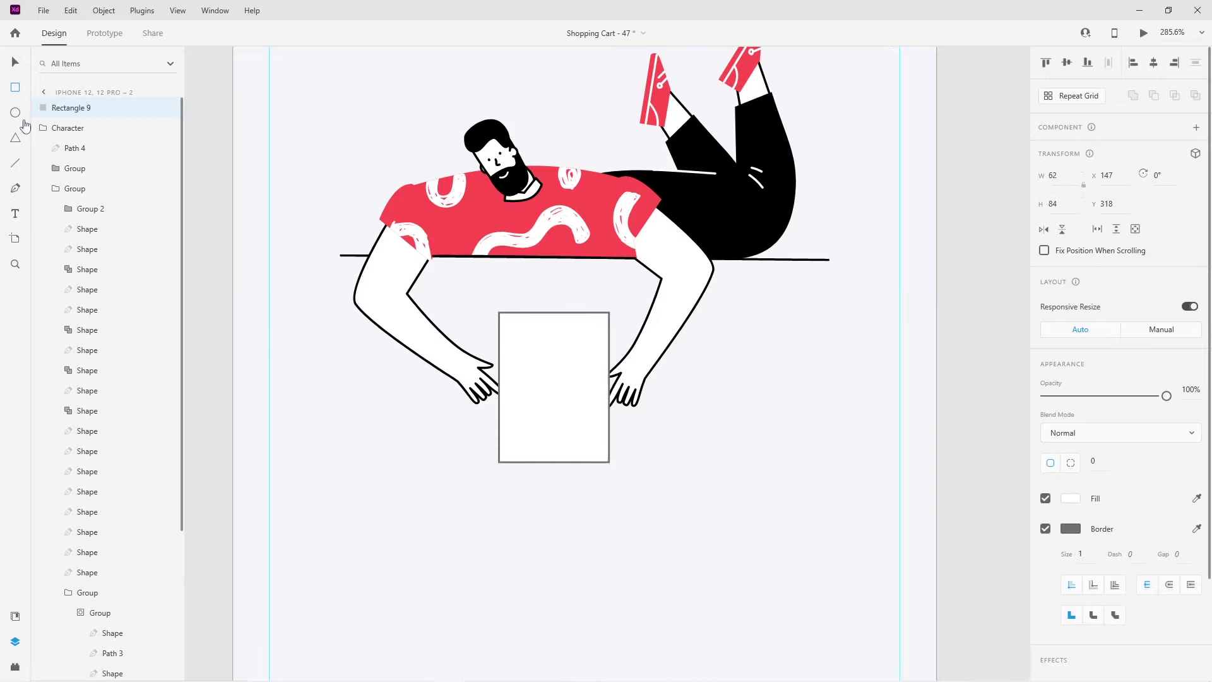
Resize the white rectangle to 74×94, centre it between the hands, and send it to back
click(12, 65)
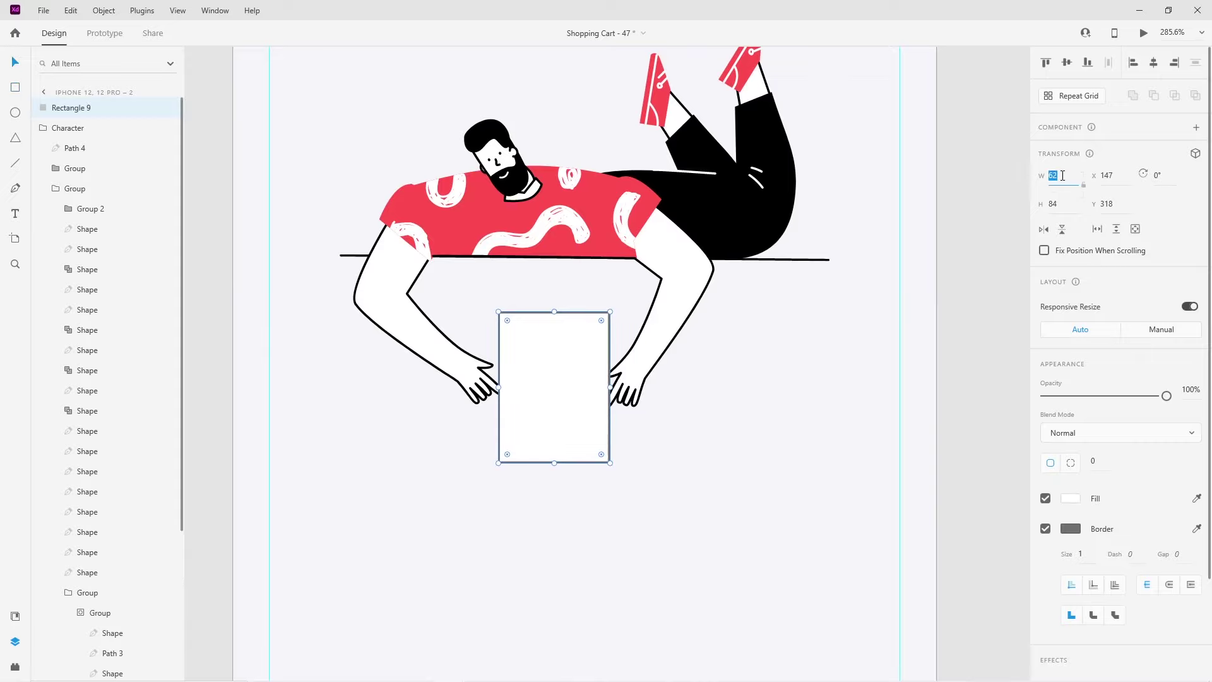
text(74)
key(Return)
drag(583, 397, 568, 391)
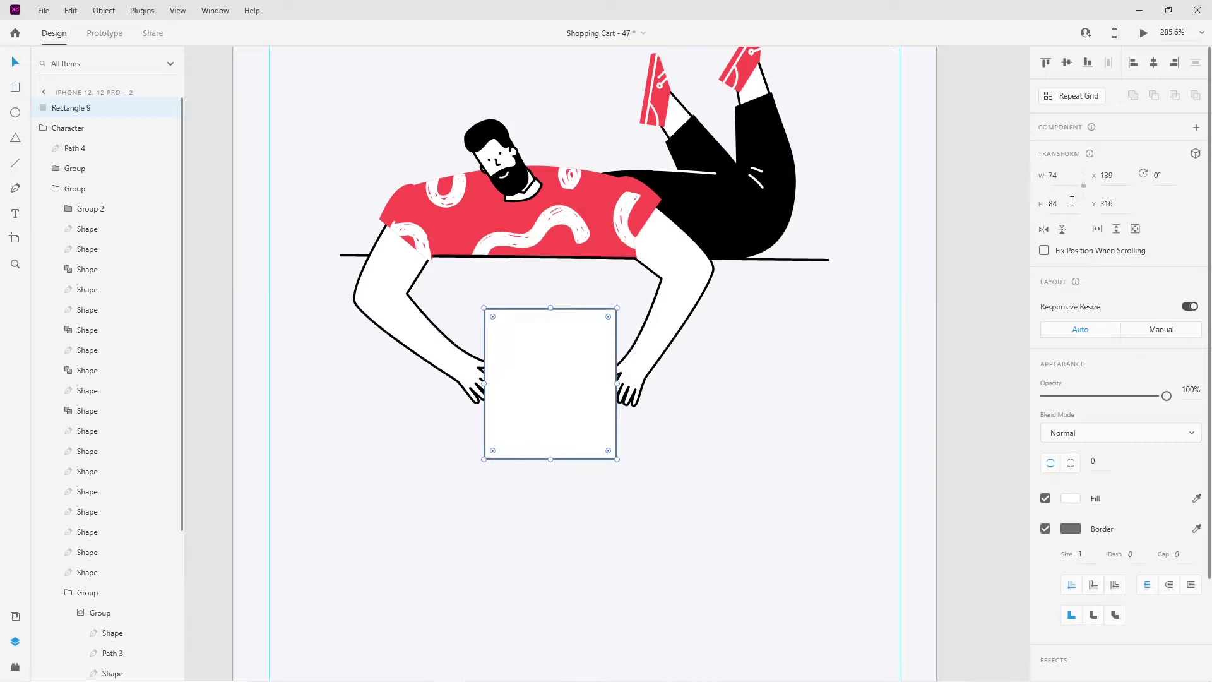
text(94)
key(Return)
key(Up)
key(Up)
key(Up)
key(Left)
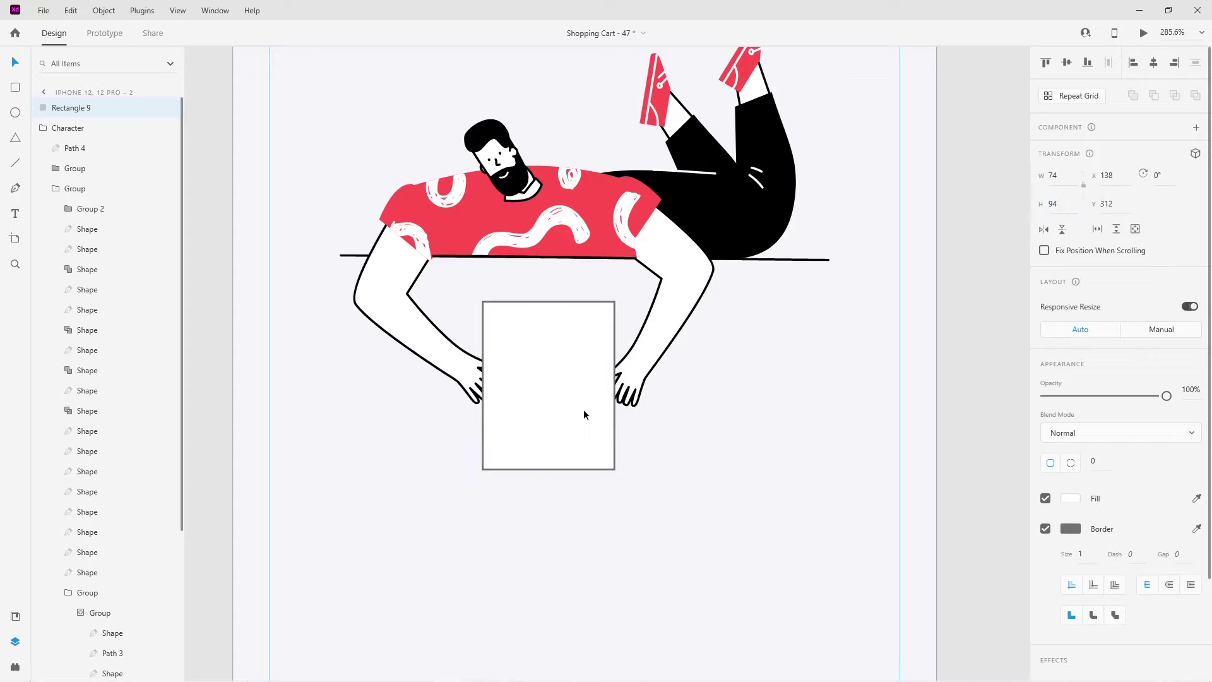
key(ctrl+shift+[)
drag(584, 415, 584, 415)
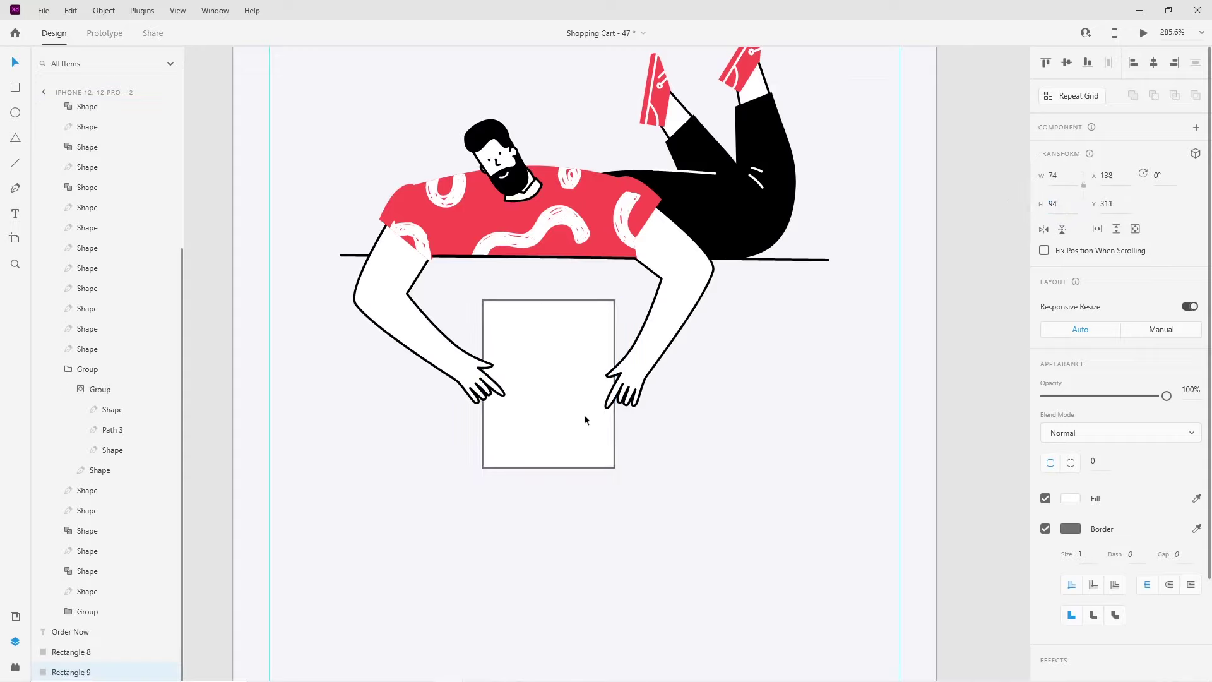
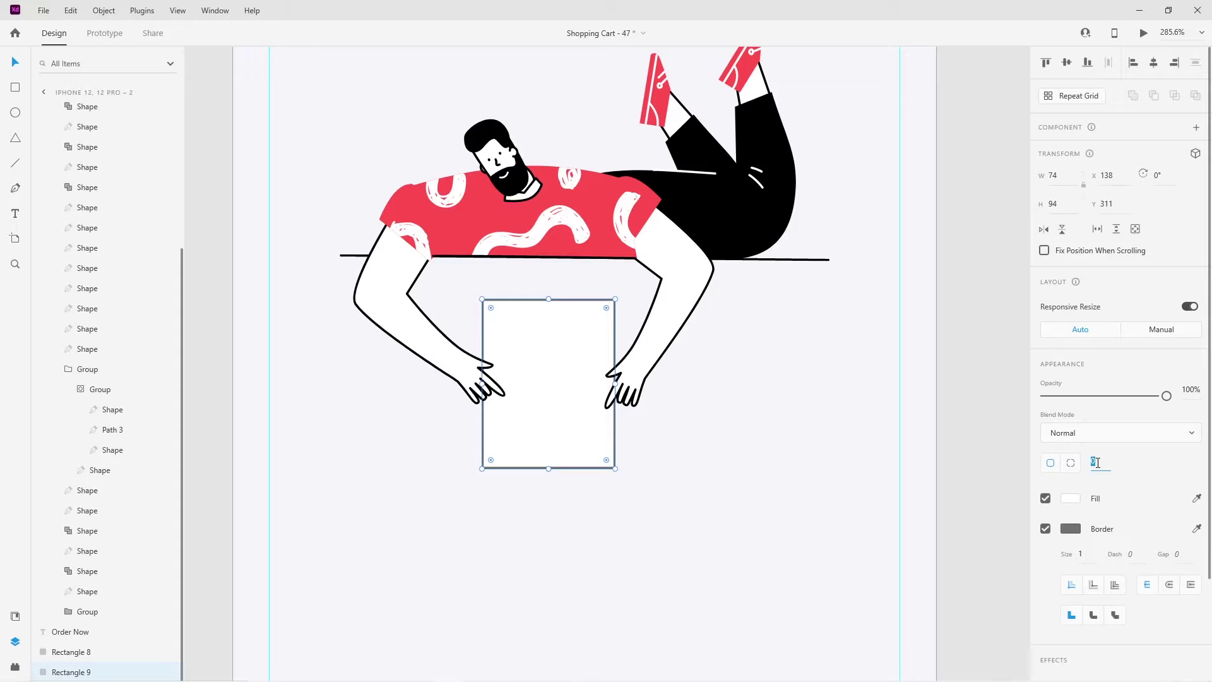
Round Rectangle 9's paper corners to a radius of 6
key(Up)
key(Up)
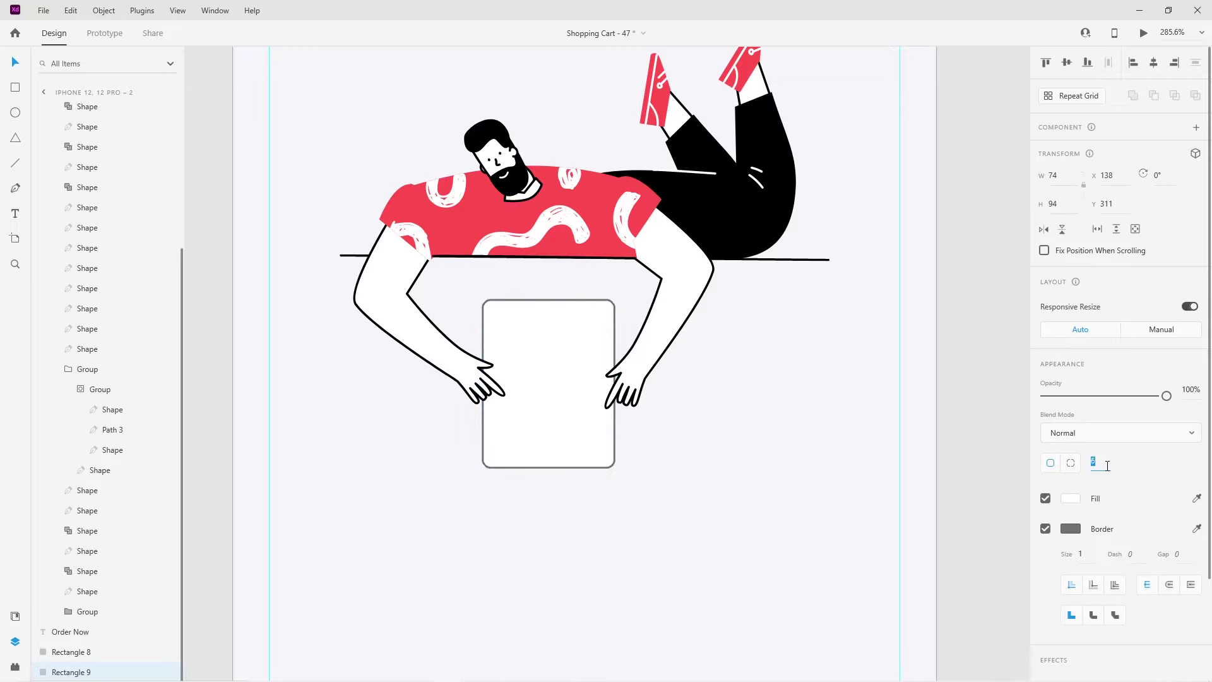
click(713, 457)
click(543, 431)
Duplicate the paper and resize the copy into a thin strip along its bottom
key(ctrl+d)
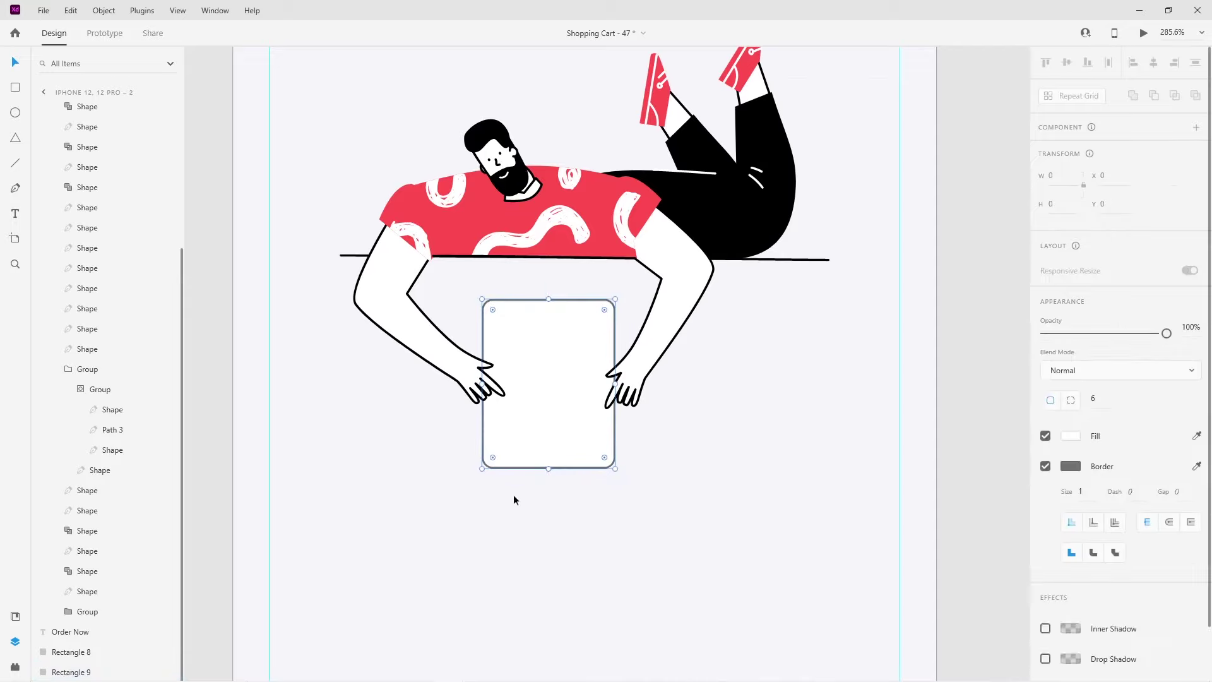
drag(515, 416, 403, 542)
mouse_move(428, 427)
mouse_down()
mouse_move(423, 563)
mouse_move(533, 450)
mouse_up()
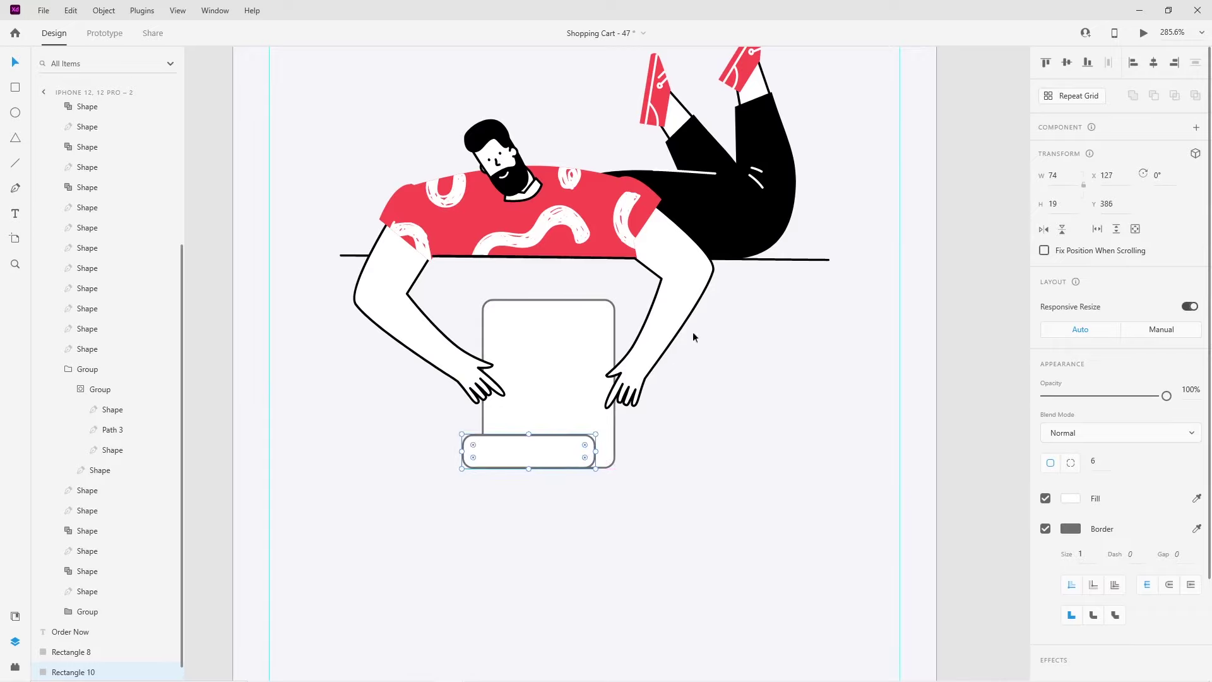
Square the strip's top-left corner to 0 and subtract a right-shifted copy to curl its end
scroll(573, 436, up, 5)
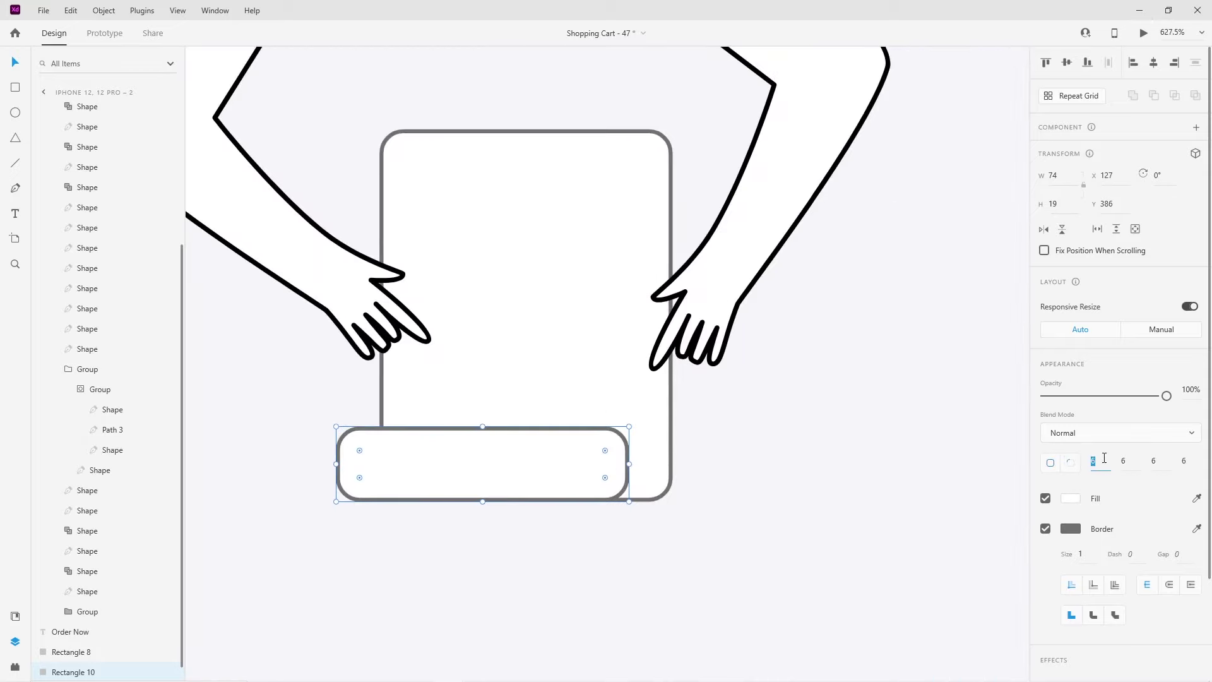
text(0)
click(644, 596)
click(472, 472)
mouse_move(472, 472)
mouse_down()
mouse_move(741, 492)
mouse_move(619, 474)
mouse_up()
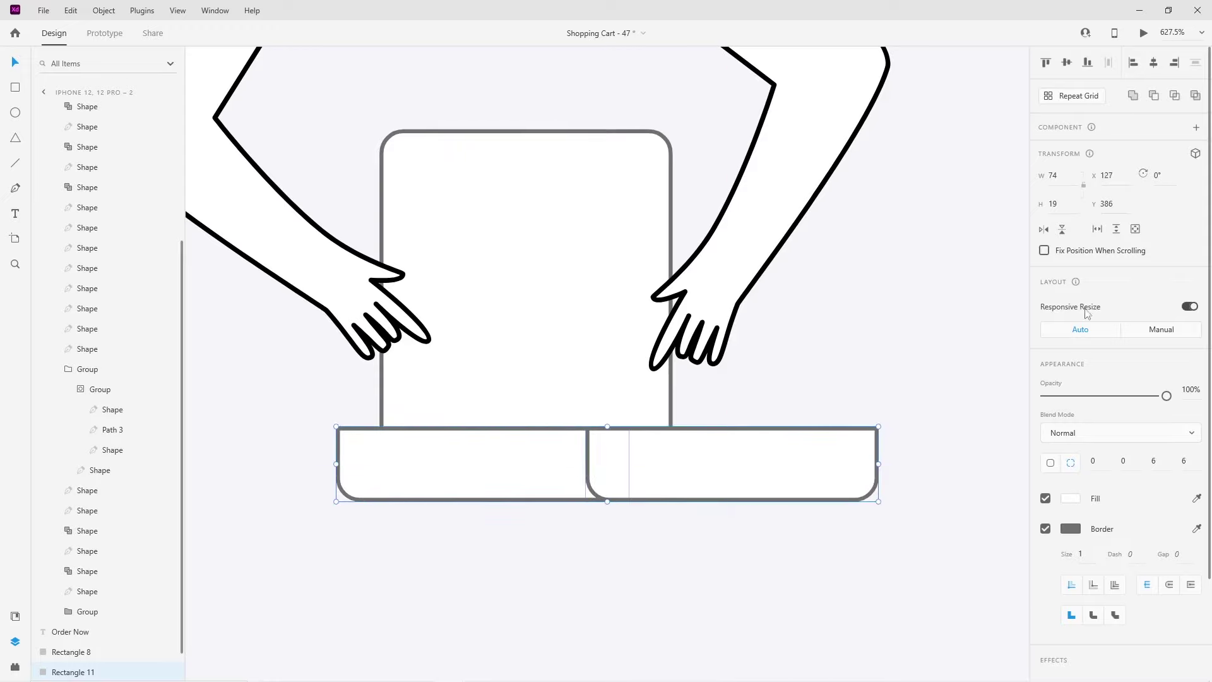
click(1154, 97)
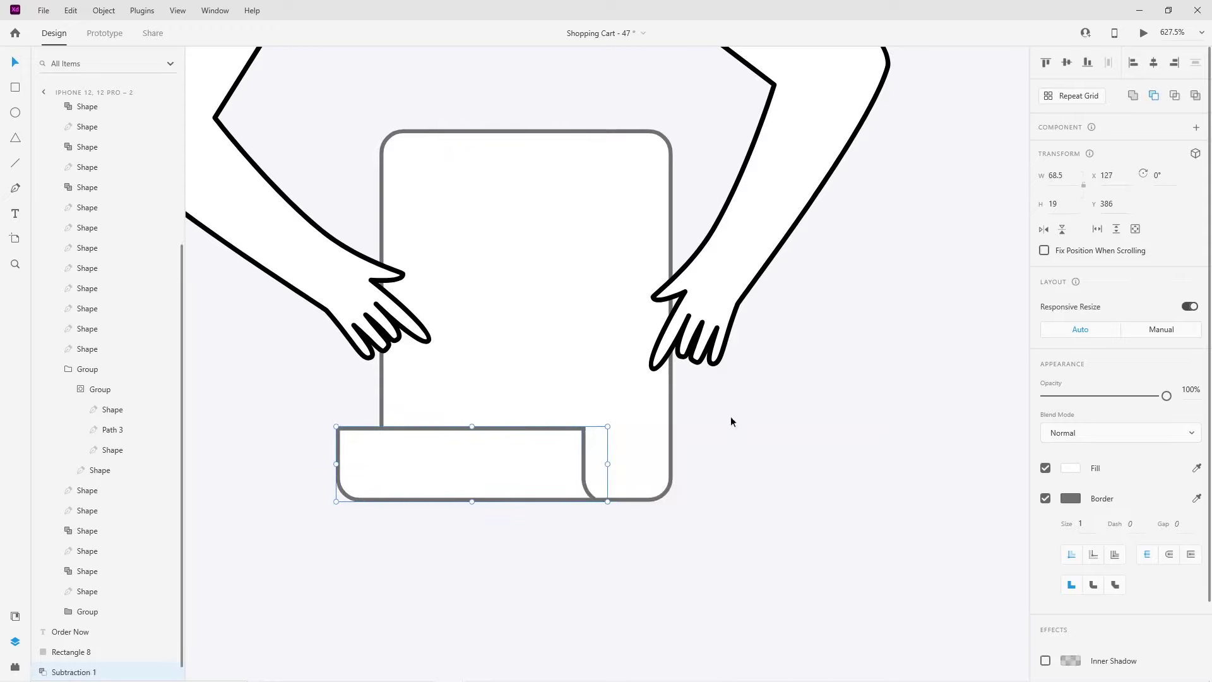
click(494, 470)
Edit the curled strip's points, pushing its left edge out and repositioning it under the paper
alt+drag(474, 486, 475, 558)
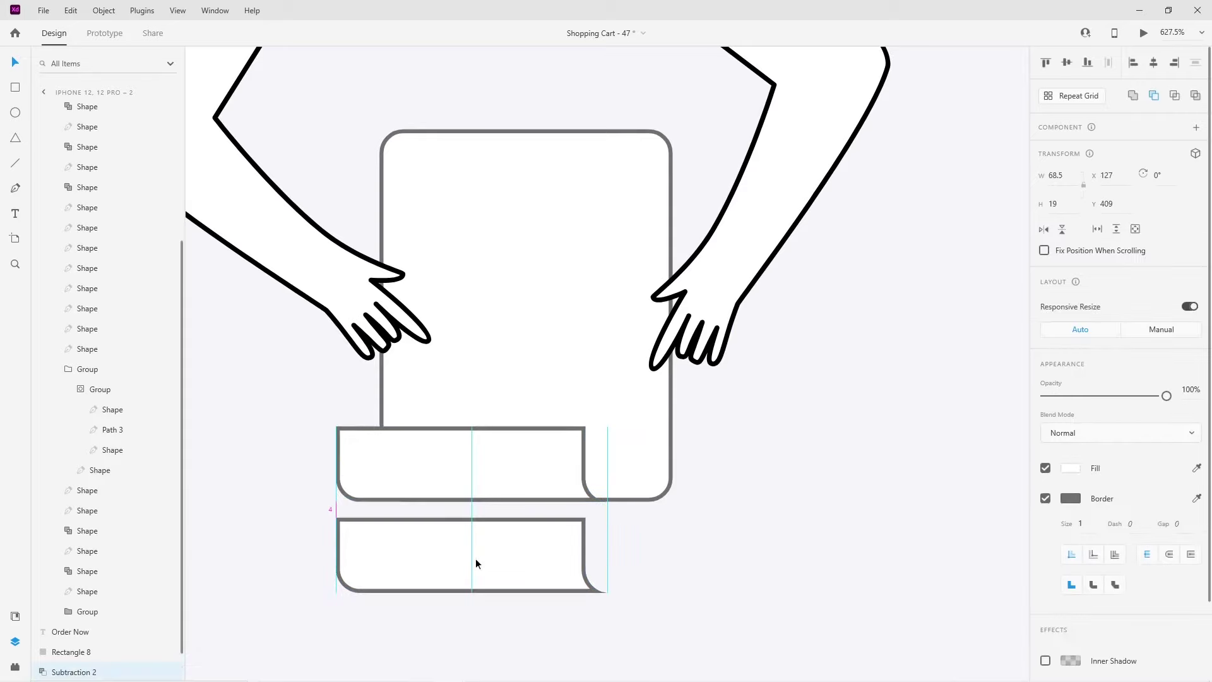
key(ctrl+z)
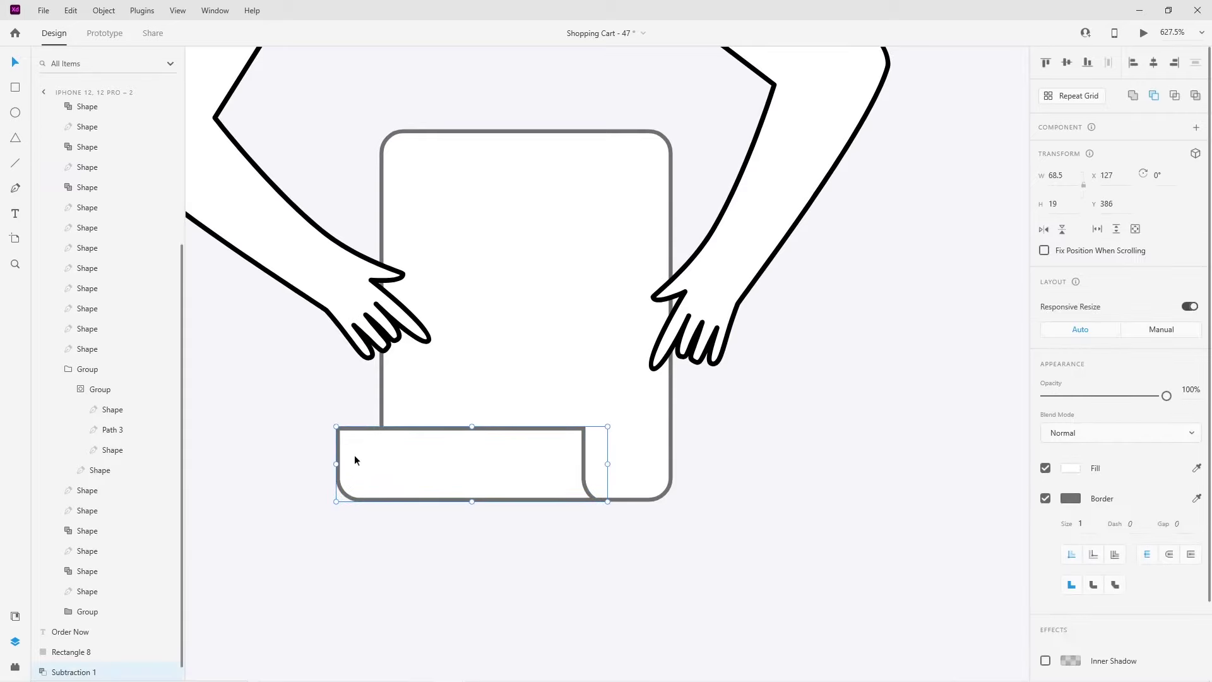
double_click(363, 456)
double_click(339, 429)
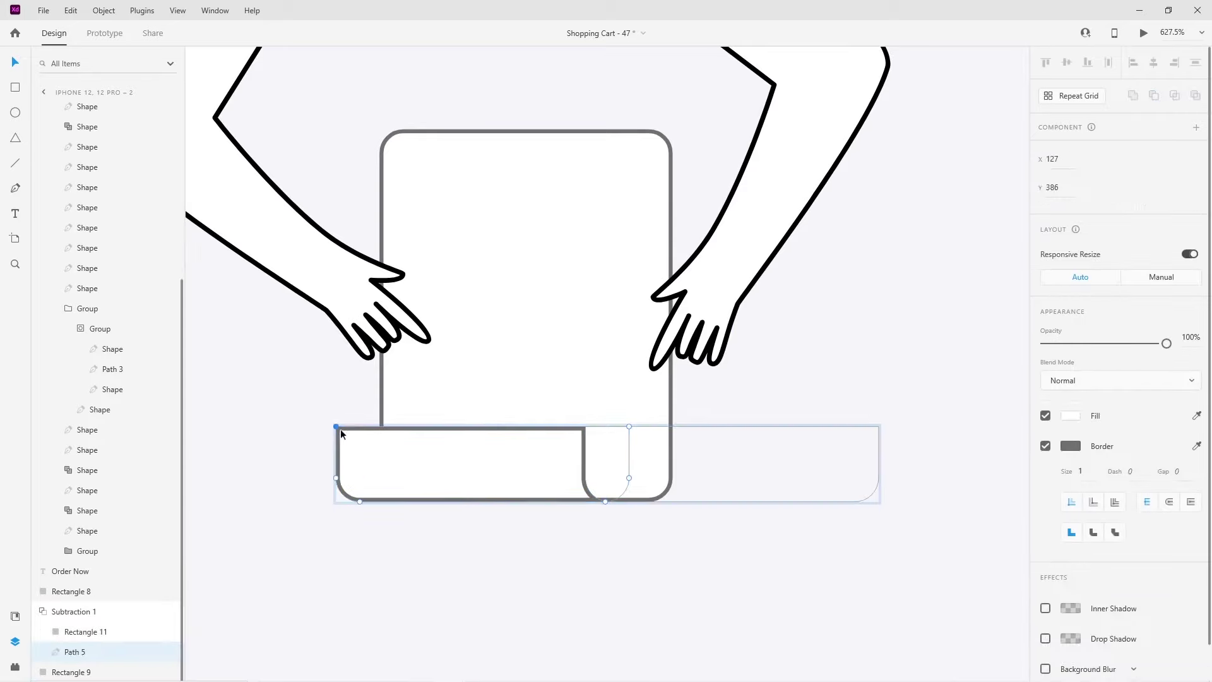
shift+click(337, 480)
key(shift+Left)
key(shift+Left)
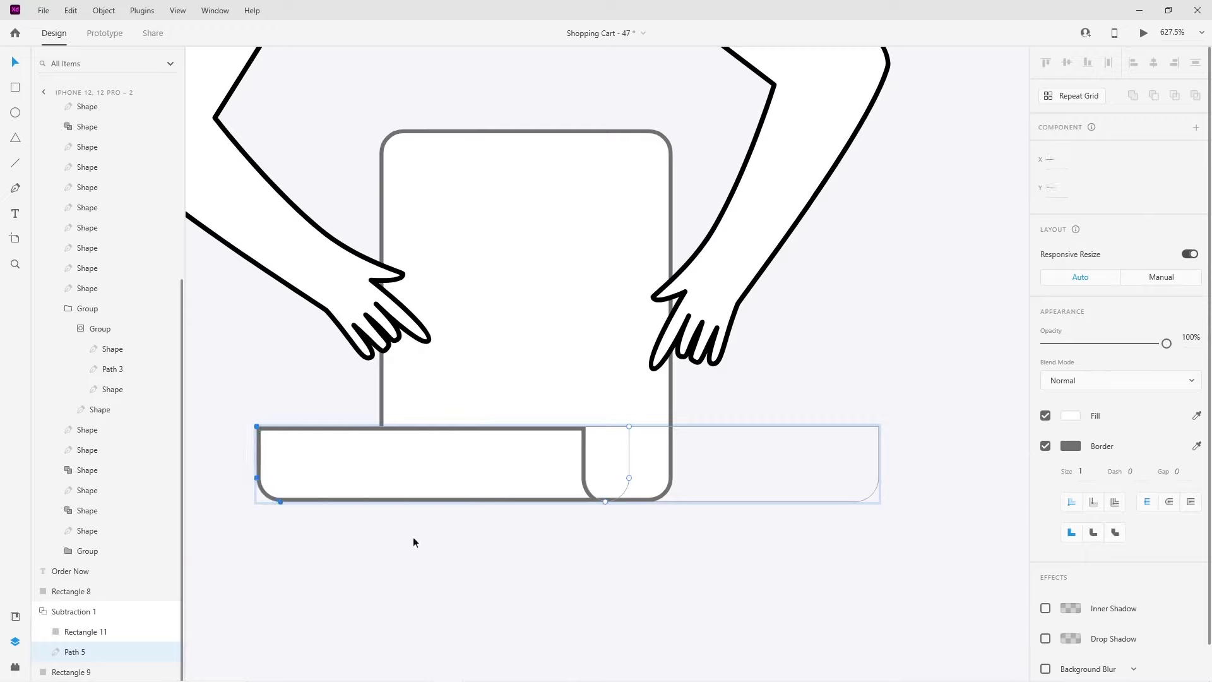
key(Escape)
drag(441, 487, 523, 492)
key(Escape)
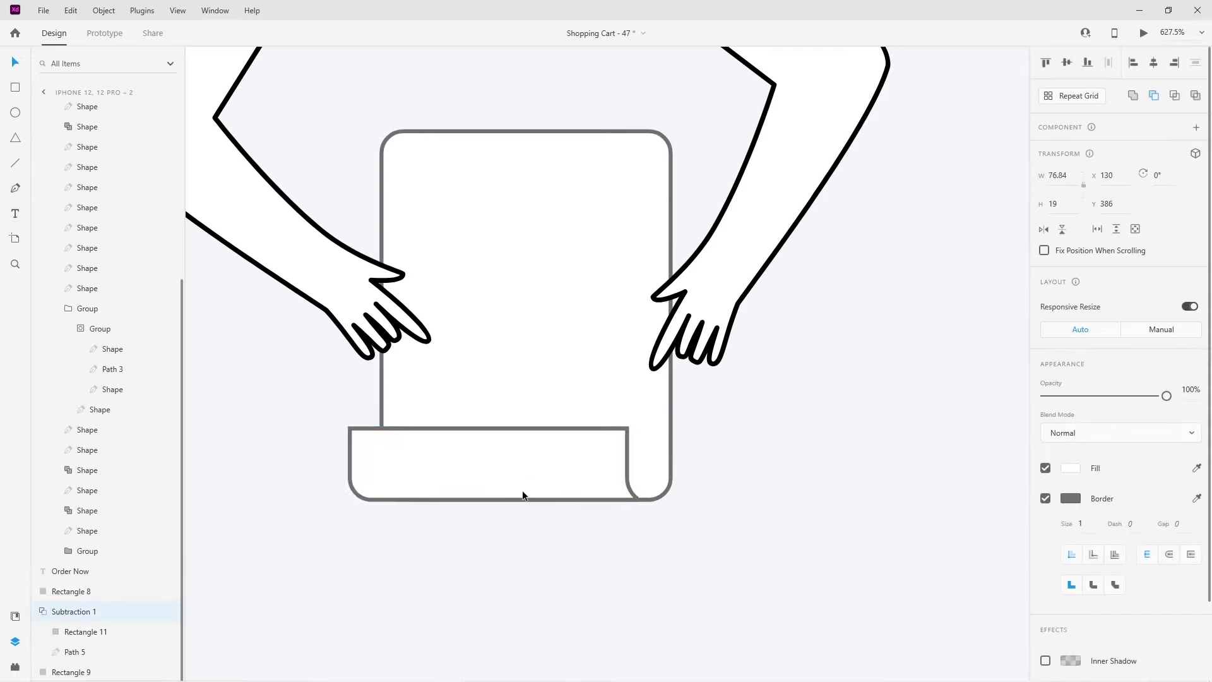
Give both the curled strip and the paper a black #000000 border
click(536, 533)
scroll(537, 533, down, 3)
click(562, 485)
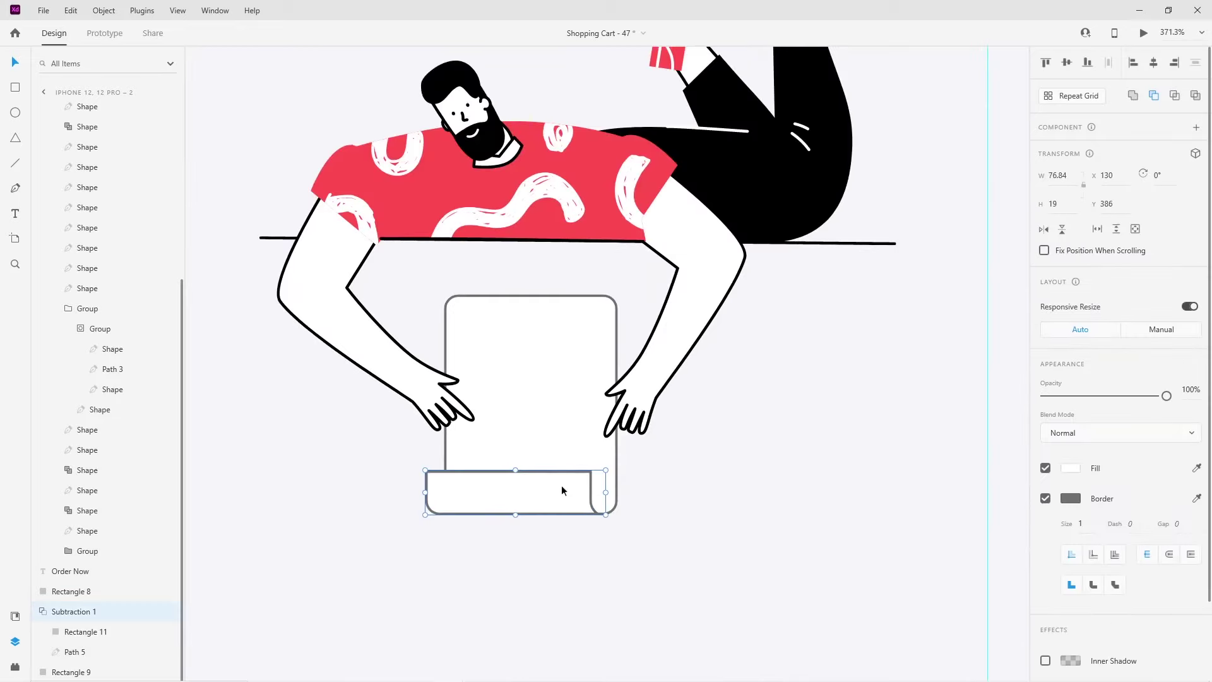
shift+click(616, 462)
click(1071, 498)
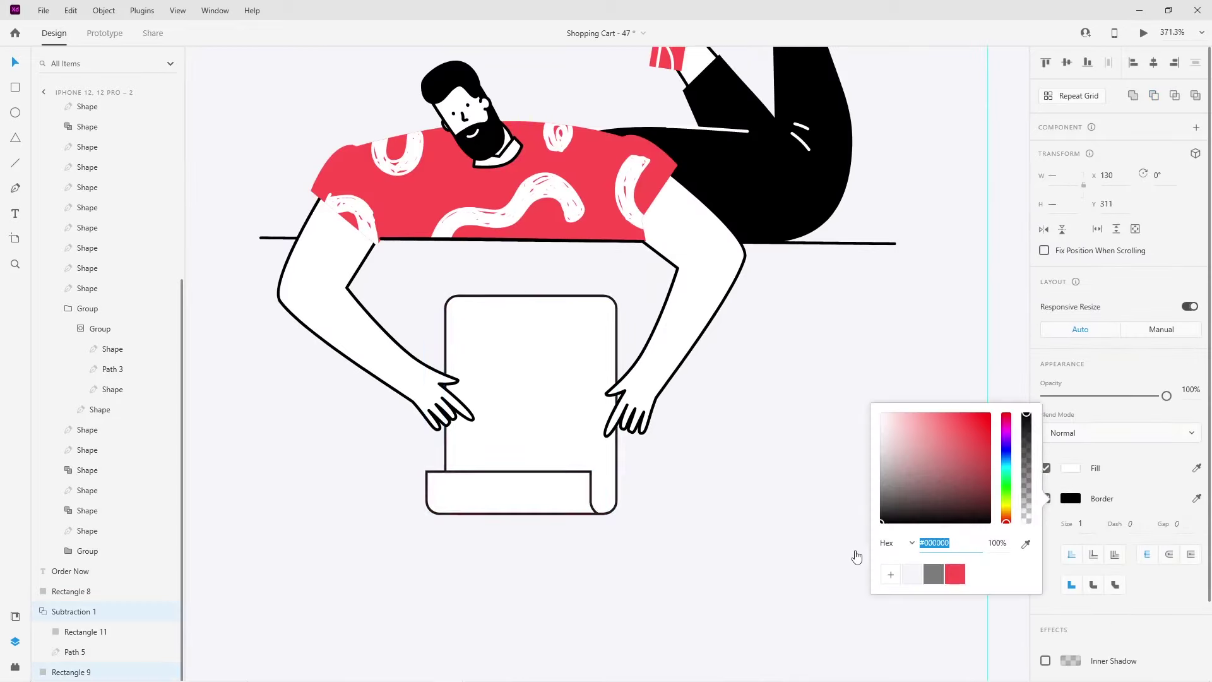
click(722, 578)
Nudge both paper shapes slightly to settle their position
scroll(557, 570, down, 2)
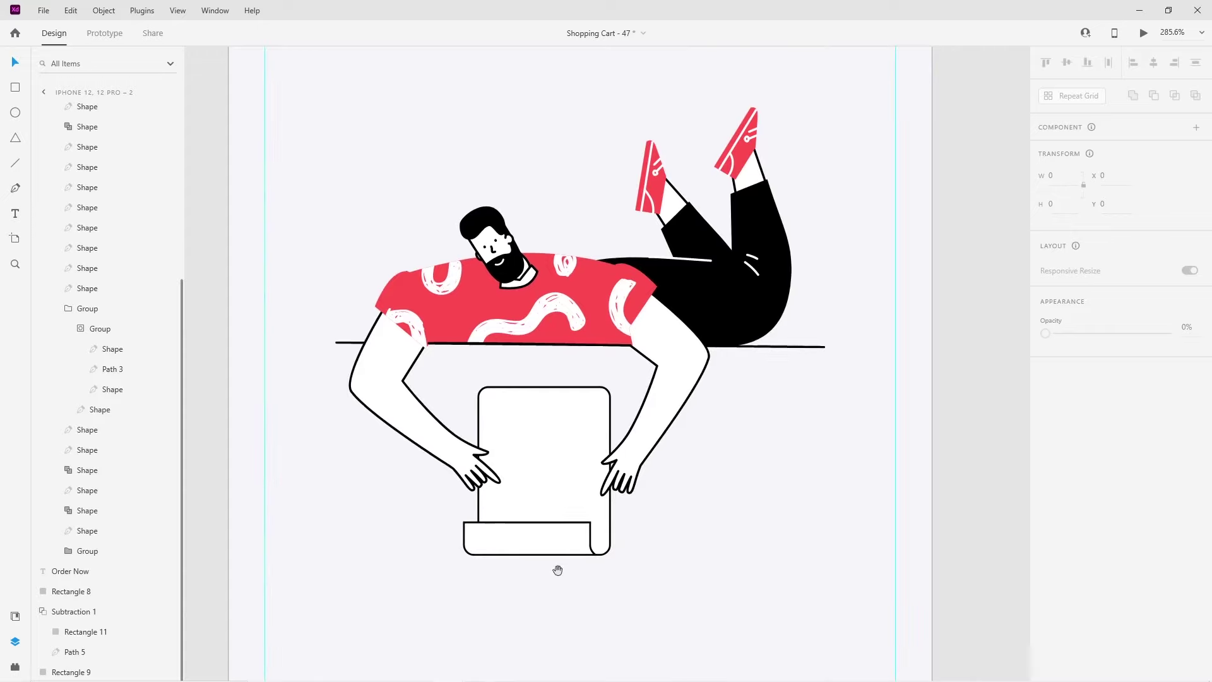
drag(622, 587, 494, 525)
key(Up)
key(Up)
key(Up)
key(Down)
key(Down)
key(Down)
key(Down)
click(654, 552)
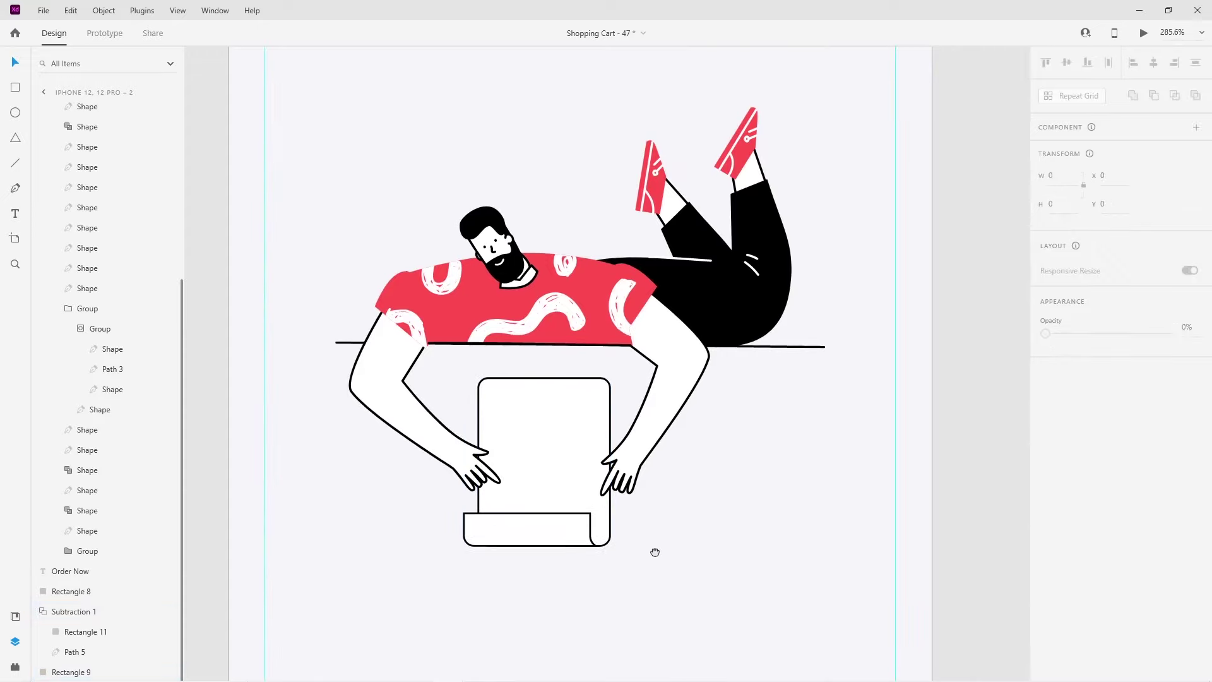
drag(655, 552, 649, 586)
Draw an L-shaped path, rotate it -45° into a checkmark, and set border size 5
click(762, 491)
click(761, 523)
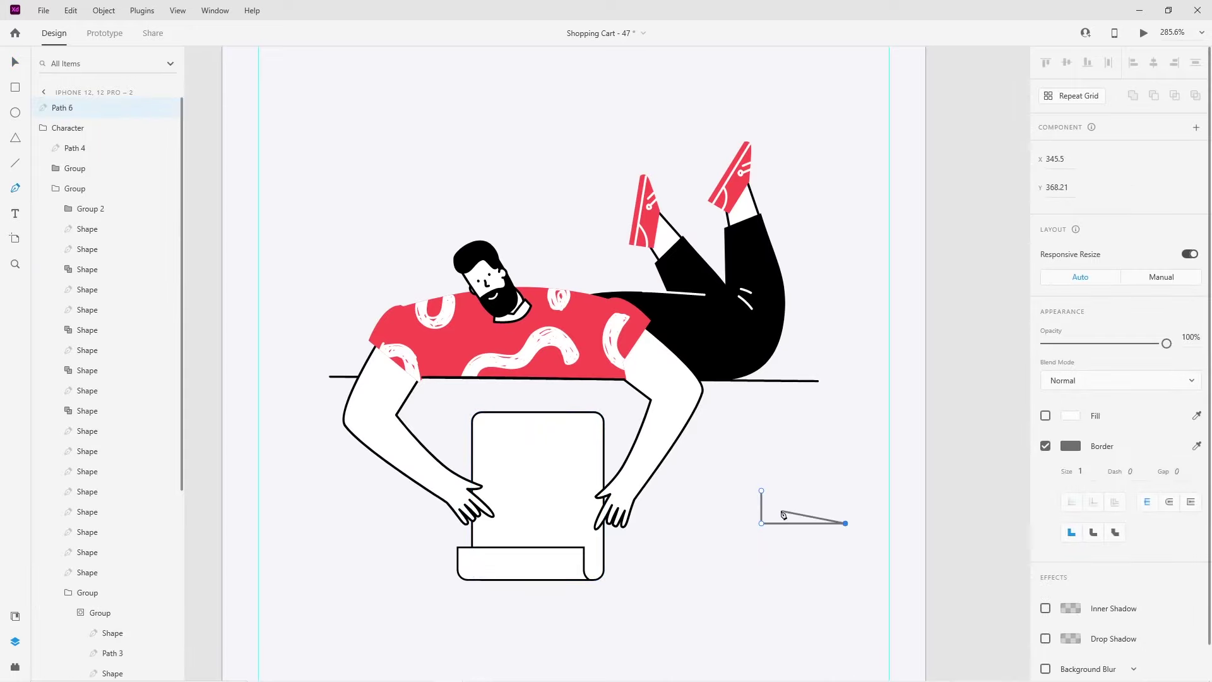
drag(843, 523, 842, 523)
key(Escape)
key(Escape)
drag(846, 488, 829, 451)
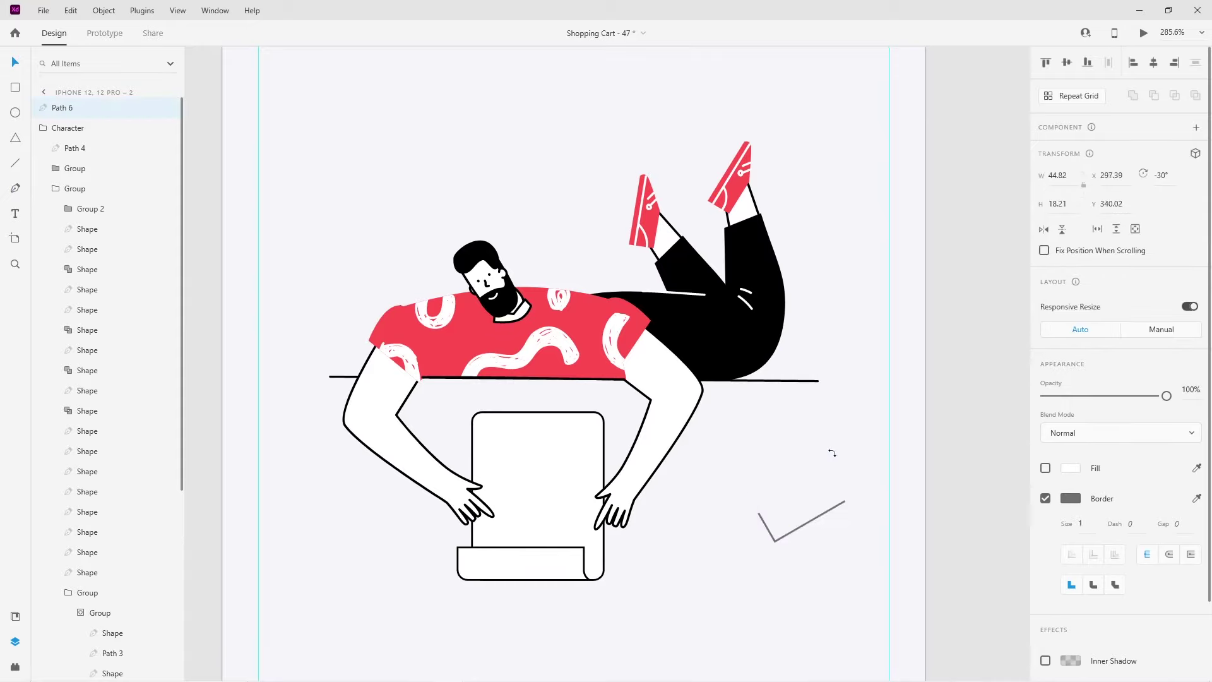
click(1070, 498)
click(1082, 523)
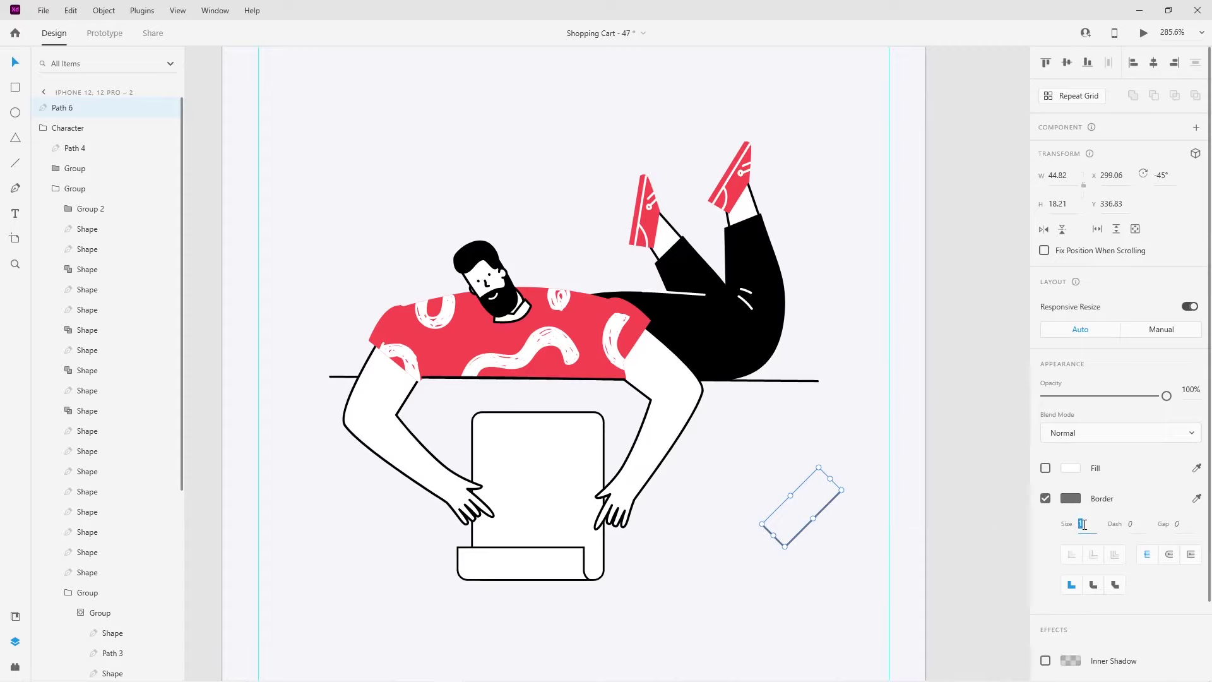
text(3)
click(812, 572)
Move and scale the checkmark onto the paper and colour it red #FF4D4F
click(809, 519)
mouse_move(810, 519)
mouse_down()
mouse_move(552, 467)
mouse_move(566, 452)
mouse_up()
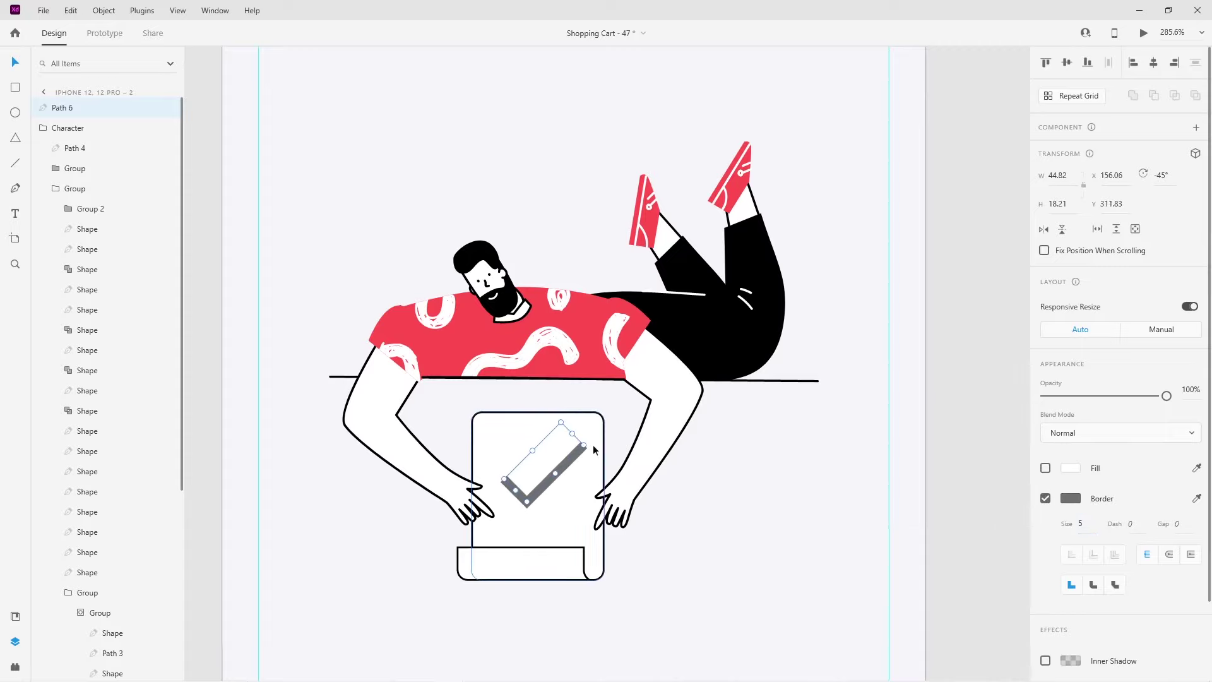
drag(566, 452, 552, 444)
click(1070, 498)
click(952, 573)
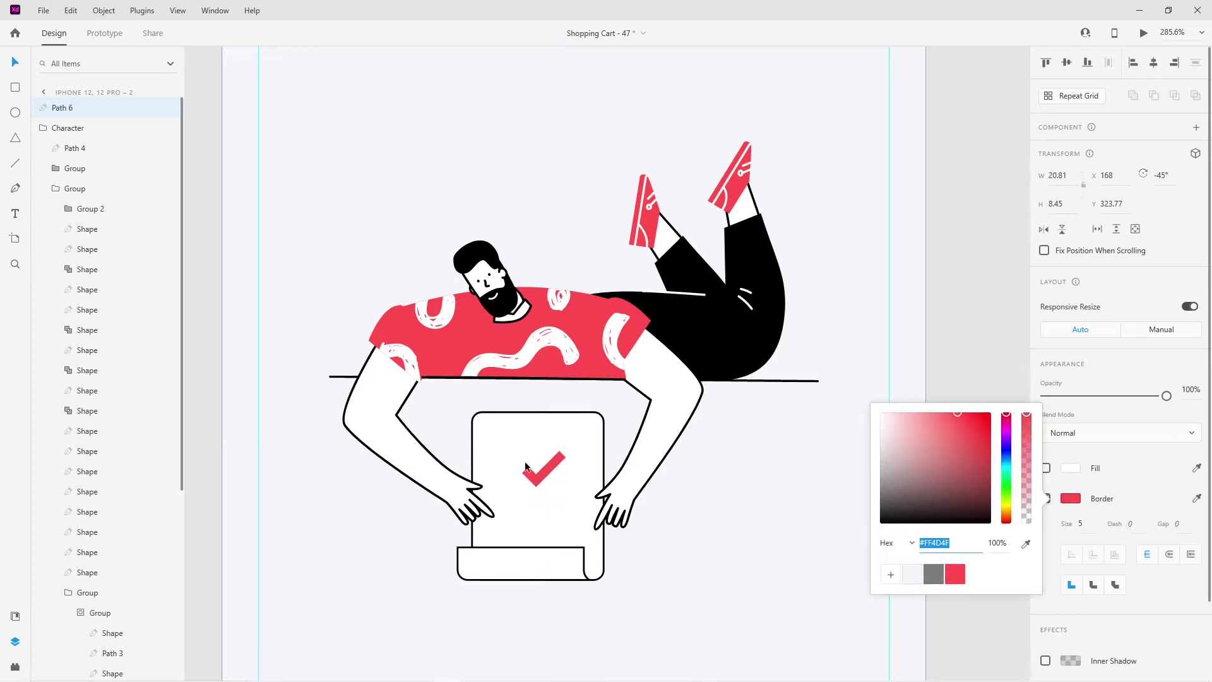
scroll(527, 460, up, 3)
drag(579, 442, 566, 441)
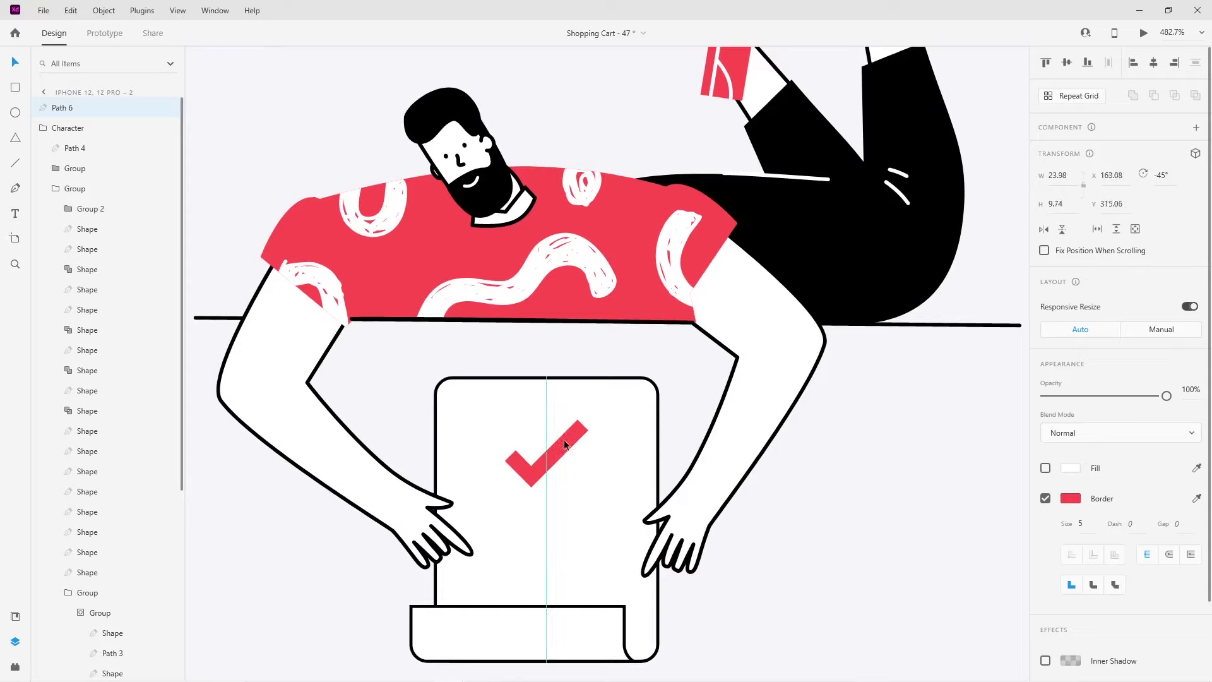
click(774, 565)
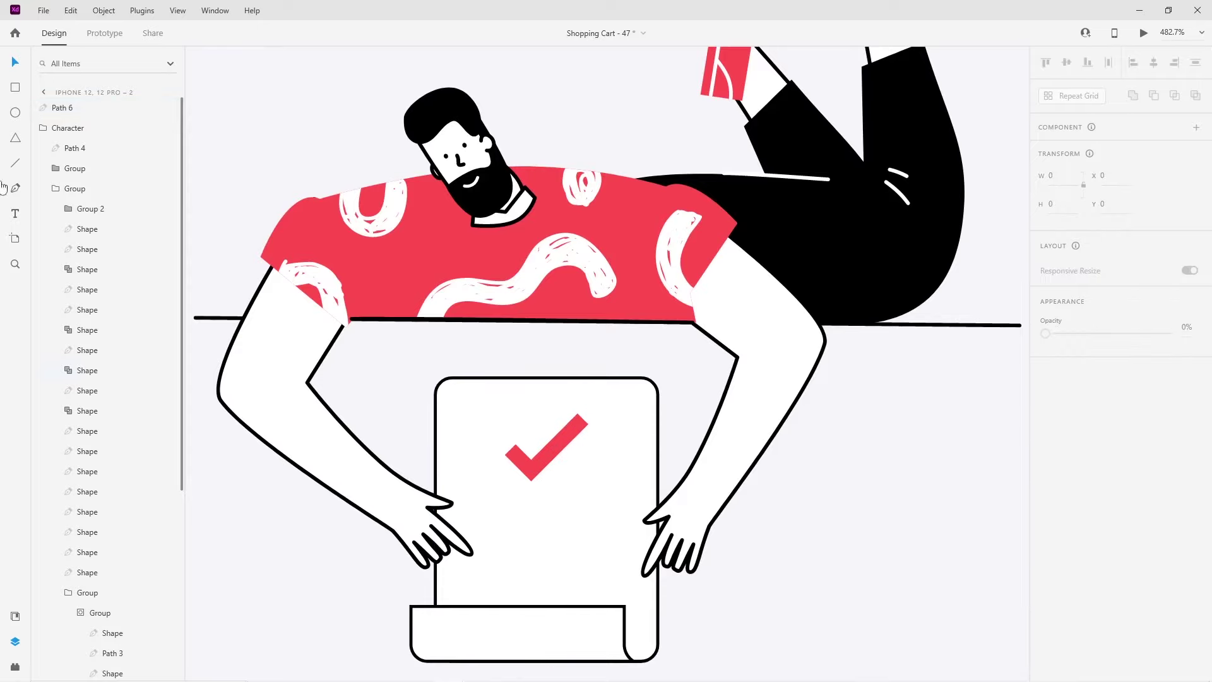
Draw a black #000000 horizontal line under the checkmark plus a longer copy below it
click(13, 165)
drag(502, 529, 576, 530)
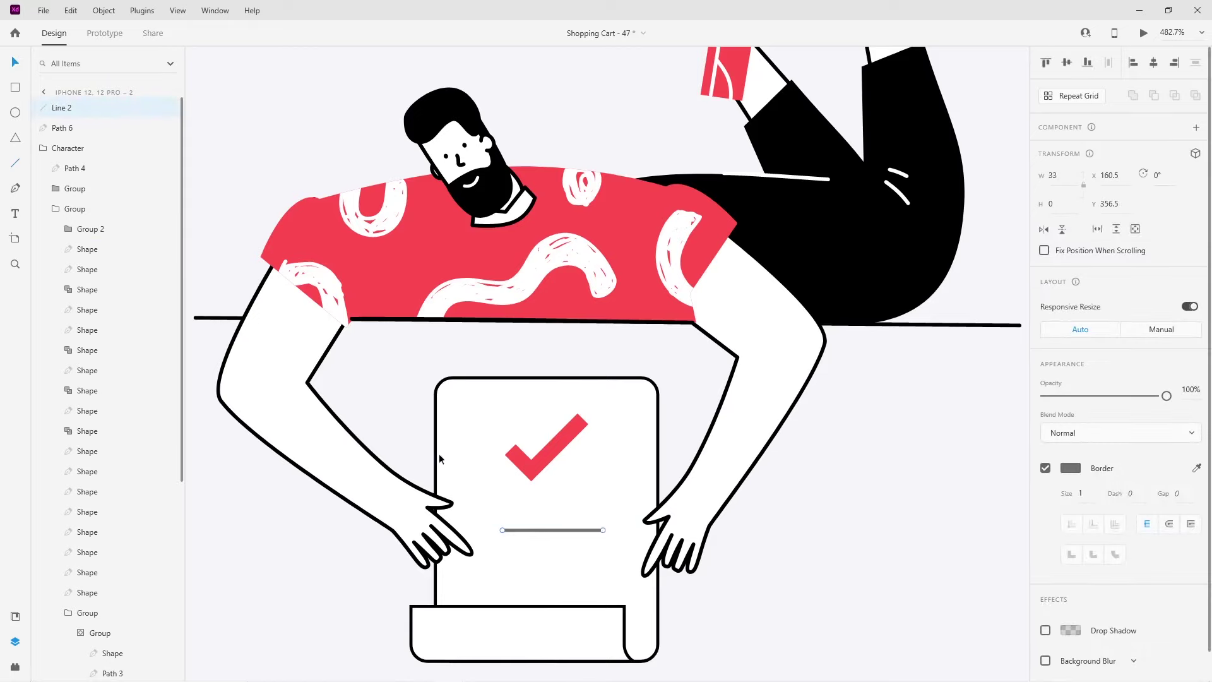
drag(572, 528, 567, 529)
click(1071, 468)
text(000000)
key(Return)
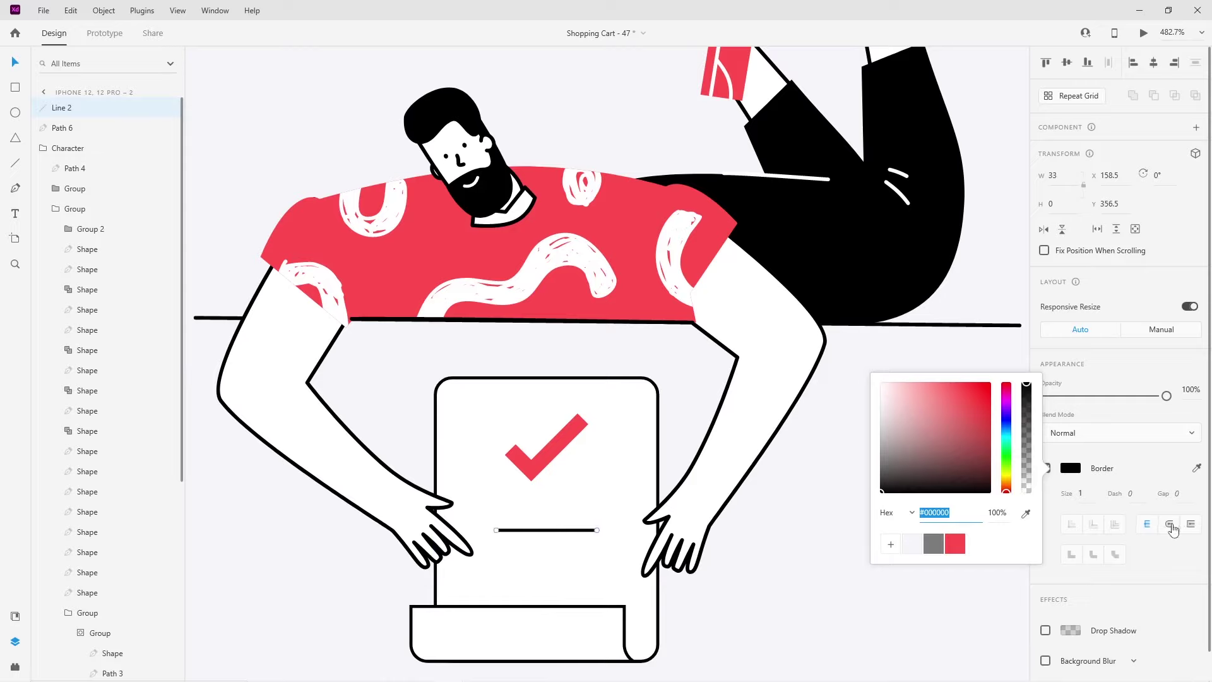
click(1171, 525)
drag(561, 529, 556, 562)
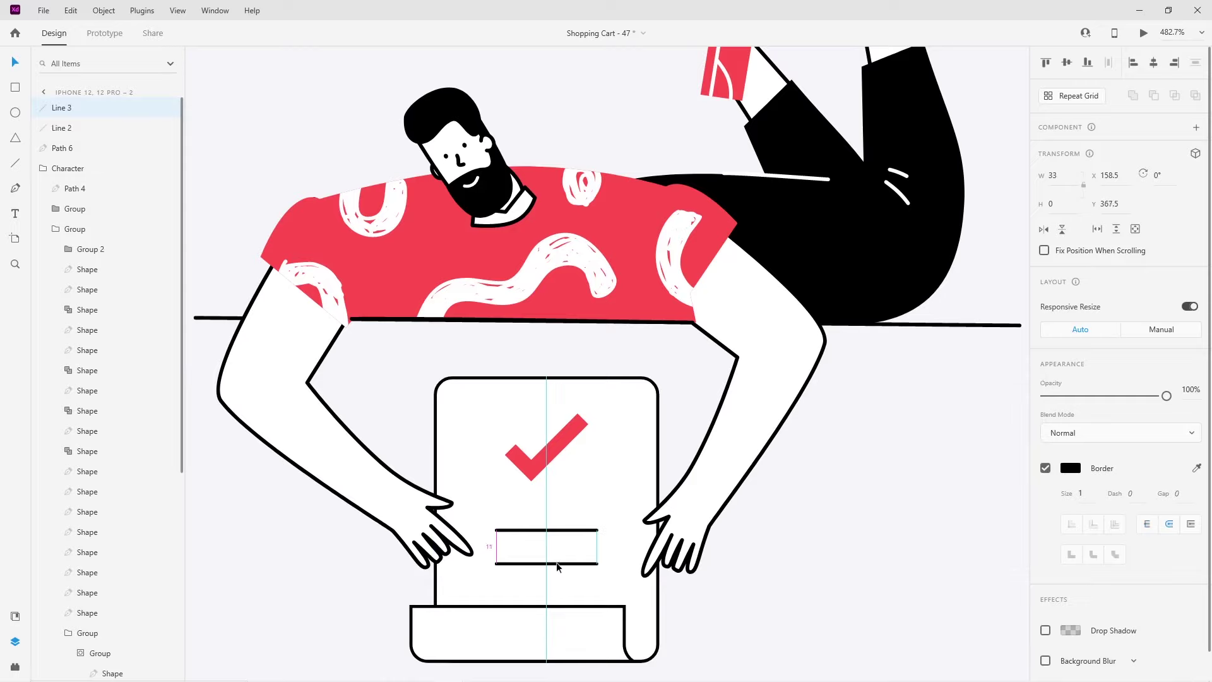
drag(597, 564, 635, 564)
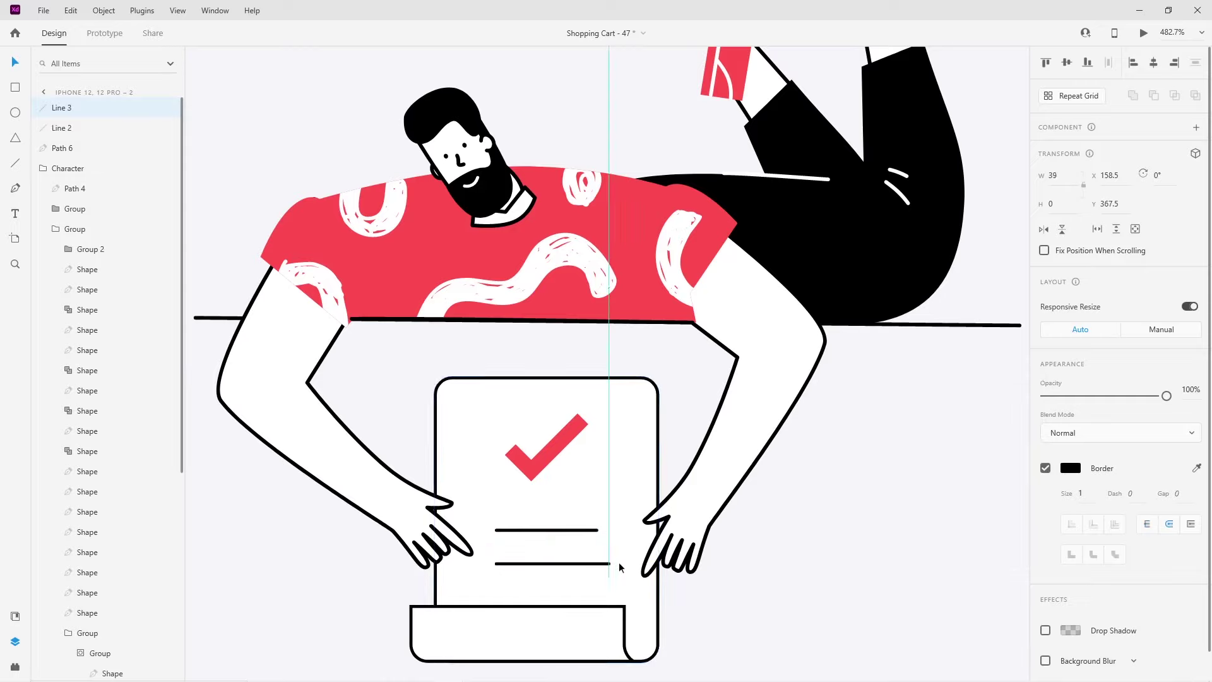
click(593, 486)
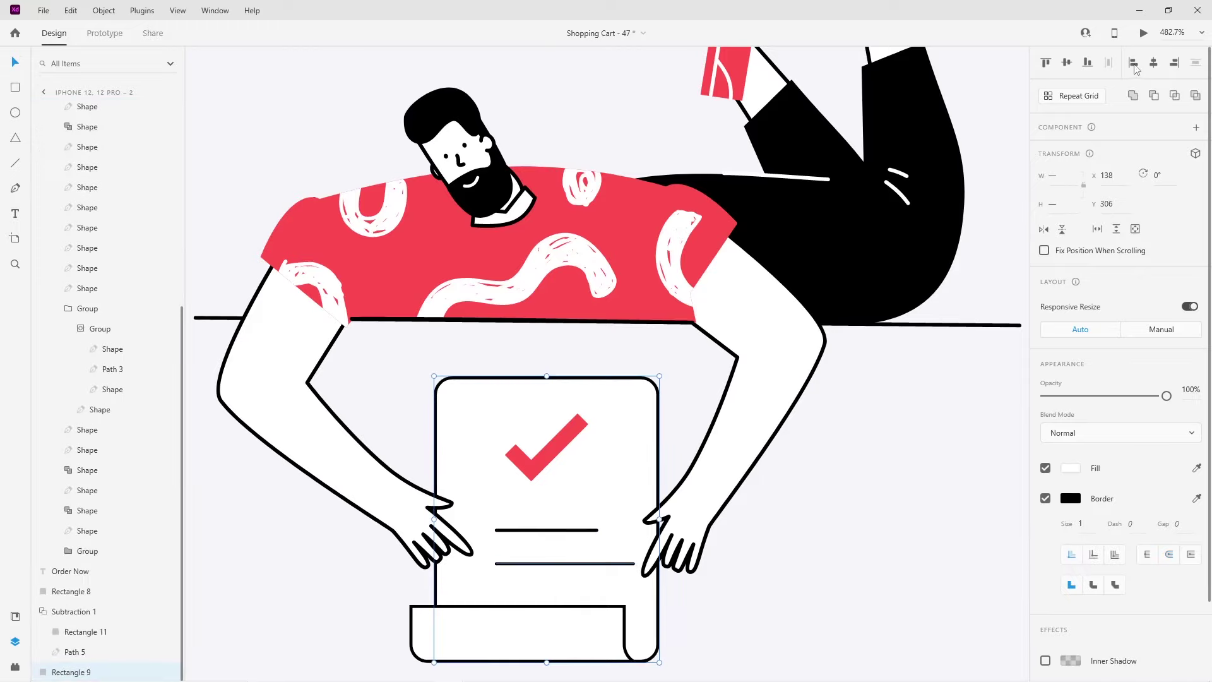
Centre the lower line on the paper, then nudge lines, checkmark and strip slightly down
click(1158, 63)
scroll(757, 549, down, 1)
click(555, 492)
shift+click(558, 525)
shift+click(551, 418)
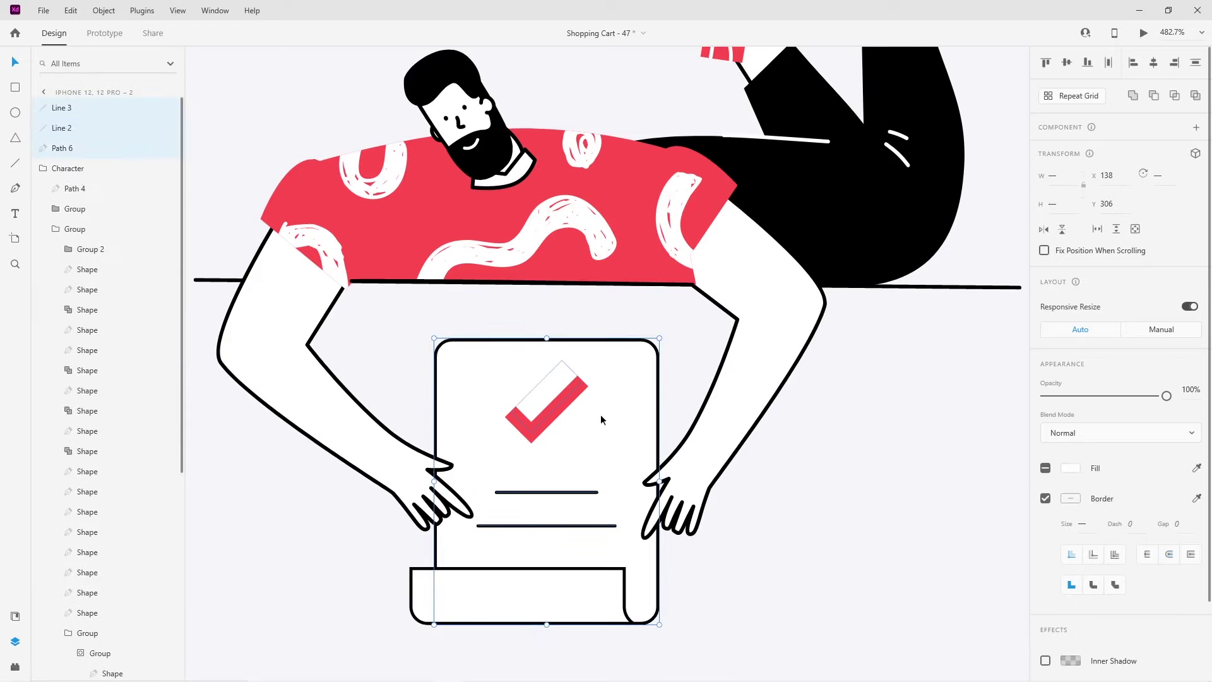
shift+click(570, 583)
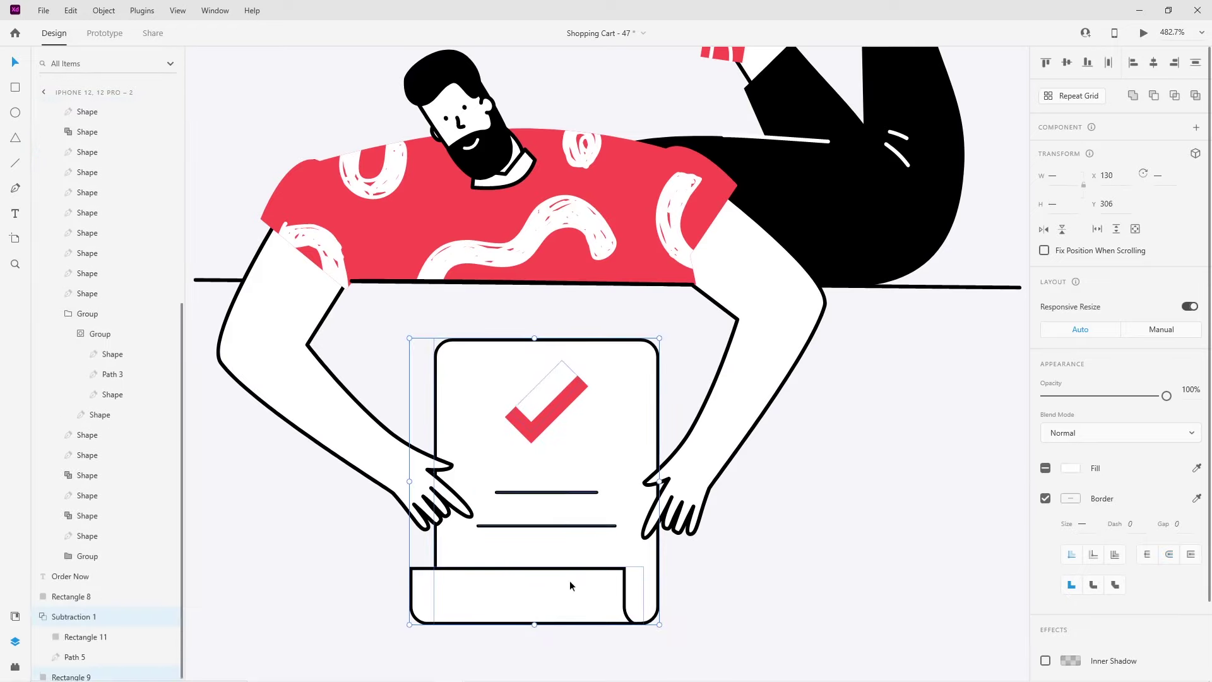
key(Down)
key(Down)
key(Down)
key(Down)
key(Down)
key(Down)
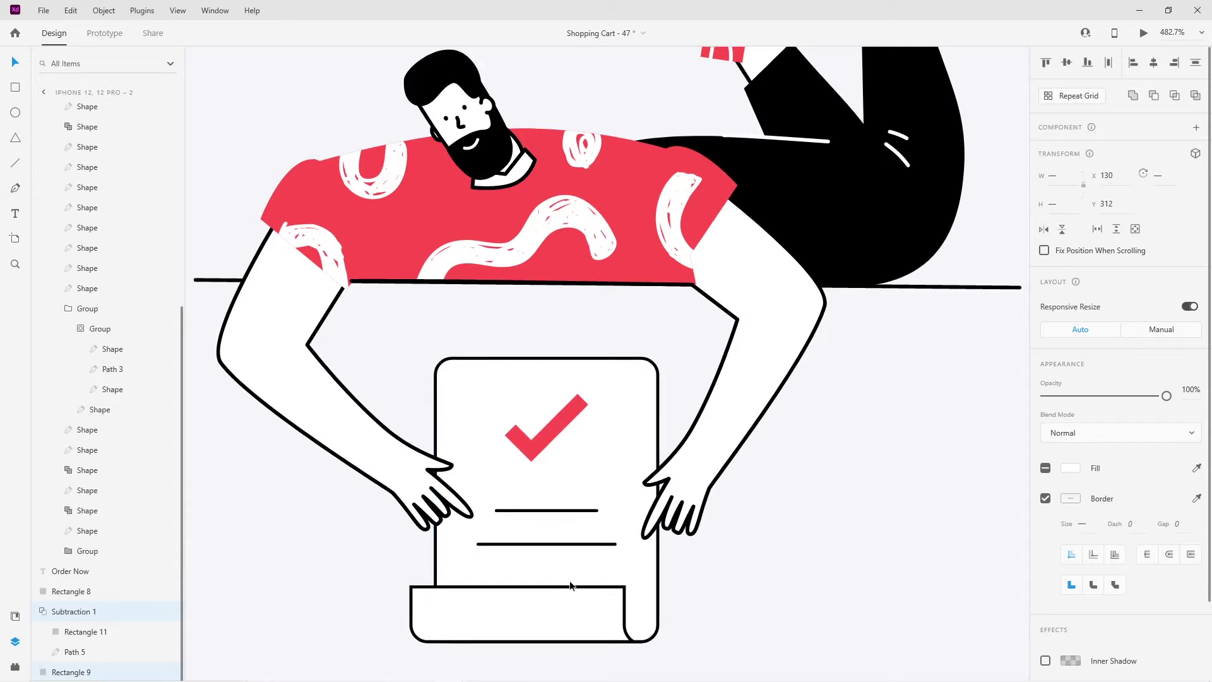
key(Up)
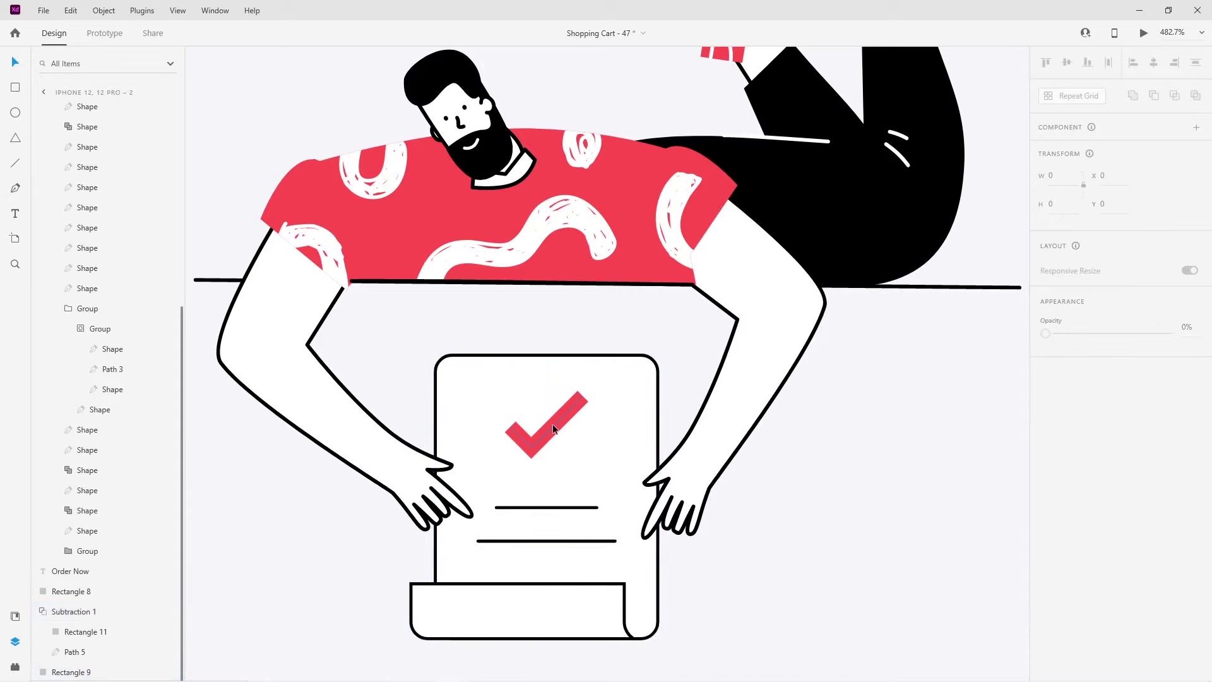
click(556, 426)
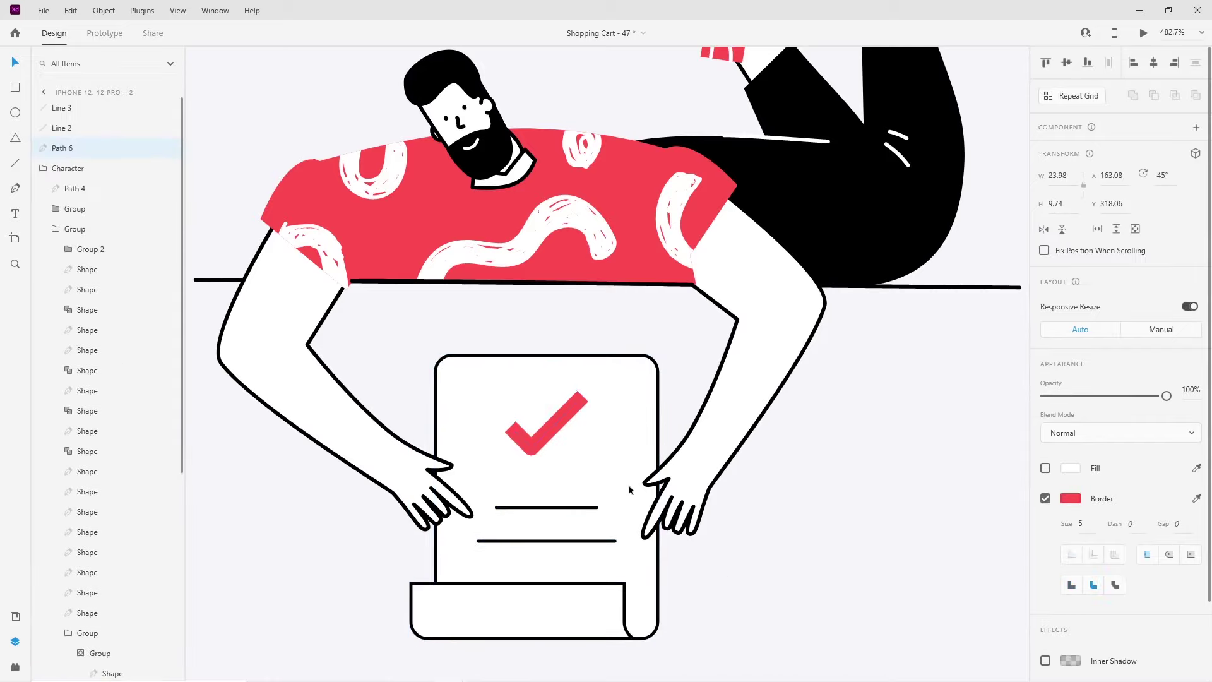
Marquee-select every piece of the bearded character and group it with Ctrl+G
scroll(702, 540, down, 5)
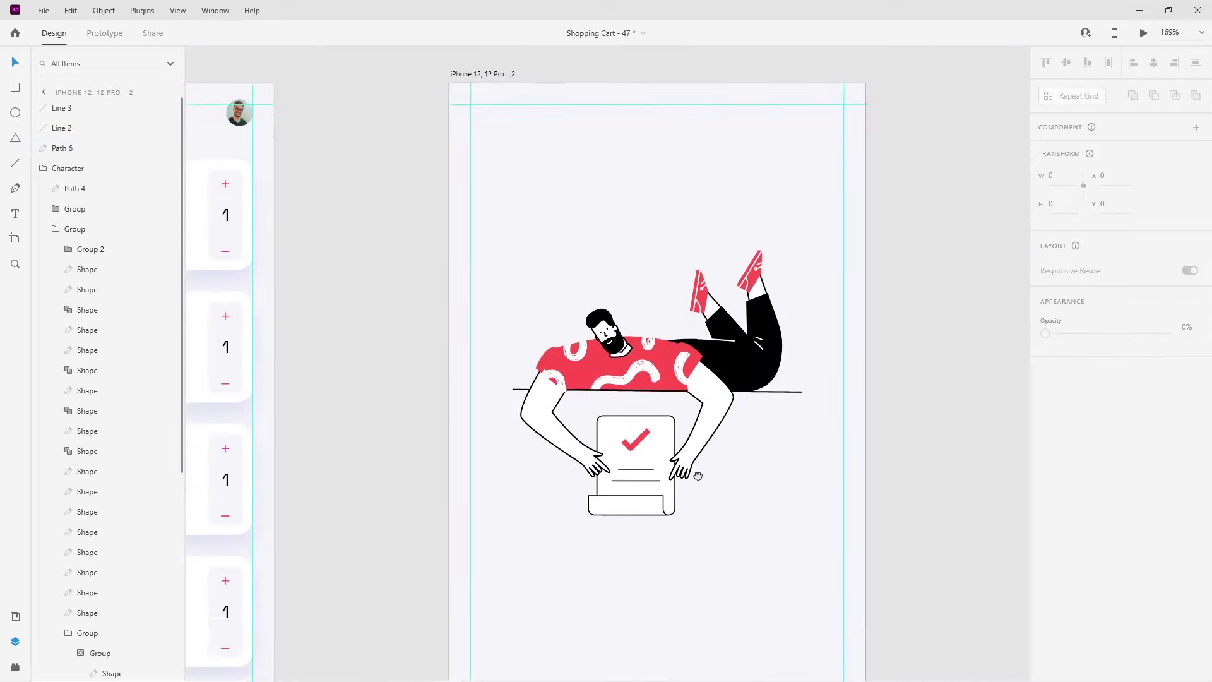
drag(697, 475, 691, 457)
drag(453, 164, 792, 498)
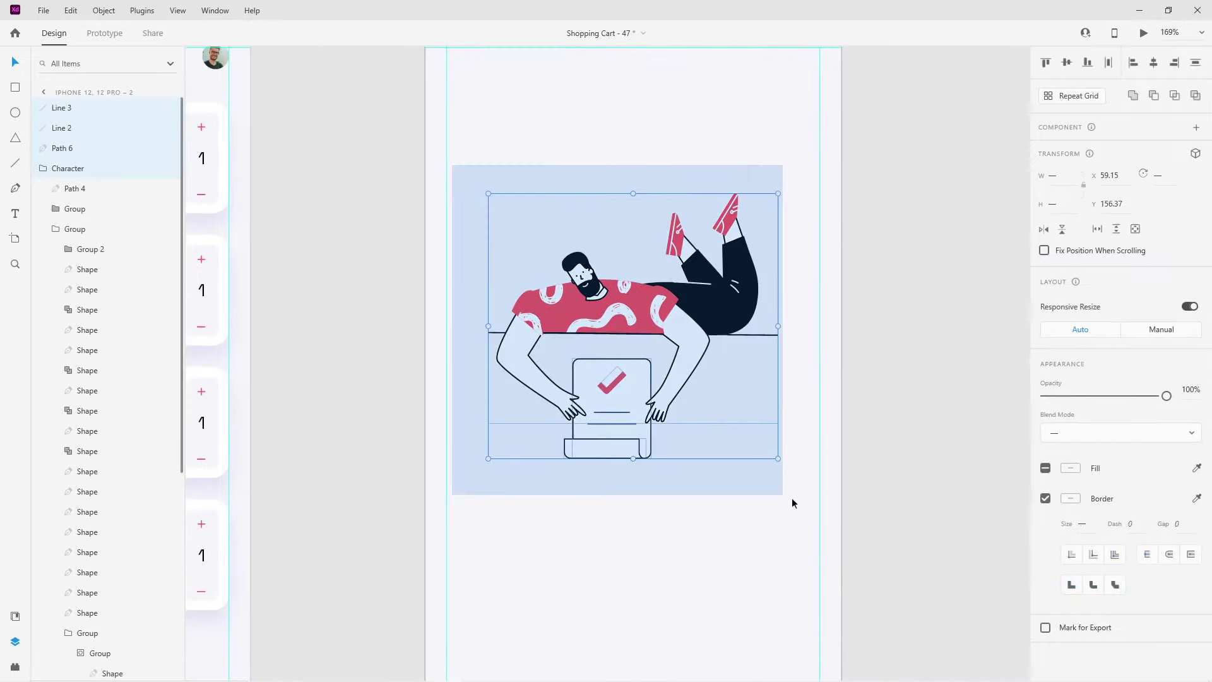
key(ctrl+g)
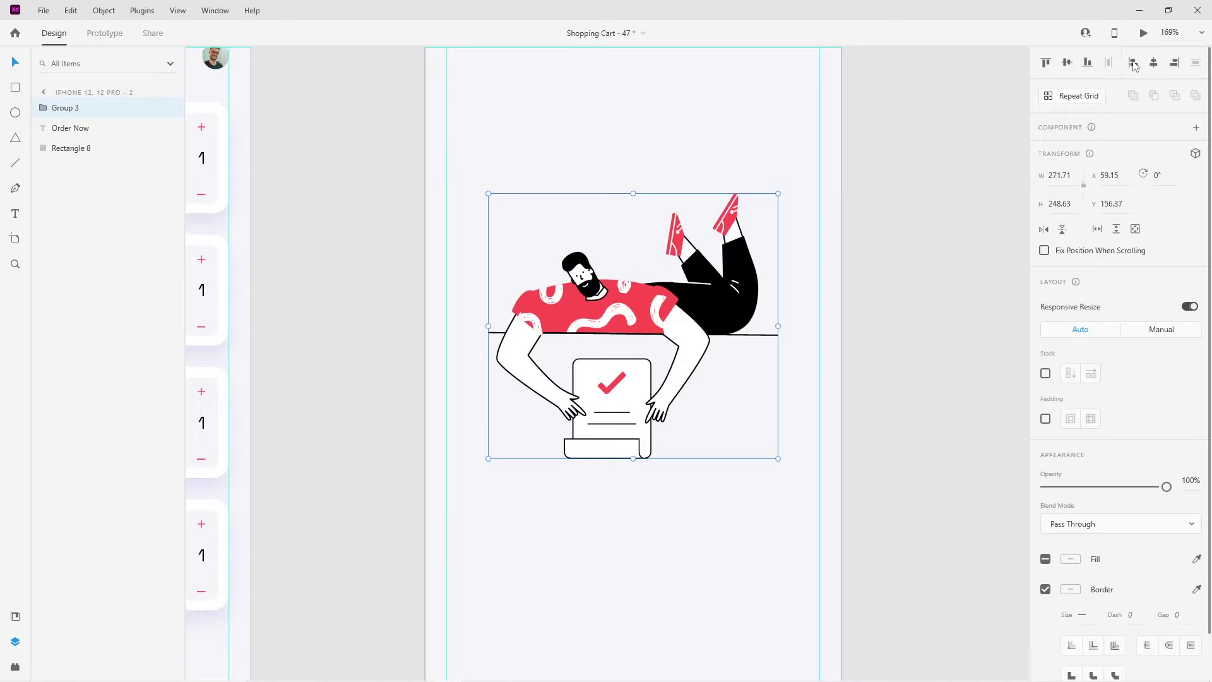
click(671, 505)
scroll(670, 506, down, 3)
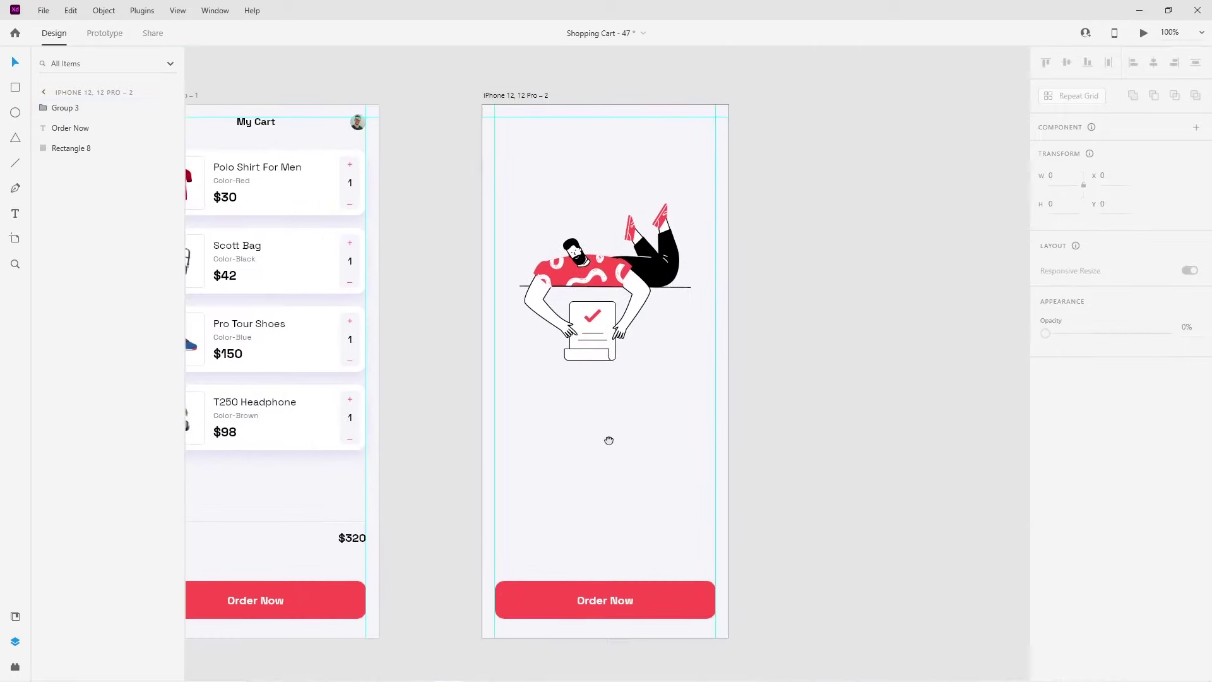
click(15, 213)
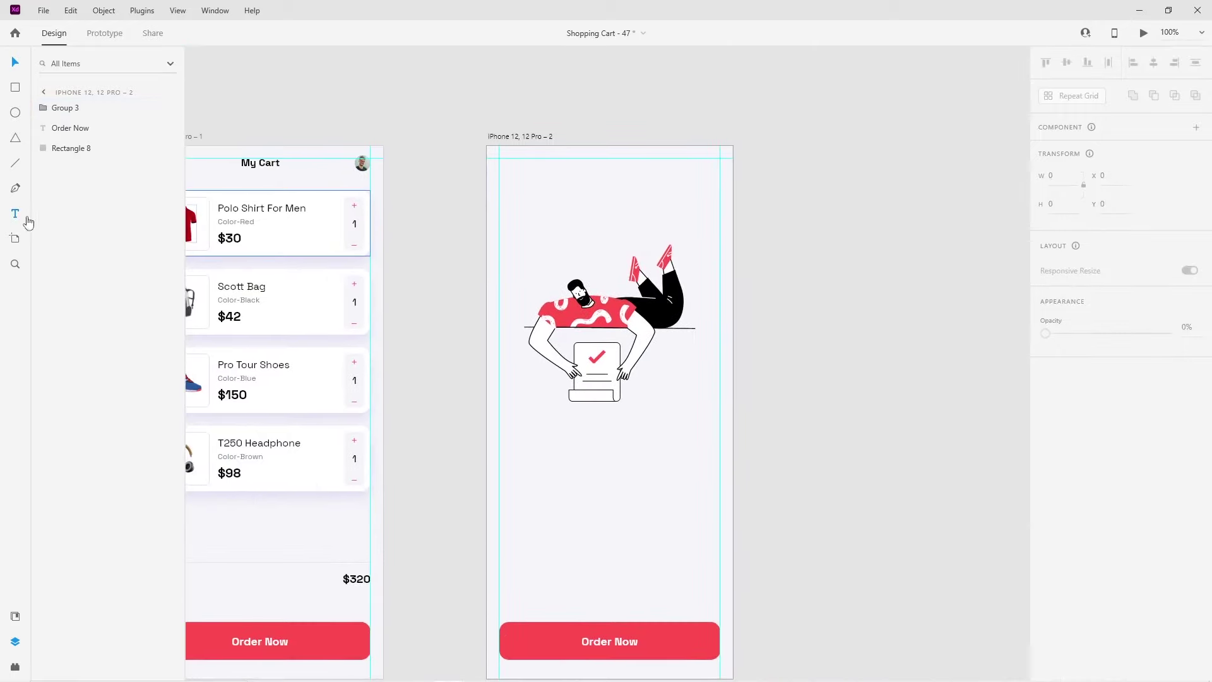
Add a black 'Order Success' heading, 24 Bold, centred horizontally below the illustration
click(562, 440)
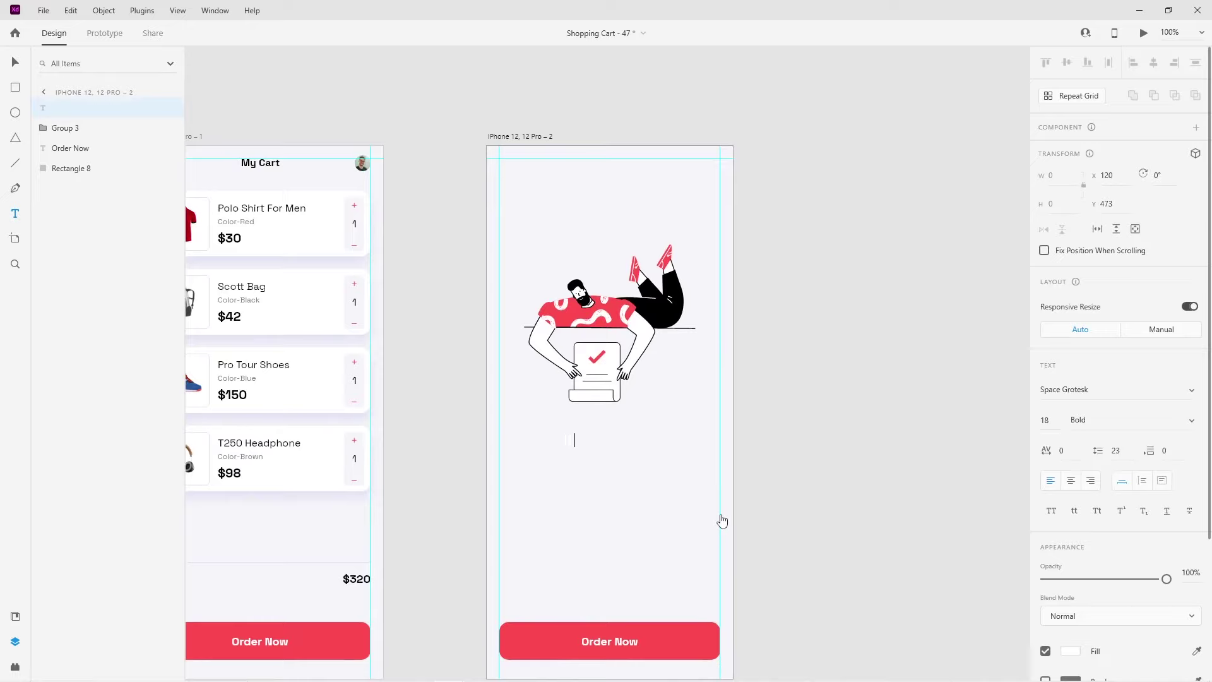
text(Order)
key(Escape)
click(1076, 649)
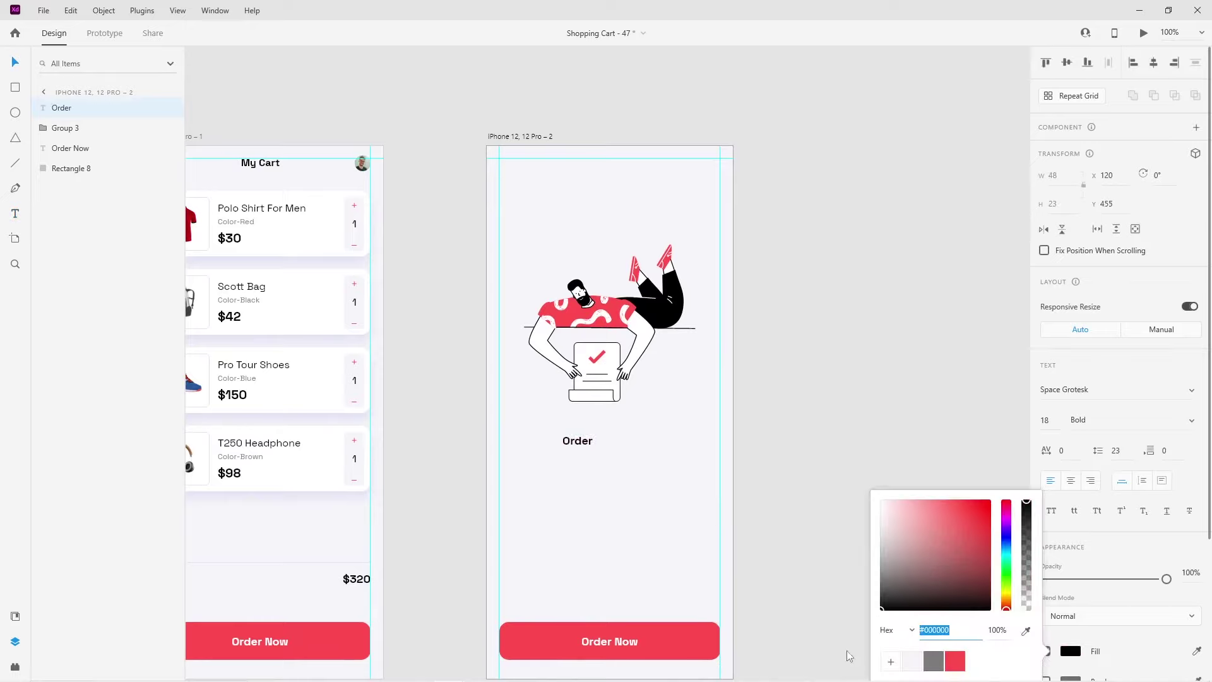
click(598, 445)
double_click(598, 445)
click(594, 440)
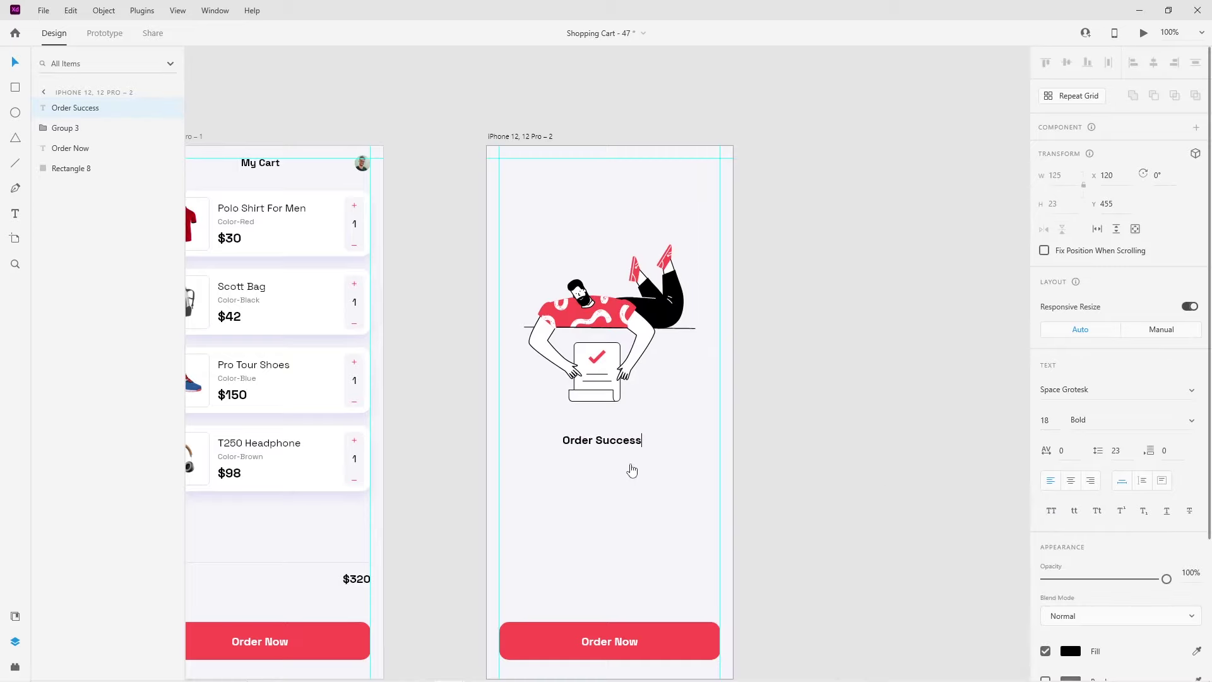
key(Escape)
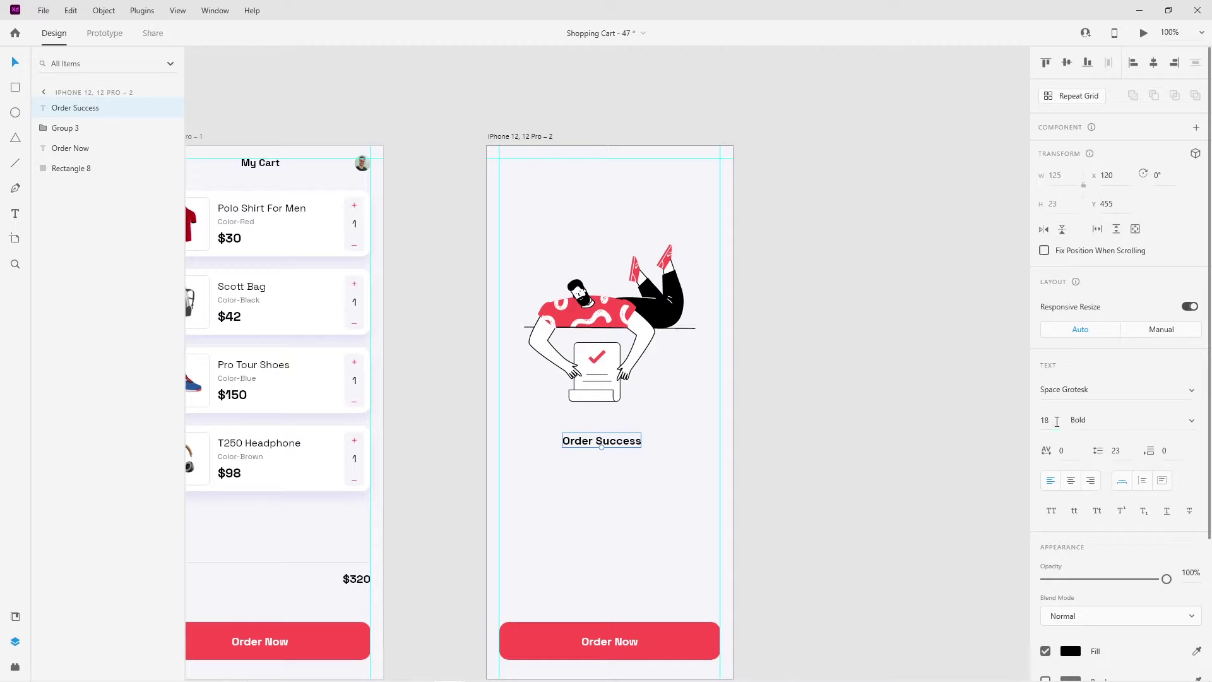
key(Return)
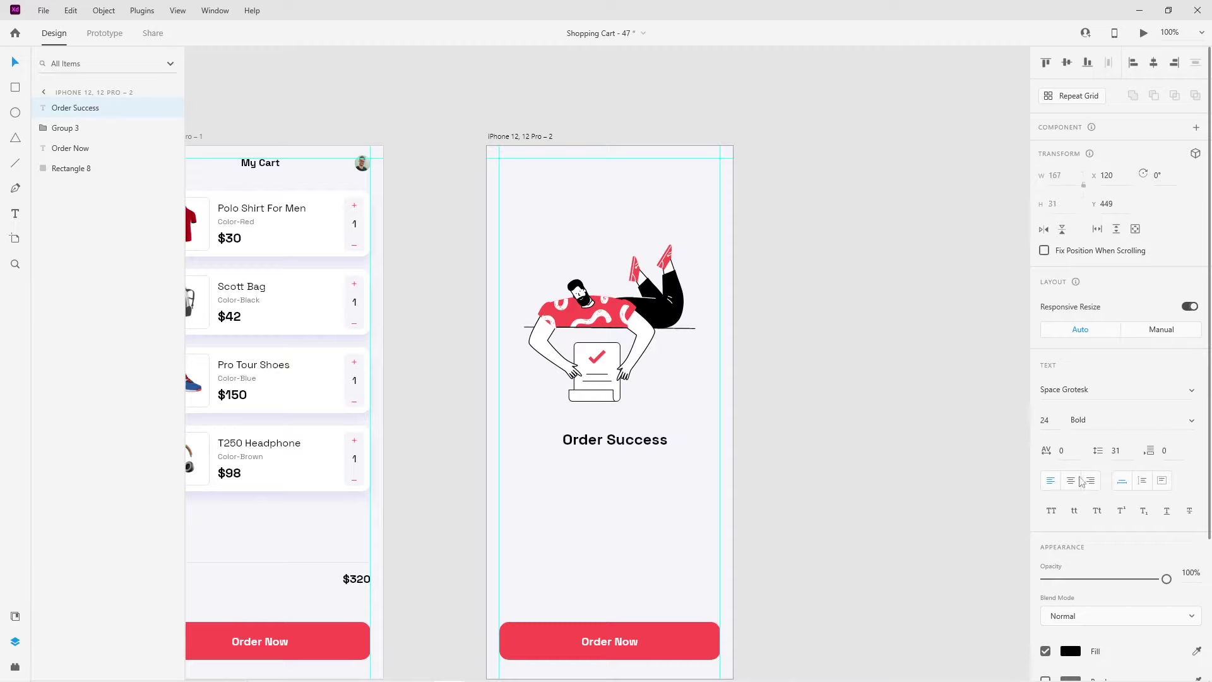
click(1153, 63)
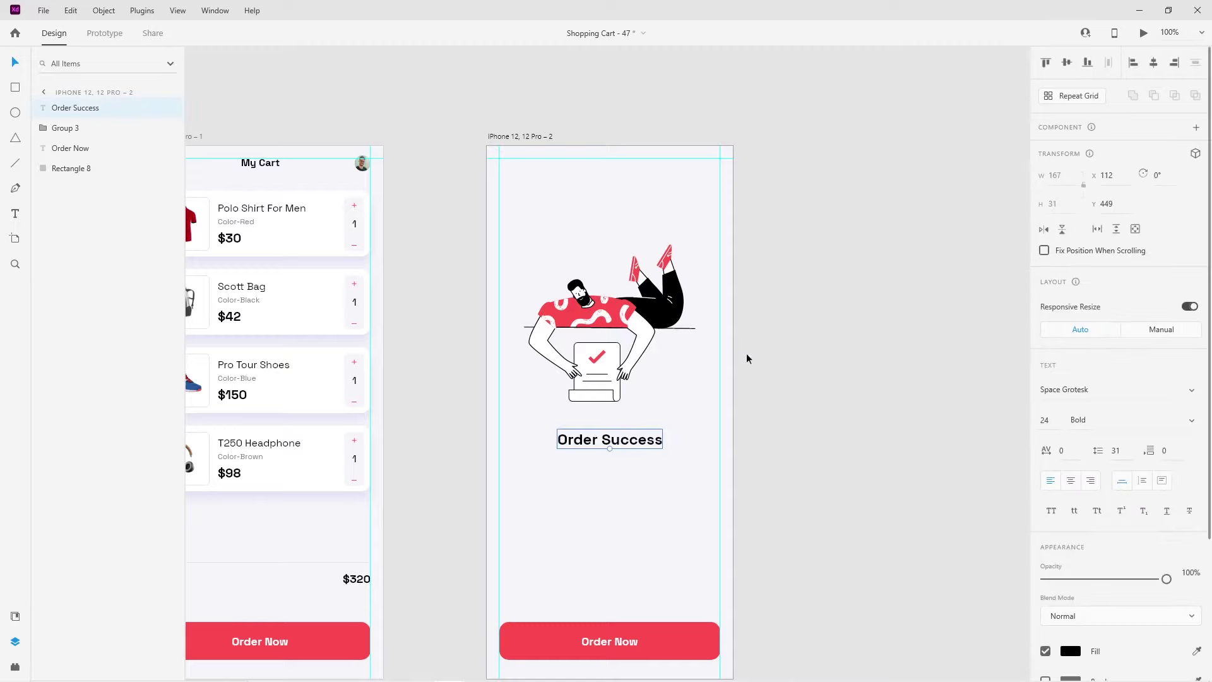
click(751, 339)
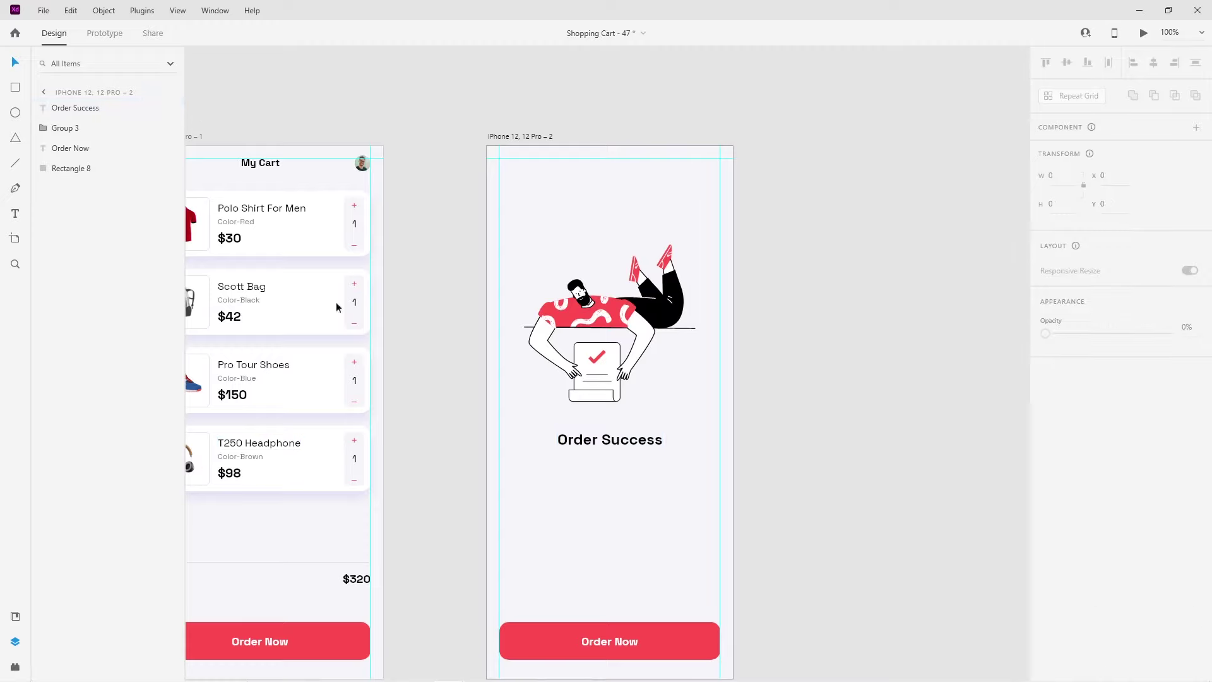
Type 'Your order will be sent to your address, Thanks for order' in a text area below the heading
click(15, 215)
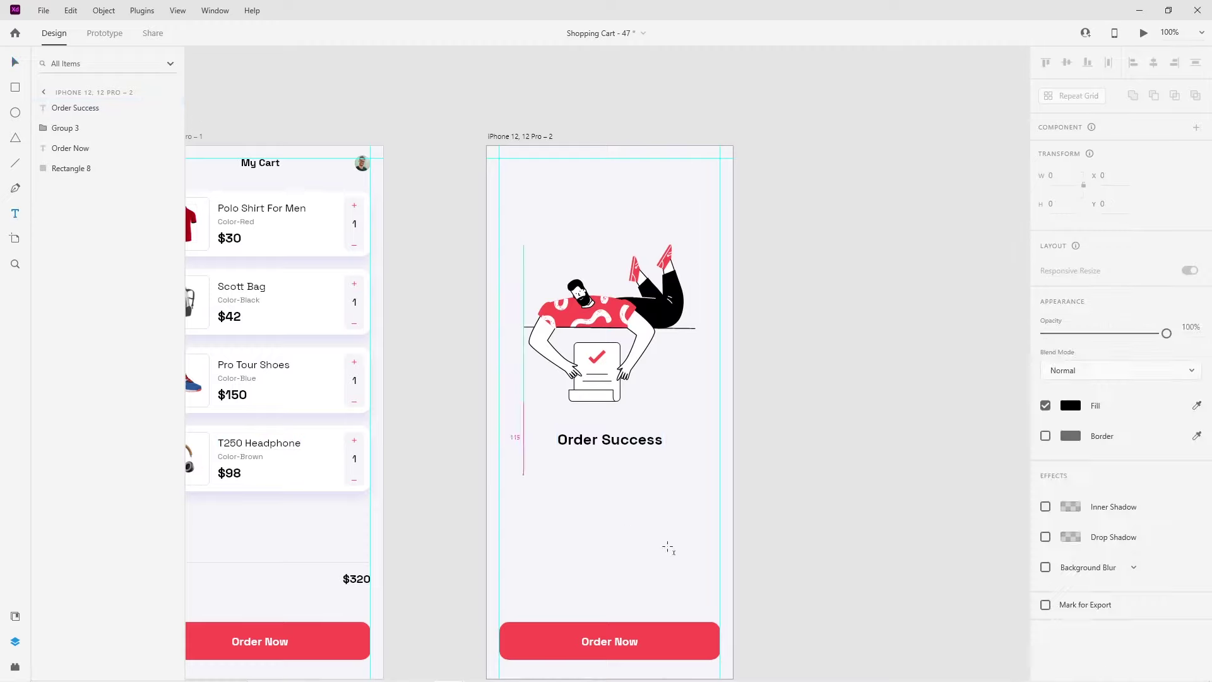
drag(523, 473, 691, 539)
text(Your order will be send)
key(BackSpace)
text(t to your address, Thanks for order)
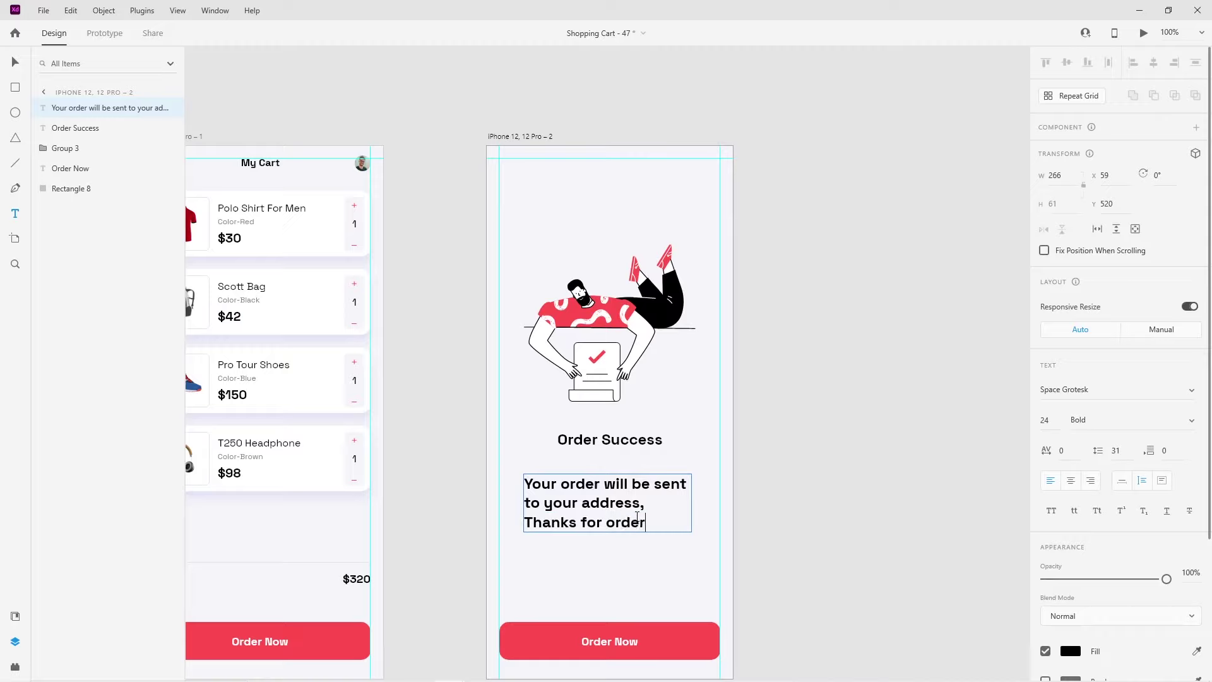
key(Escape)
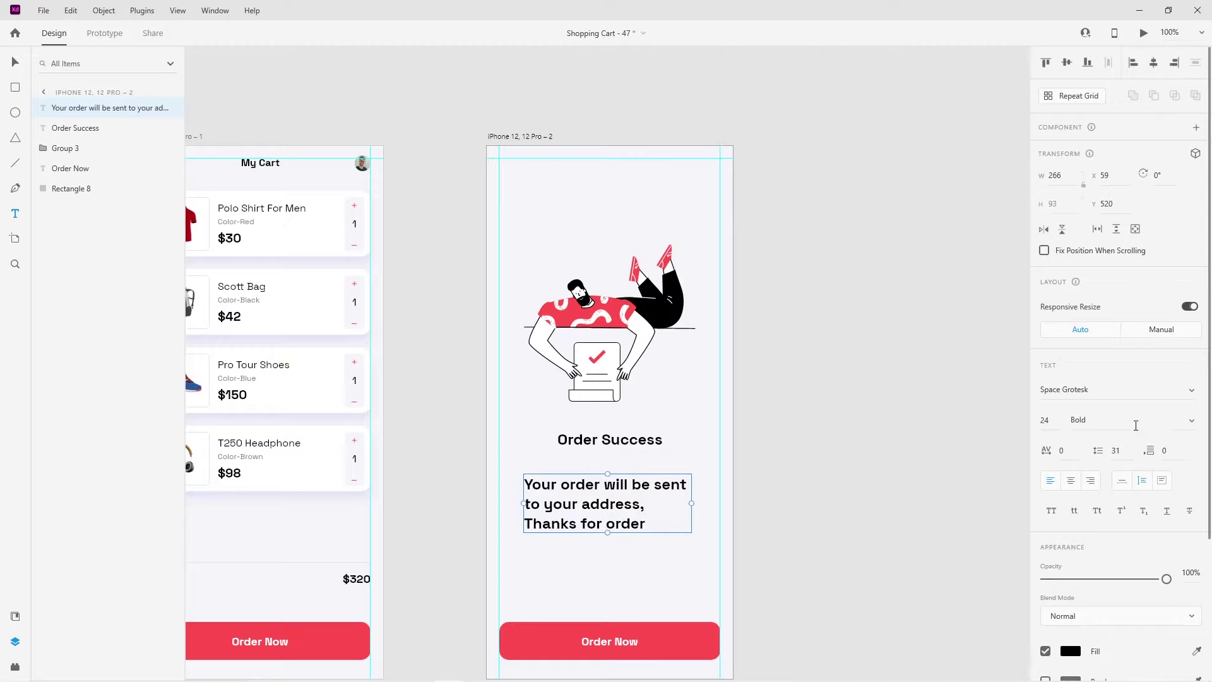
Make the message Regular weight, size 18, with grey fill
click(1135, 425)
click(1088, 372)
click(1056, 423)
text(16)
key(Return)
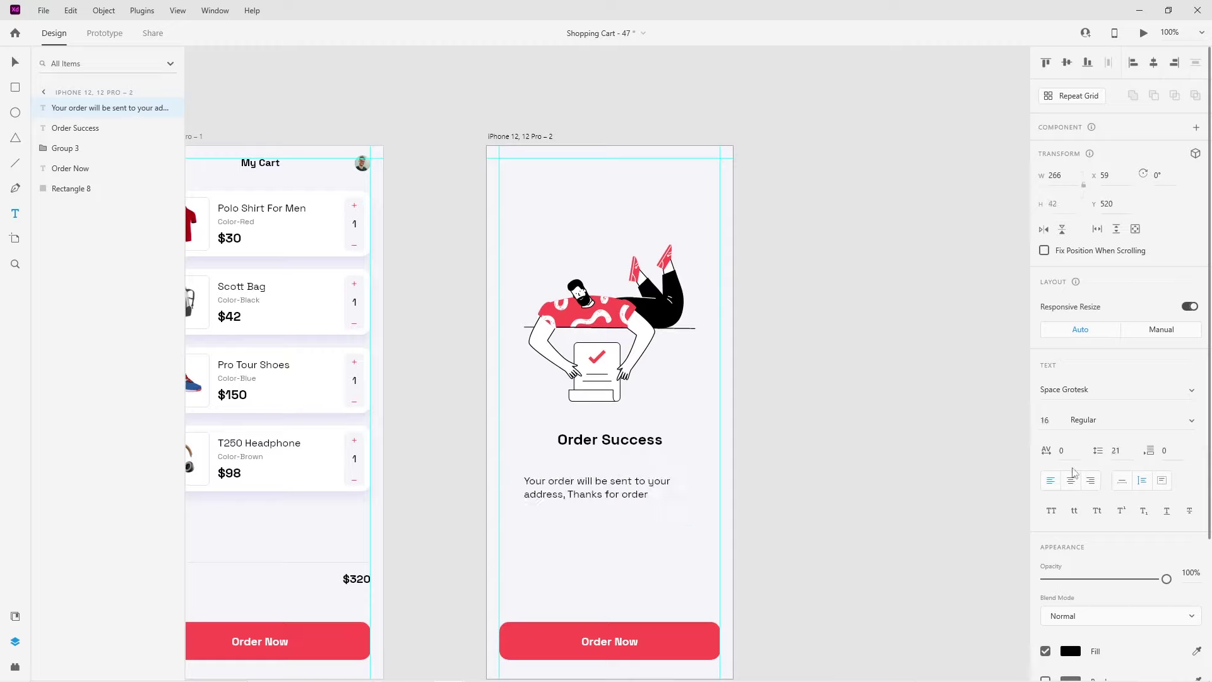
key(Up)
key(Up)
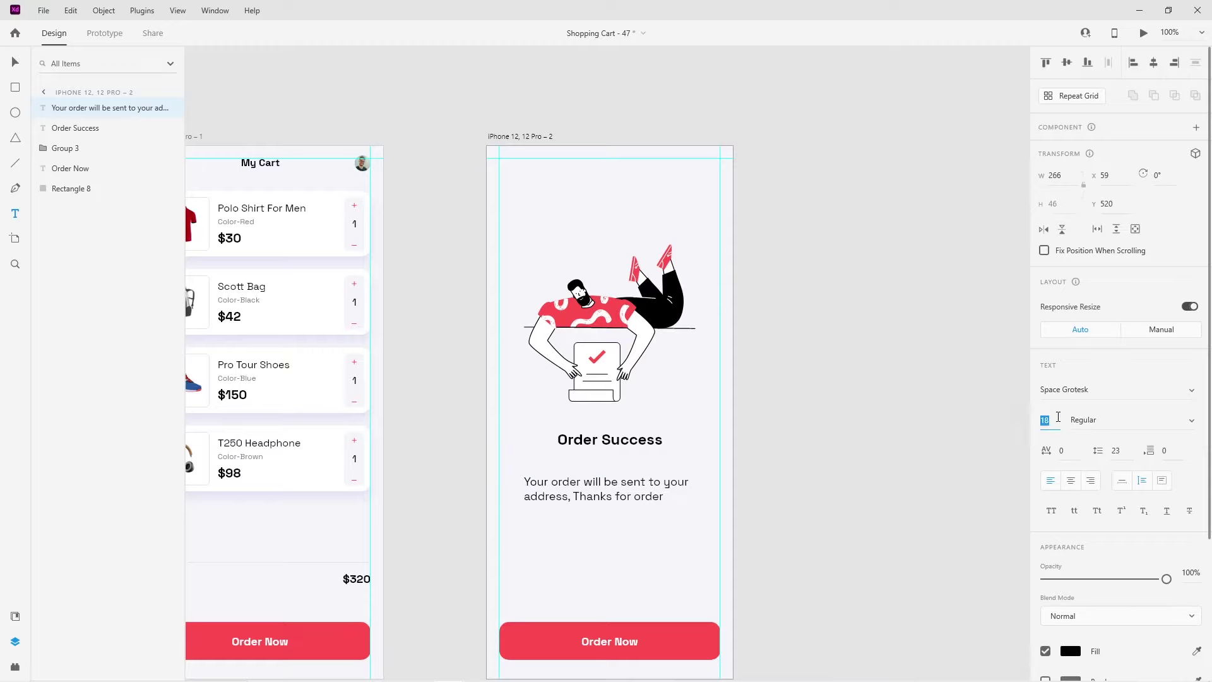
click(1073, 650)
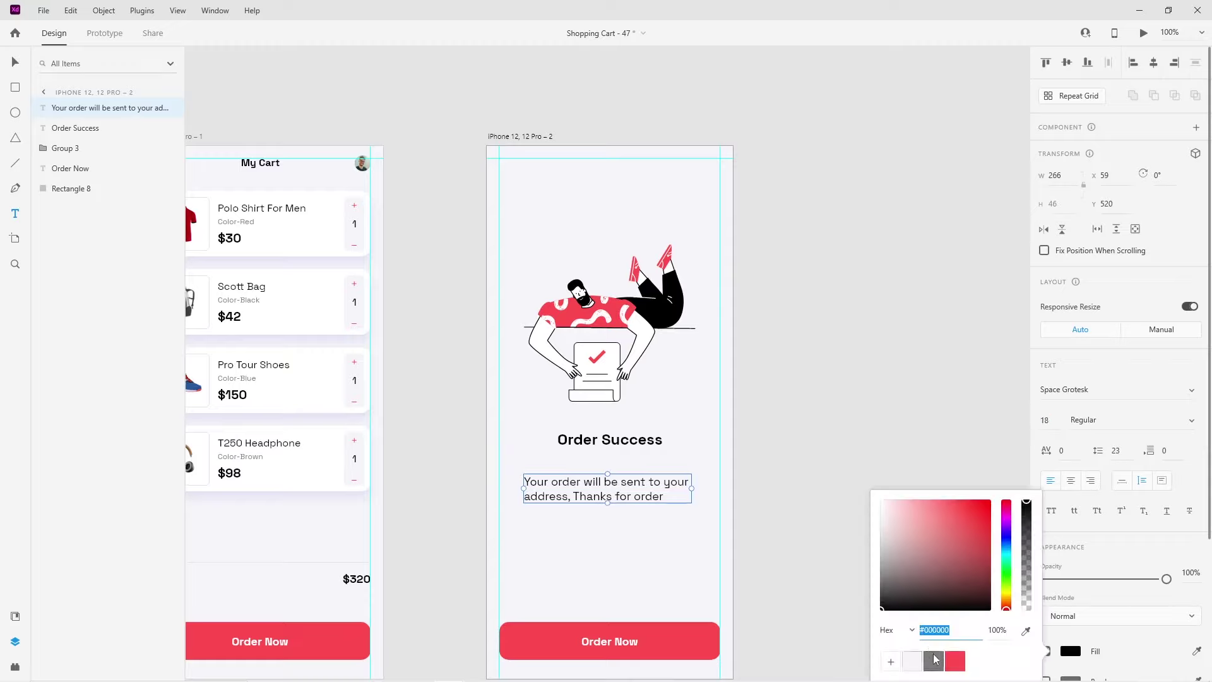
click(934, 661)
Centre-align the message, set line spacing 28, and move it up under the heading
click(1072, 482)
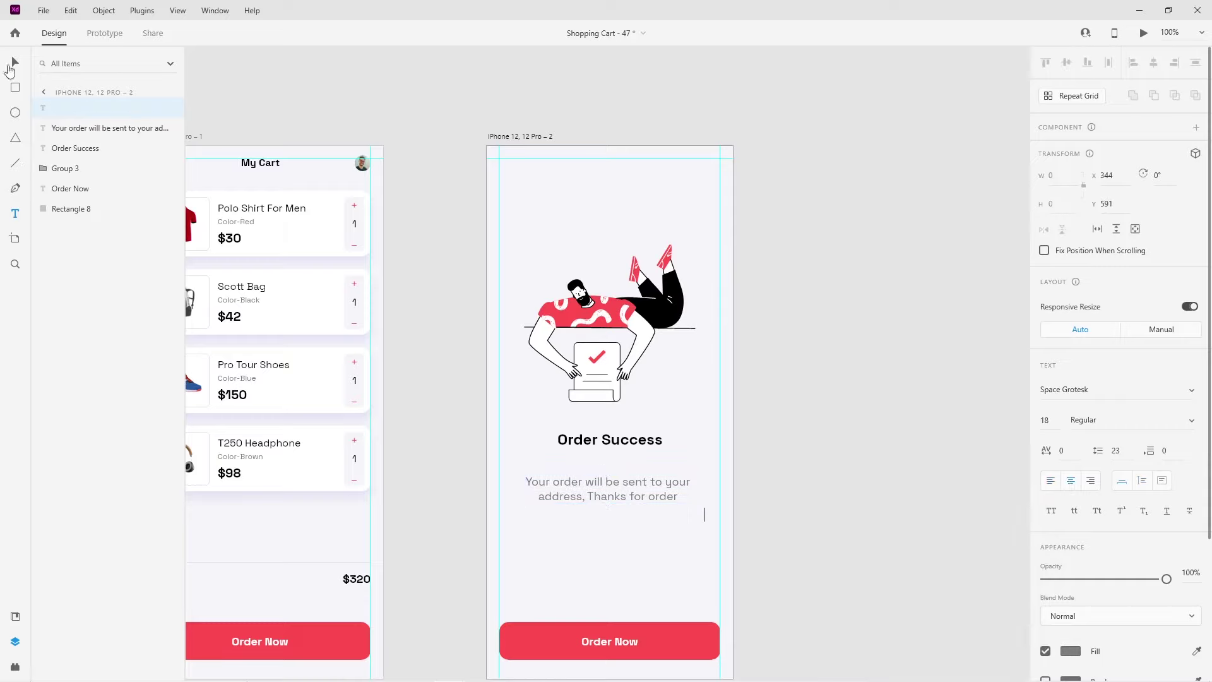
key(Up)
key(Up)
key(Up)
key(Up)
key(Up)
key(Up)
key(Up)
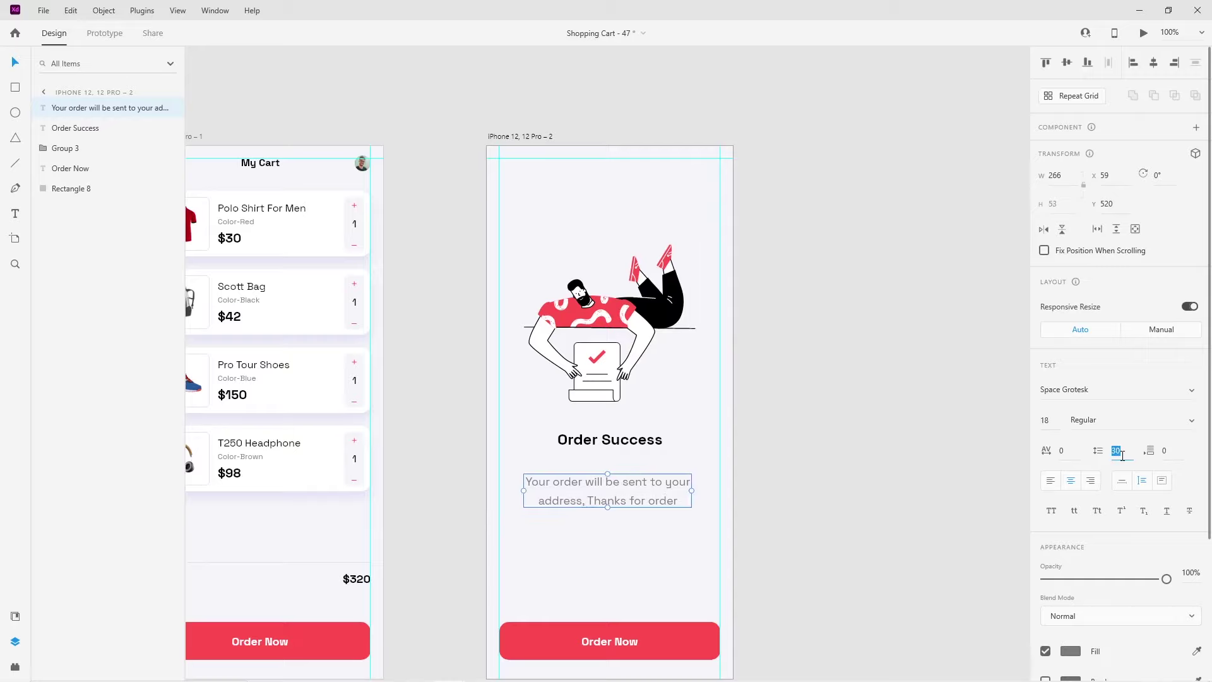
key(Down)
key(Down)
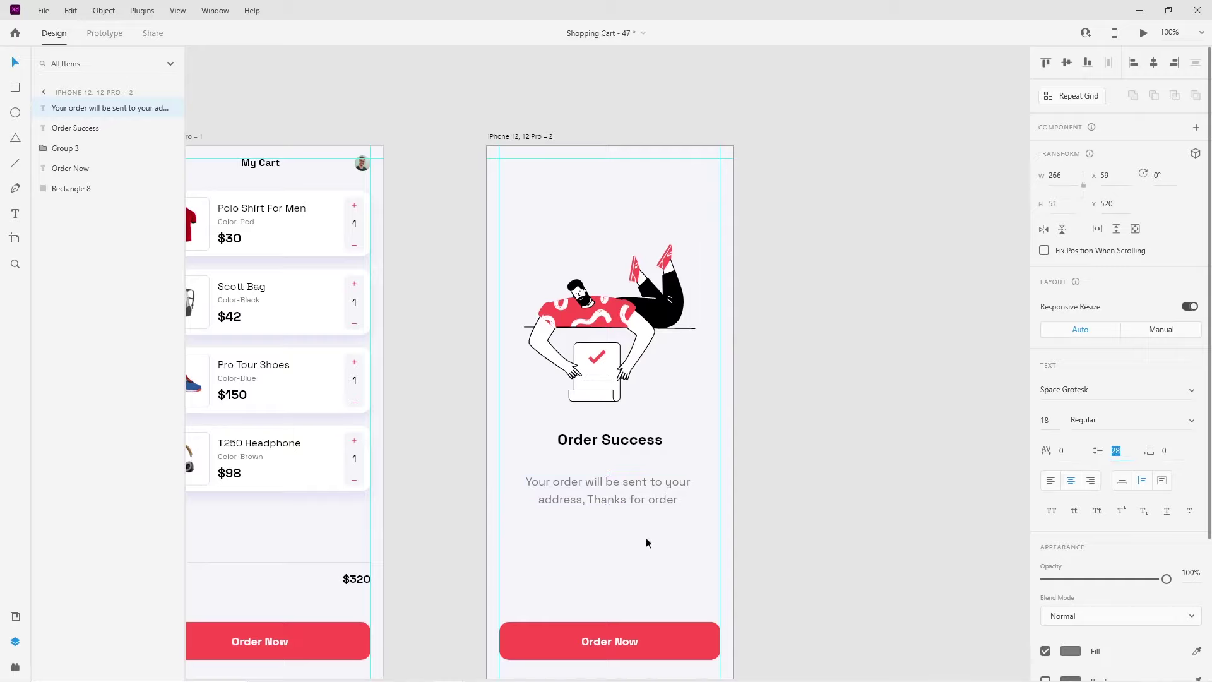
drag(642, 491, 642, 473)
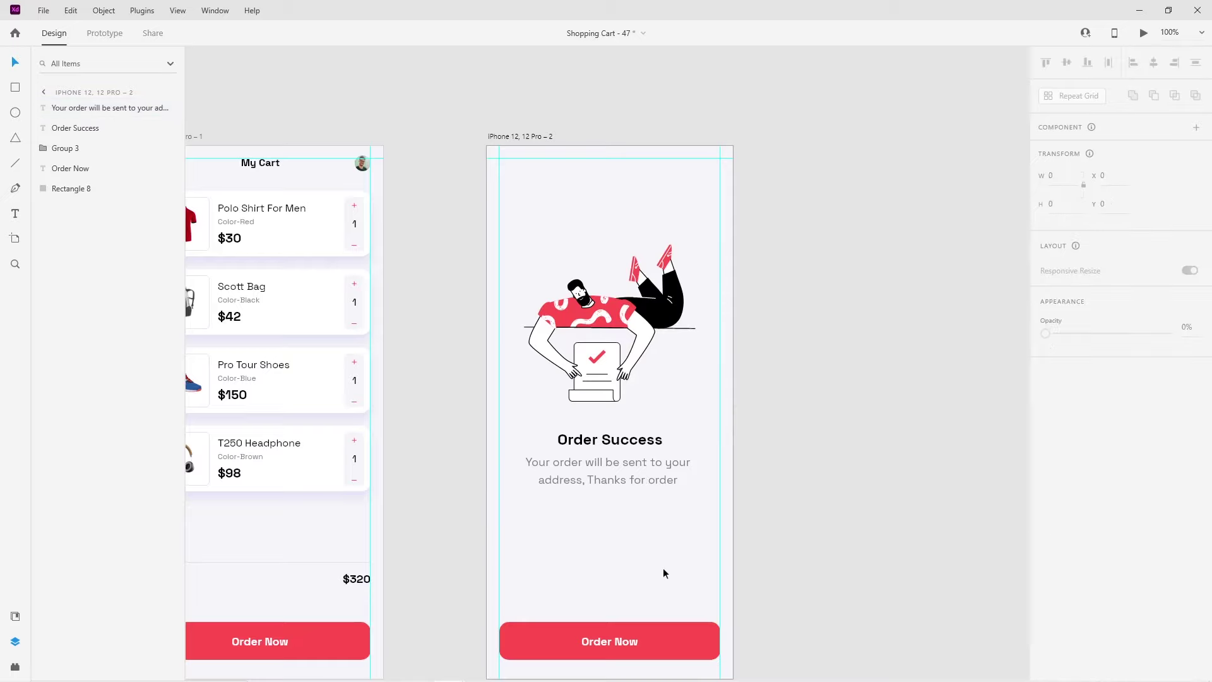
drag(664, 568, 543, 419)
Group the Order Success heading with the grey message
click(588, 524)
click(589, 462)
drag(588, 466, 588, 468)
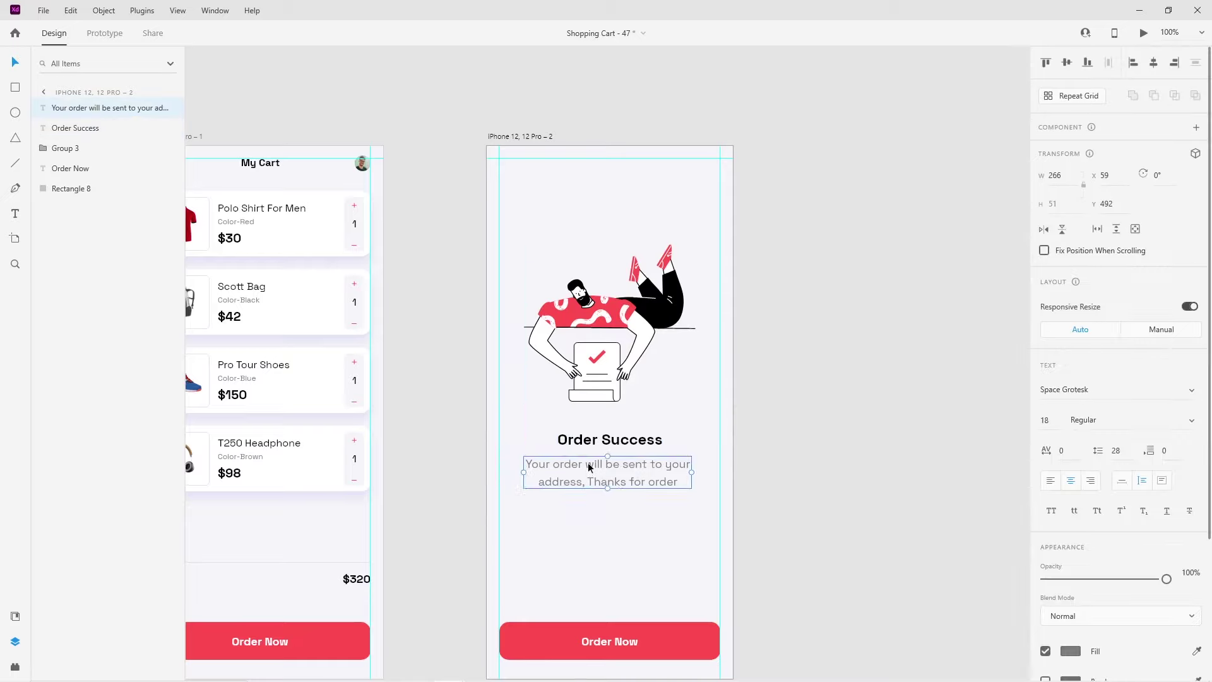
drag(663, 541, 581, 429)
key(ctrl+g)
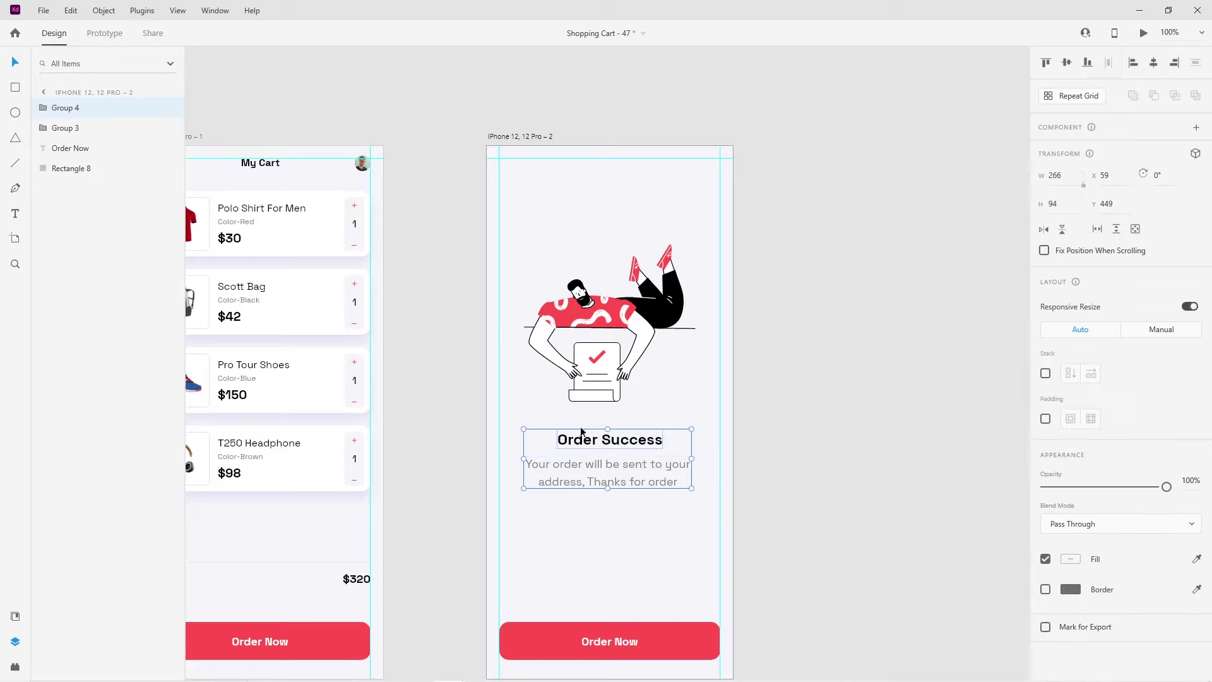
key(Down)
key(Down)
key(Down)
Group the text group with the illustration and move the block slightly up
drag(672, 576, 534, 266)
key(ctrl+g)
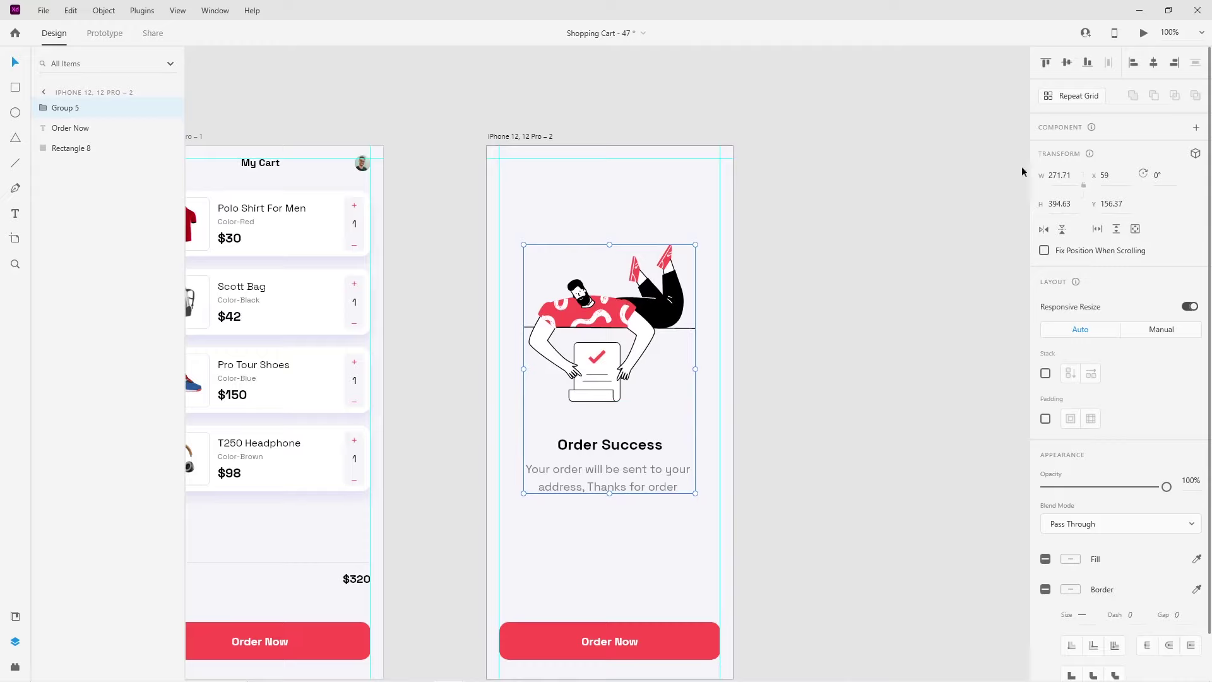
drag(605, 361, 604, 351)
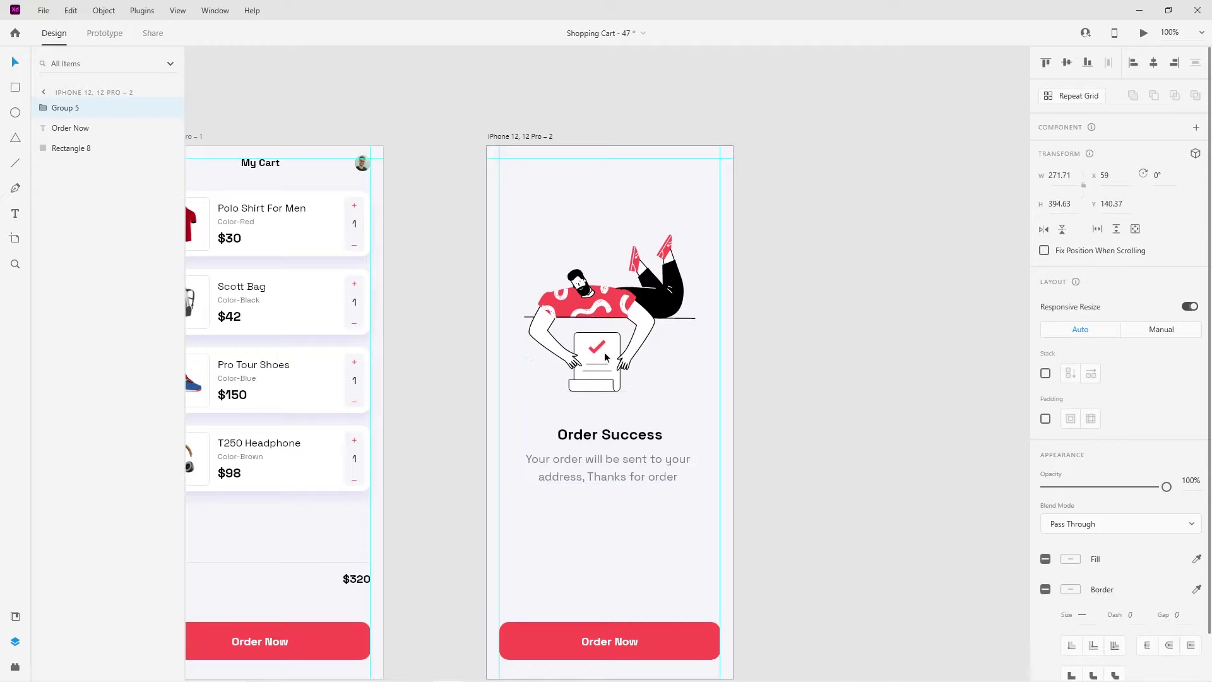
click(635, 517)
scroll(635, 517, down, 3)
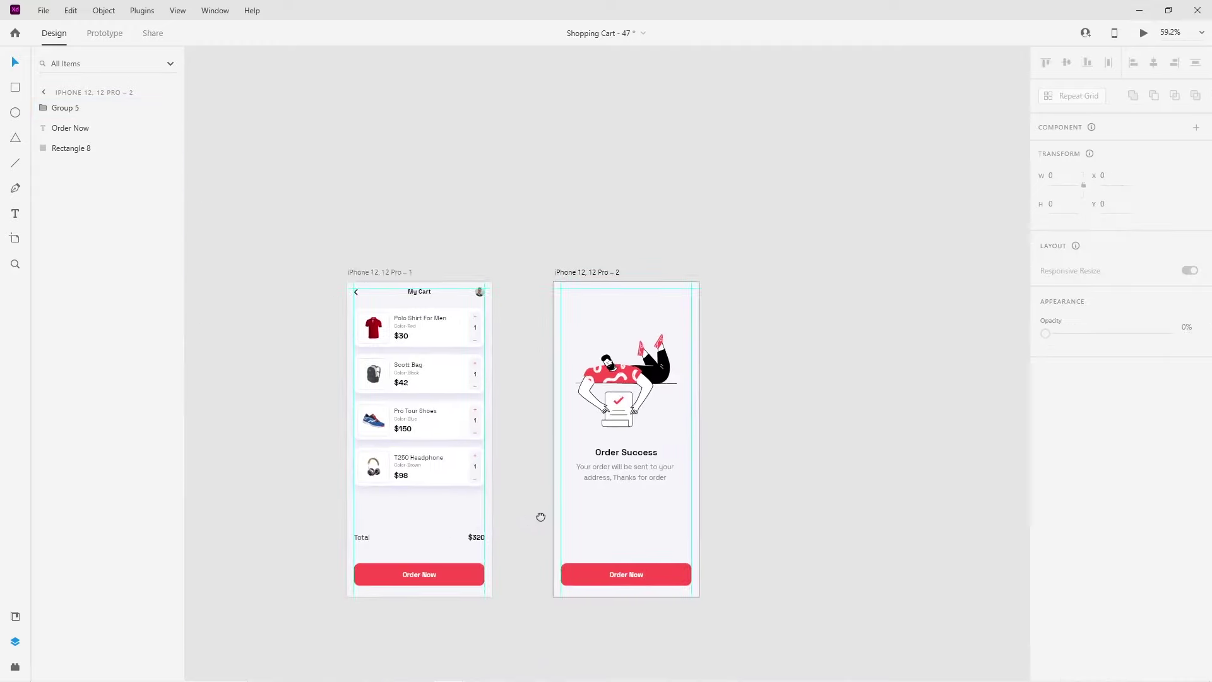
scroll(668, 548, up, 4)
Replace the success screen button's 'Order Now' label with 'Back to Home'
click(648, 535)
double_click(647, 535)
text(Back to)
click(631, 583)
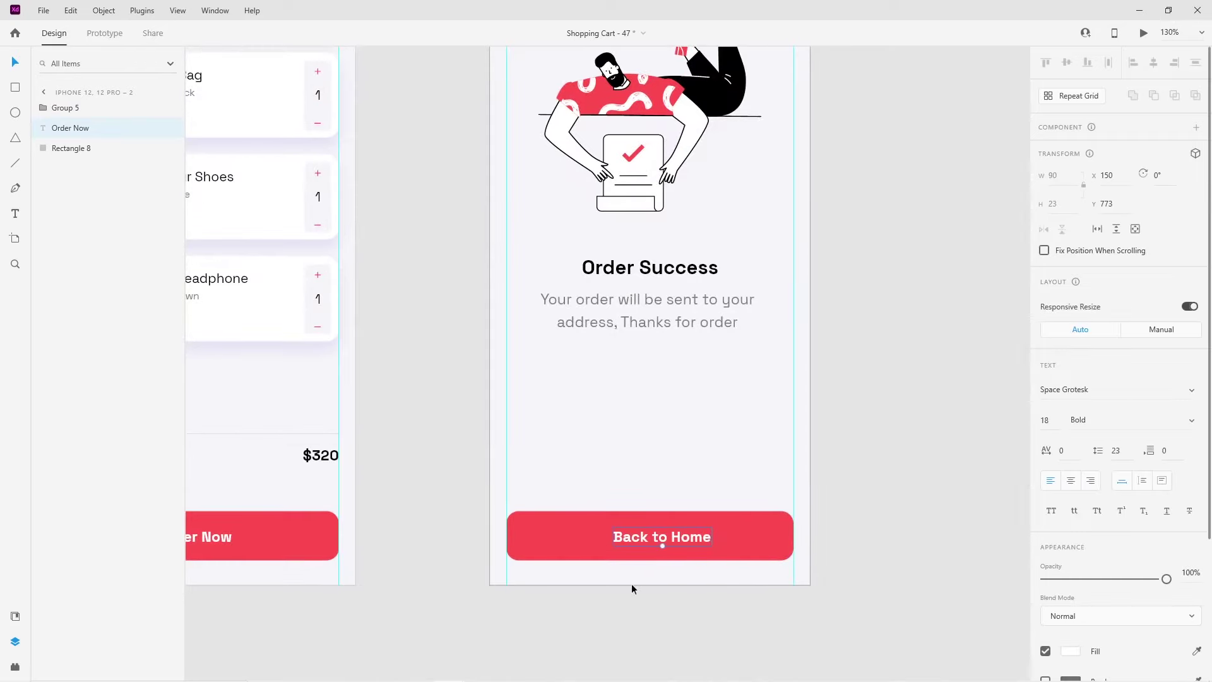
Select the red button with its new label, then deselect and zoom back out
click(593, 531)
shift+click(643, 541)
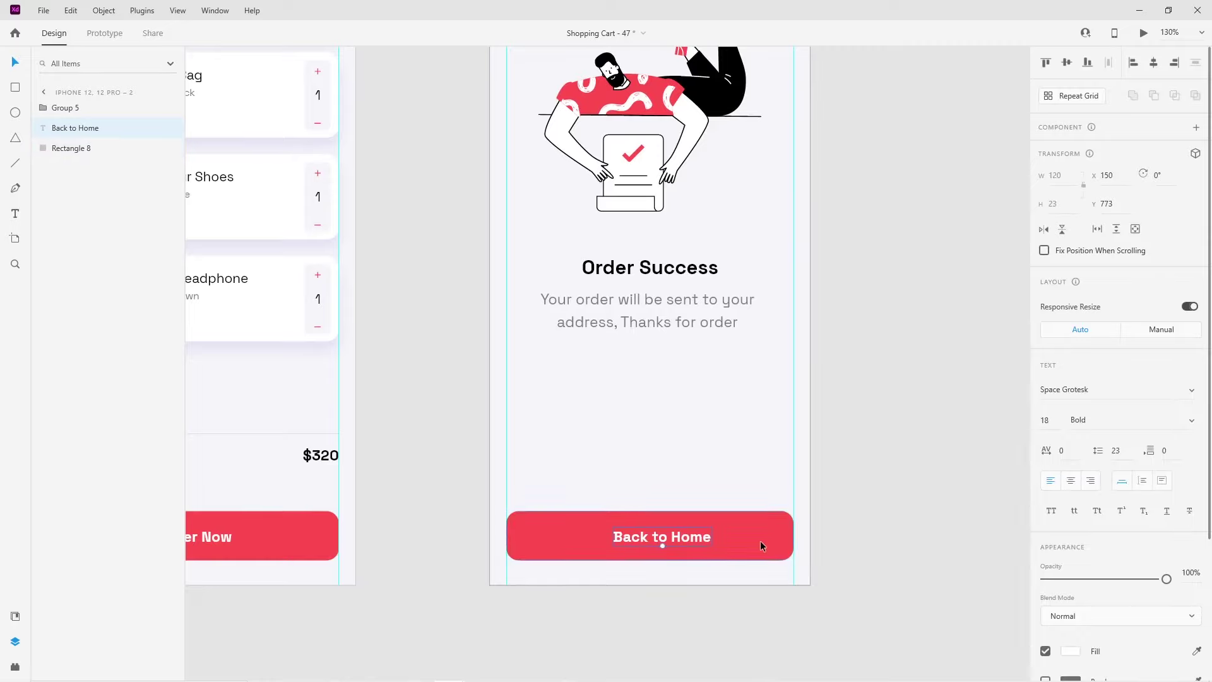
click(917, 428)
scroll(736, 519, down, 5)
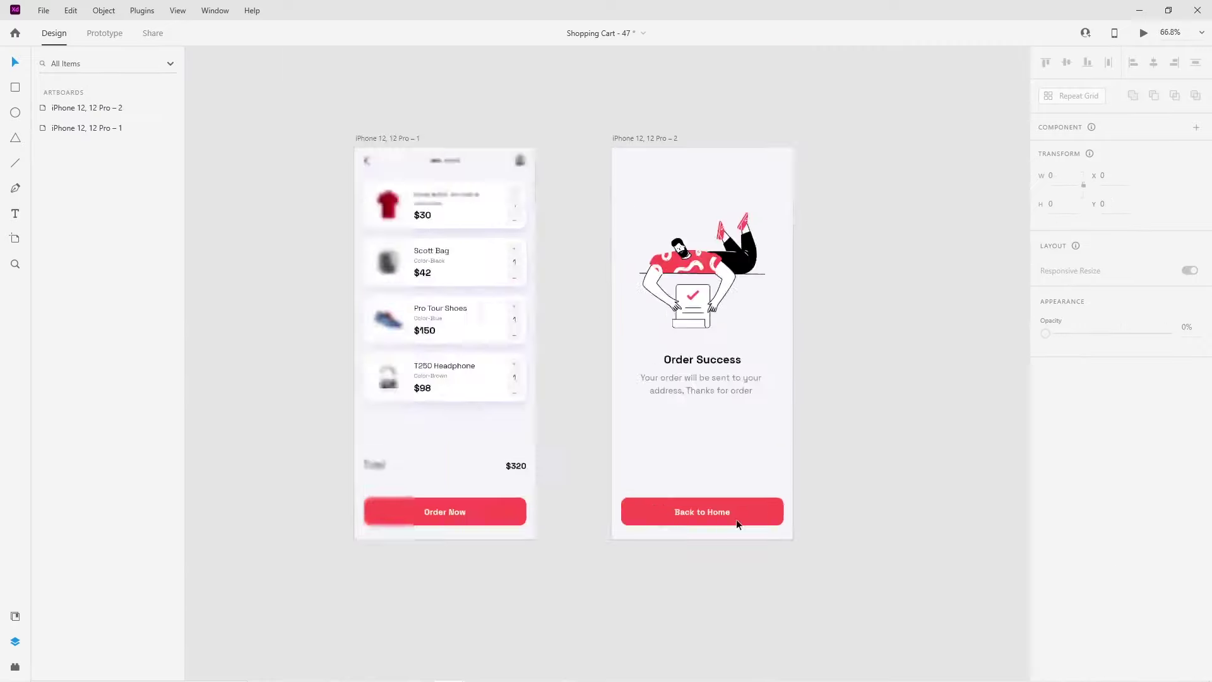
scroll(631, 479, down, 4)
scroll(562, 459, up, 3)
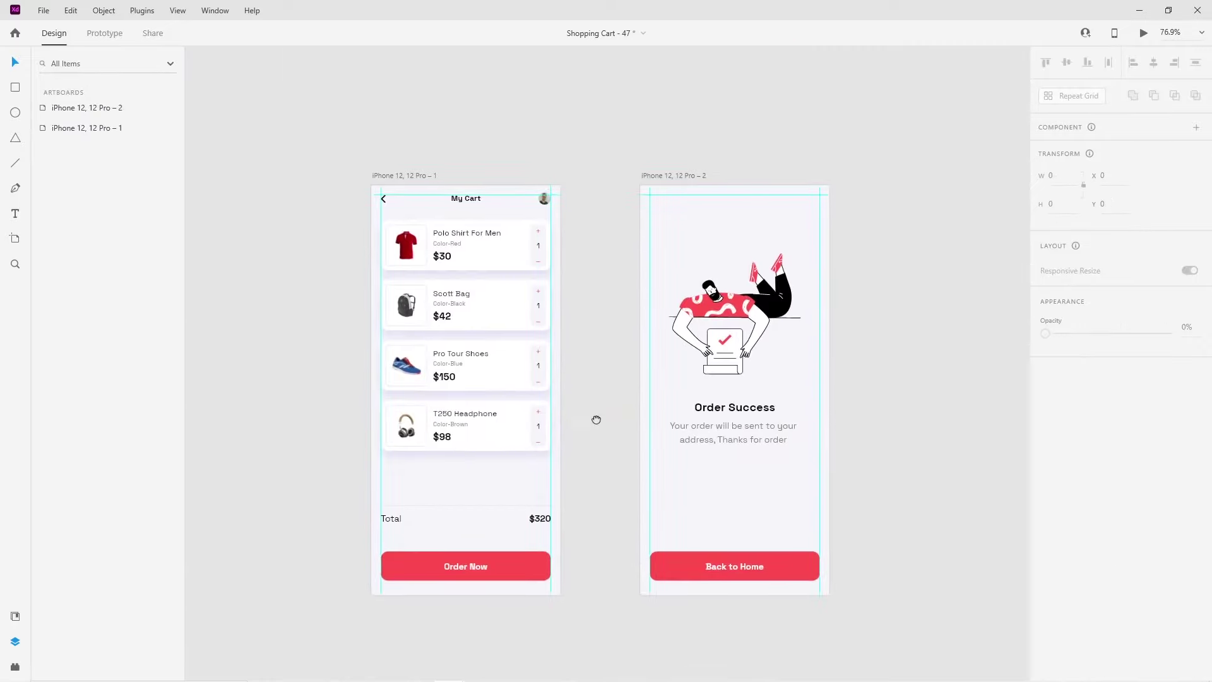